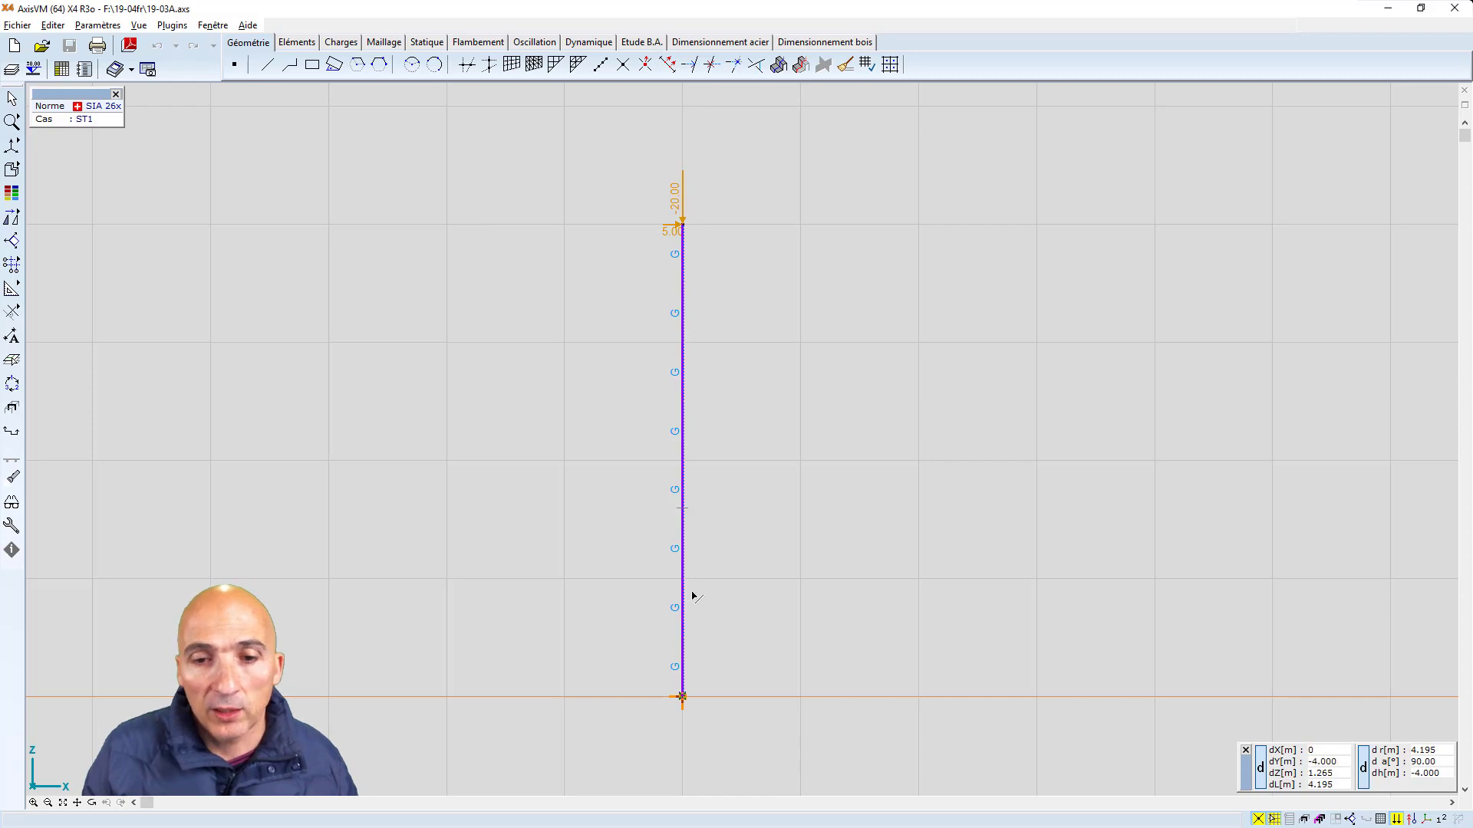
# Inspect the material and cross-section in the vertical column's beam properties without changing them
pyautogui.click(681, 552)
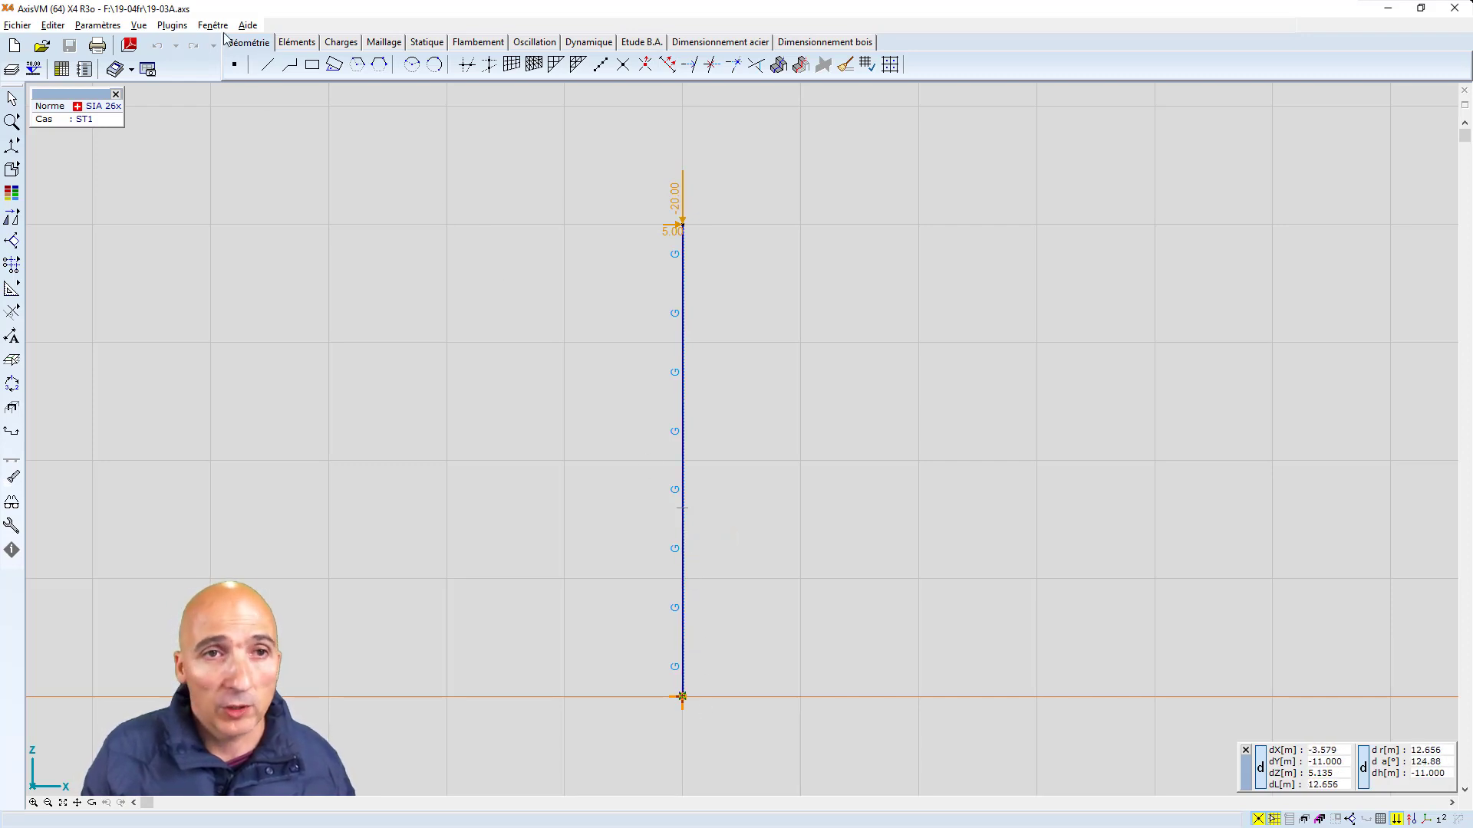
pyautogui.click(296, 42)
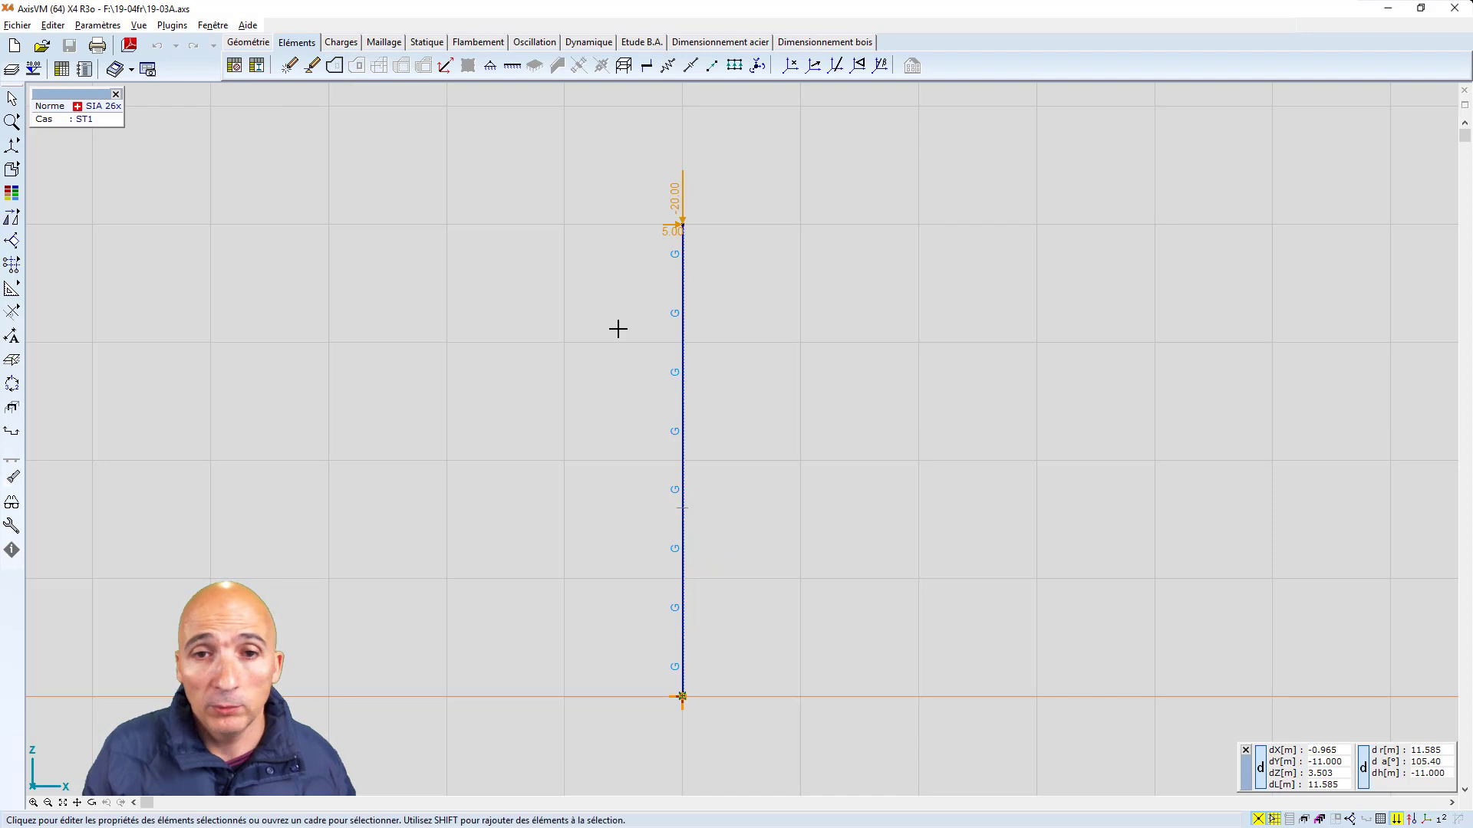
pyautogui.click(680, 368)
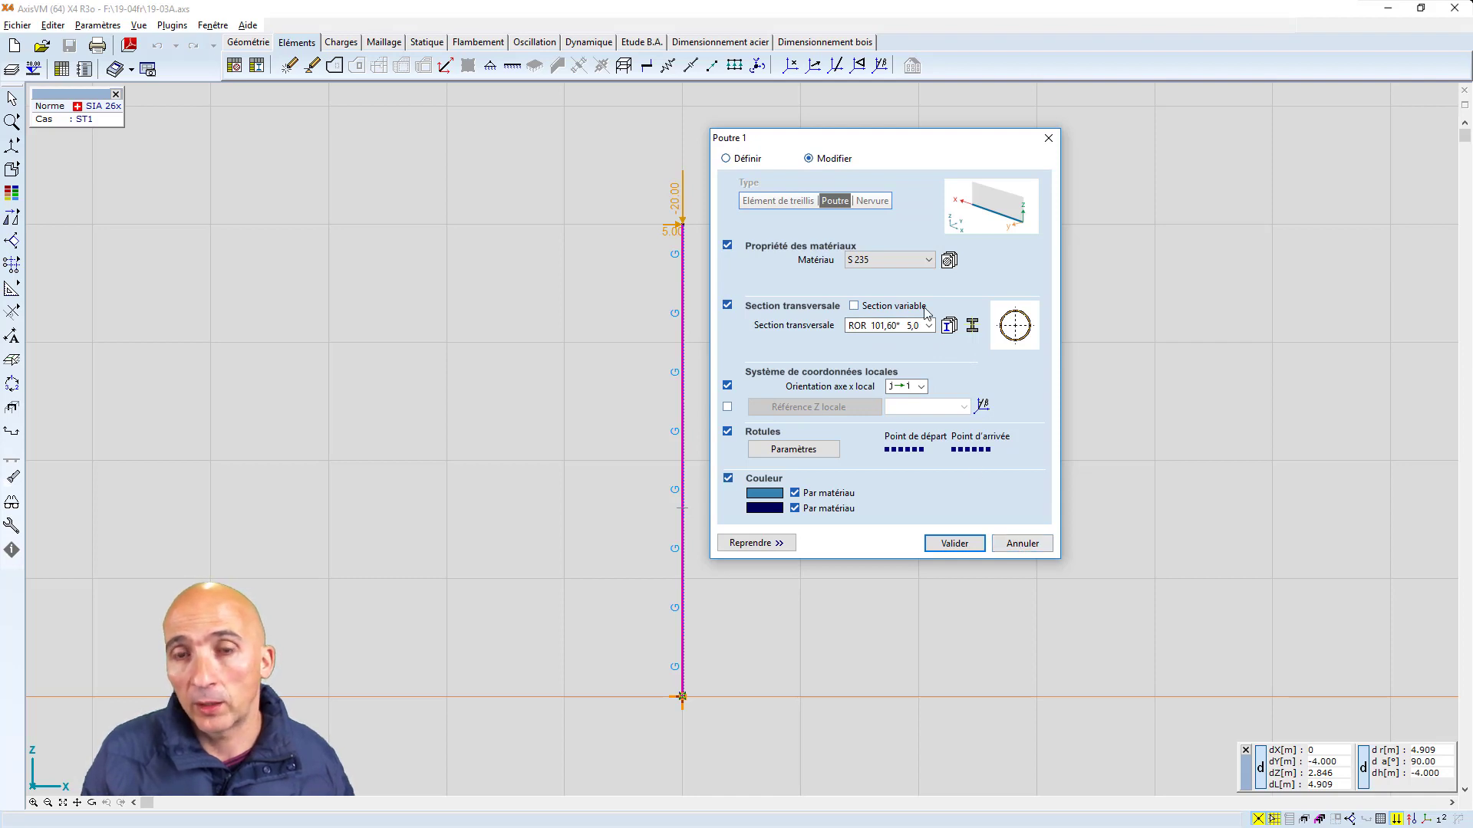
pyautogui.click(1021, 543)
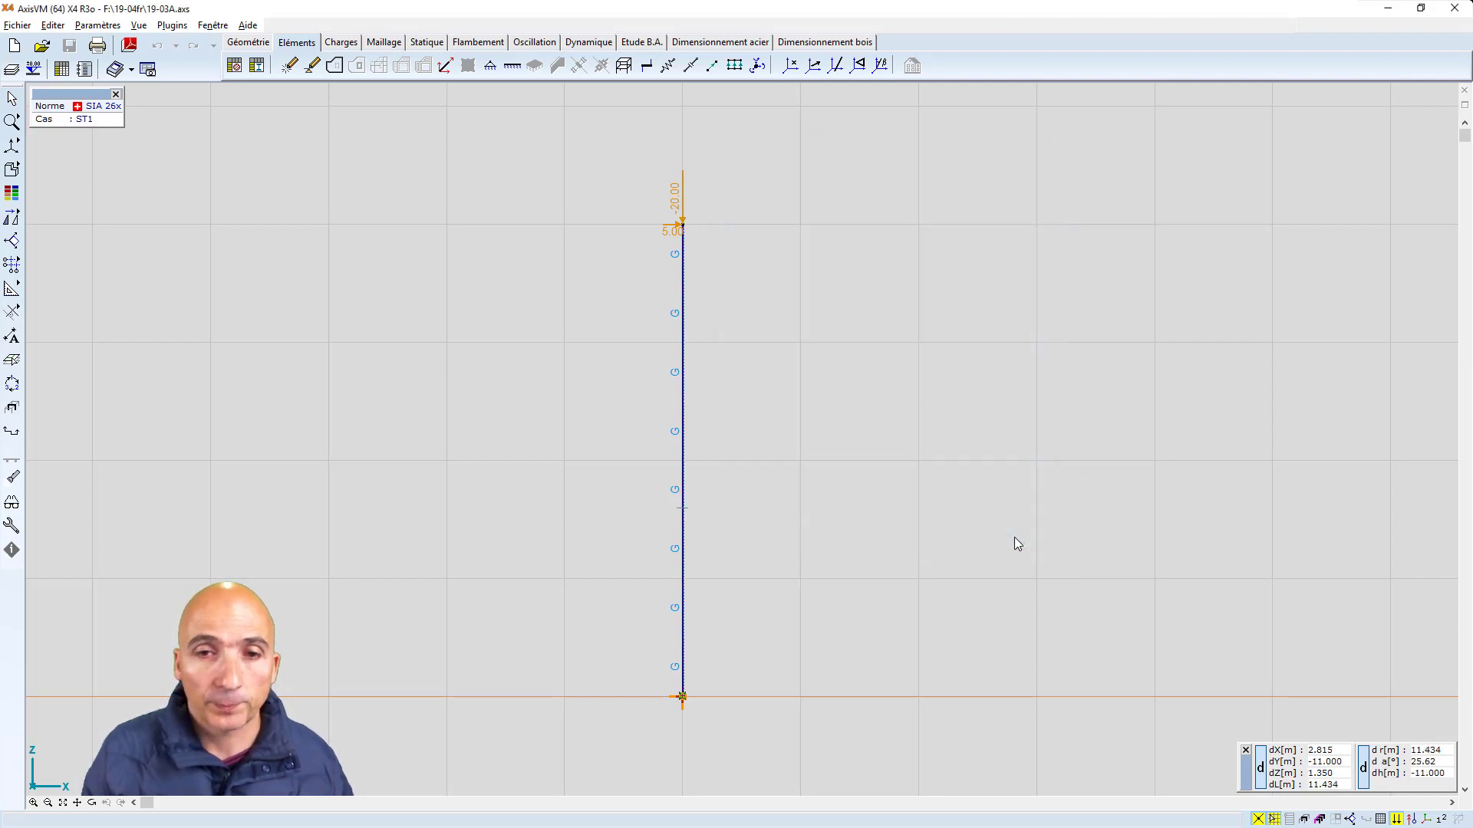
# Examine the column's loads and its linear static eX displacement diagram for load case ST1
pyautogui.click(342, 42)
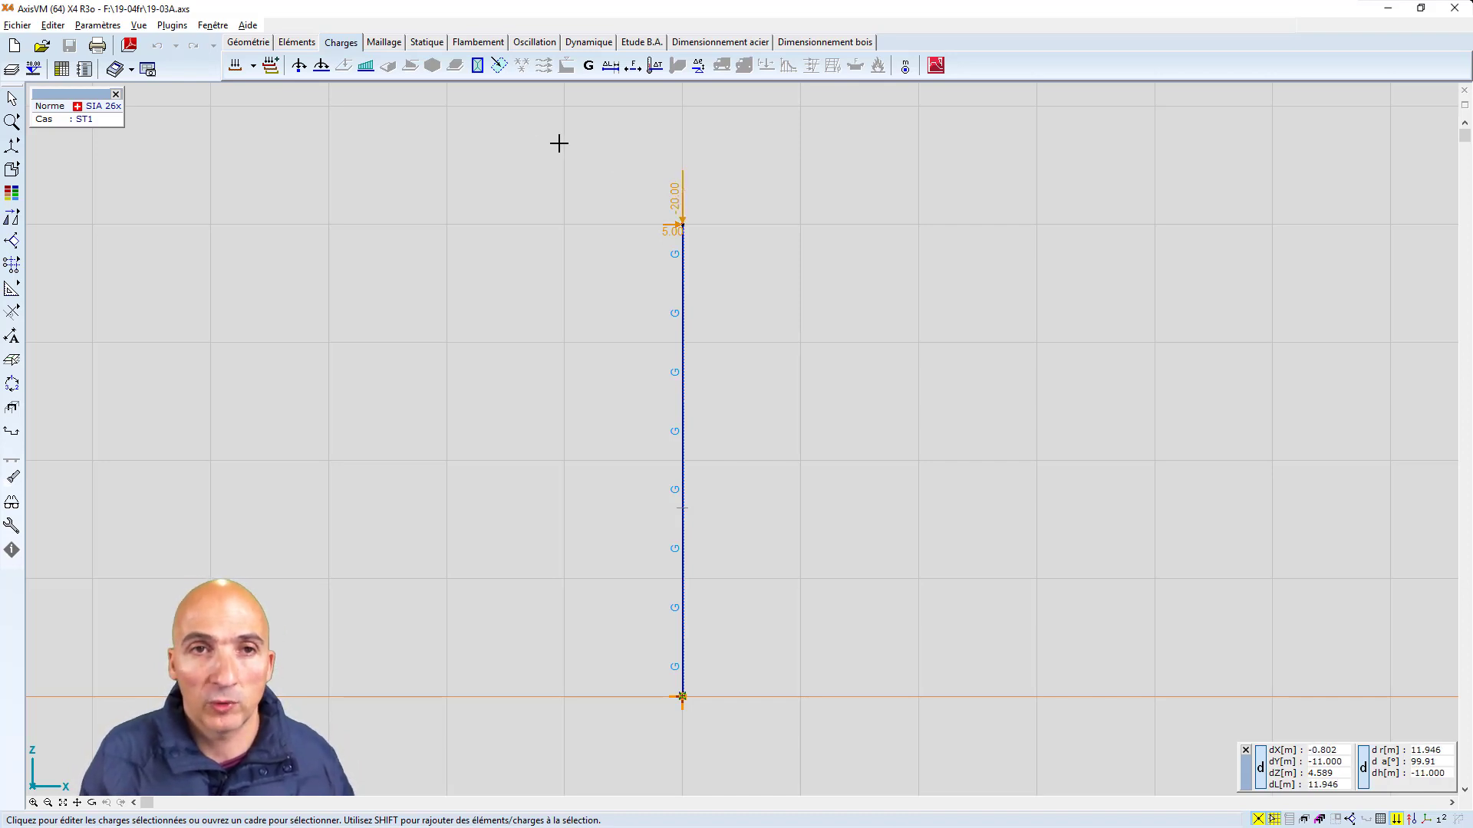
pyautogui.click(428, 43)
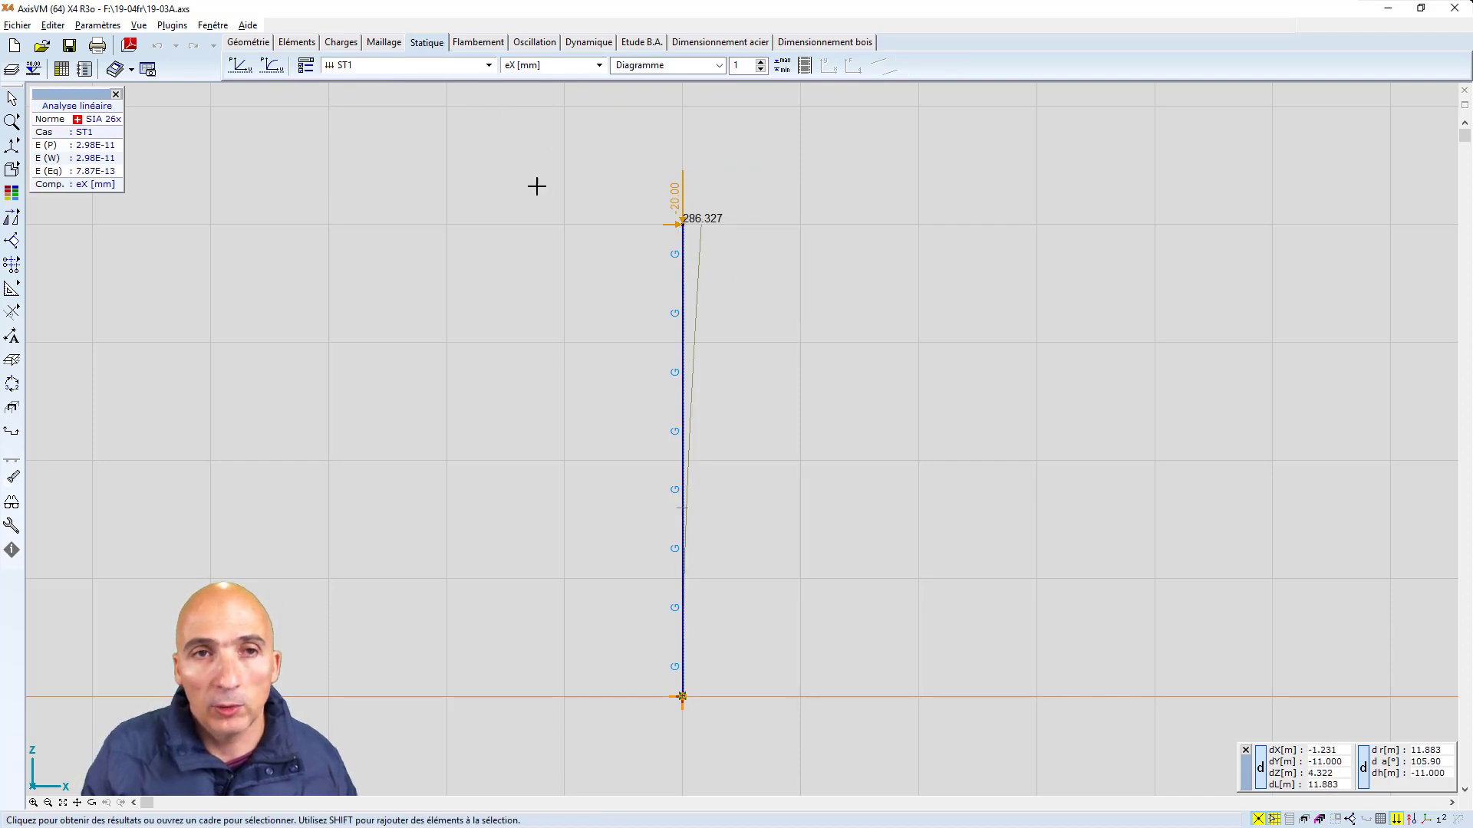
pyautogui.moveTo(682, 224)
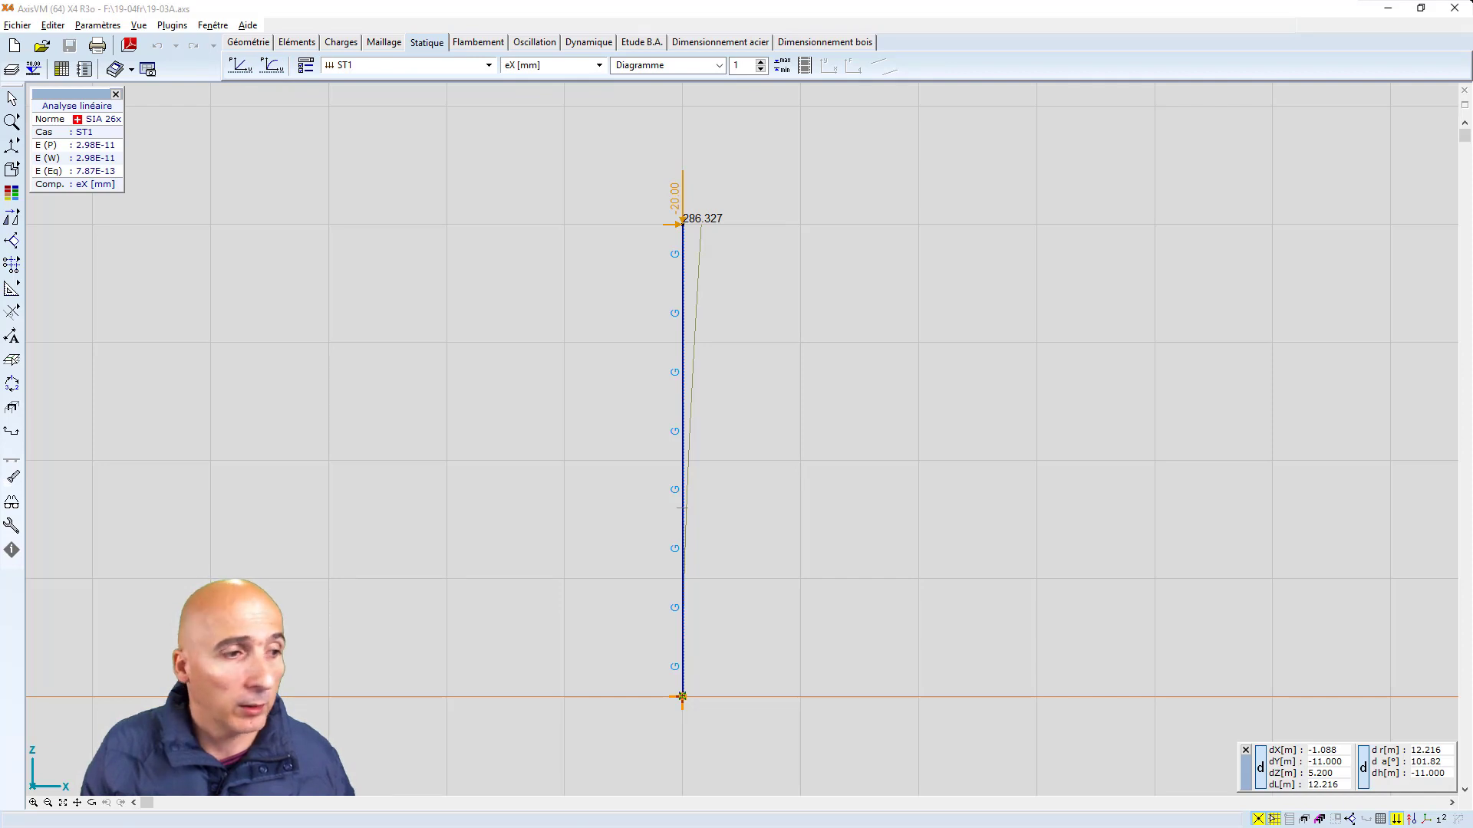
# In the nonlinear static analysis settings, pick the column's top node as the tracked node and keep direction X
pyautogui.moveTo(40, 244); pyautogui.dragTo(1264, 244)
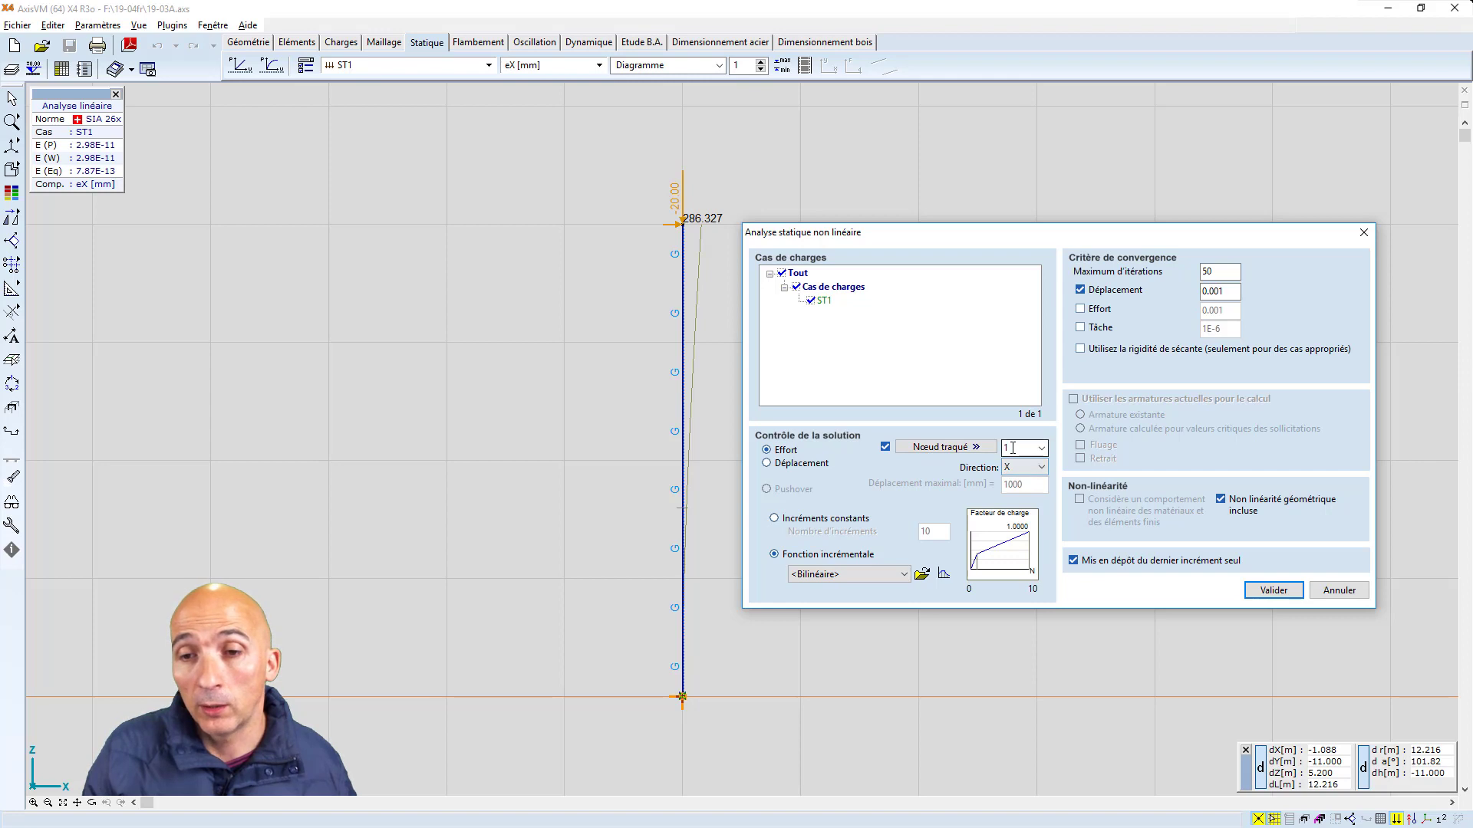
pyautogui.click(928, 451)
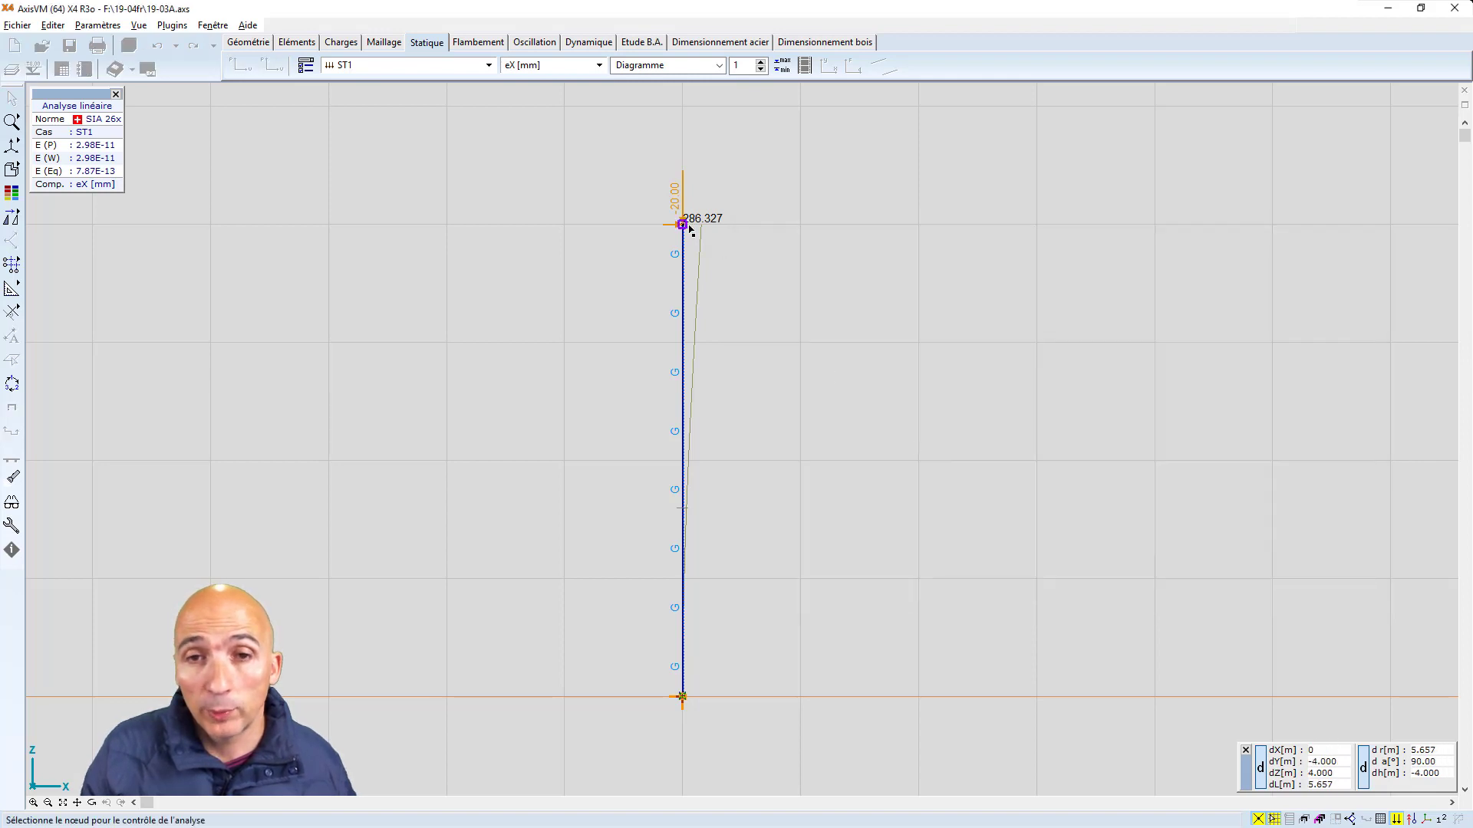
pyautogui.click(683, 224)
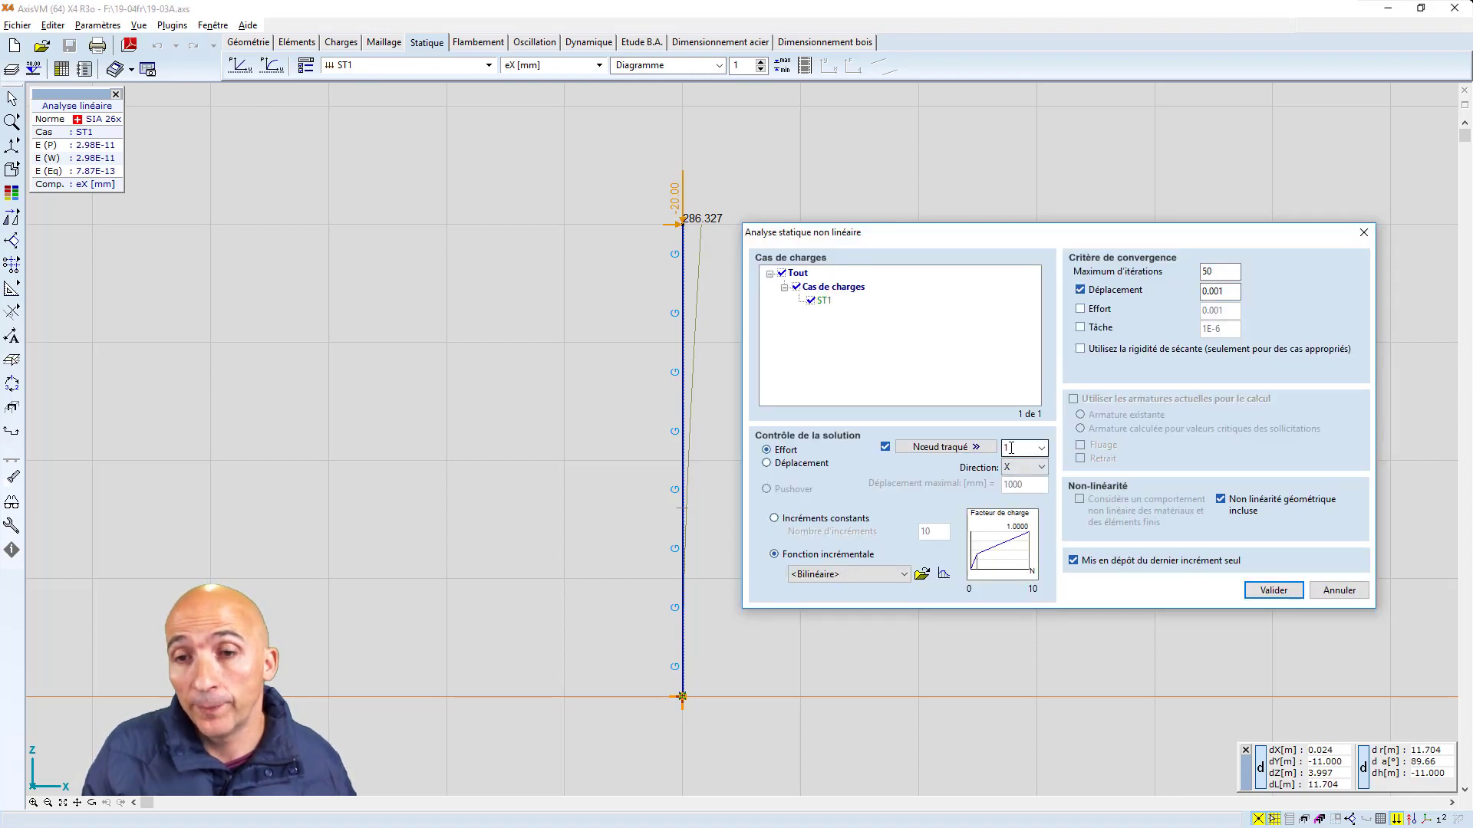
pyautogui.click(1042, 470)
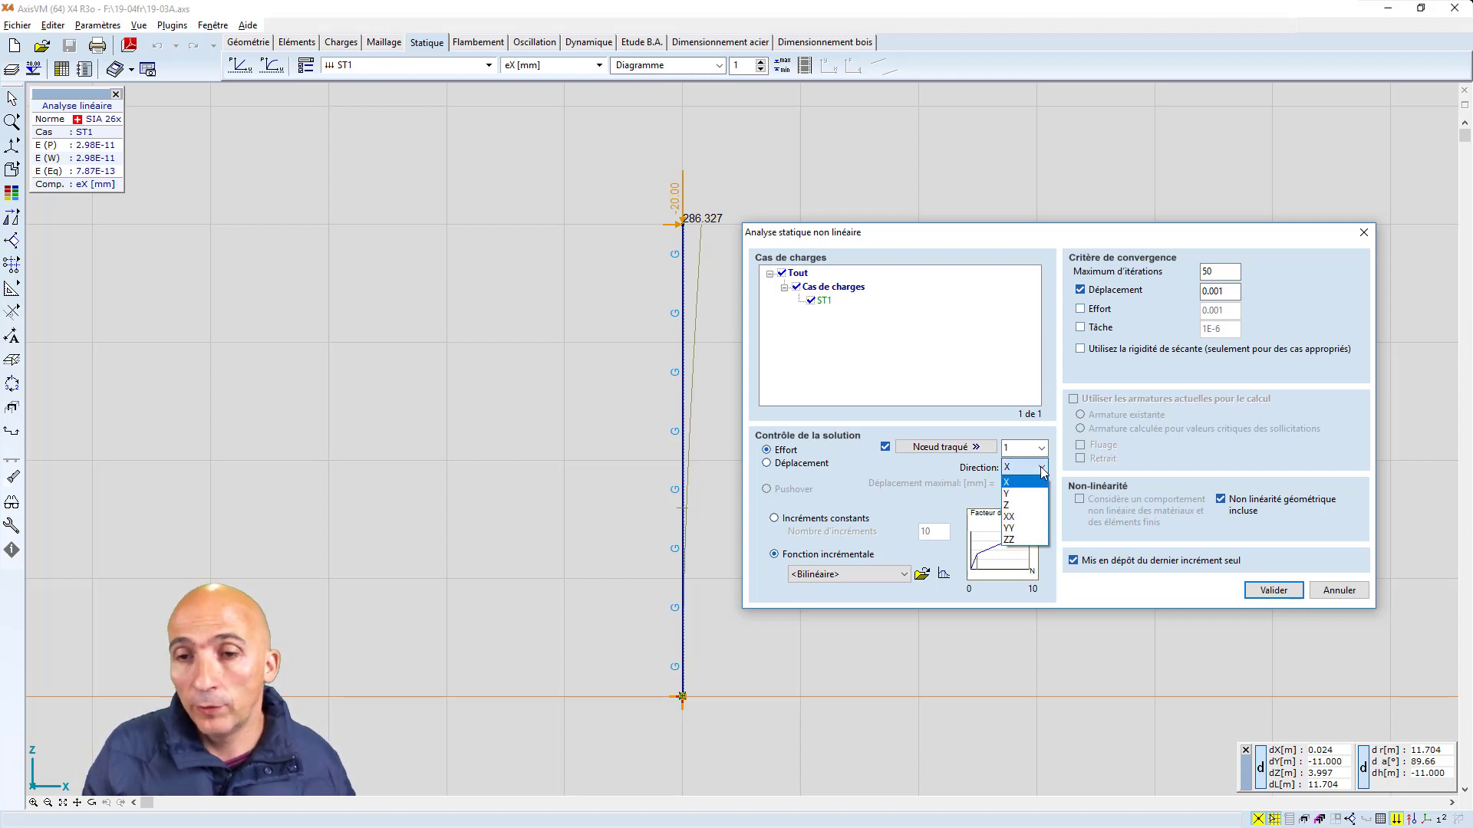
pyautogui.click(1041, 469)
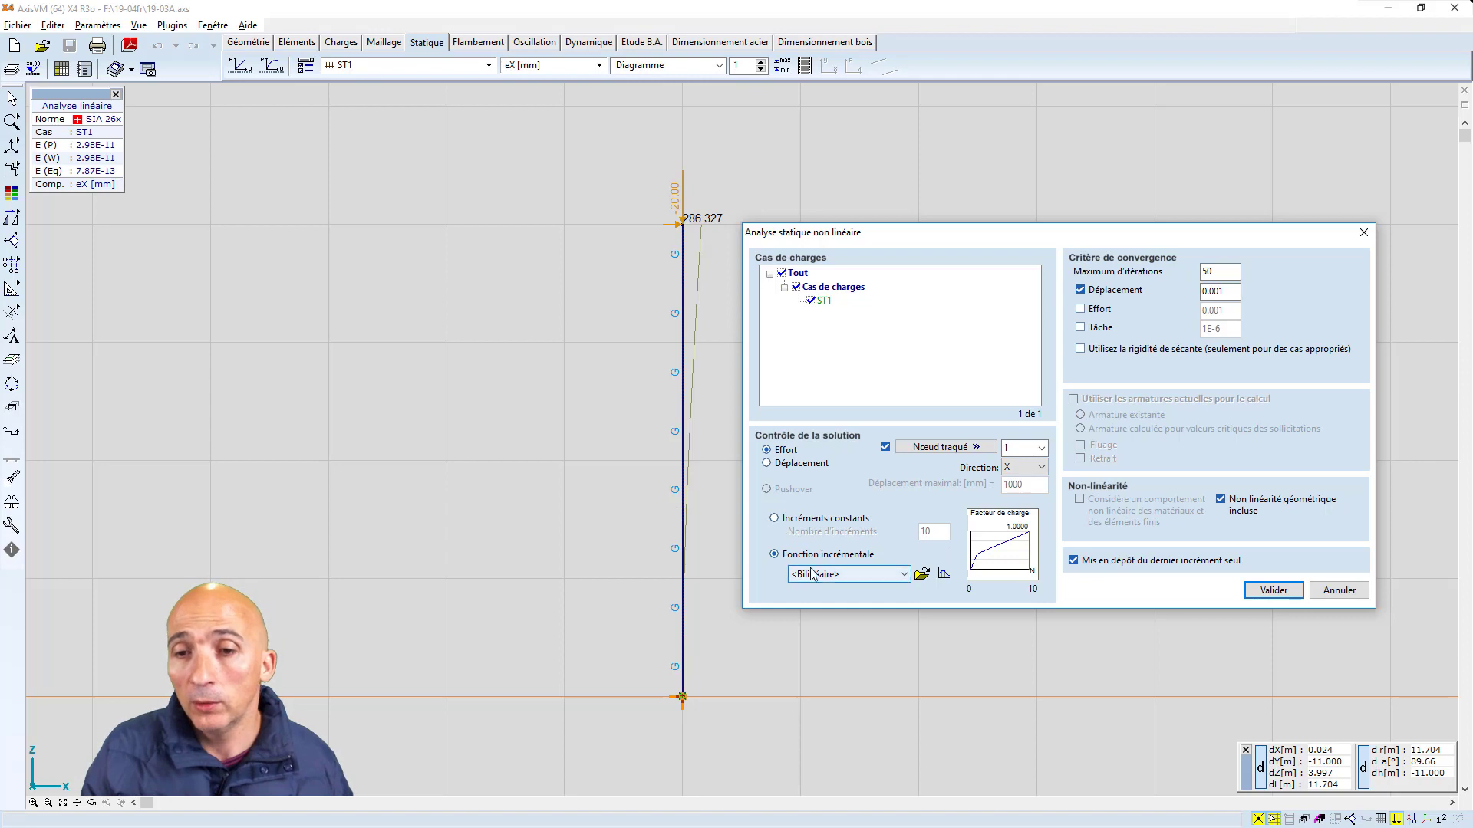
# Try constant increments, return to the bilinear incremental function, inspect its load factor curve, and cancel the analysis settings
pyautogui.click(774, 519)
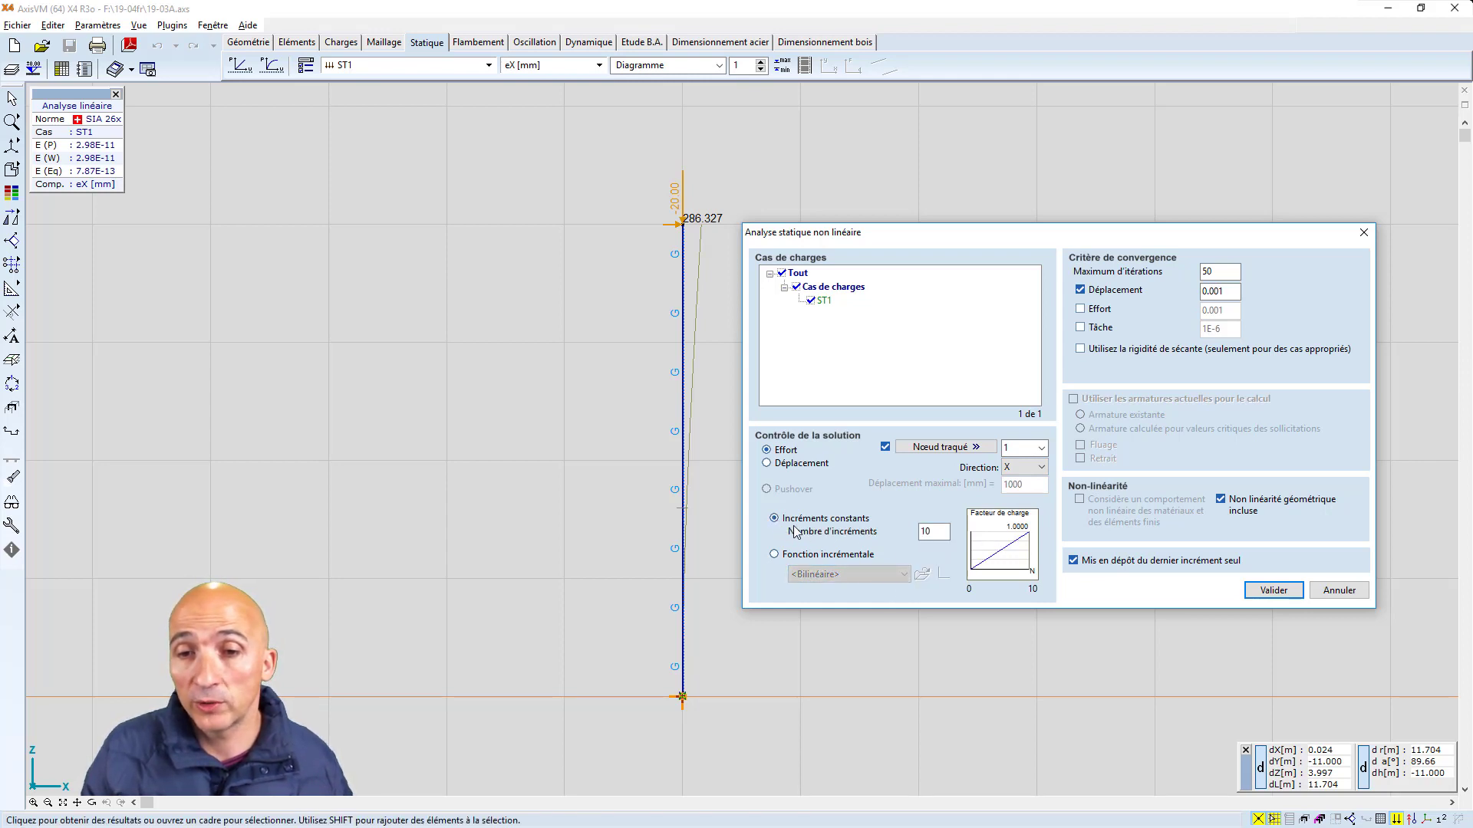
pyautogui.click(925, 534)
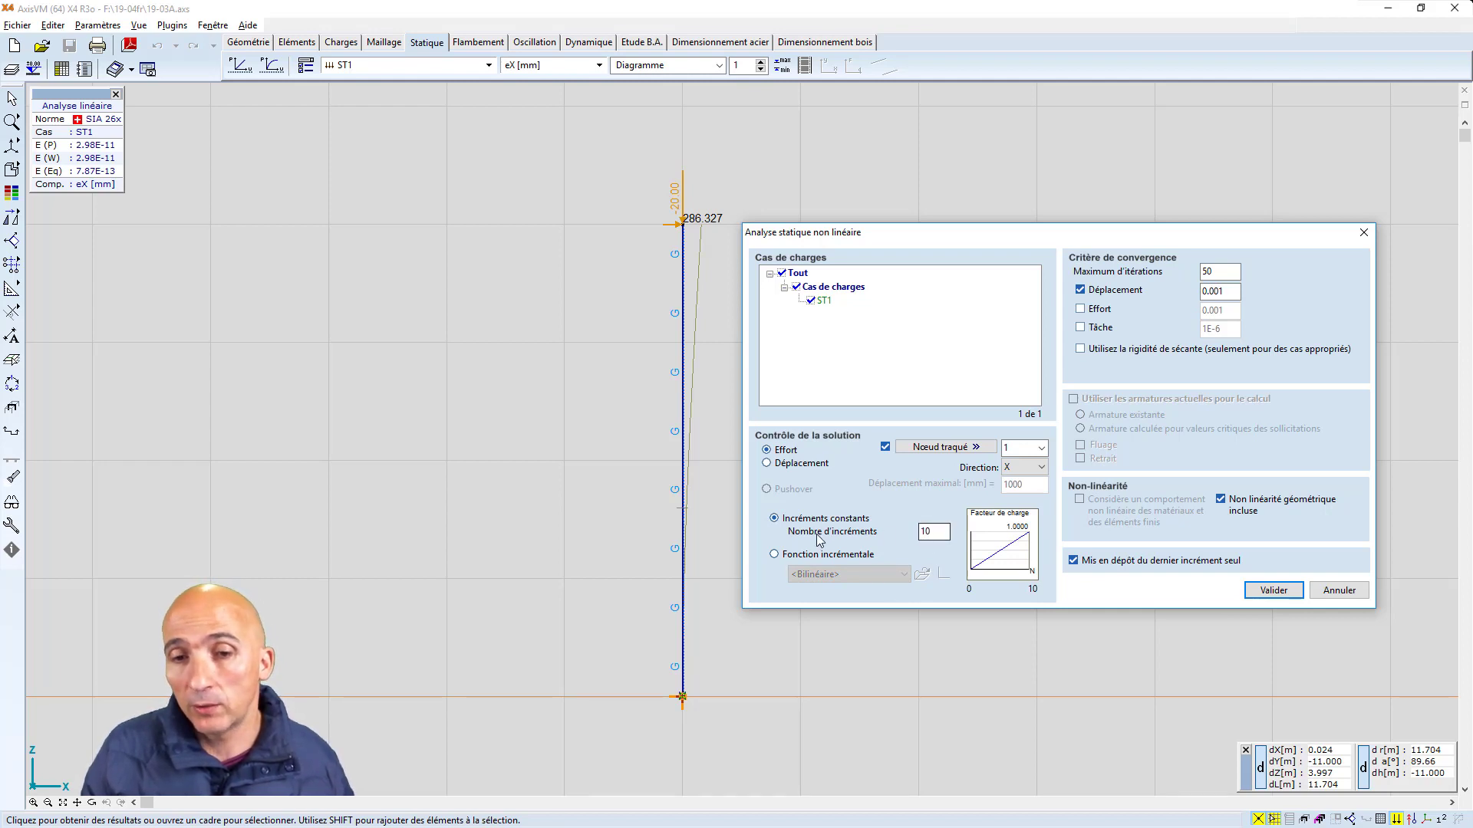
pyautogui.click(775, 554)
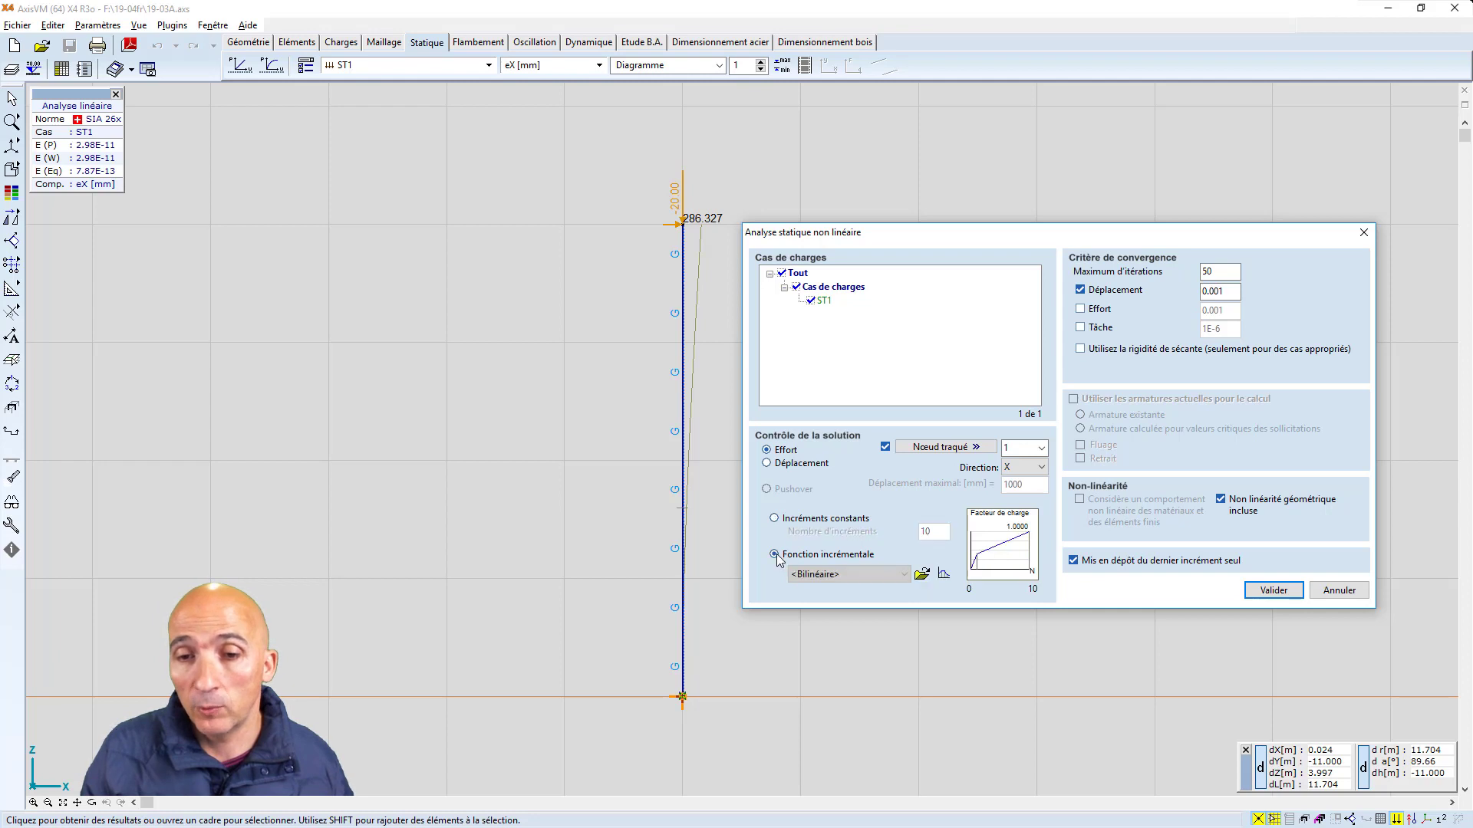
pyautogui.click(943, 575)
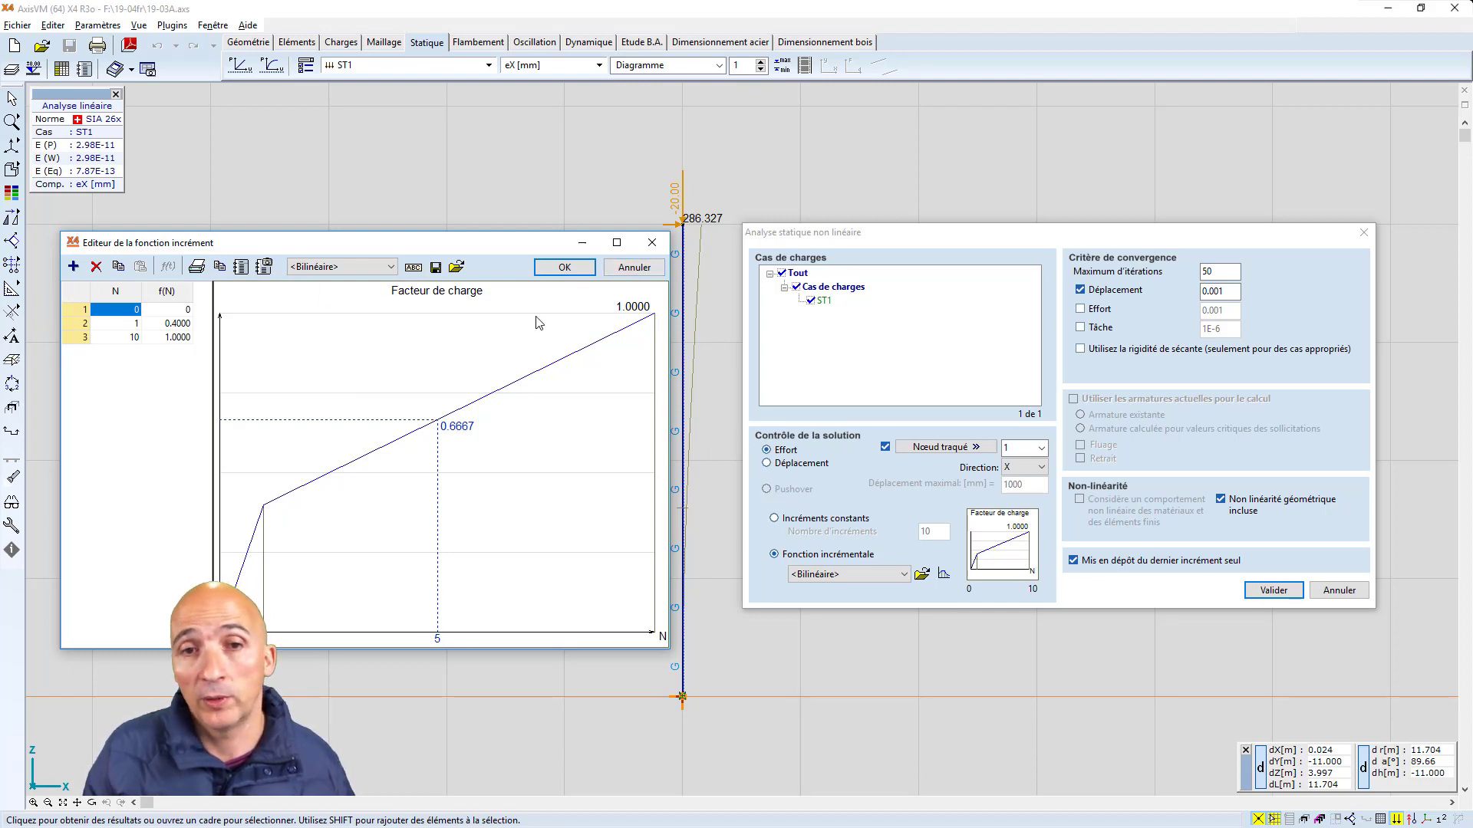
pyautogui.click(634, 267)
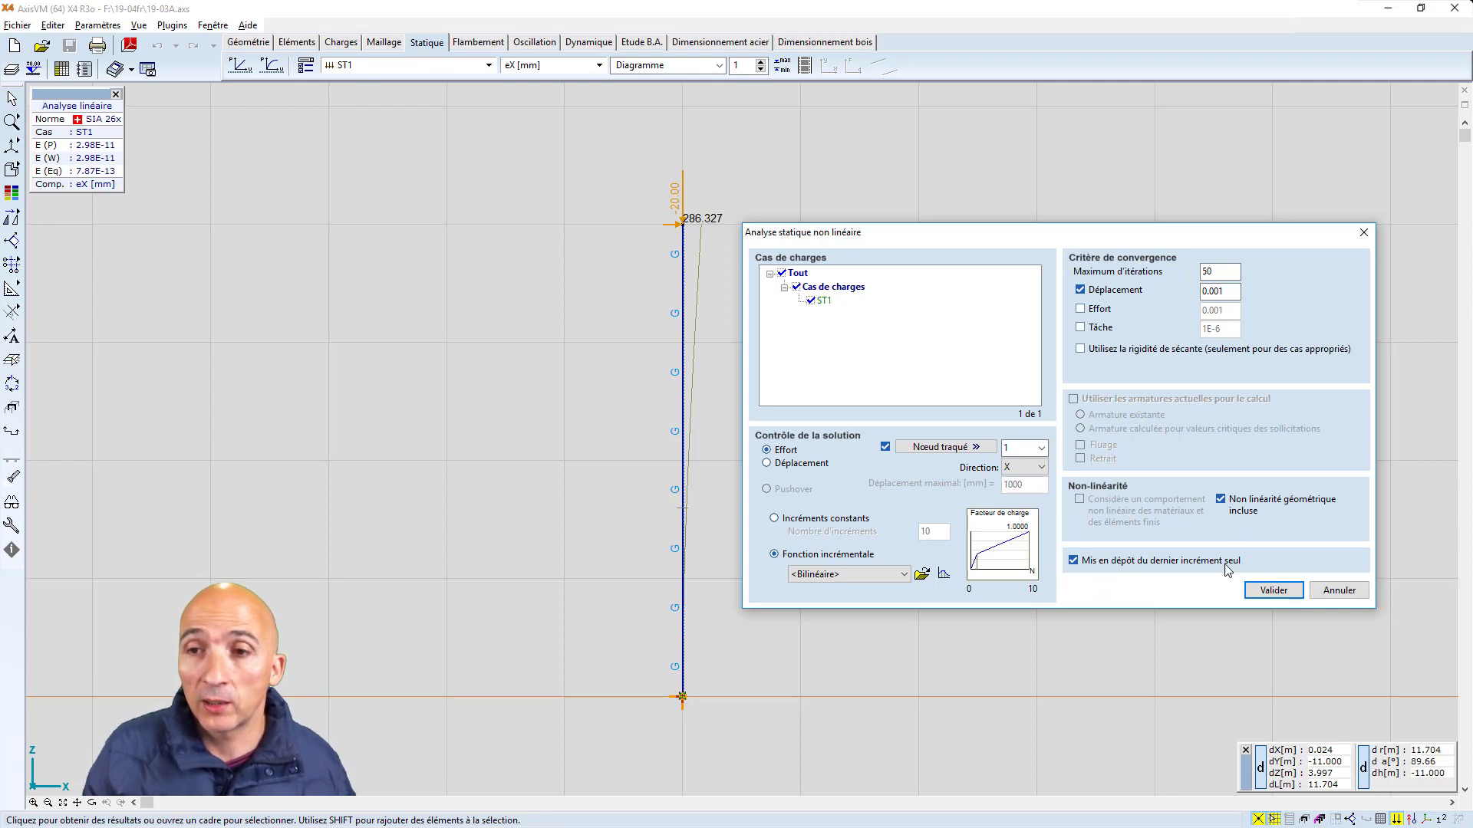
pyautogui.click(1335, 591)
# Run the nonlinear static analysis for ST1 with force control, the bilinear incremental function and geometric nonlinearity included
pyautogui.click(489, 66)
pyautogui.click(370, 92)
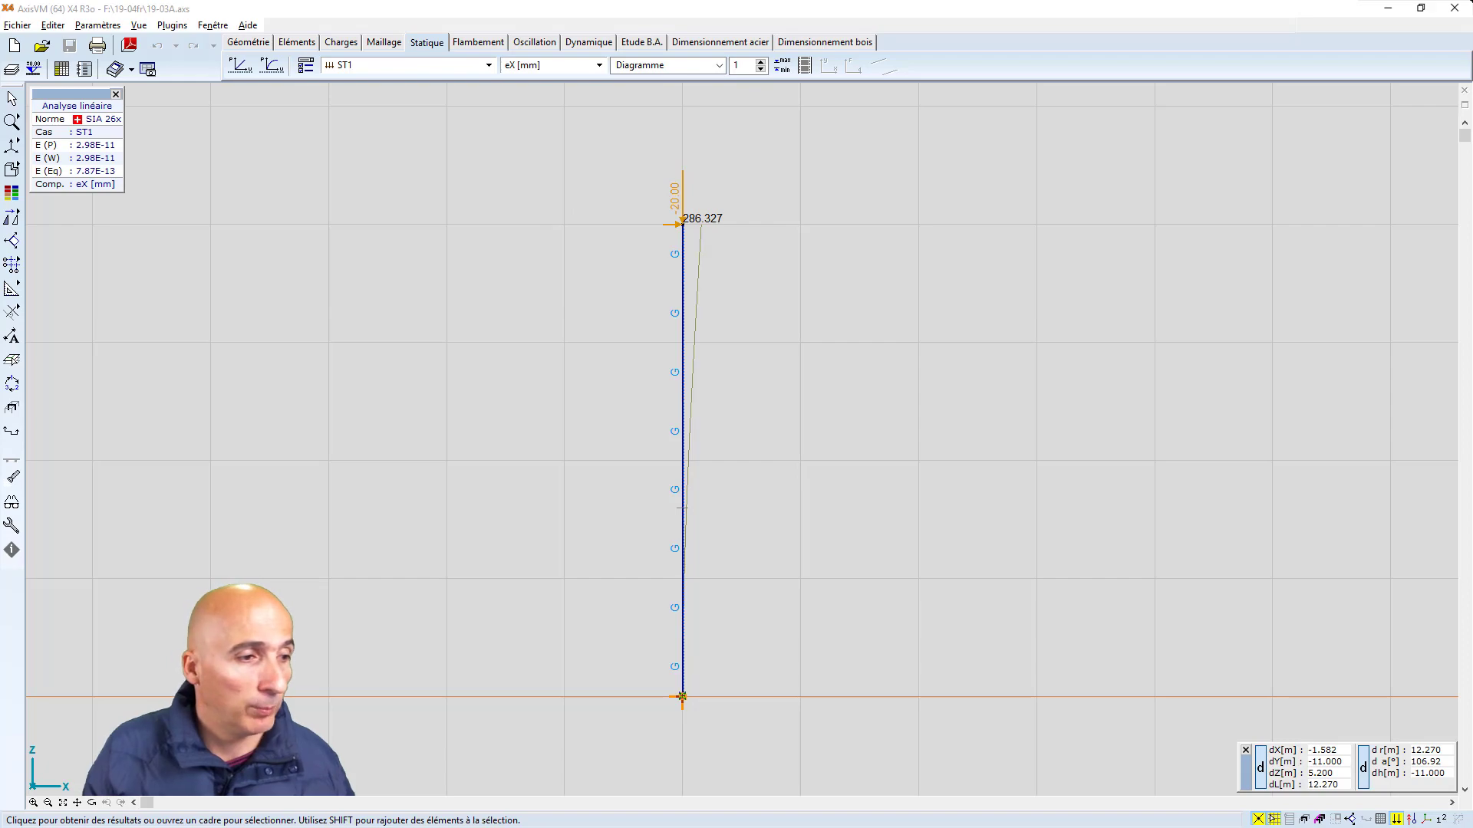
pyautogui.click(370, 92)
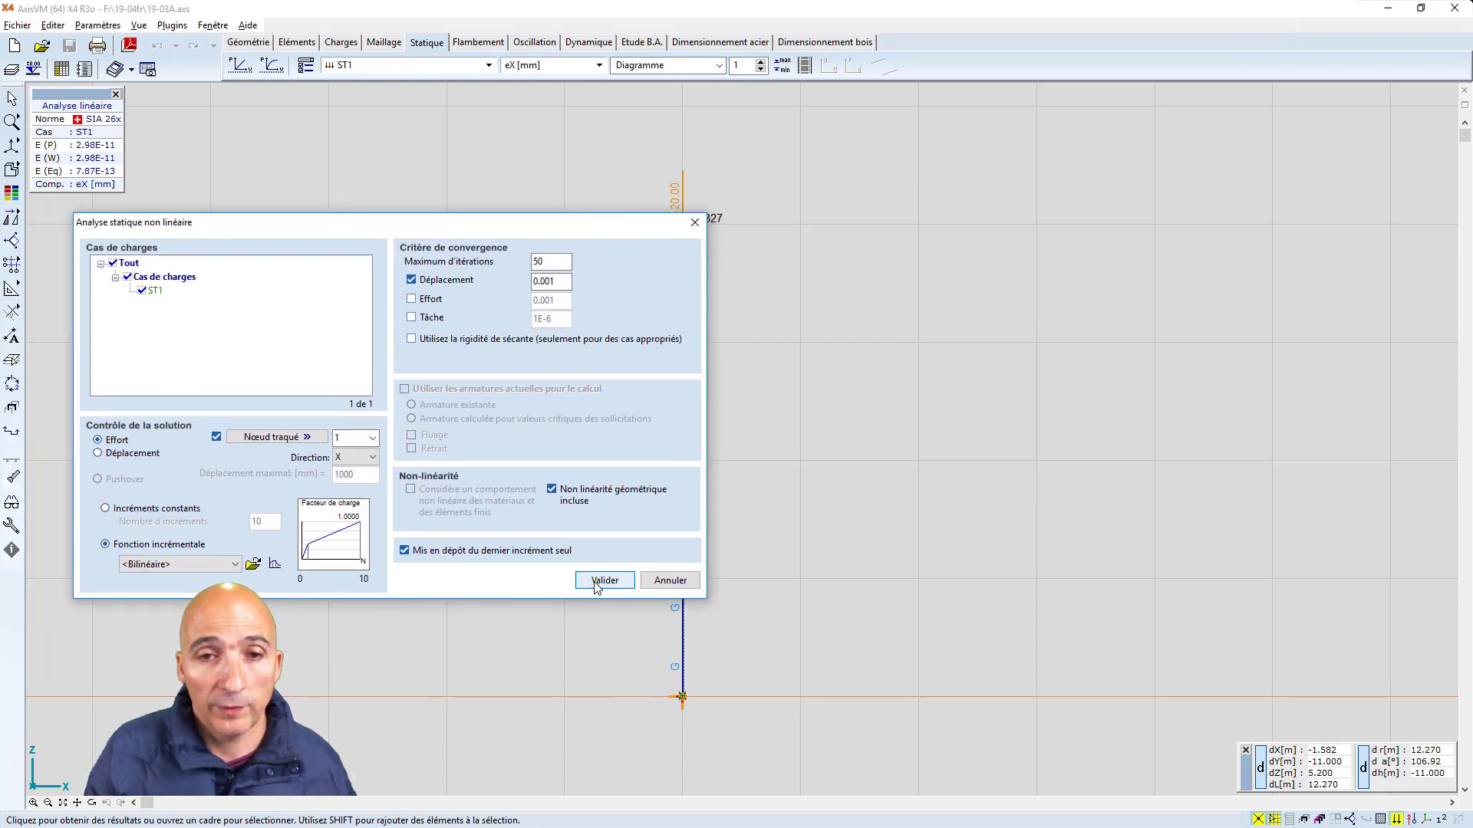
pyautogui.click(594, 574)
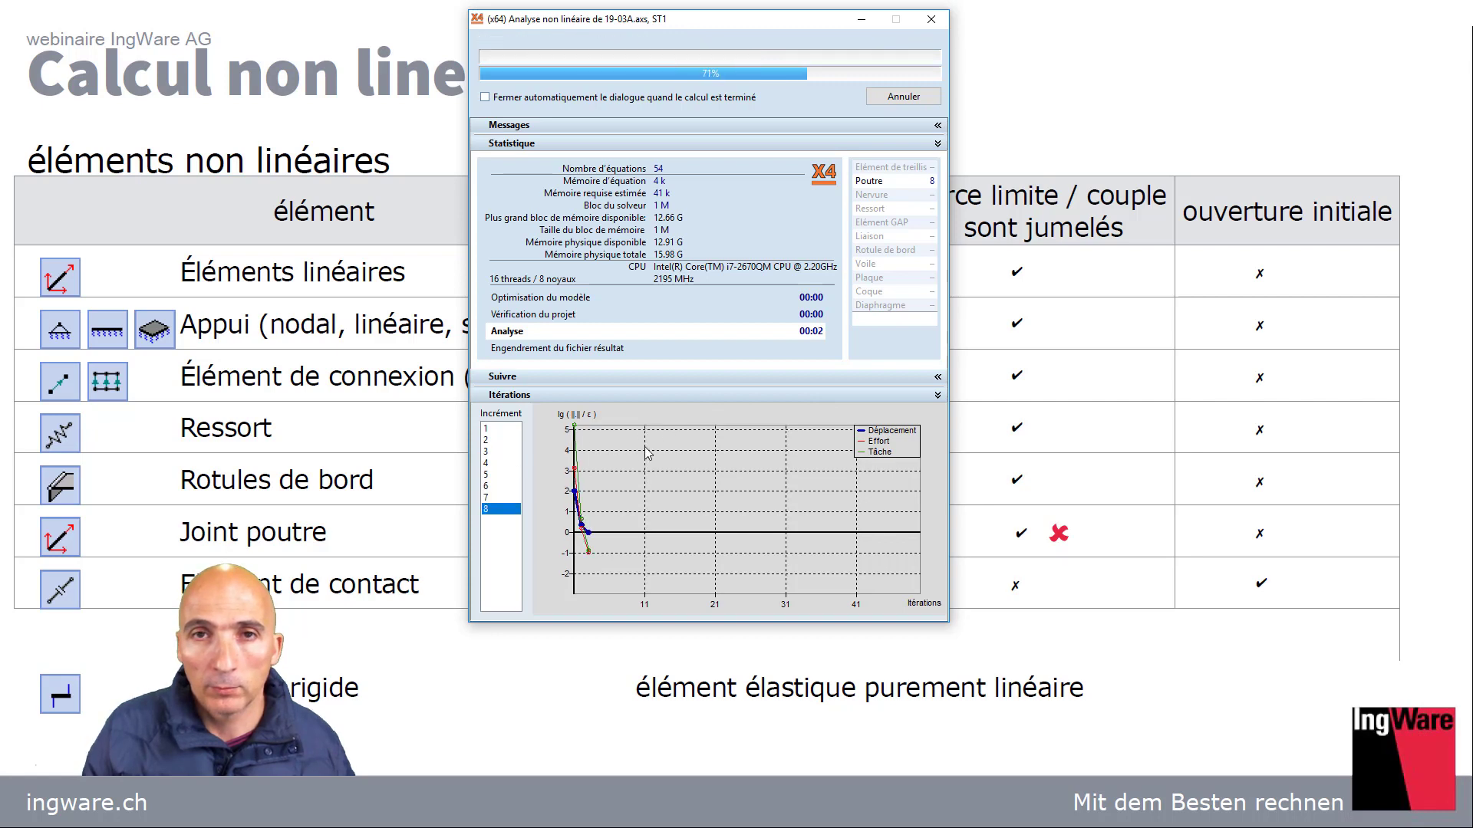
# Examine the iteration convergence curves for displacement, force and work across load increments 1 to 10
pyautogui.click(490, 430)
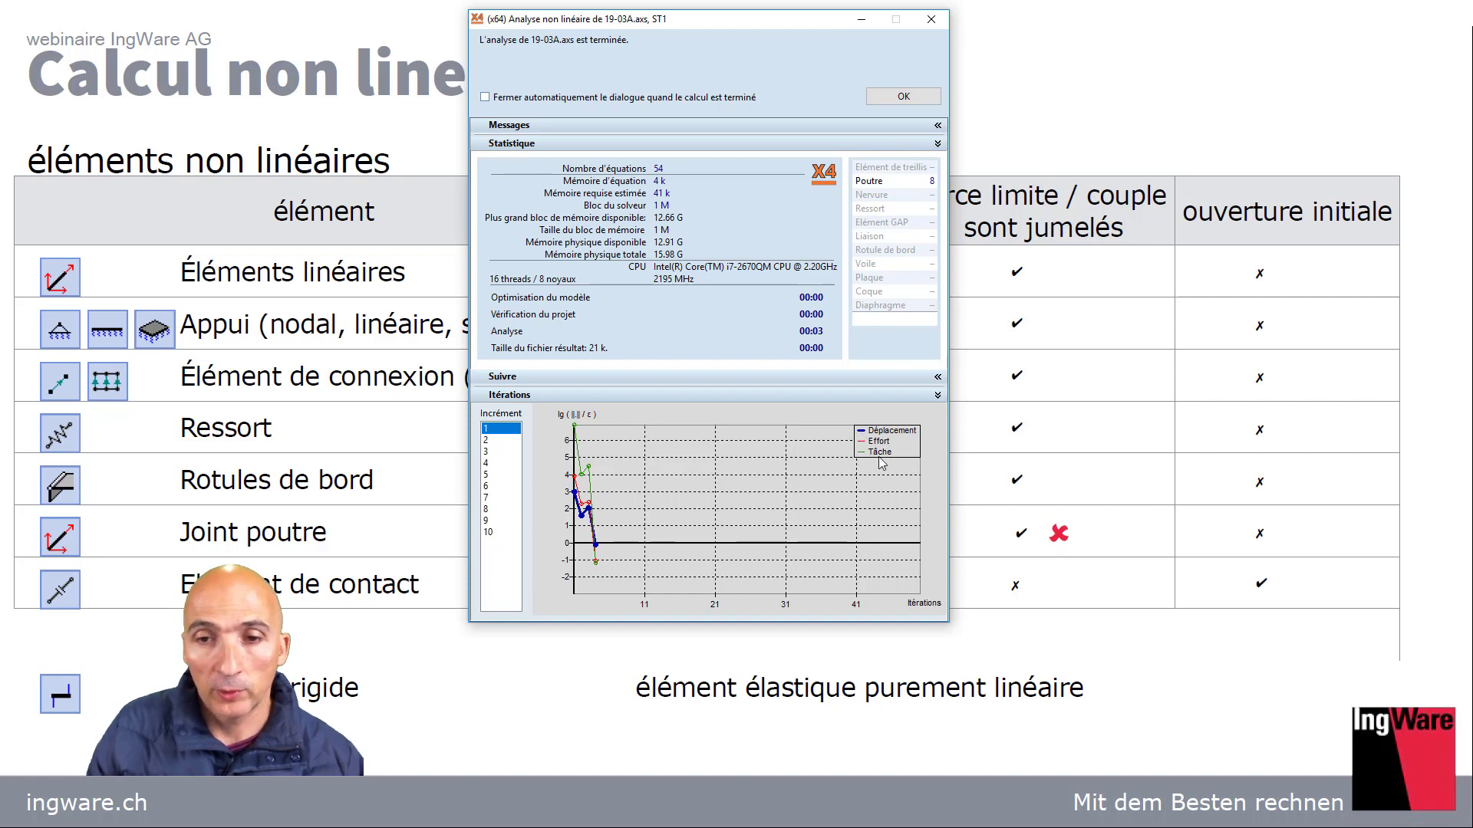
pyautogui.press('Down')
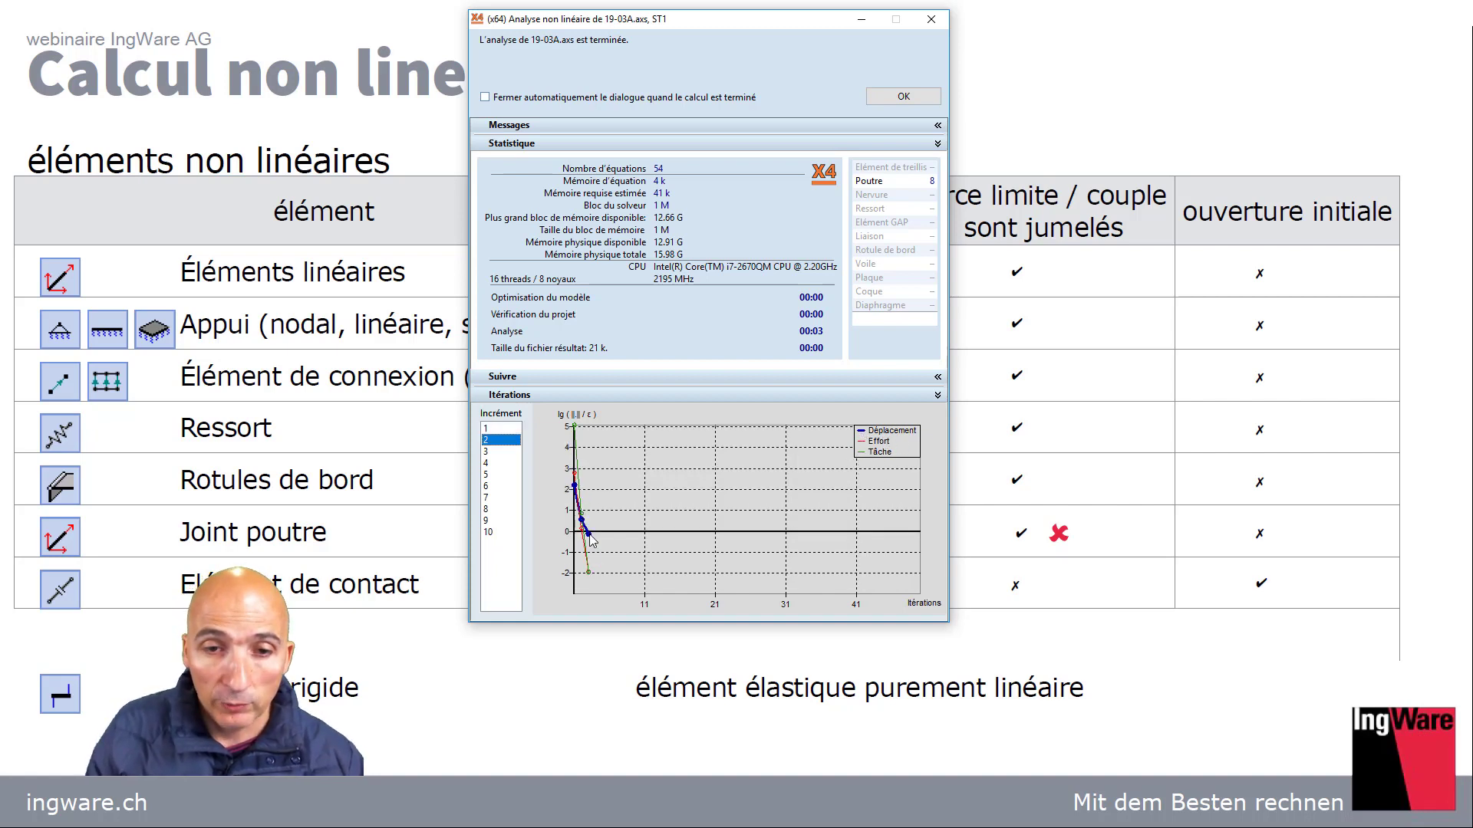
pyautogui.press('Down')
pyautogui.press('Down')
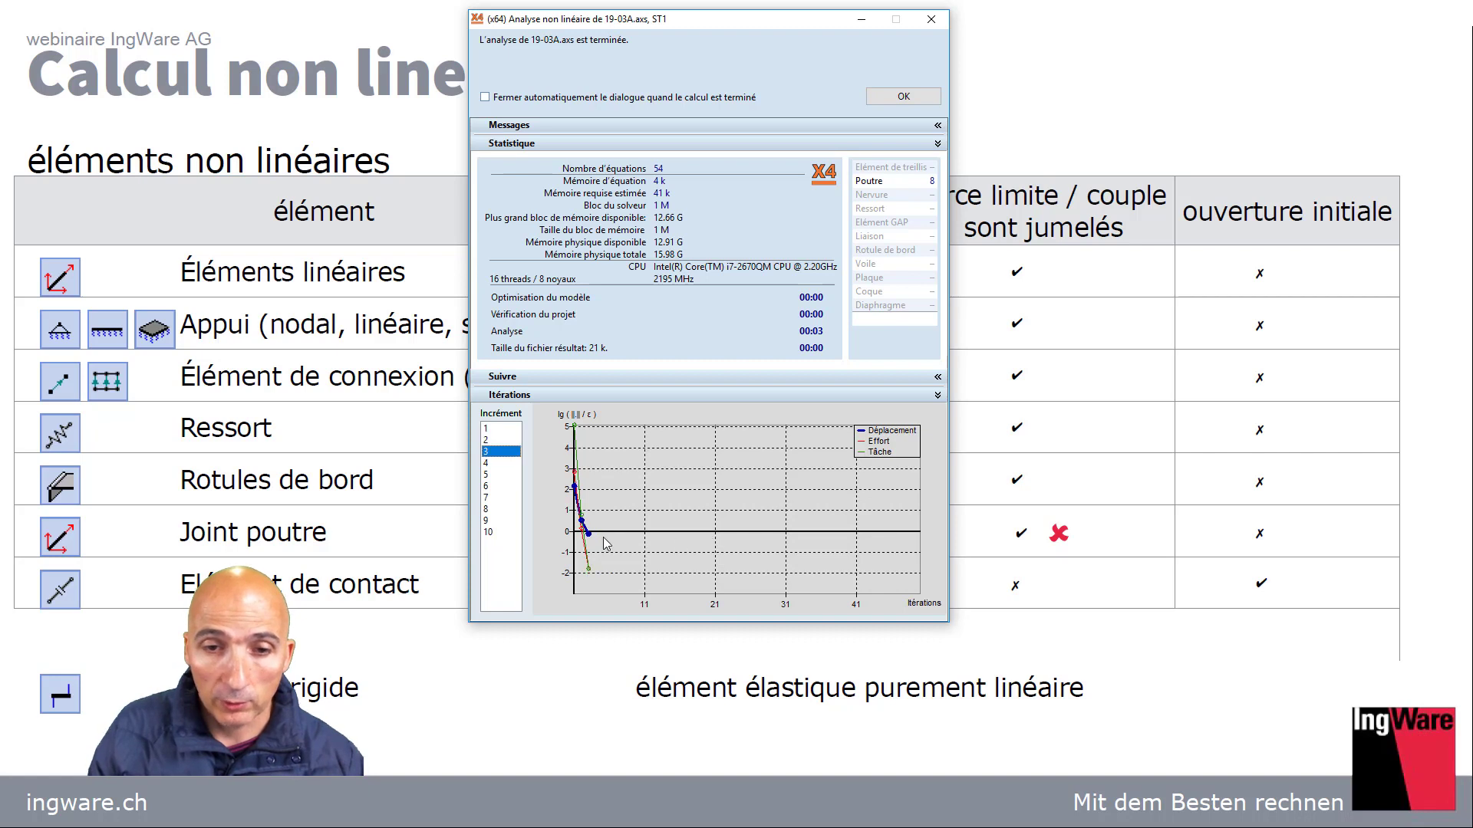
pyautogui.press('Down')
pyautogui.press('Down')
pyautogui.press('Down')
pyautogui.press('Down')
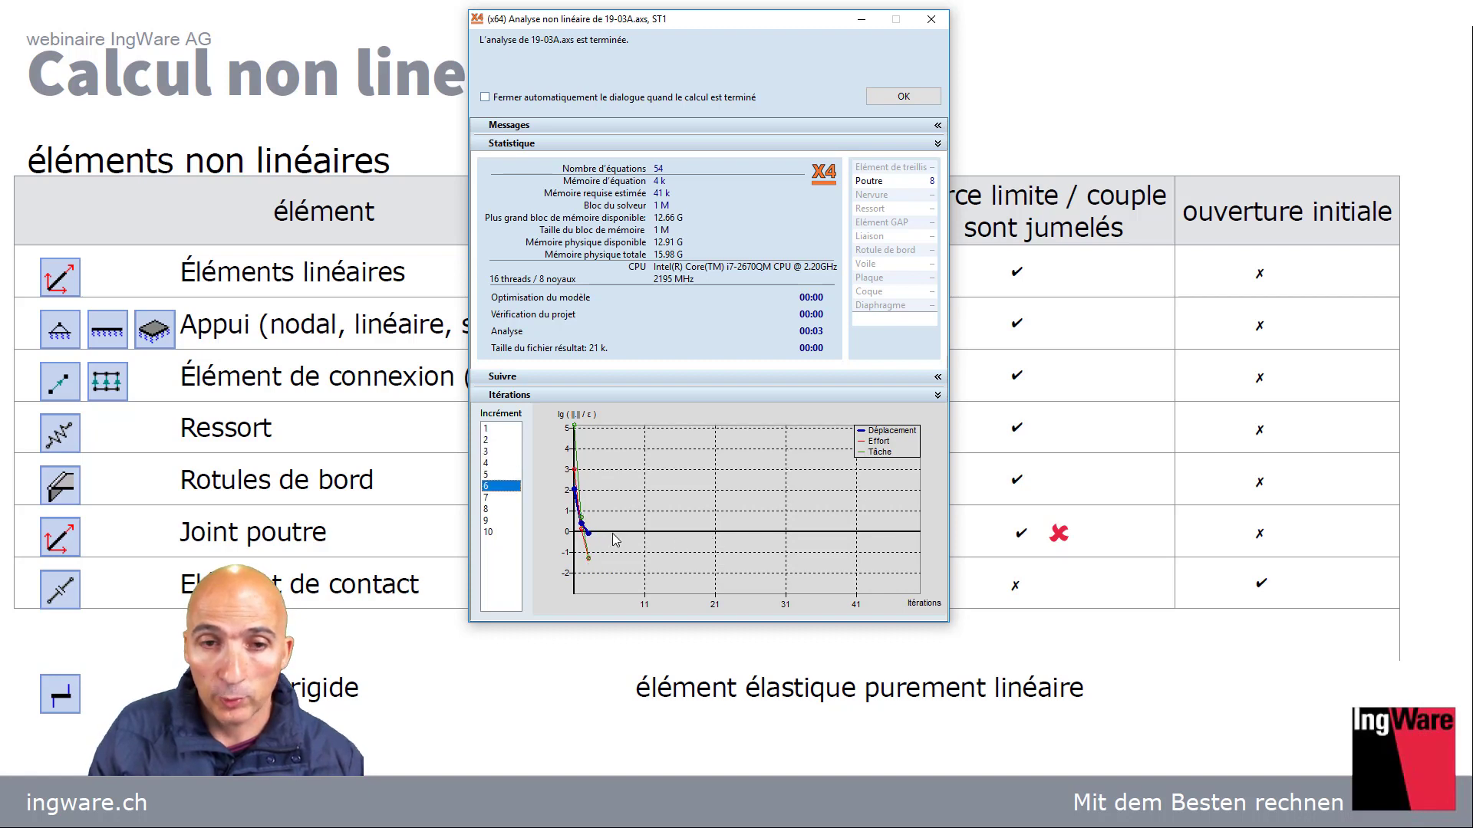
pyautogui.press('Down')
pyautogui.press('Down')
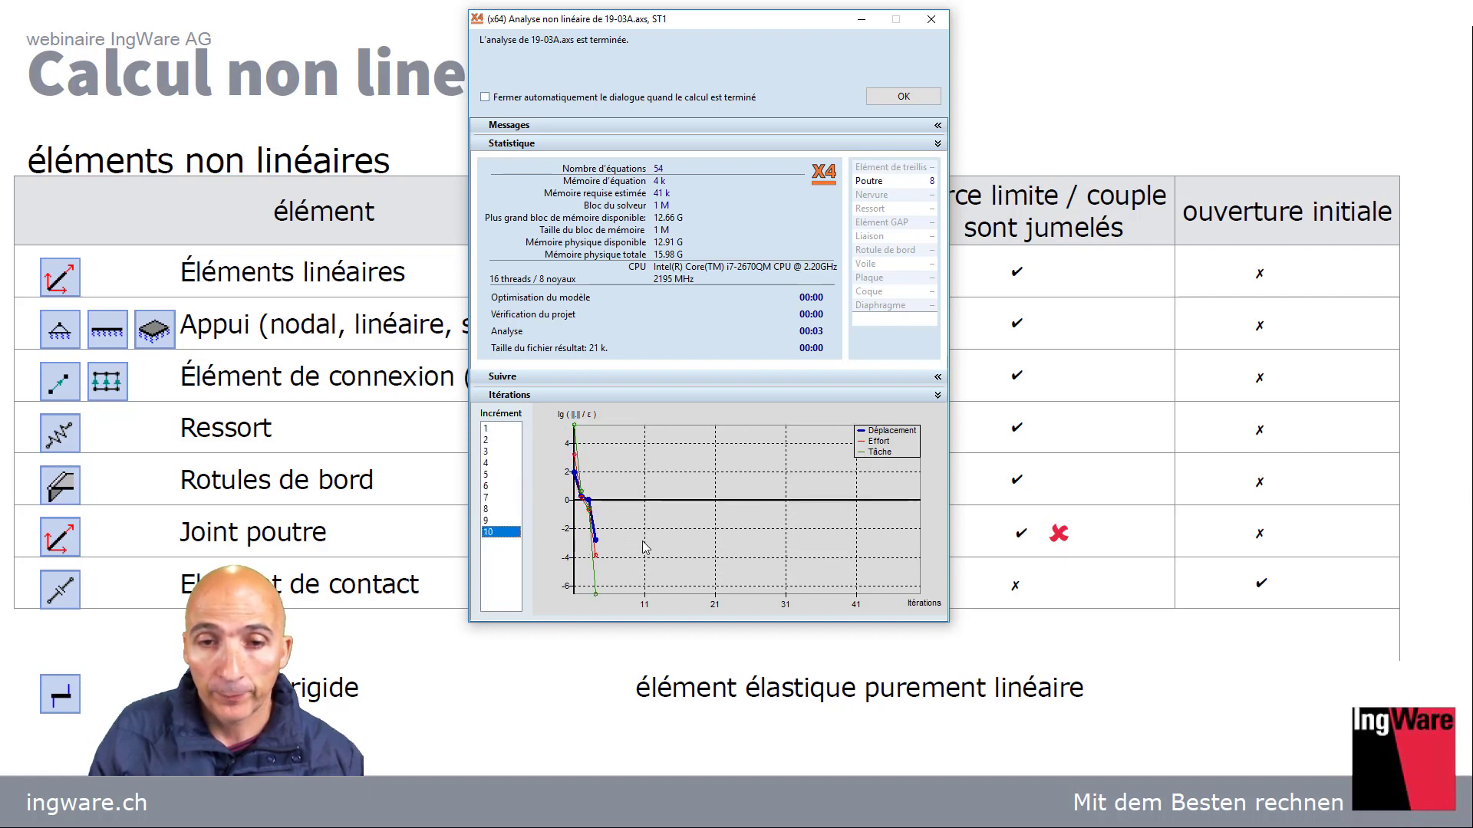
# Close the finished analysis report and read the nonlinear eX displacement at the column's top node
pyautogui.click(903, 97)
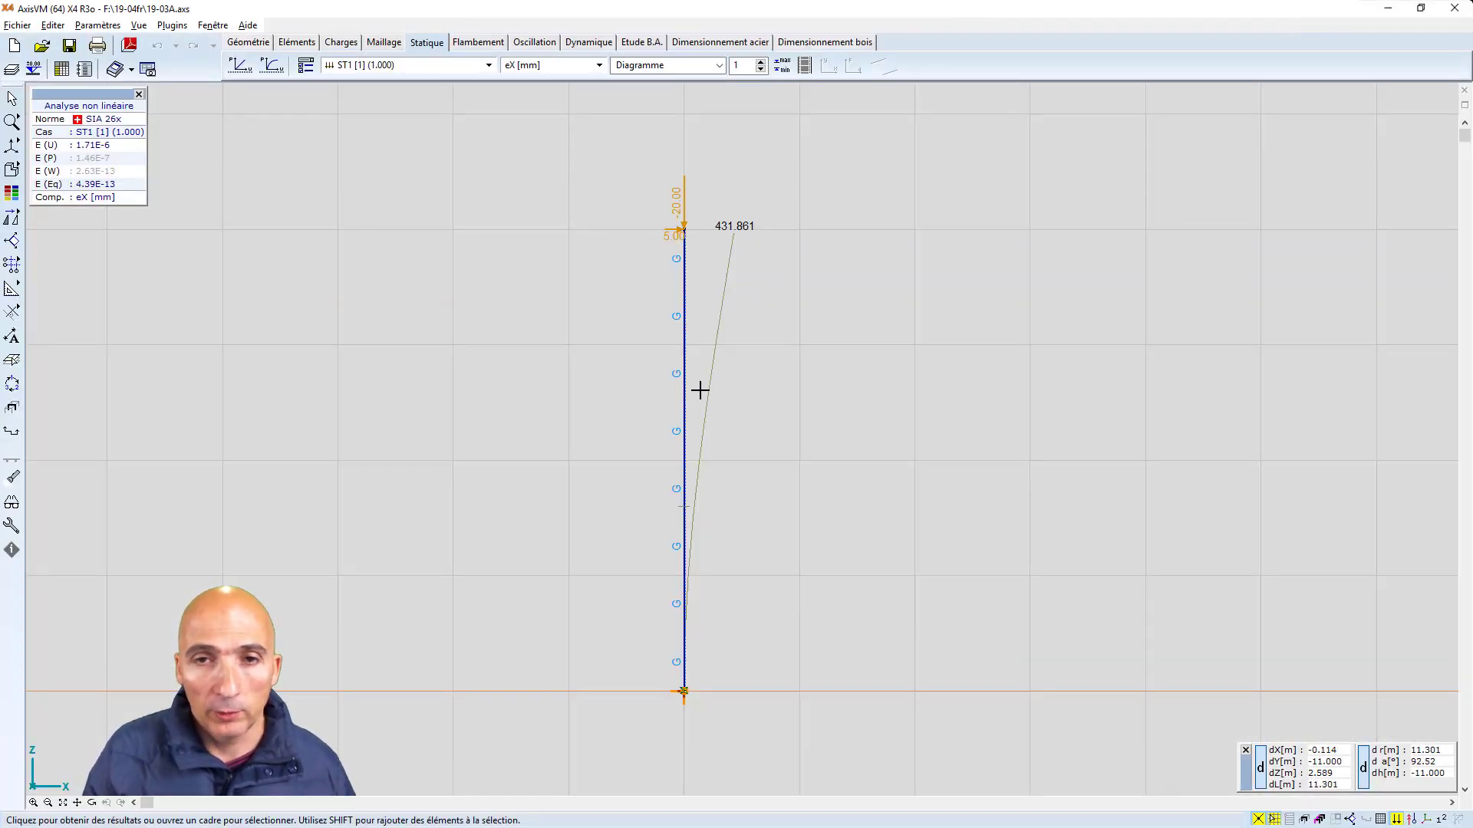
pyautogui.moveTo(686, 239)
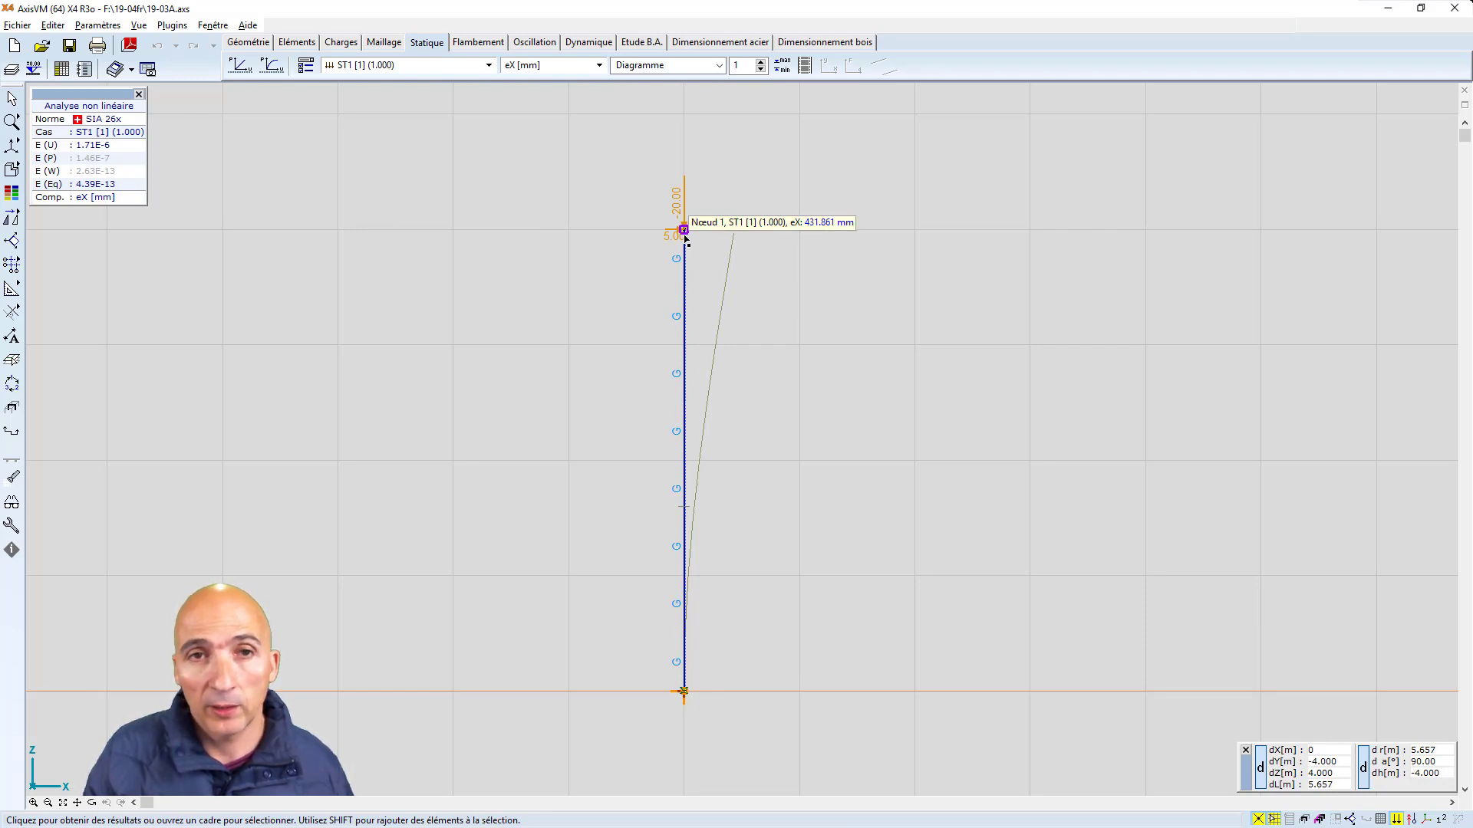
pyautogui.click(686, 238)
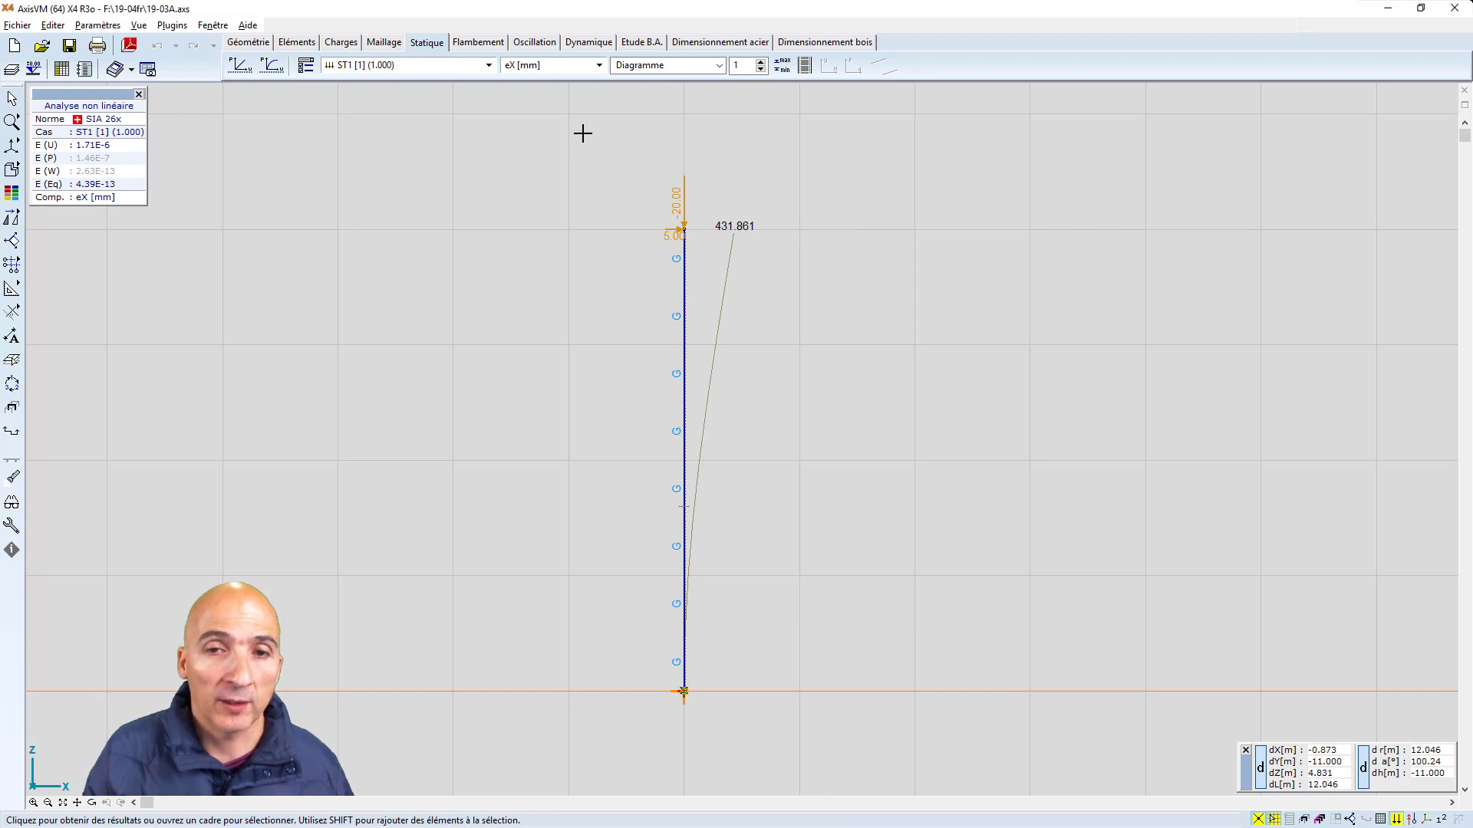
# Split the window vertically and show the linear ST1 results in one view beside the nonlinear results
pyautogui.click(209, 26)
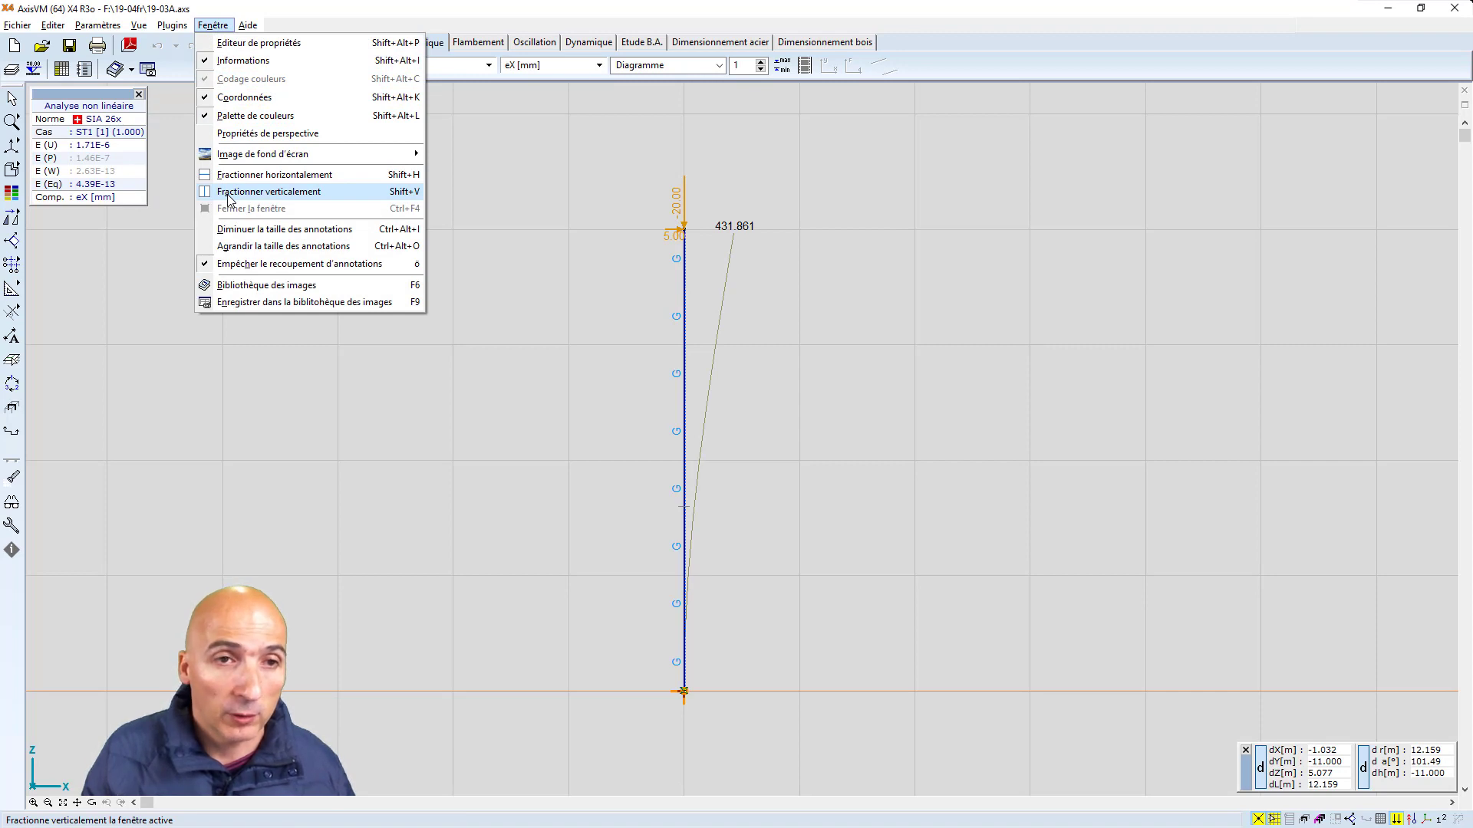
pyautogui.click(229, 193)
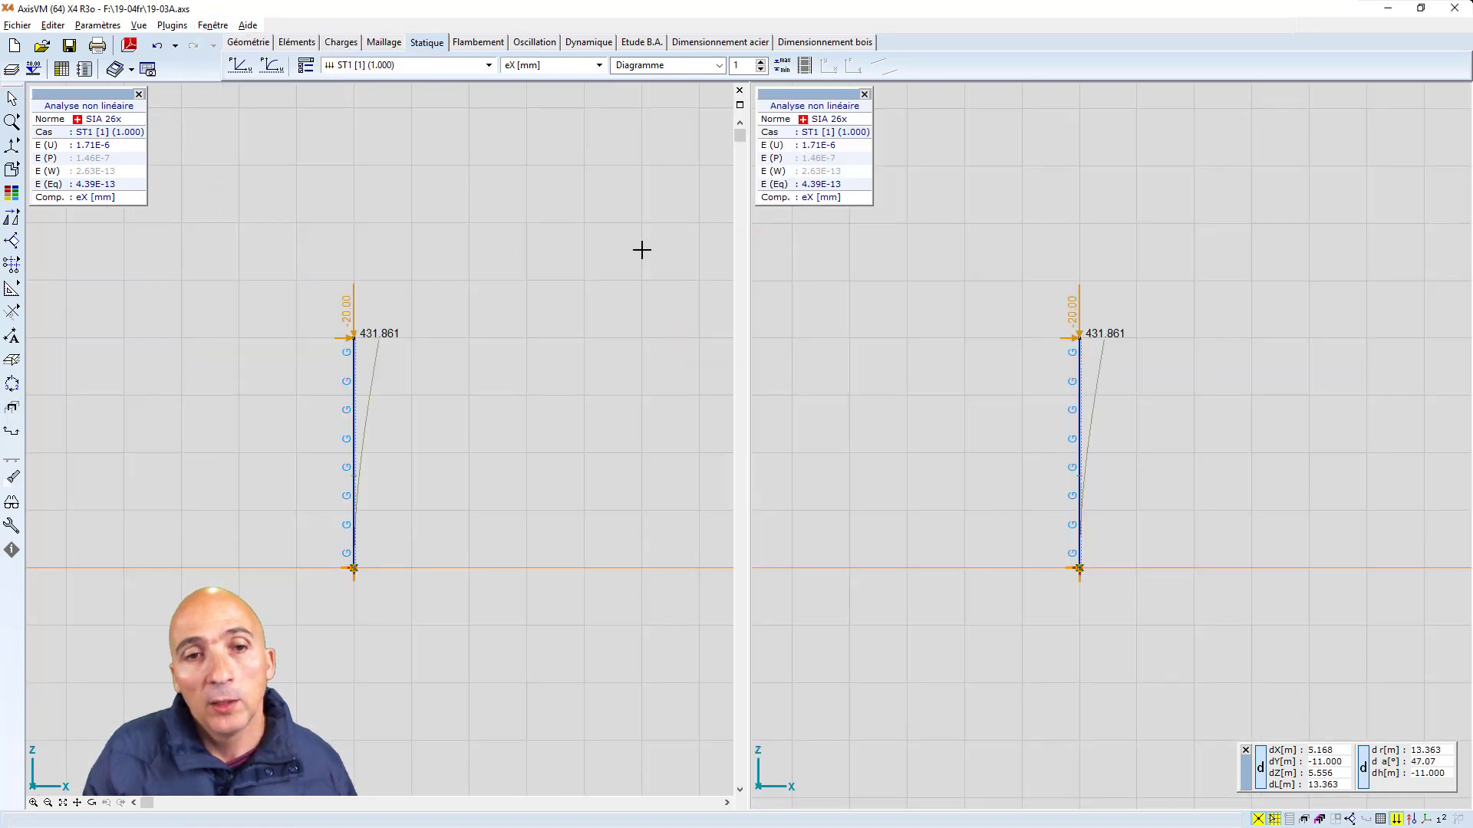
pyautogui.moveTo(563, 299); pyautogui.dragTo(510, 192)
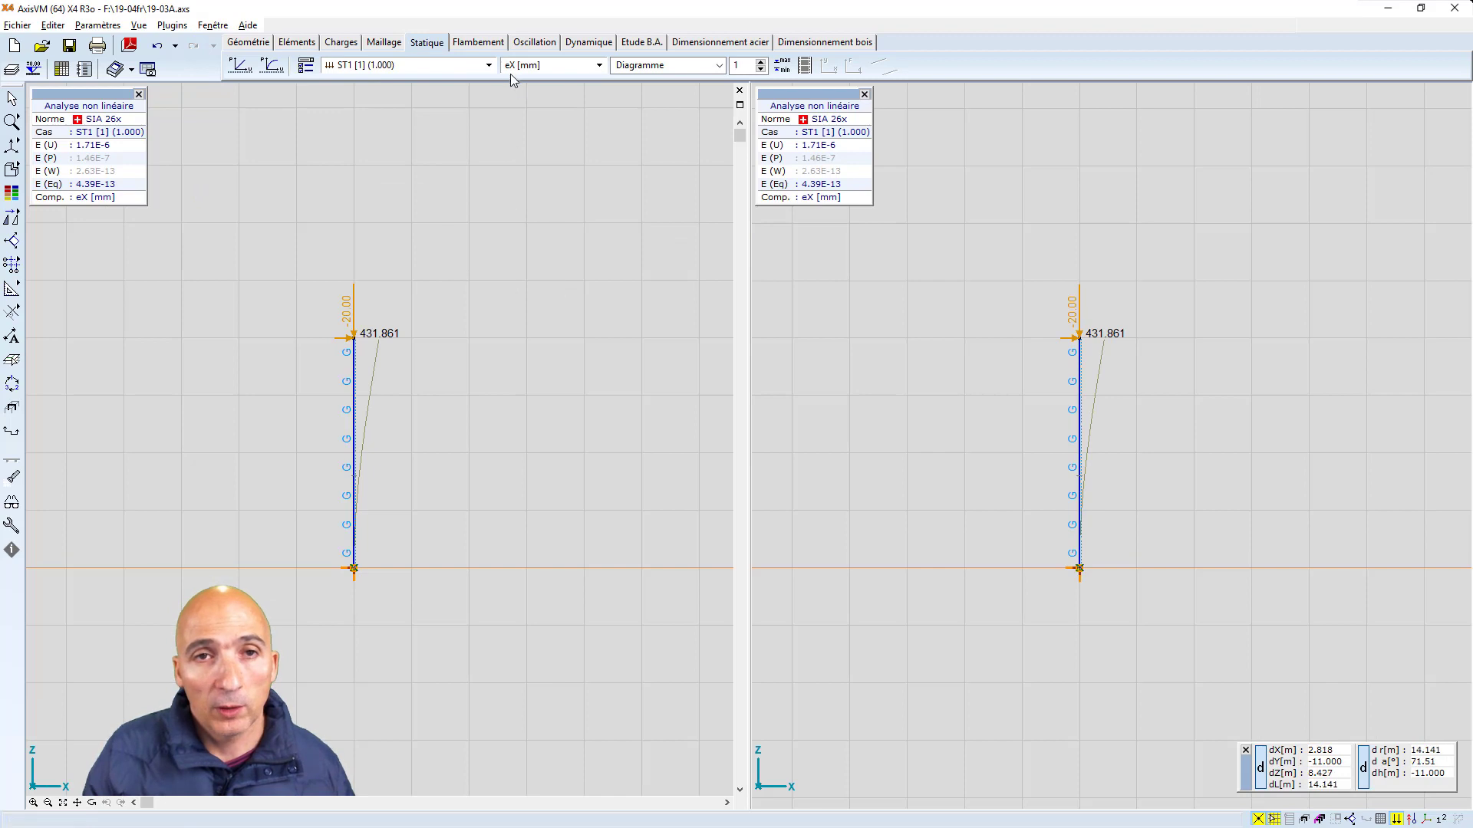
pyautogui.click(493, 68)
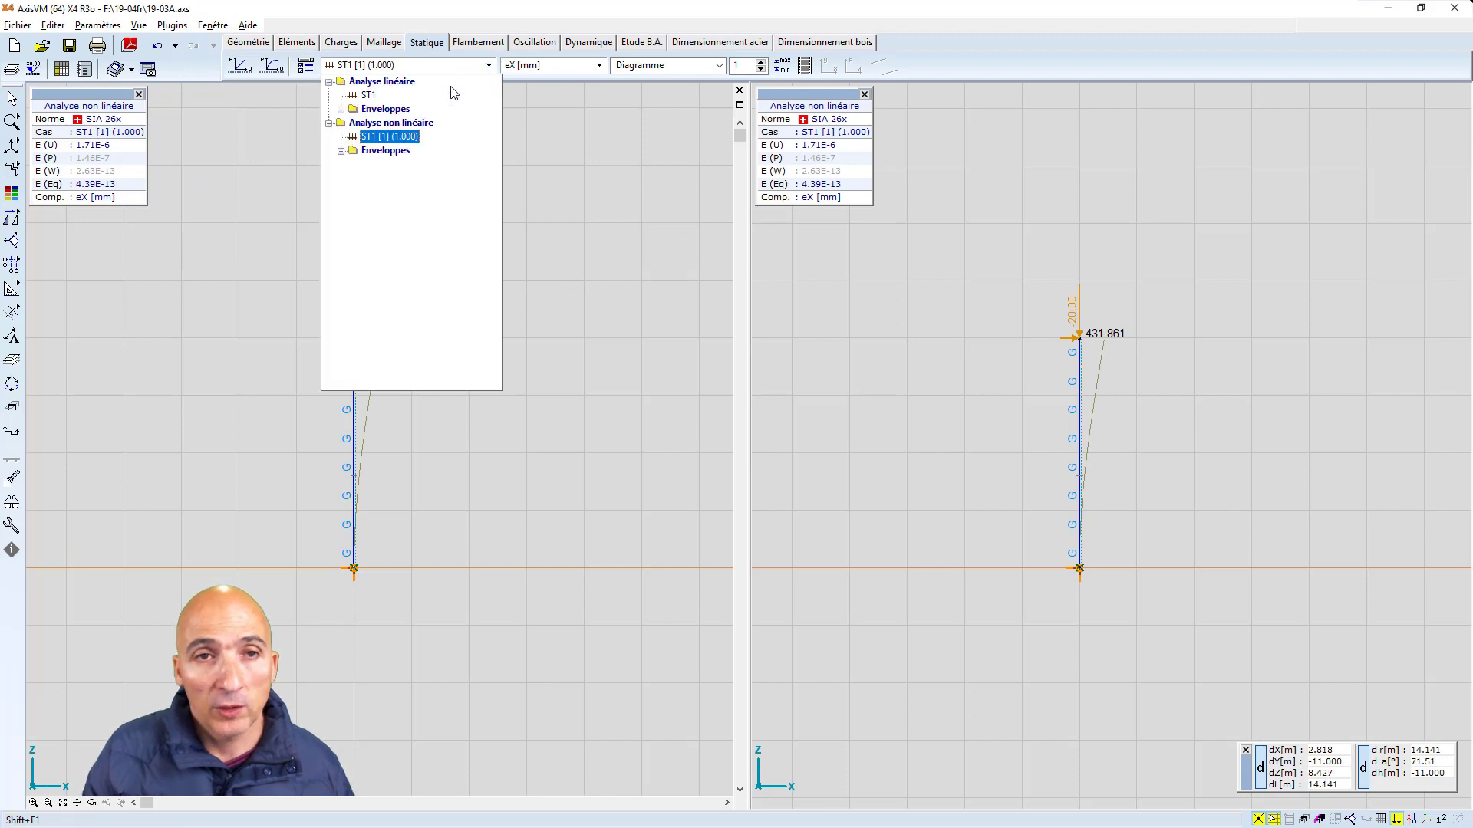
pyautogui.click(368, 97)
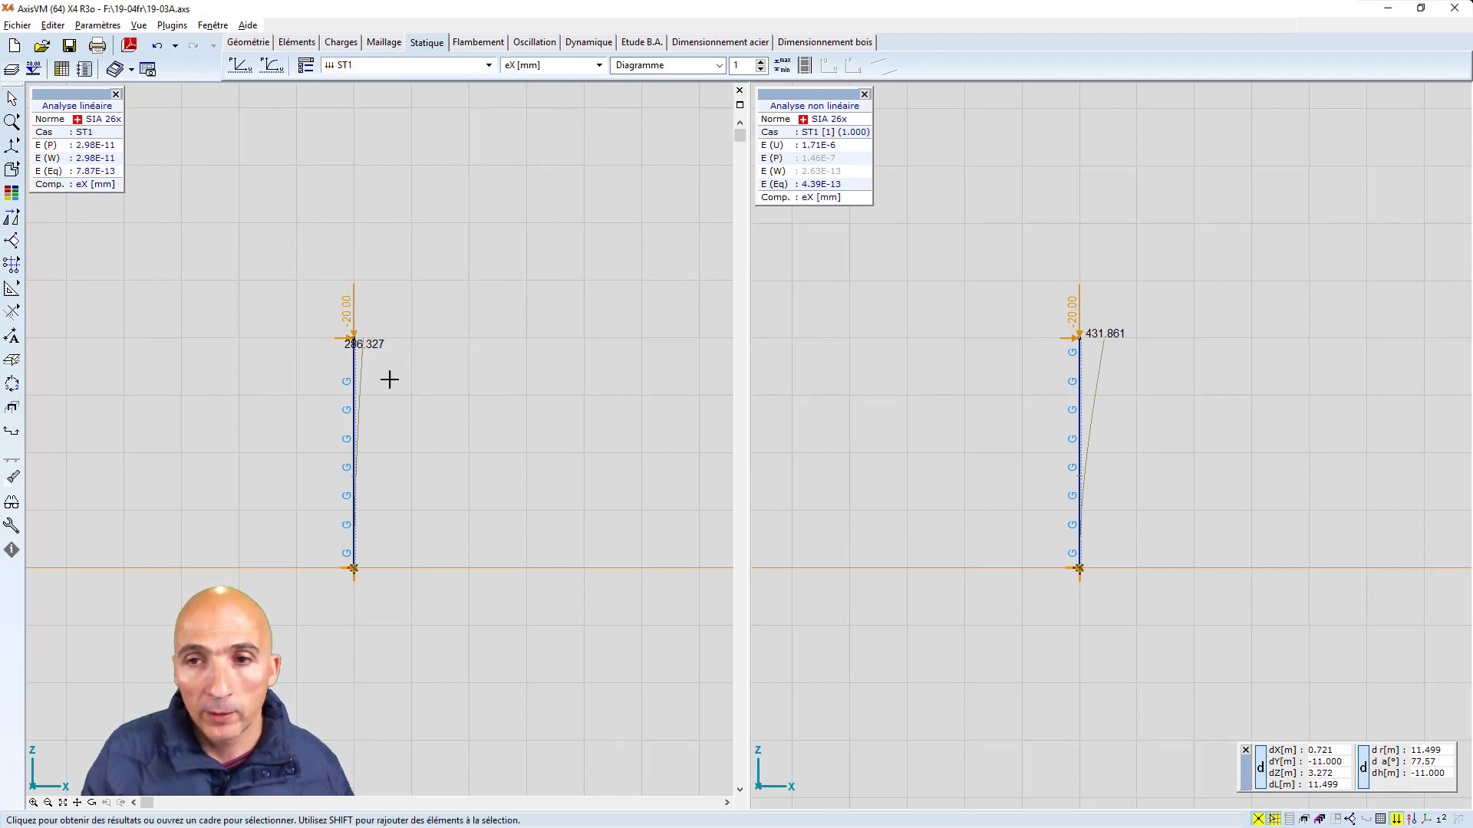
# Enlarge the column in both views to compare the linear and nonlinear eX displacements at its top
pyautogui.moveTo(317, 315); pyautogui.dragTo(431, 297, button='middle')
pyautogui.scroll(1, 431, 296)
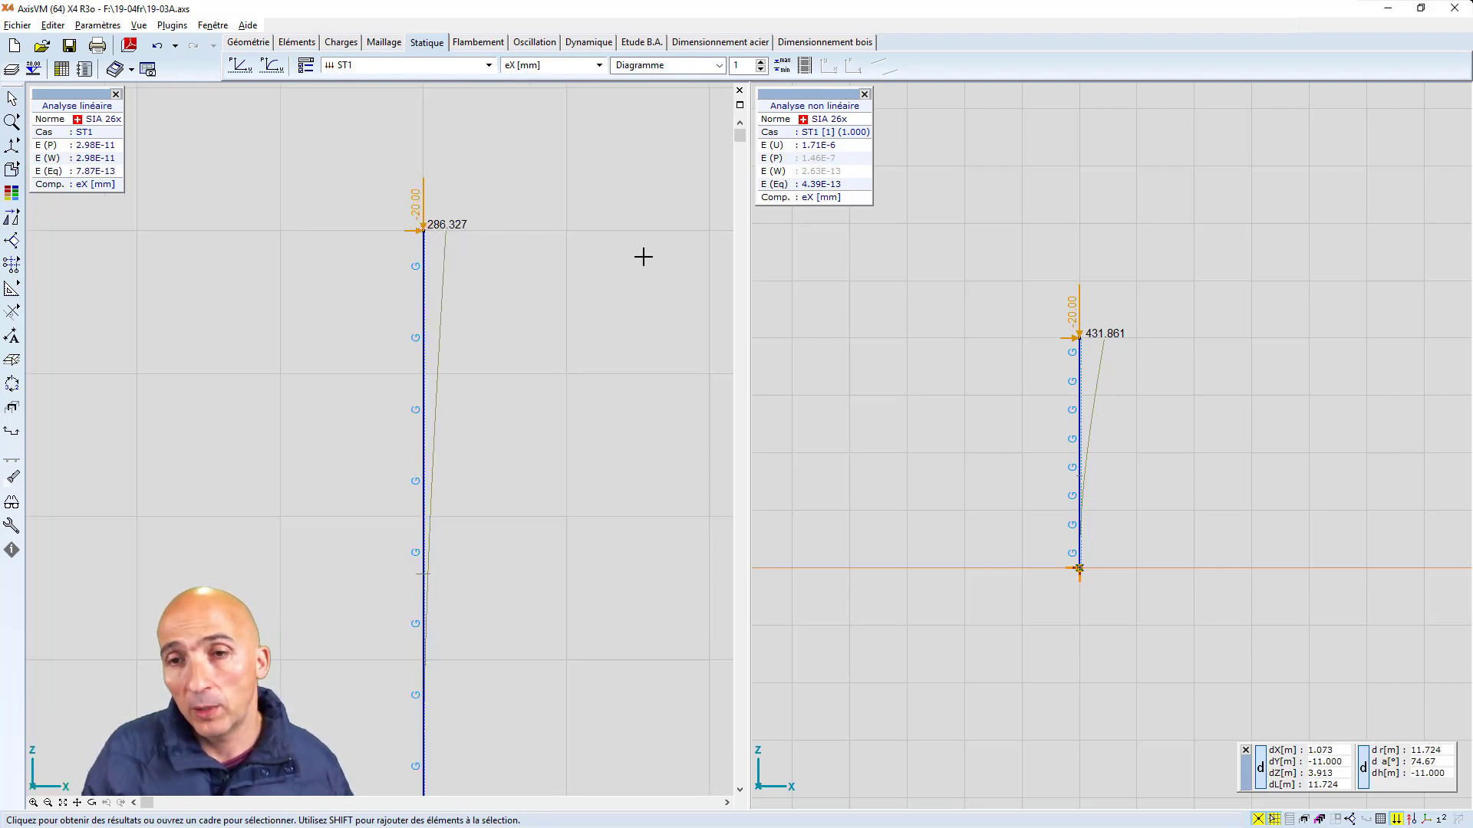
pyautogui.click(1051, 370)
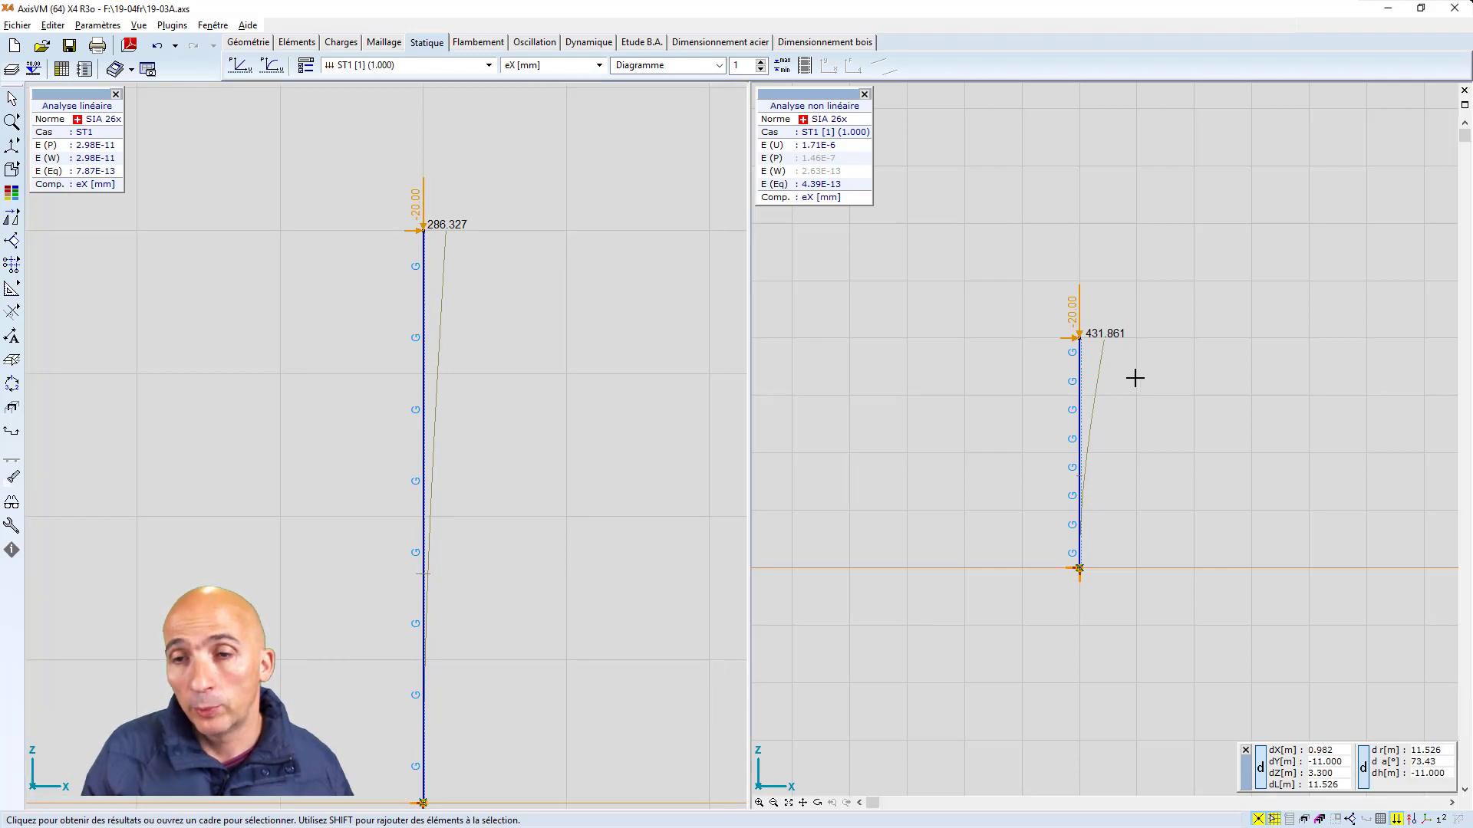
pyautogui.scroll(2, 1135, 378)
pyautogui.moveTo(1128, 337); pyautogui.dragTo(1148, 292, button='middle')
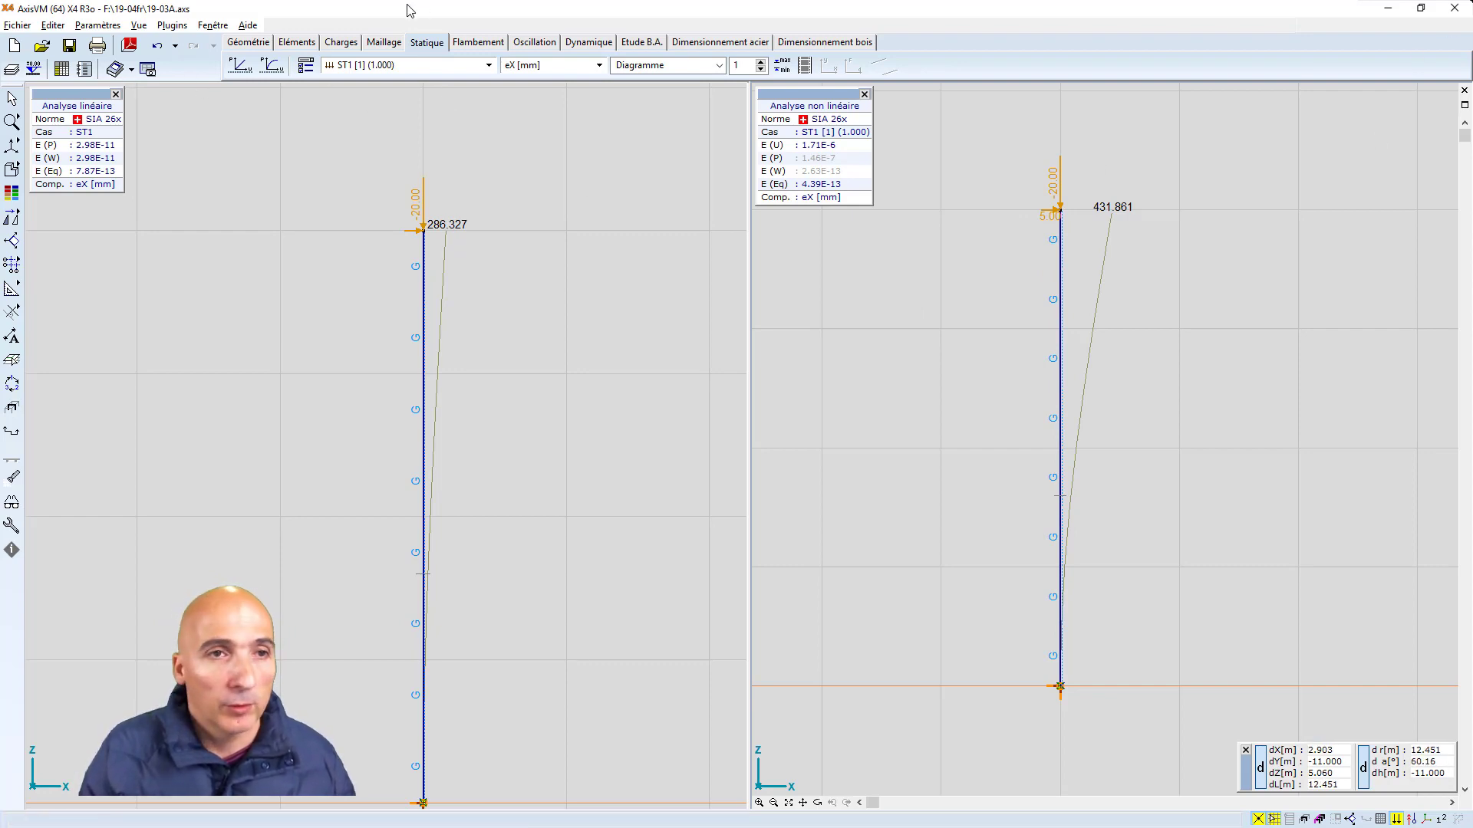
# Open the project 19-03B.axs without saving the changes to the current column project
pyautogui.click(41, 46)
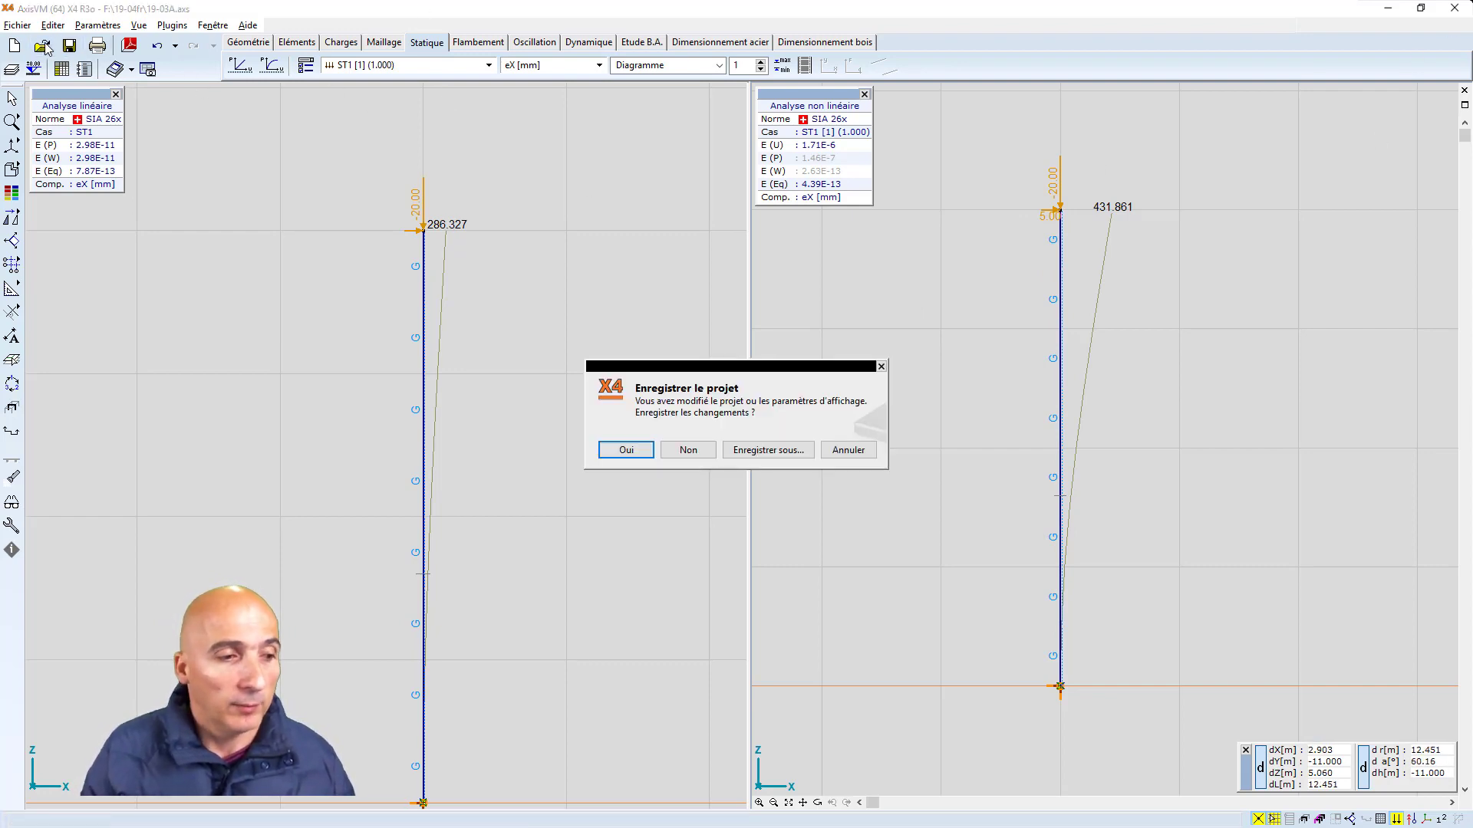
pyautogui.click(688, 450)
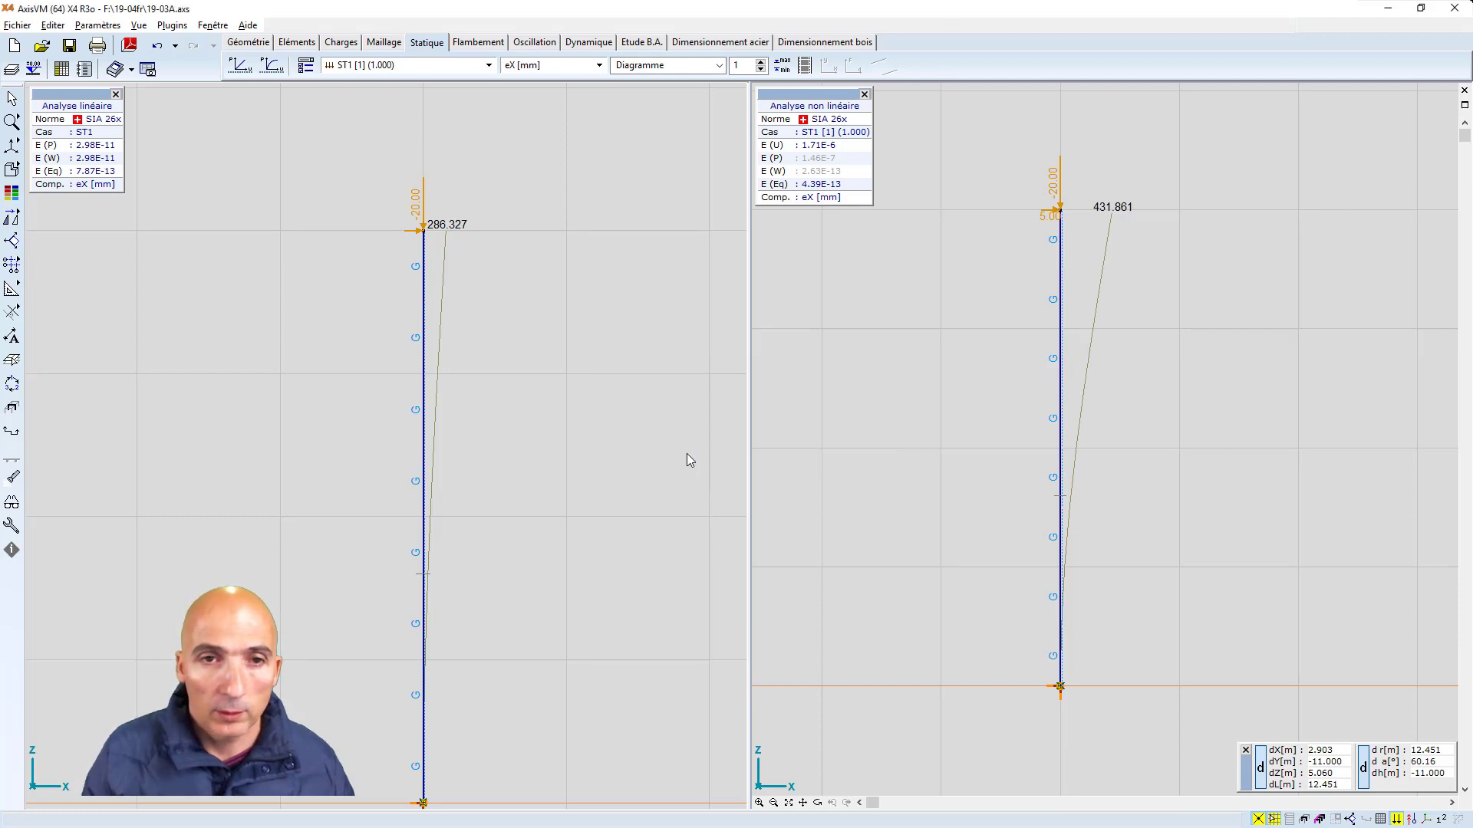
pyautogui.click(299, 302)
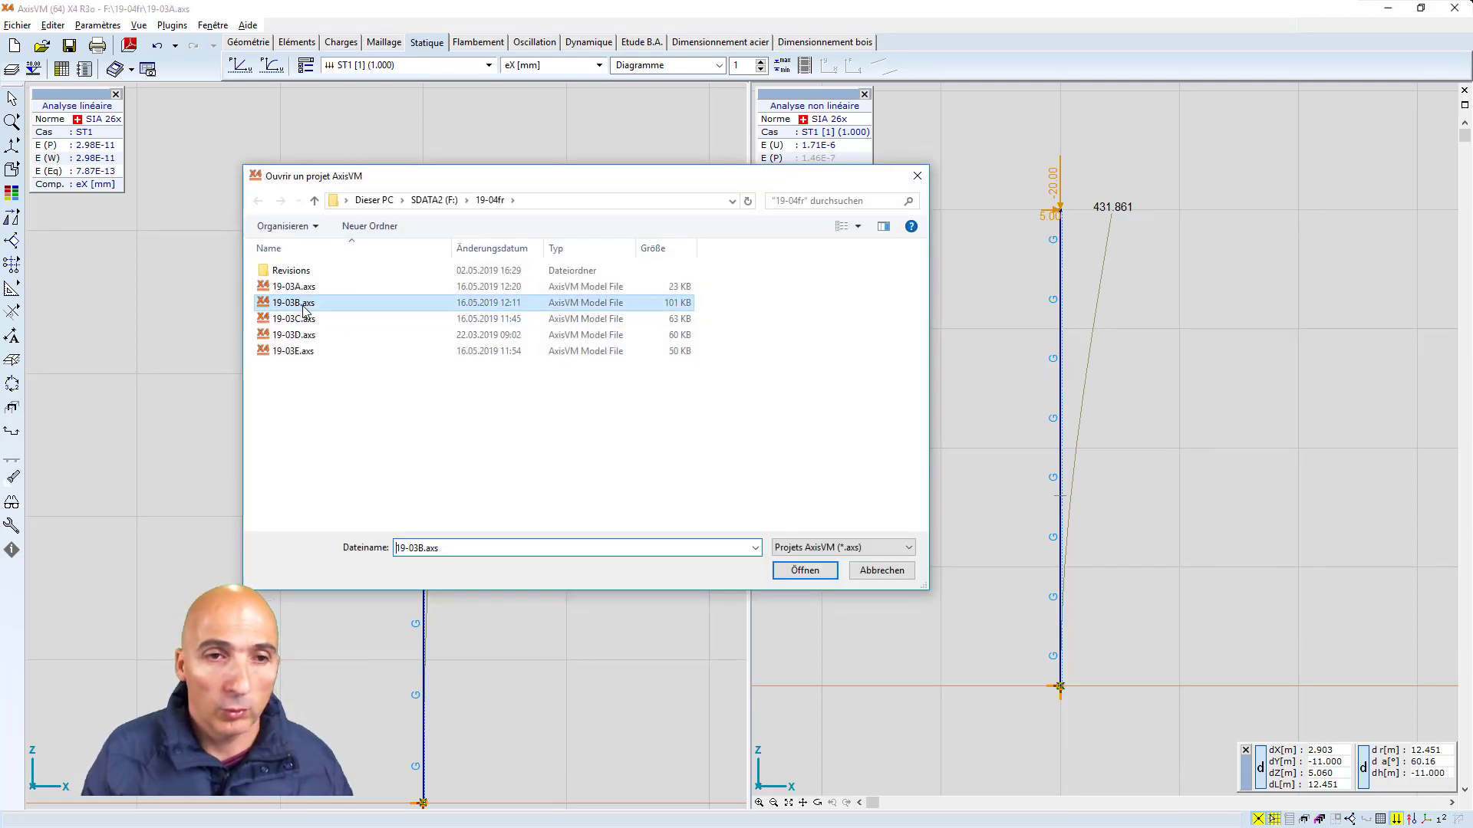
pyautogui.click(802, 571)
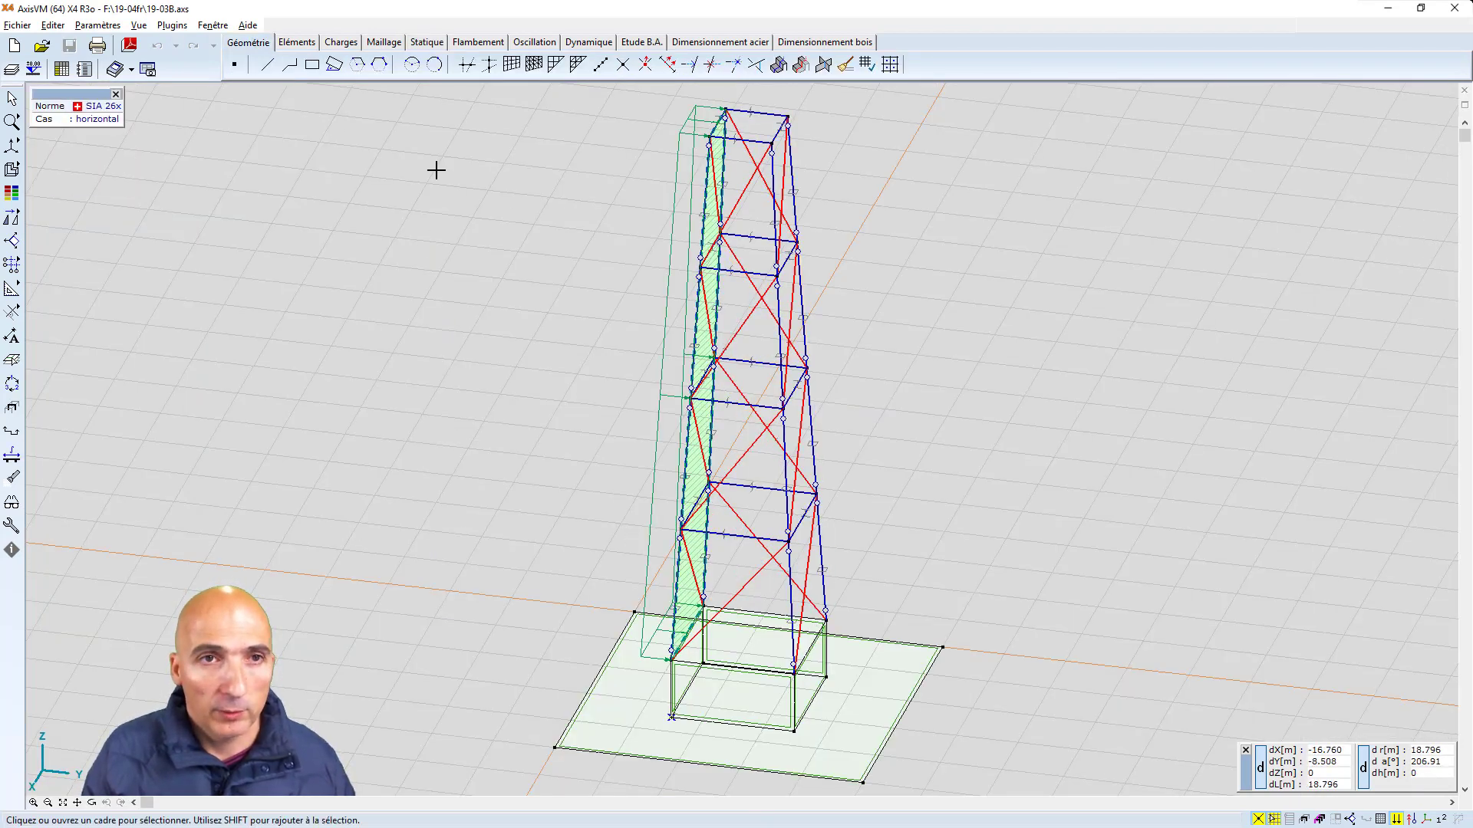
# Inspect the tower and its foundation in rendered display, and return to a line display with hidden lines removed
pyautogui.moveTo(11, 147)
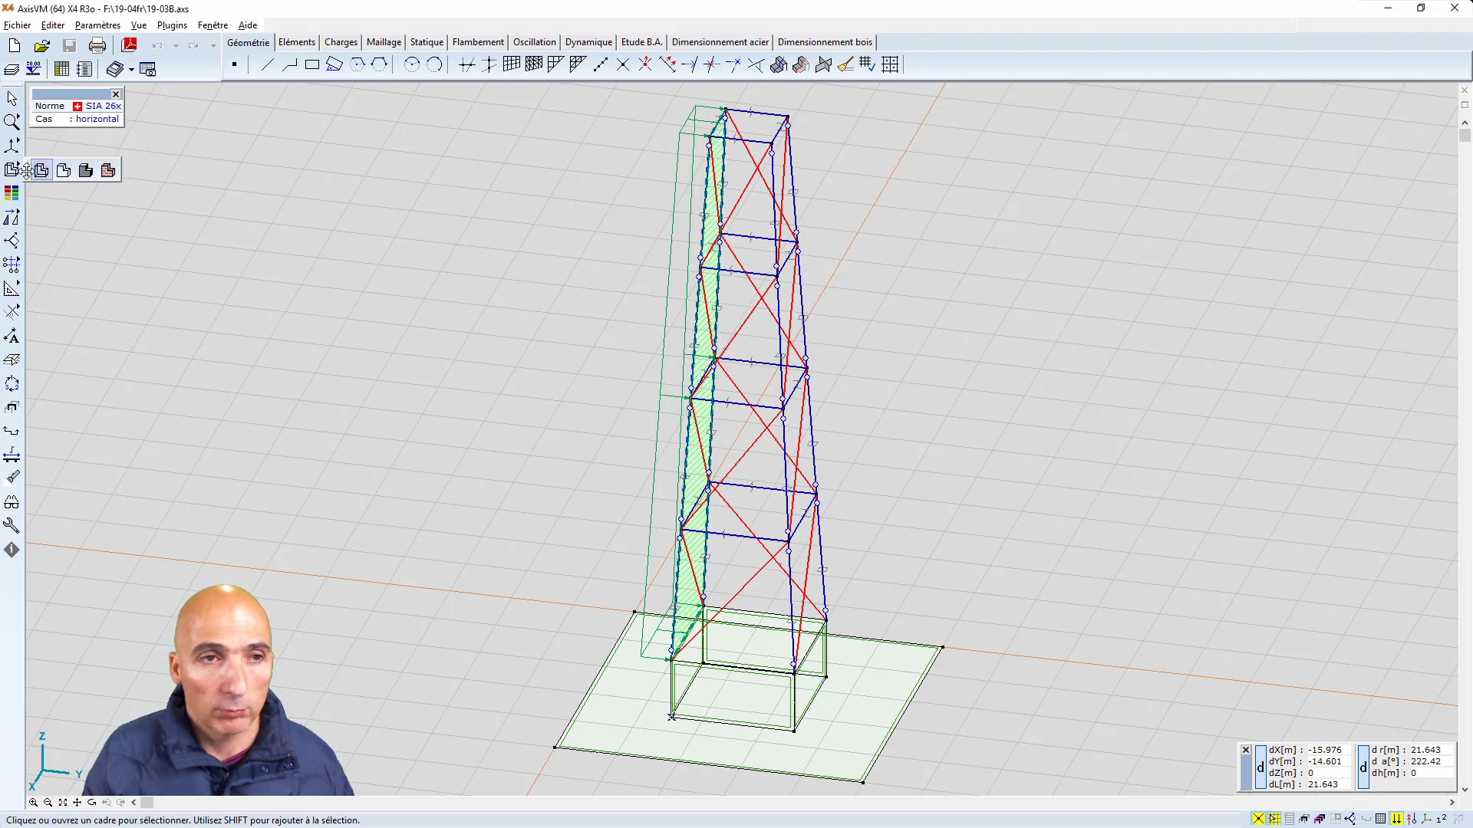
pyautogui.click(89, 170)
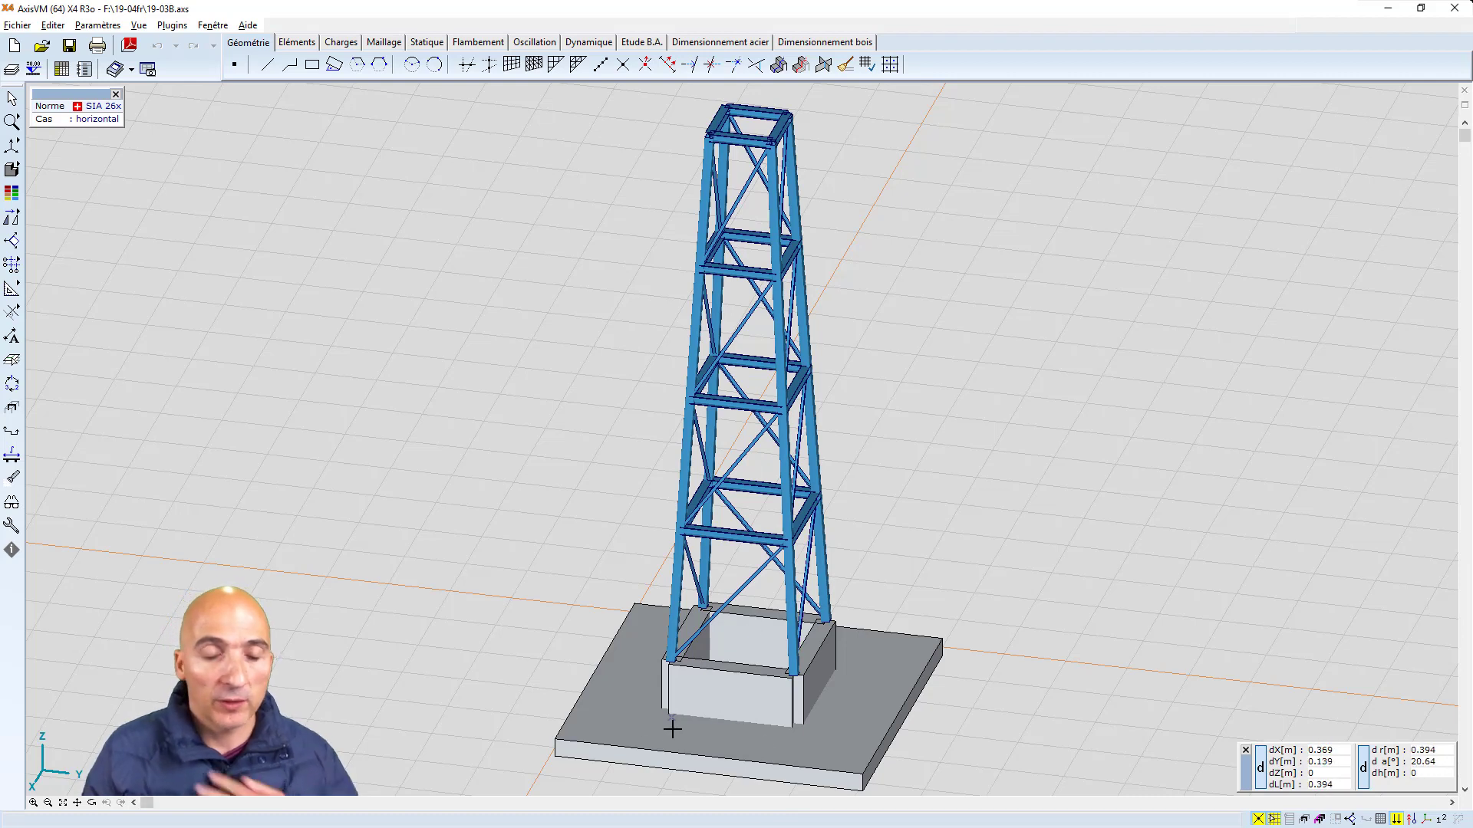
pyautogui.moveTo(16, 170)
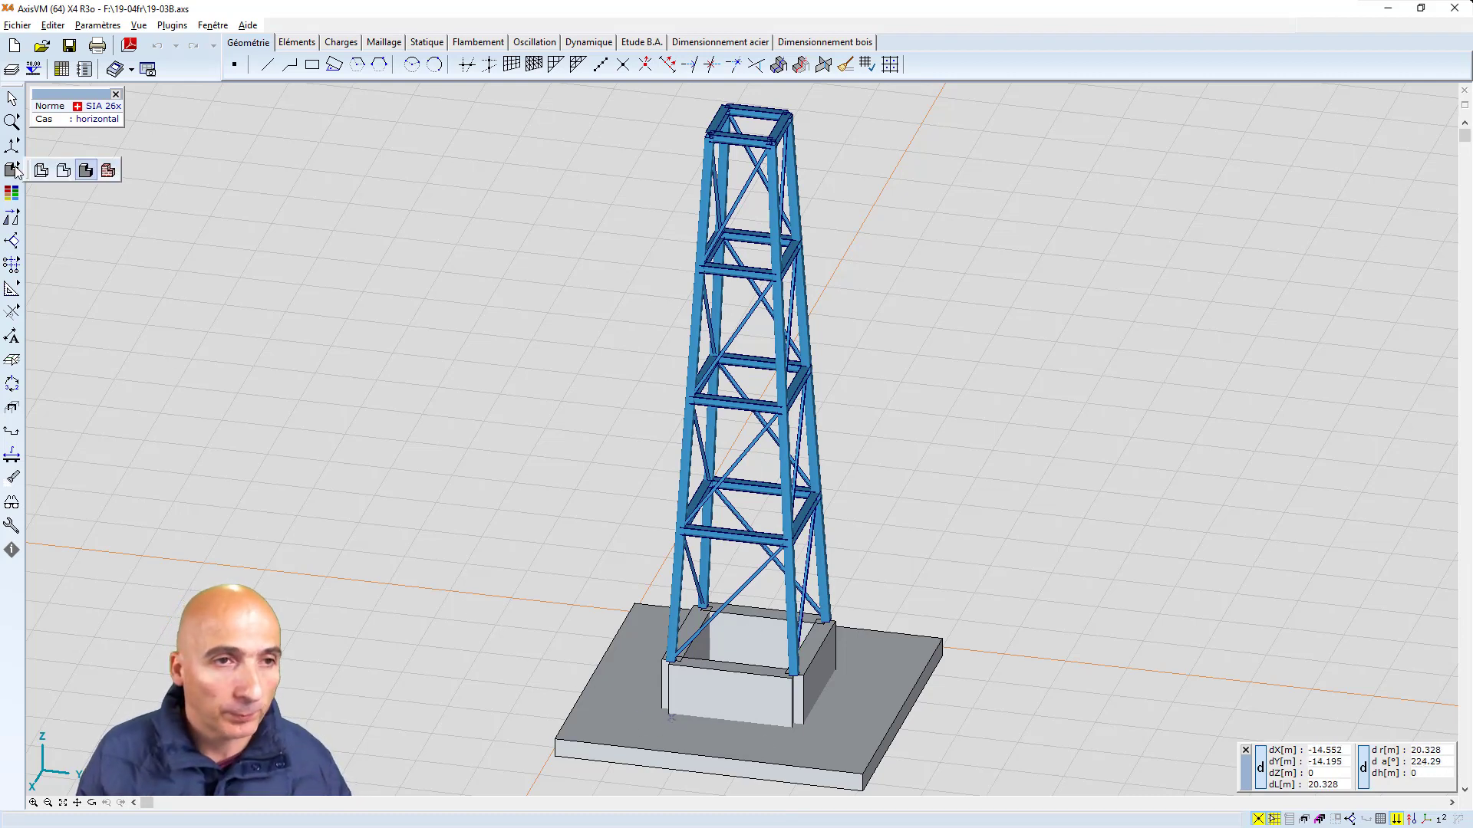
pyautogui.click(64, 170)
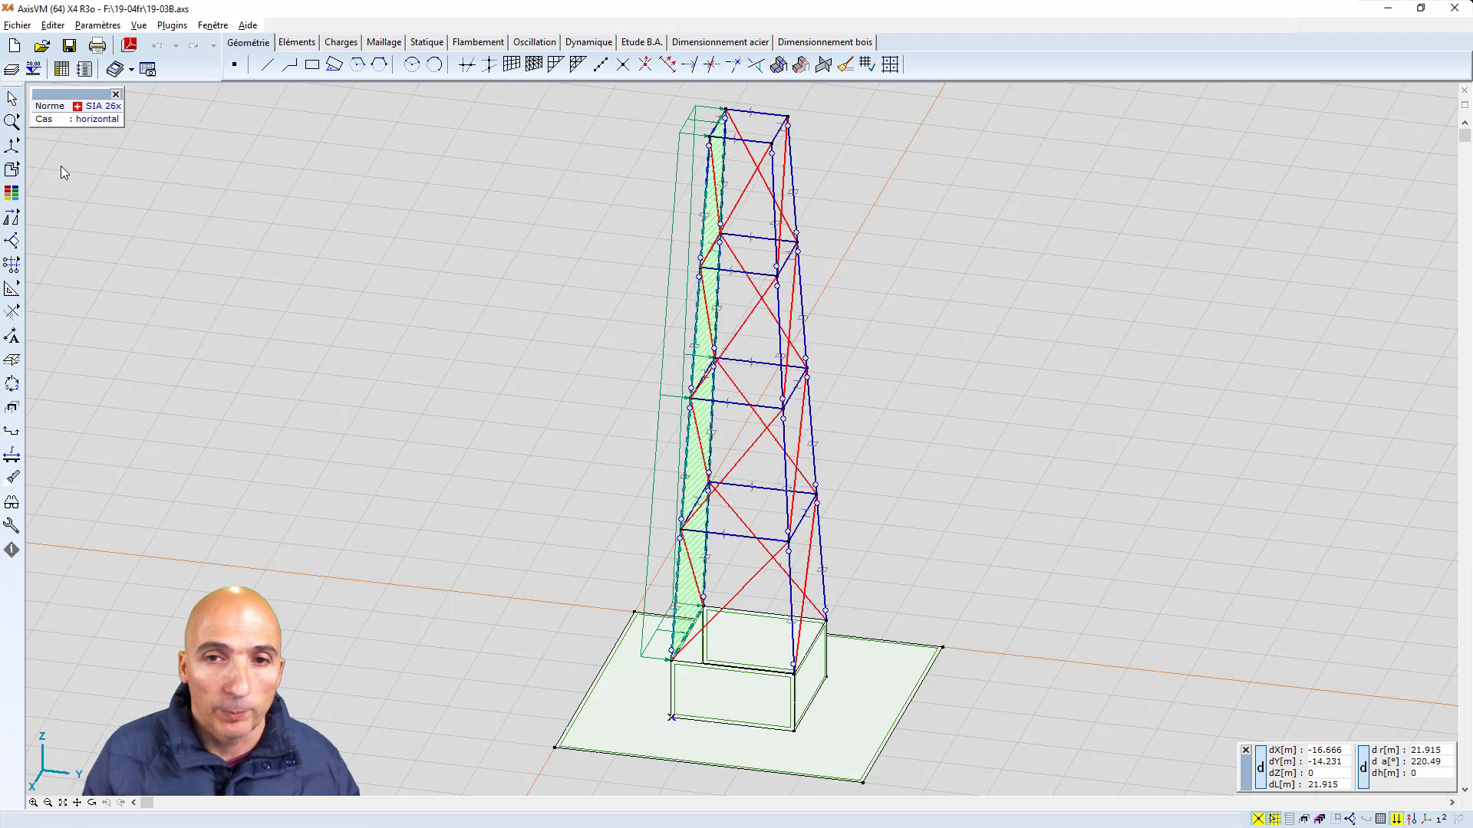
# Check the nonlinear parameters of one of the tower's diagonal truss elements and leave its properties unmodified
pyautogui.click(294, 42)
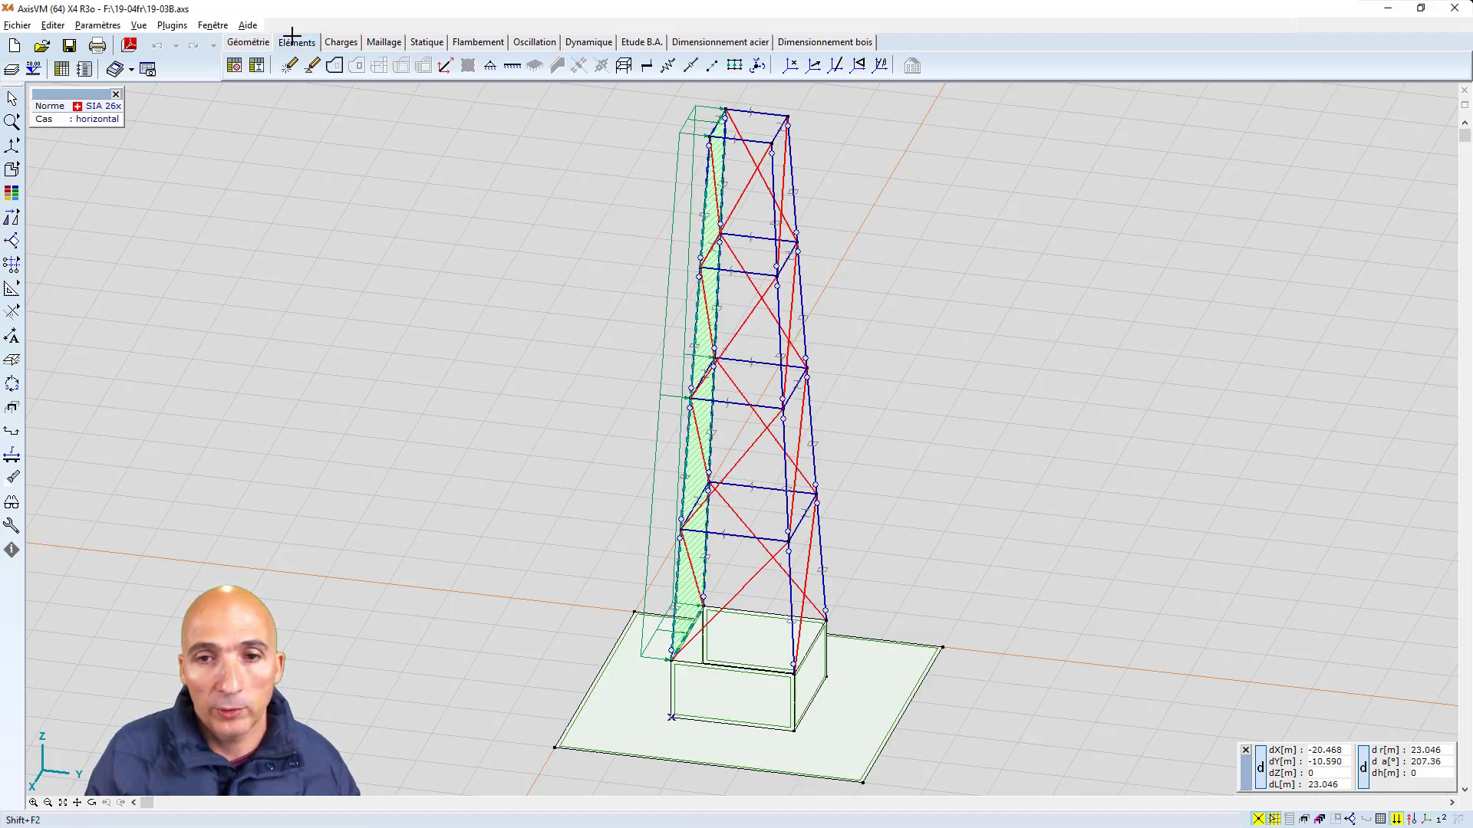
pyautogui.click(752, 330)
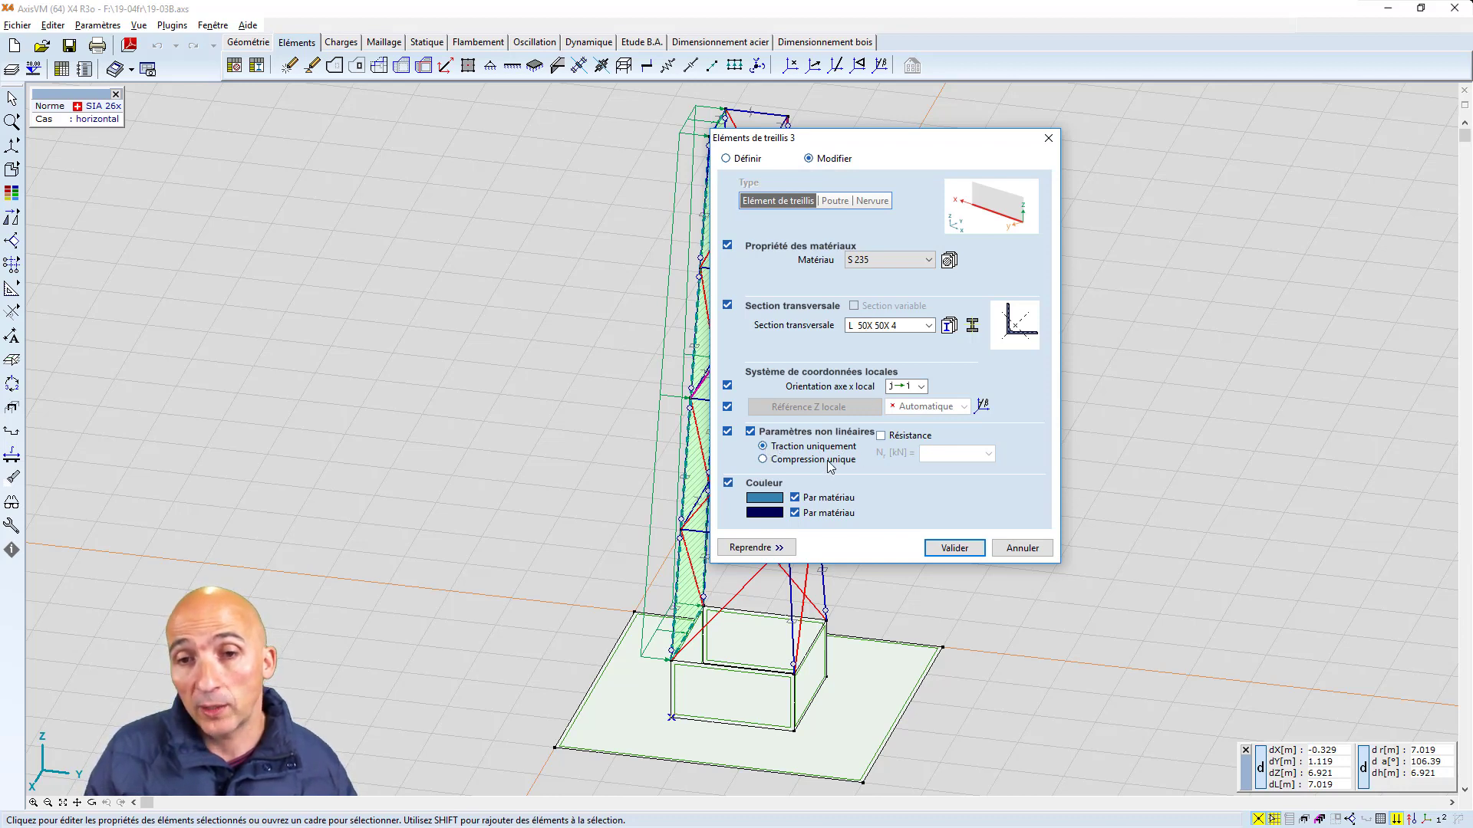
pyautogui.click(1025, 539)
# Examine the tower's beam line loads in load case vertikal and its side surface load in load case horizontal
pyautogui.click(340, 42)
pyautogui.click(253, 66)
pyautogui.click(260, 94)
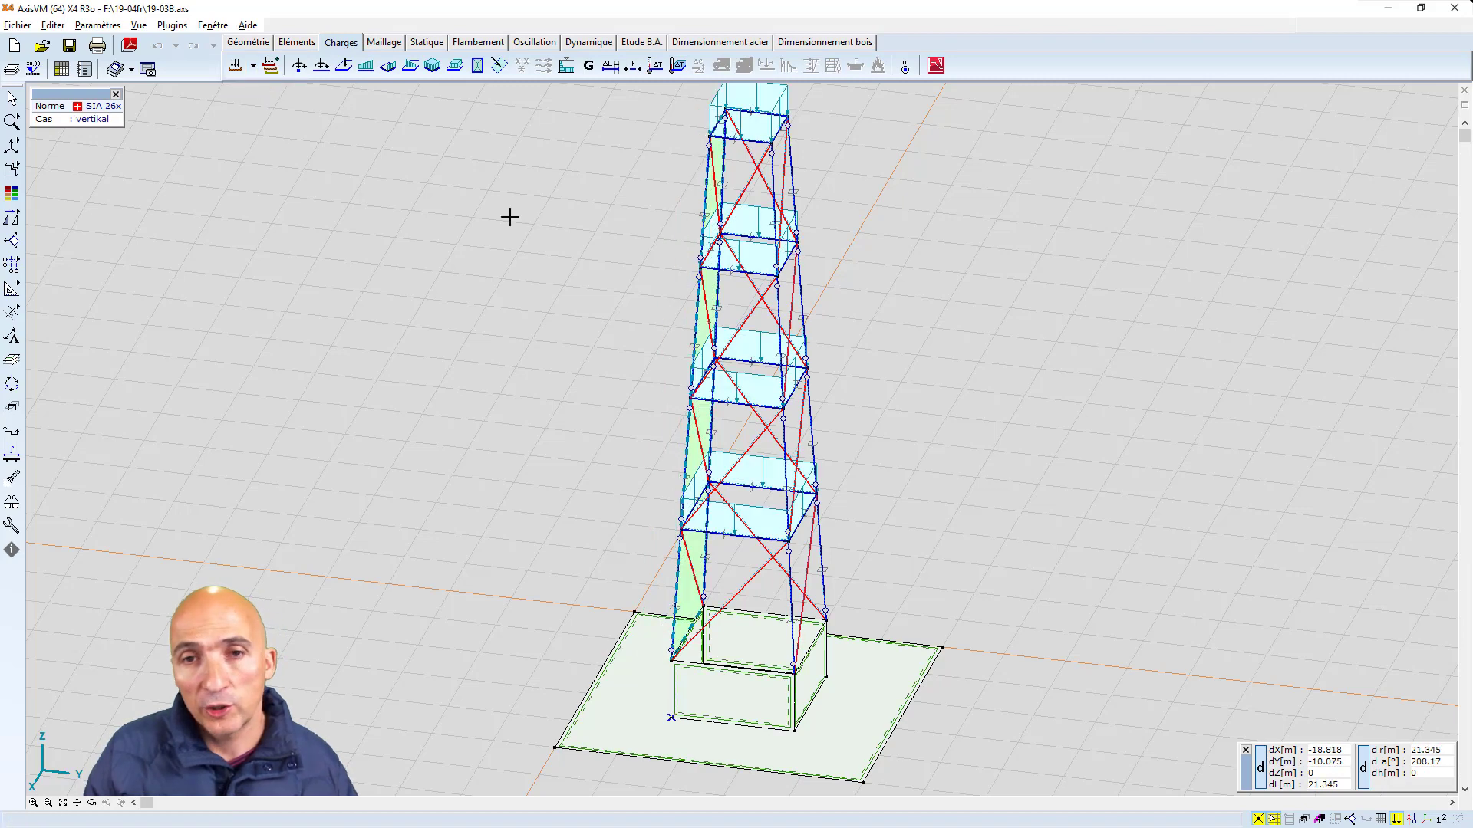
pyautogui.scroll(-5, 764, 234)
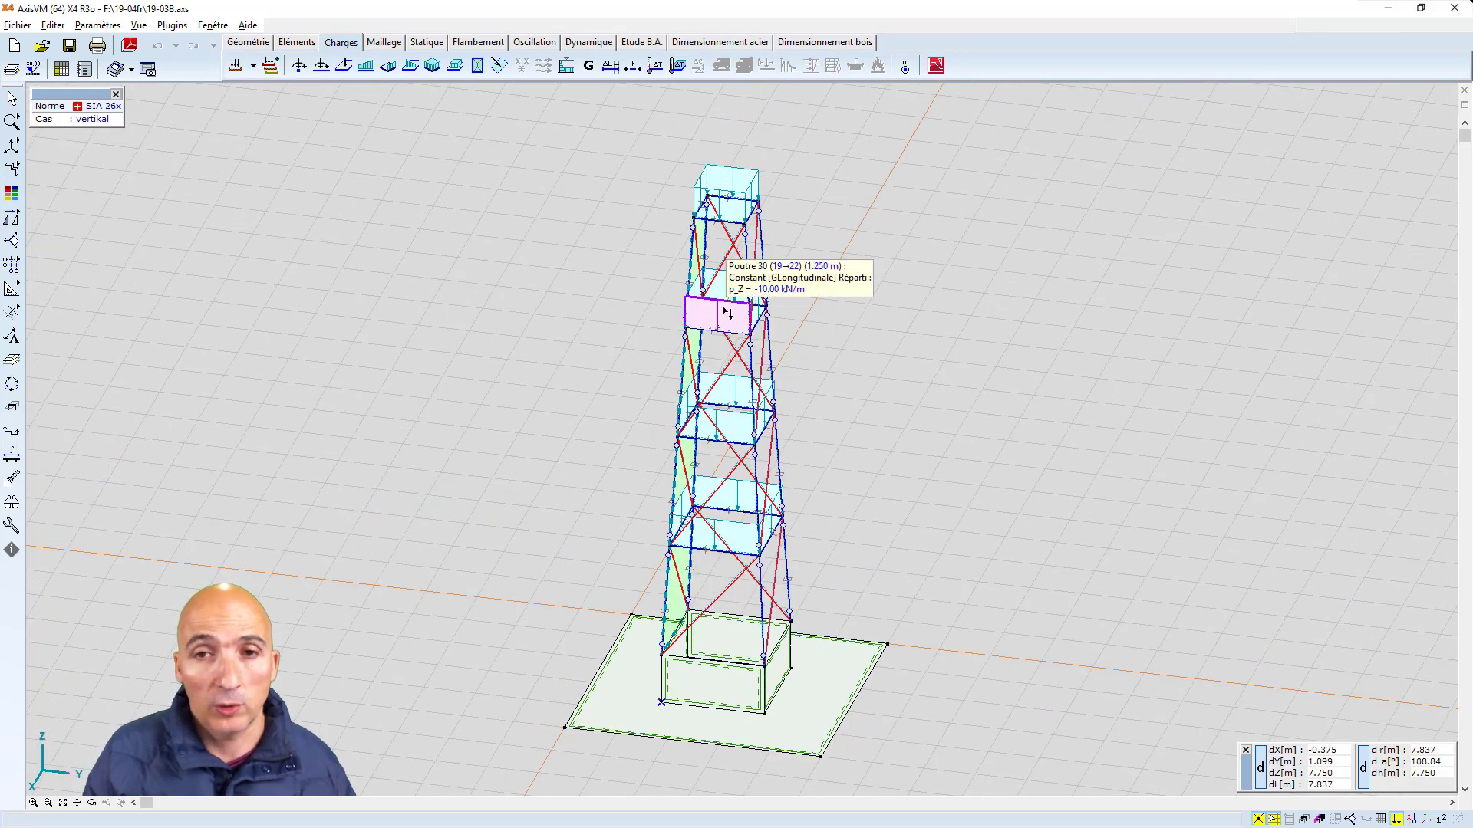
pyautogui.click(252, 67)
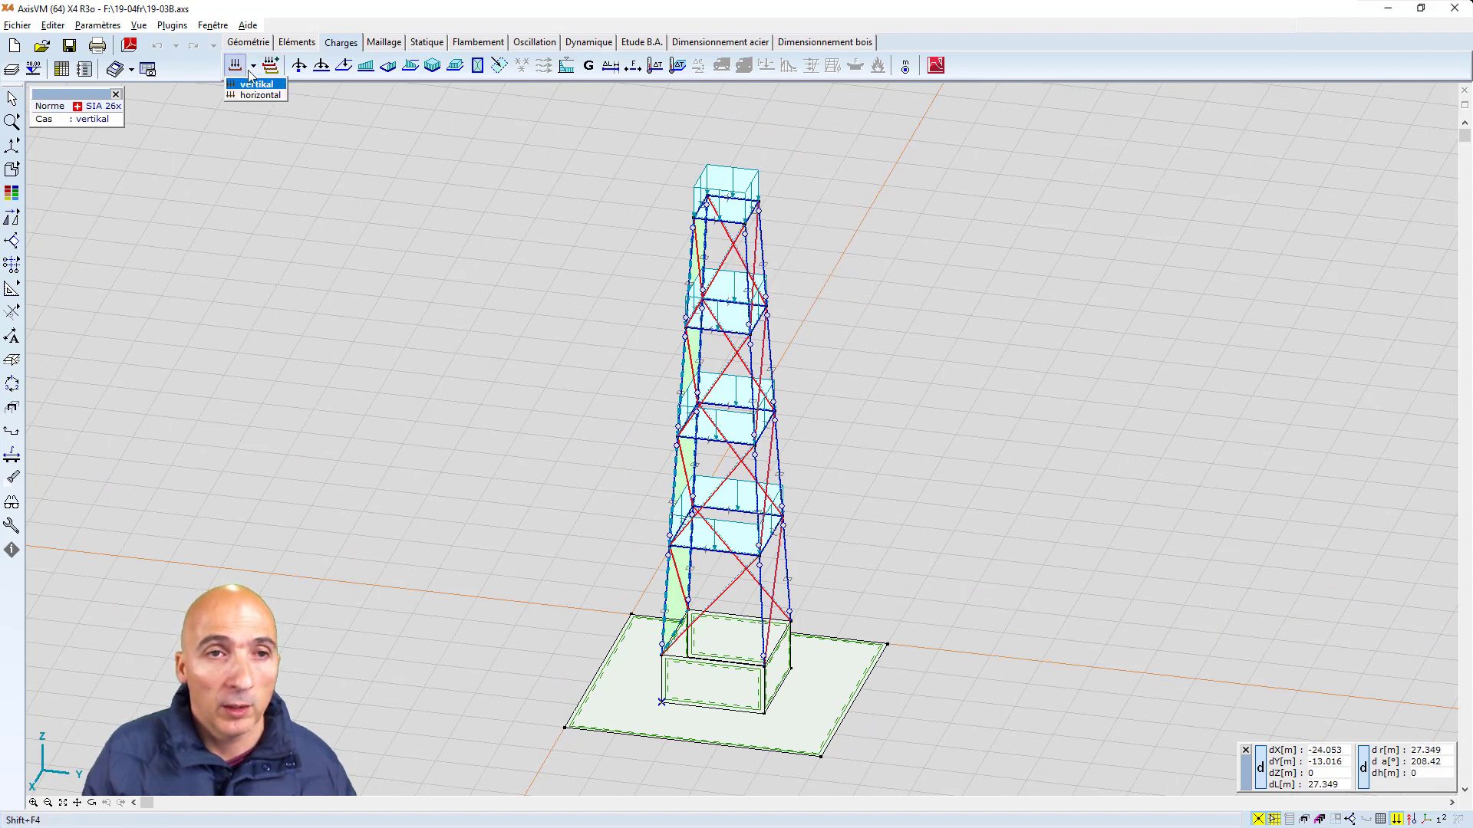
pyautogui.click(257, 95)
pyautogui.moveTo(649, 438)
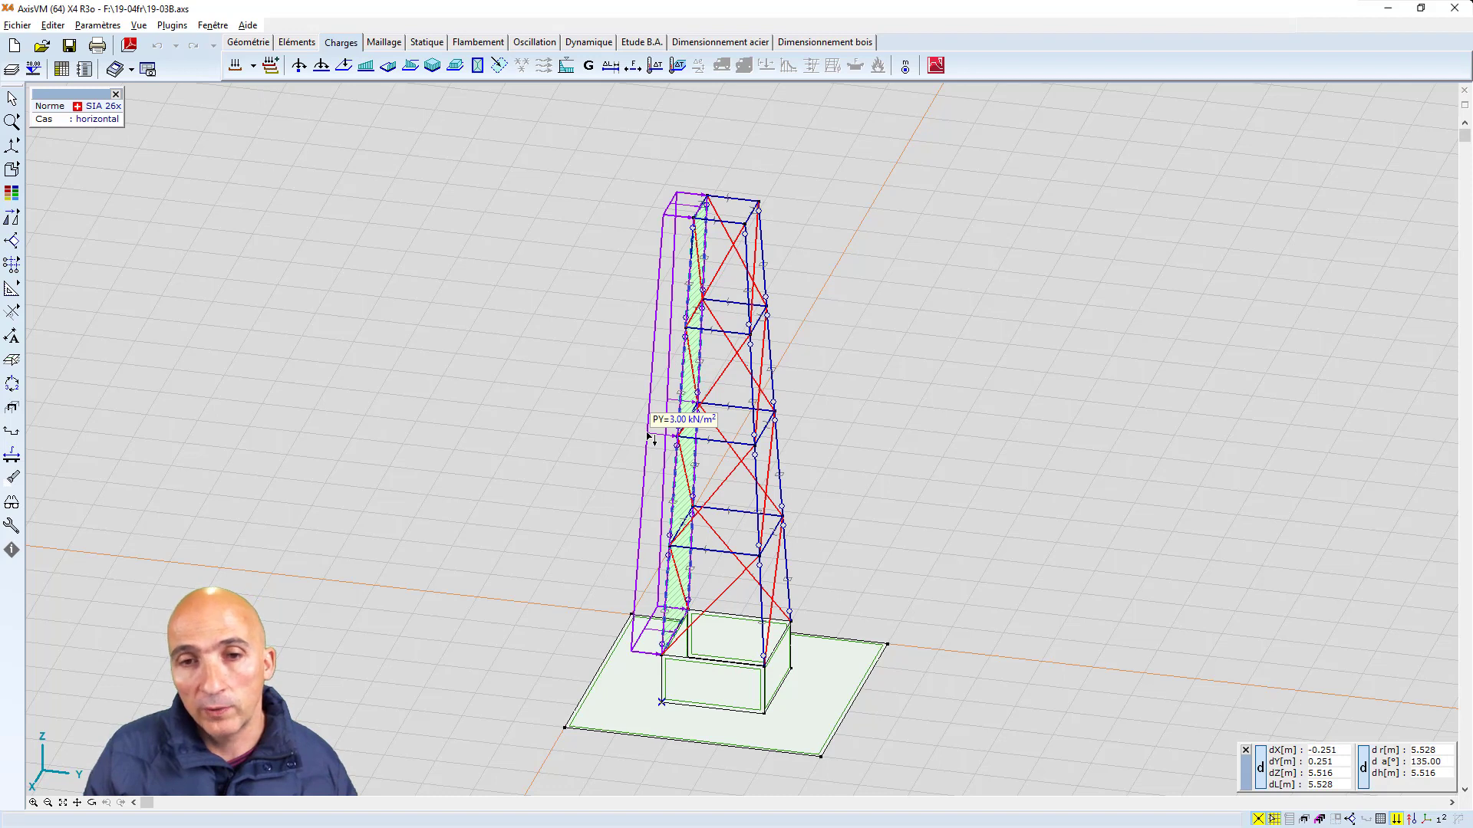
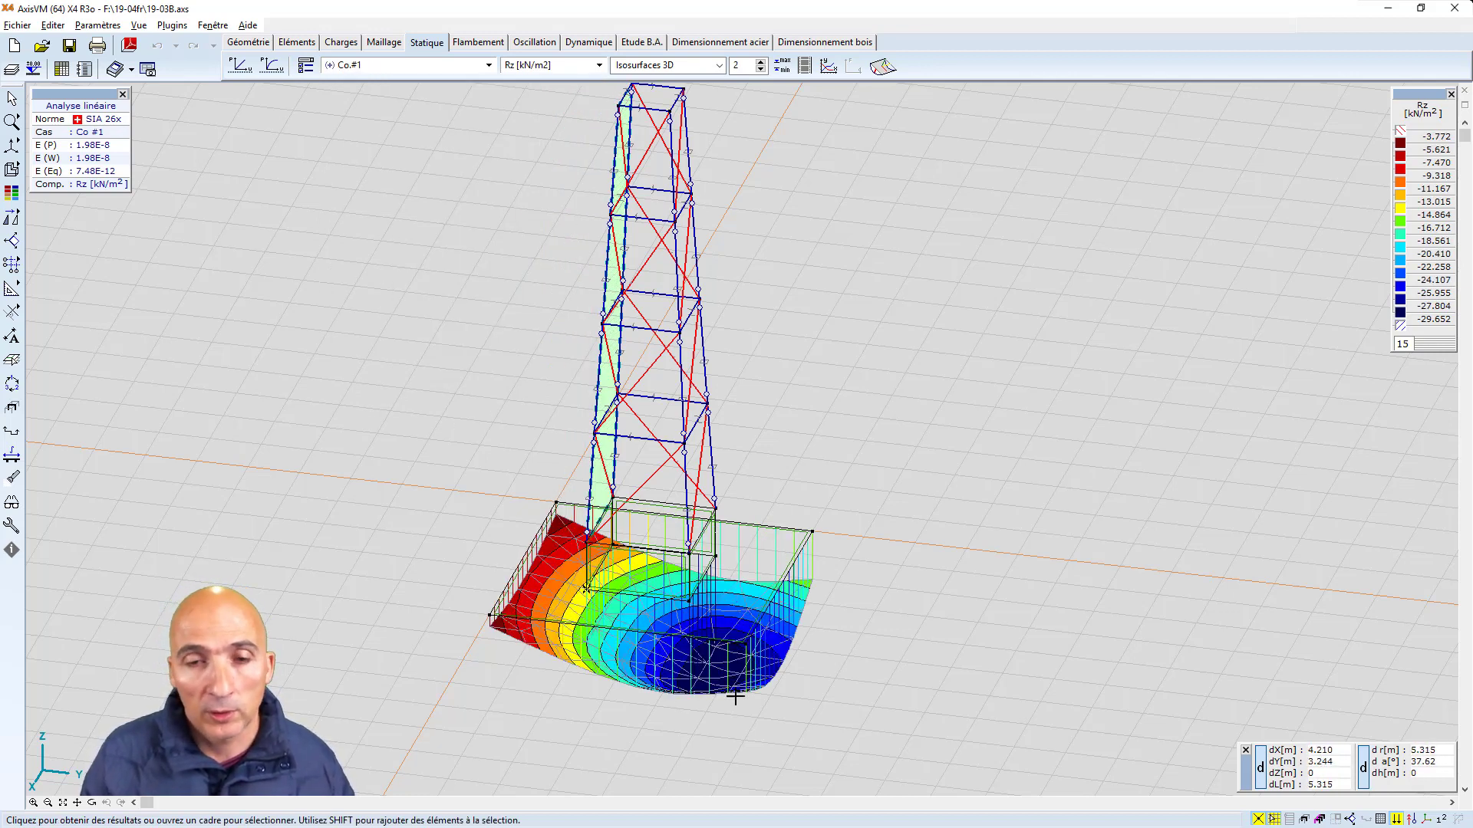
# Show the linear Co.#2 Rz surface support reactions and read the value under the slab's most compressed area
pyautogui.click(485, 67)
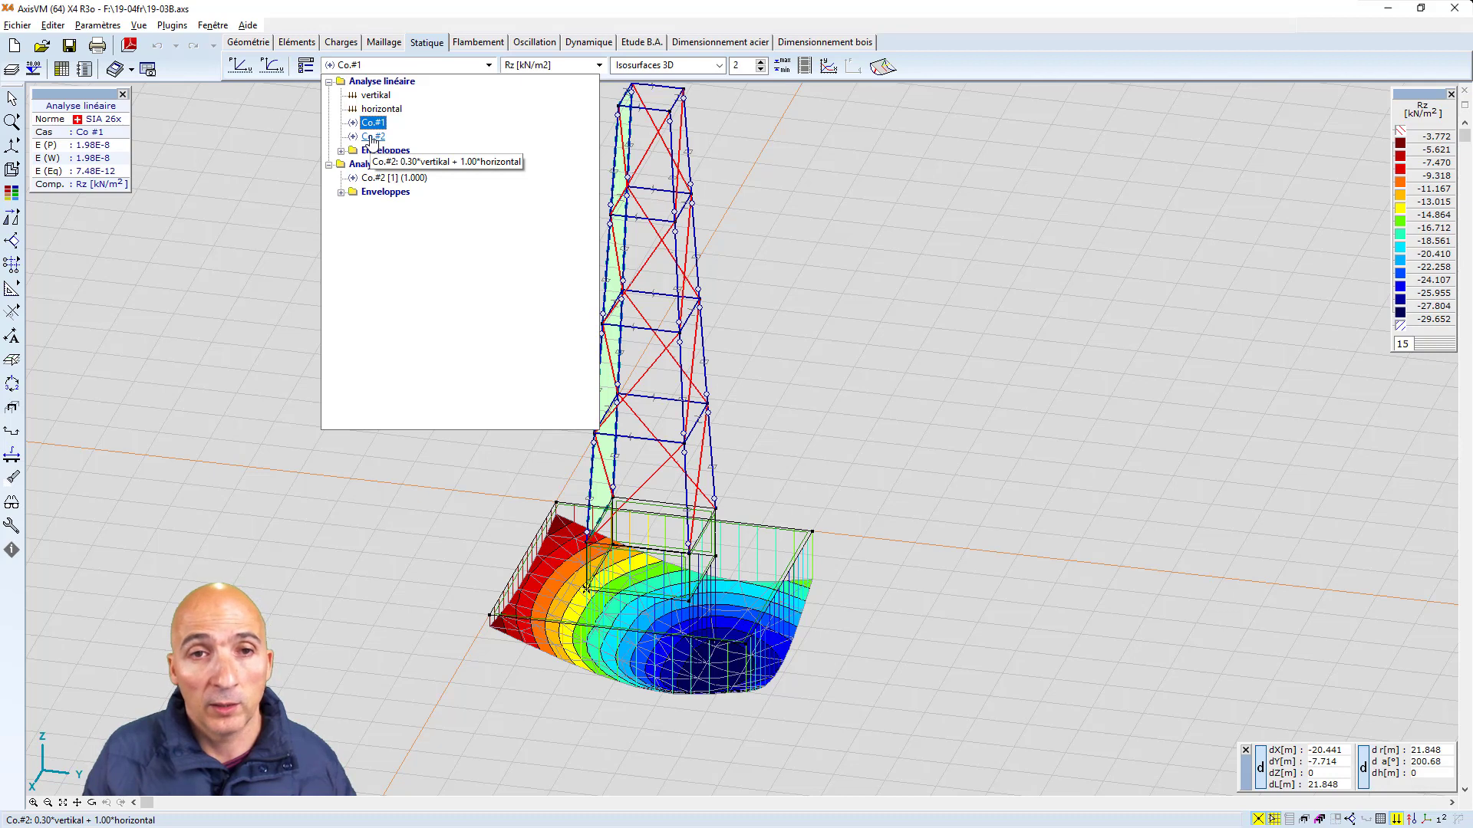
pyautogui.click(373, 137)
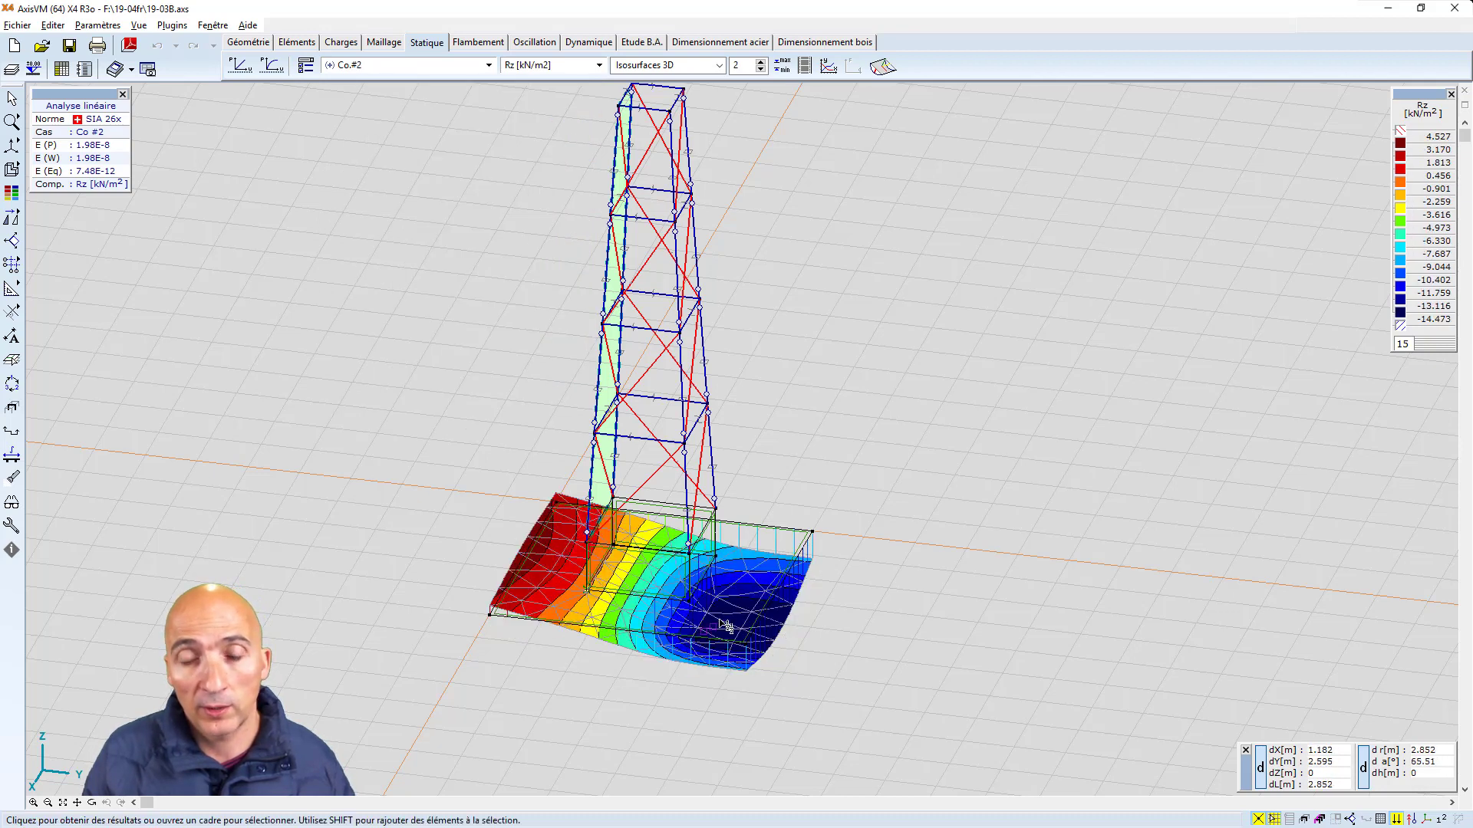
pyautogui.moveTo(750, 617)
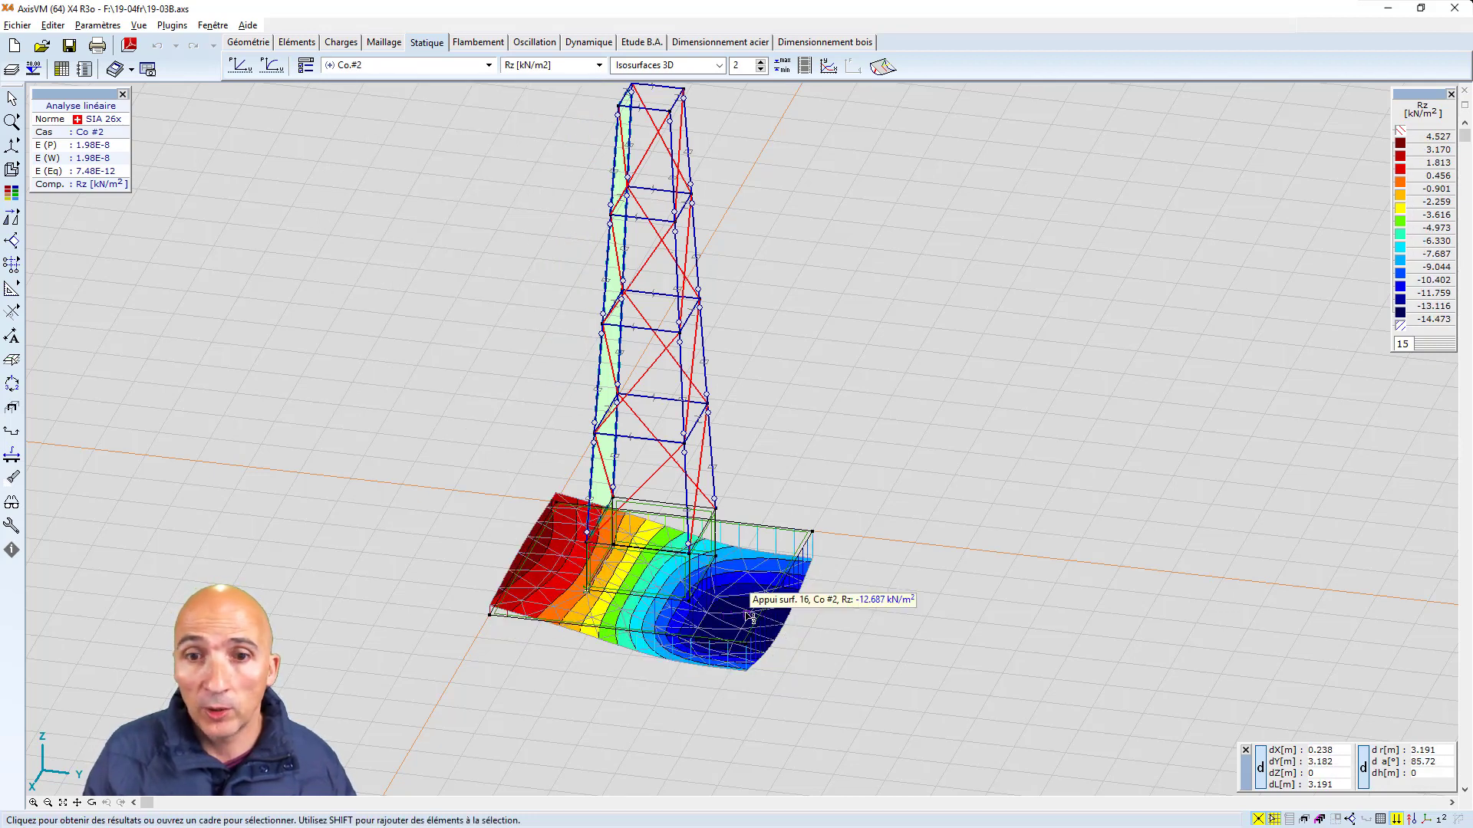
pyautogui.scroll(1, 752, 609)
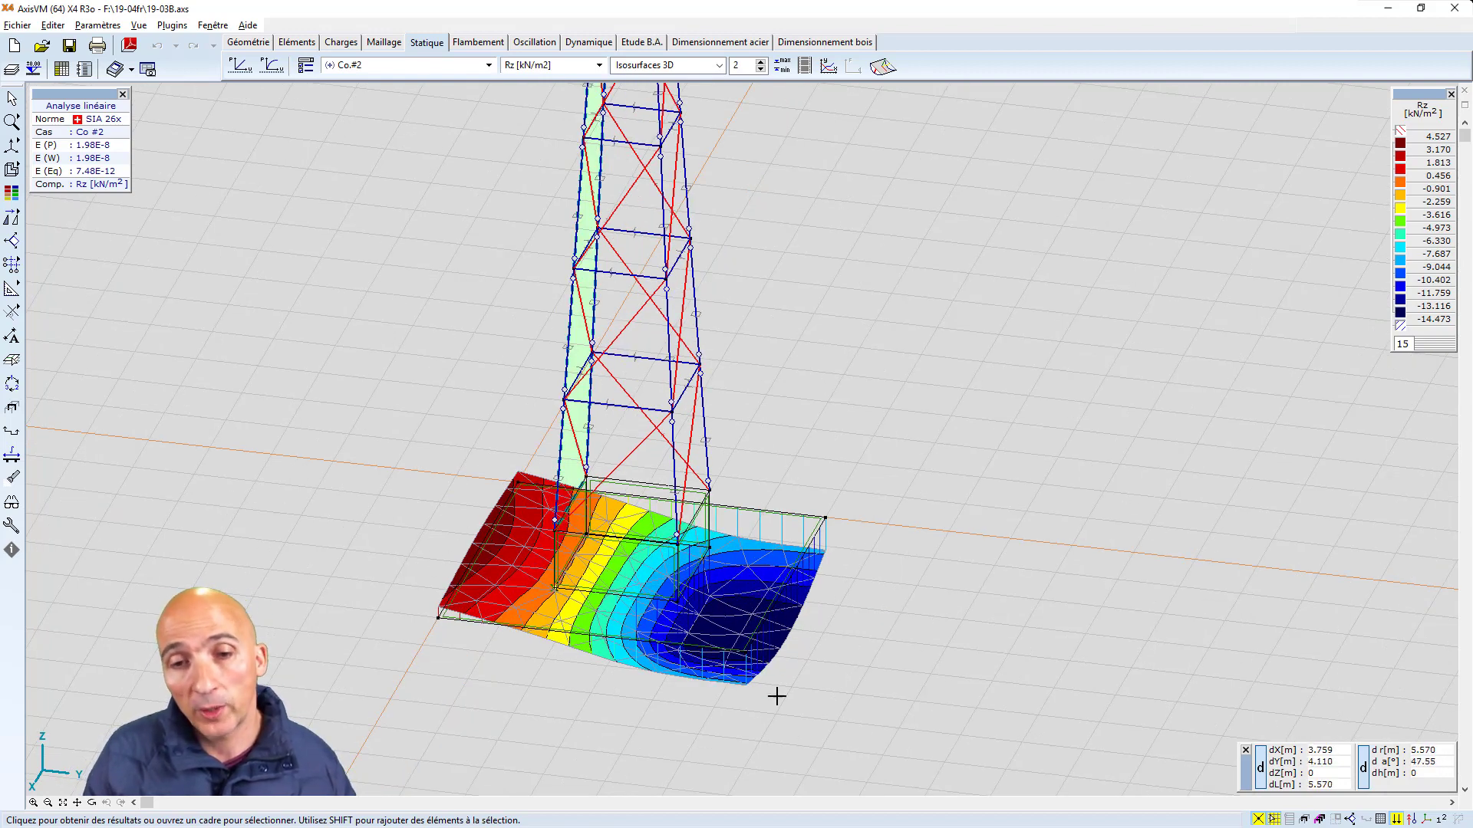
# Set the lower limit of the Rz colour legend to 0 so only the slab's uplift zone is coloured
pyautogui.click(1397, 138)
pyautogui.doubleClick(1066, 292)
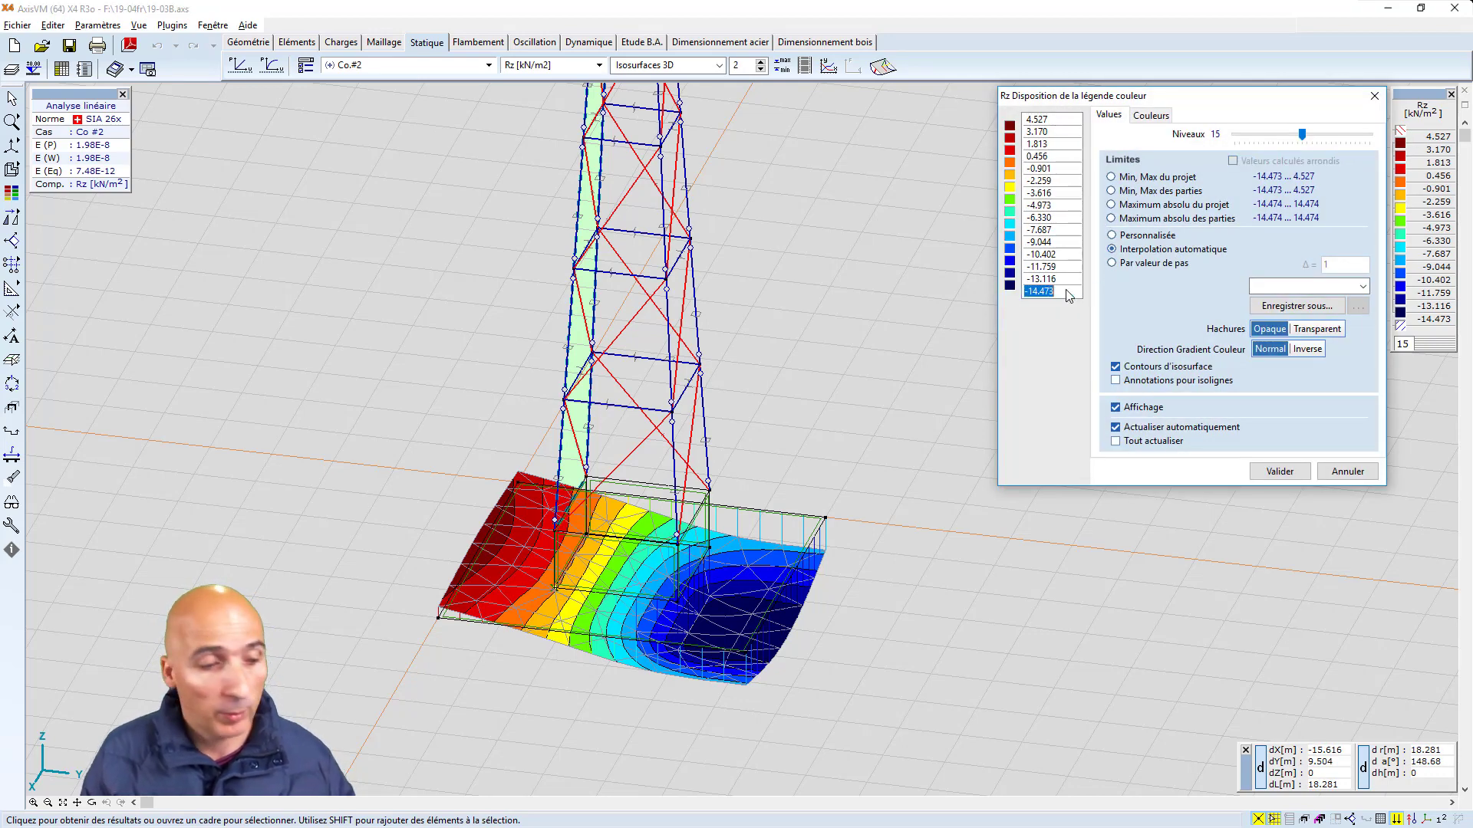
pyautogui.write('0')
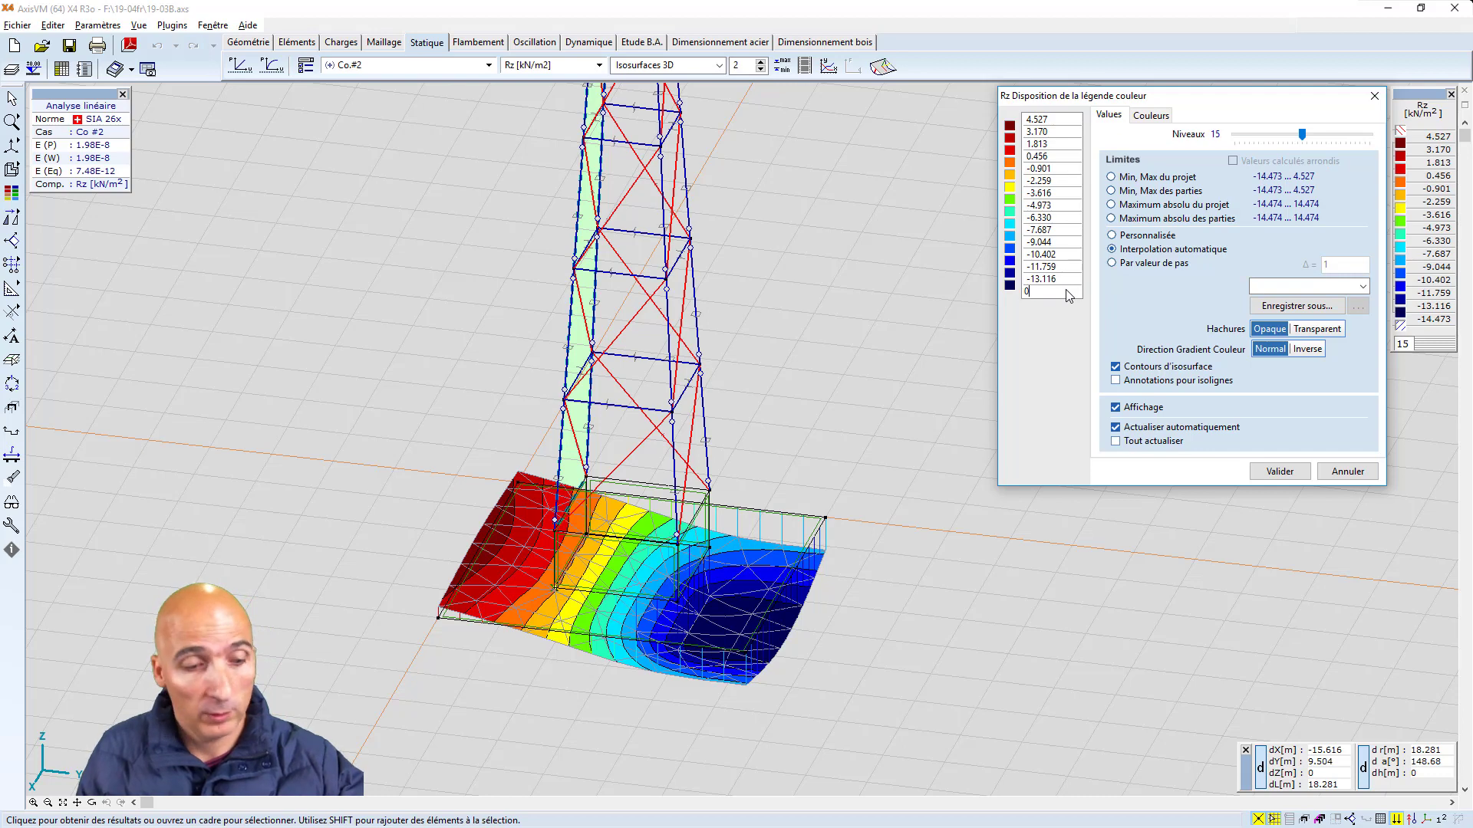
pyautogui.press('Return')
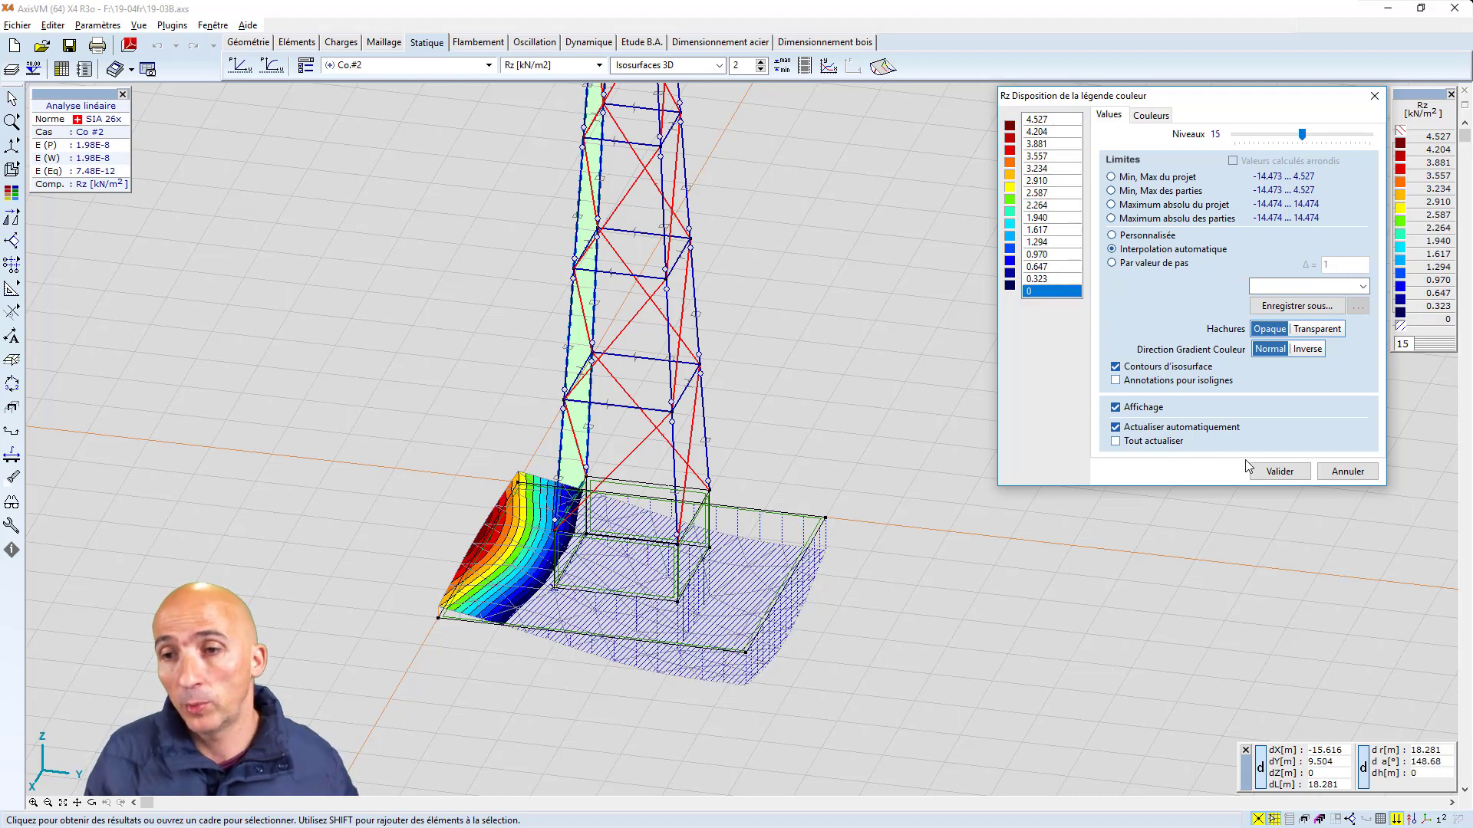
pyautogui.click(1279, 472)
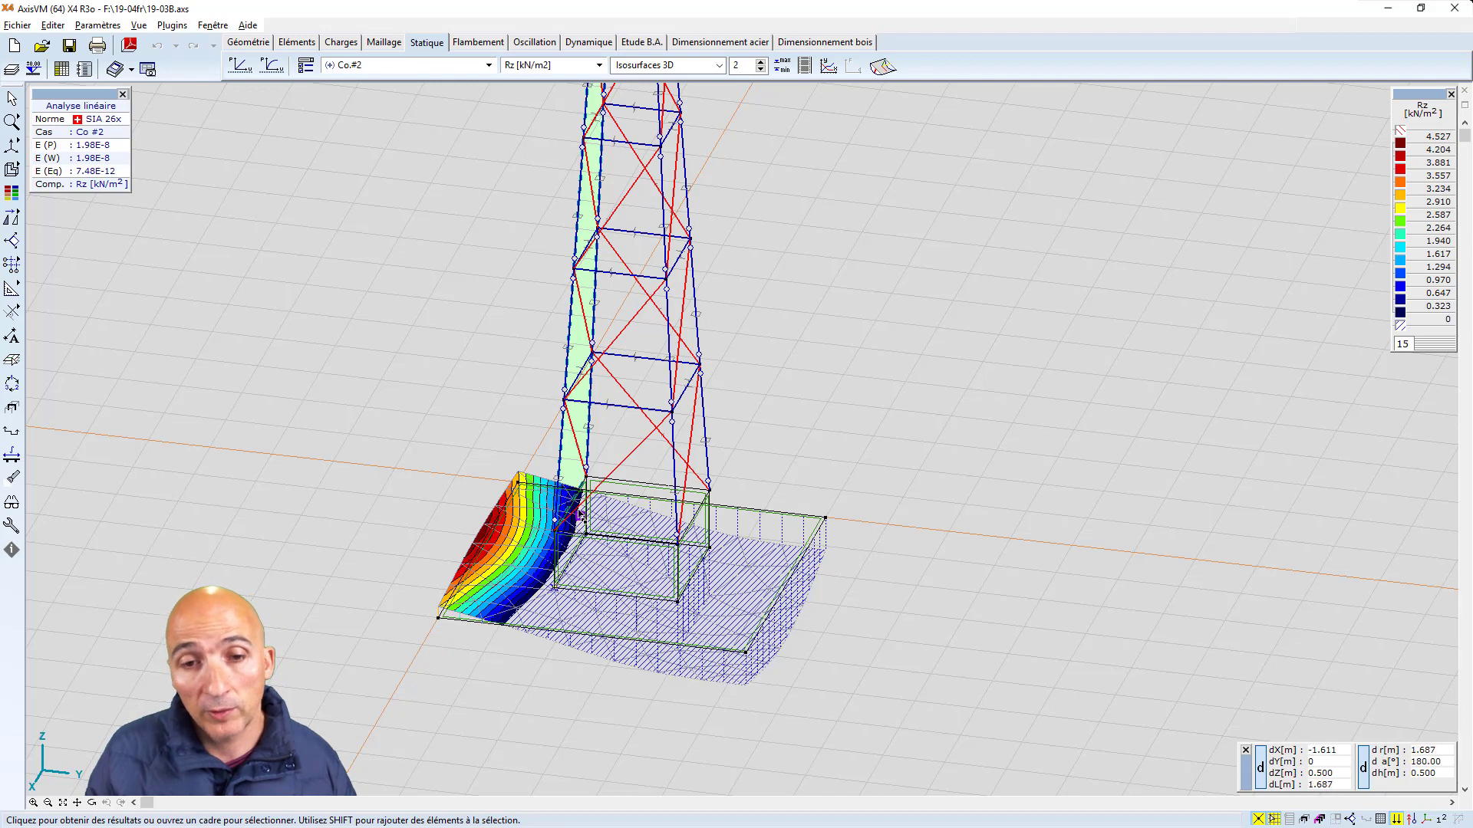
# Display the linear Co.#2 axial forces Nx as filled diagrams (Diagramme plein) in the side view of the tower
pyautogui.click(489, 65)
pyautogui.click(490, 66)
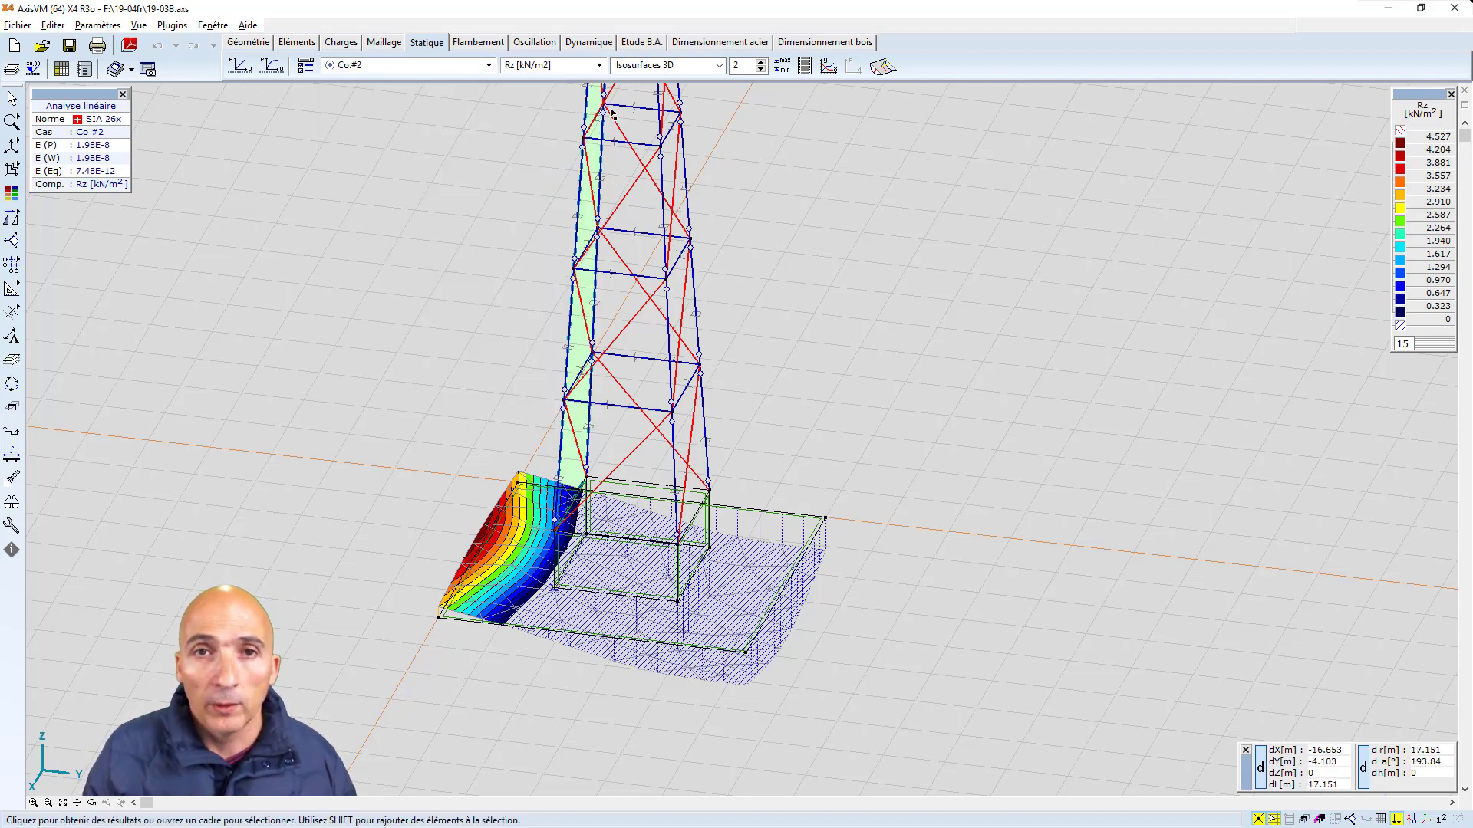
pyautogui.click(598, 65)
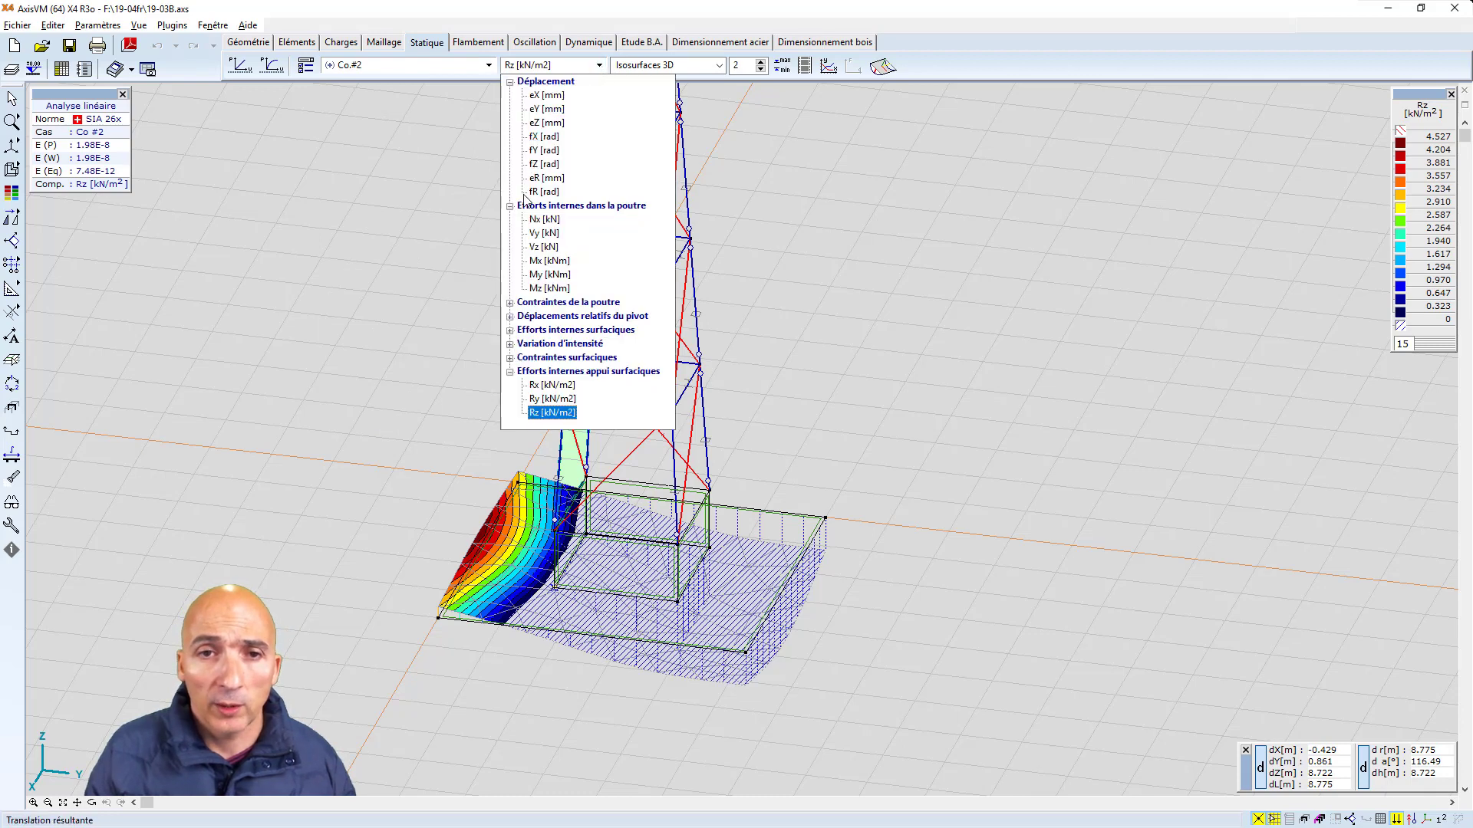
pyautogui.click(546, 221)
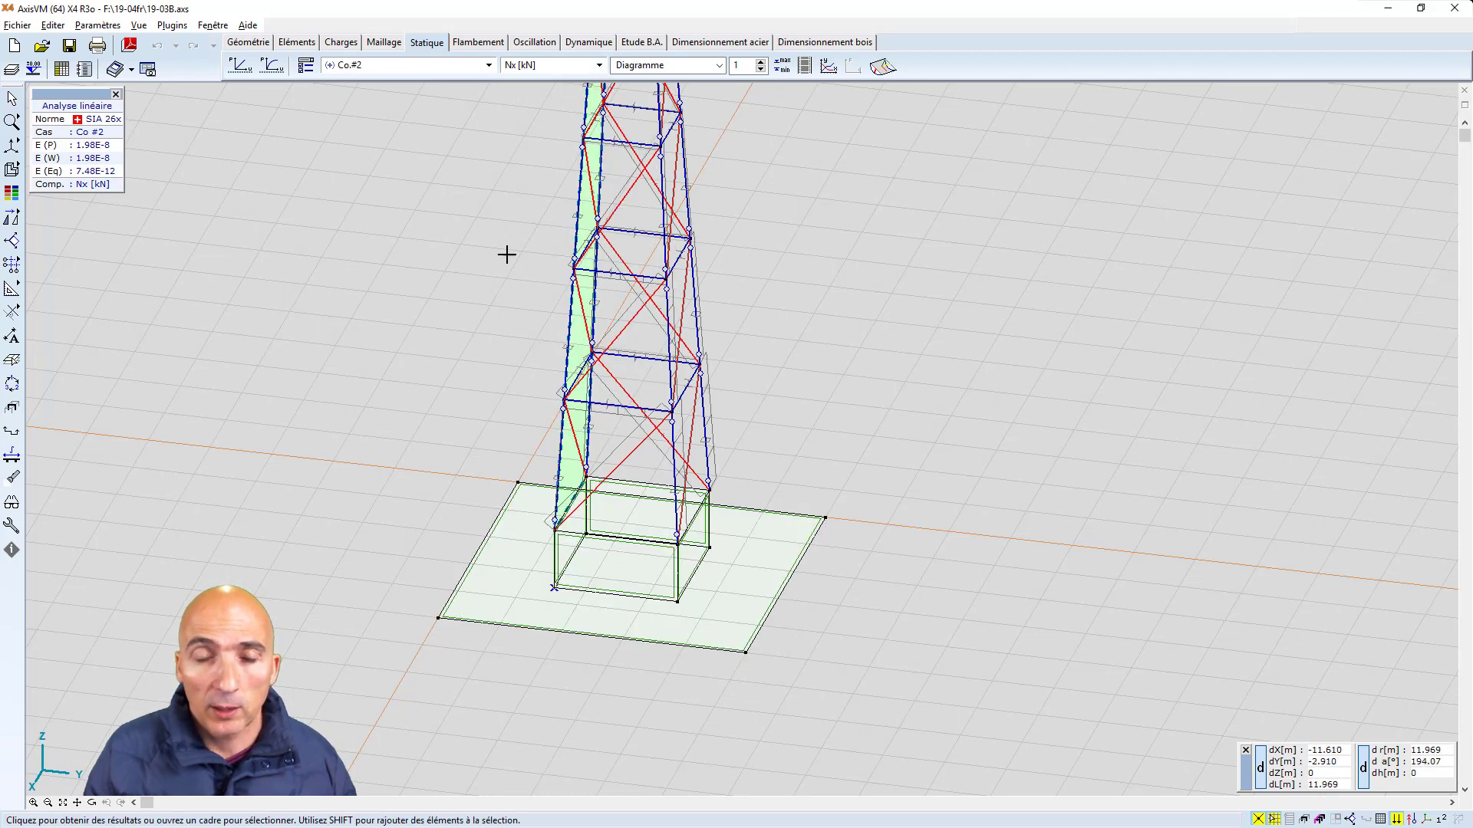
pyautogui.rightClick(409, 272)
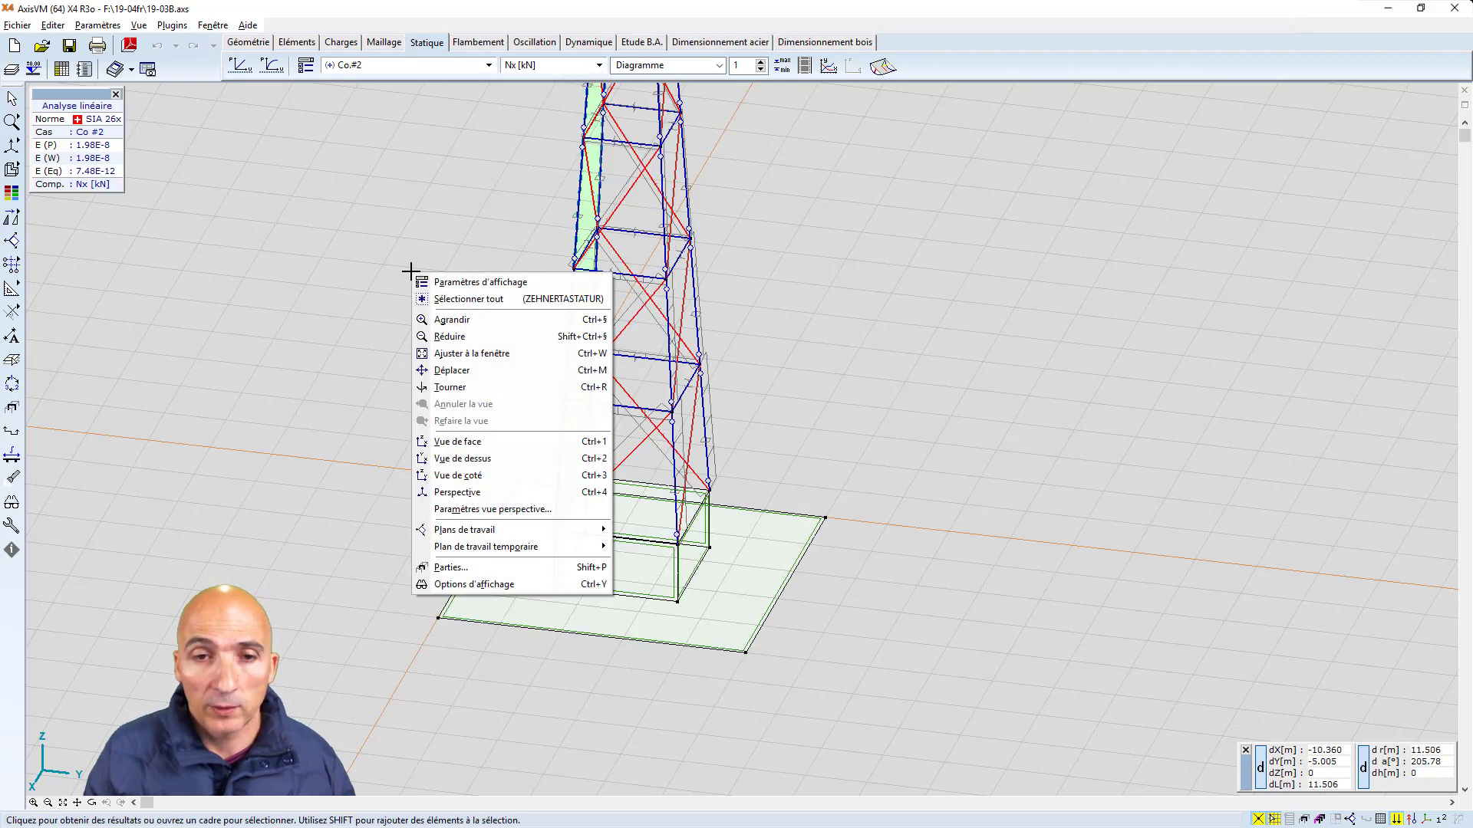
pyautogui.click(484, 476)
pyautogui.click(712, 66)
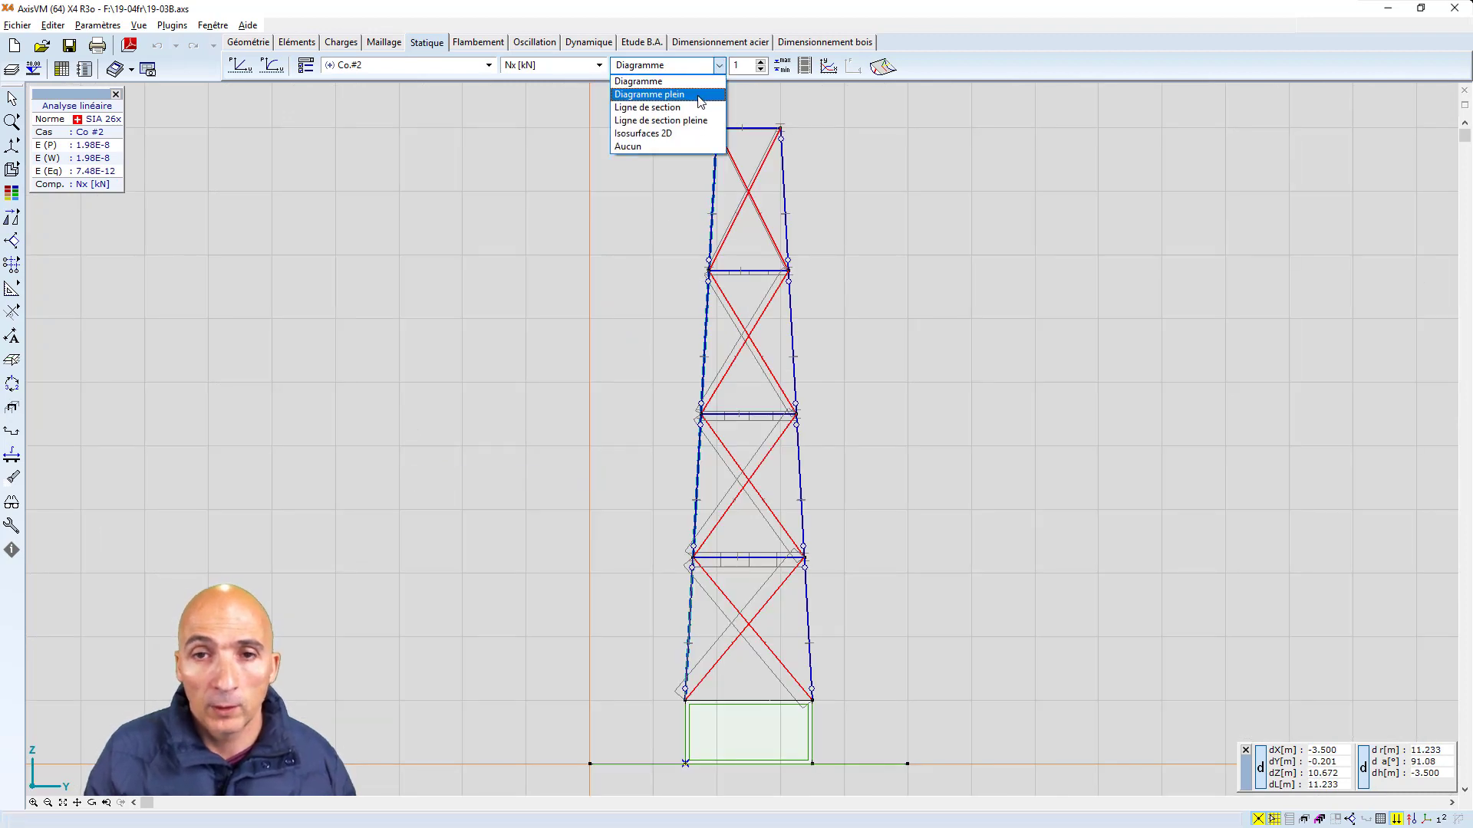
pyautogui.click(694, 94)
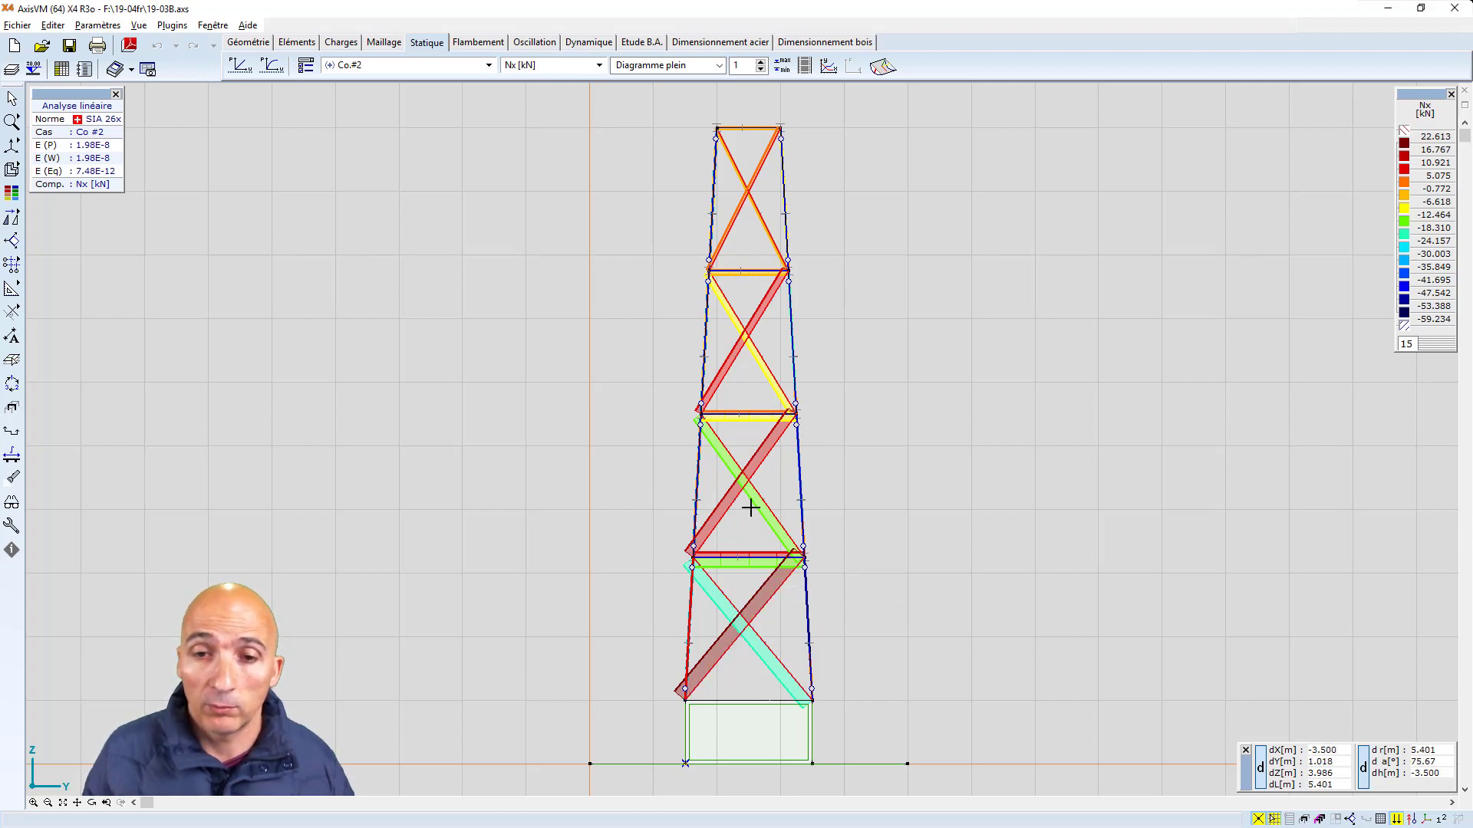
# Read the axial force in one of the tower's diagonals and turn on result value labels for lines (Lignes)
pyautogui.moveTo(767, 502)
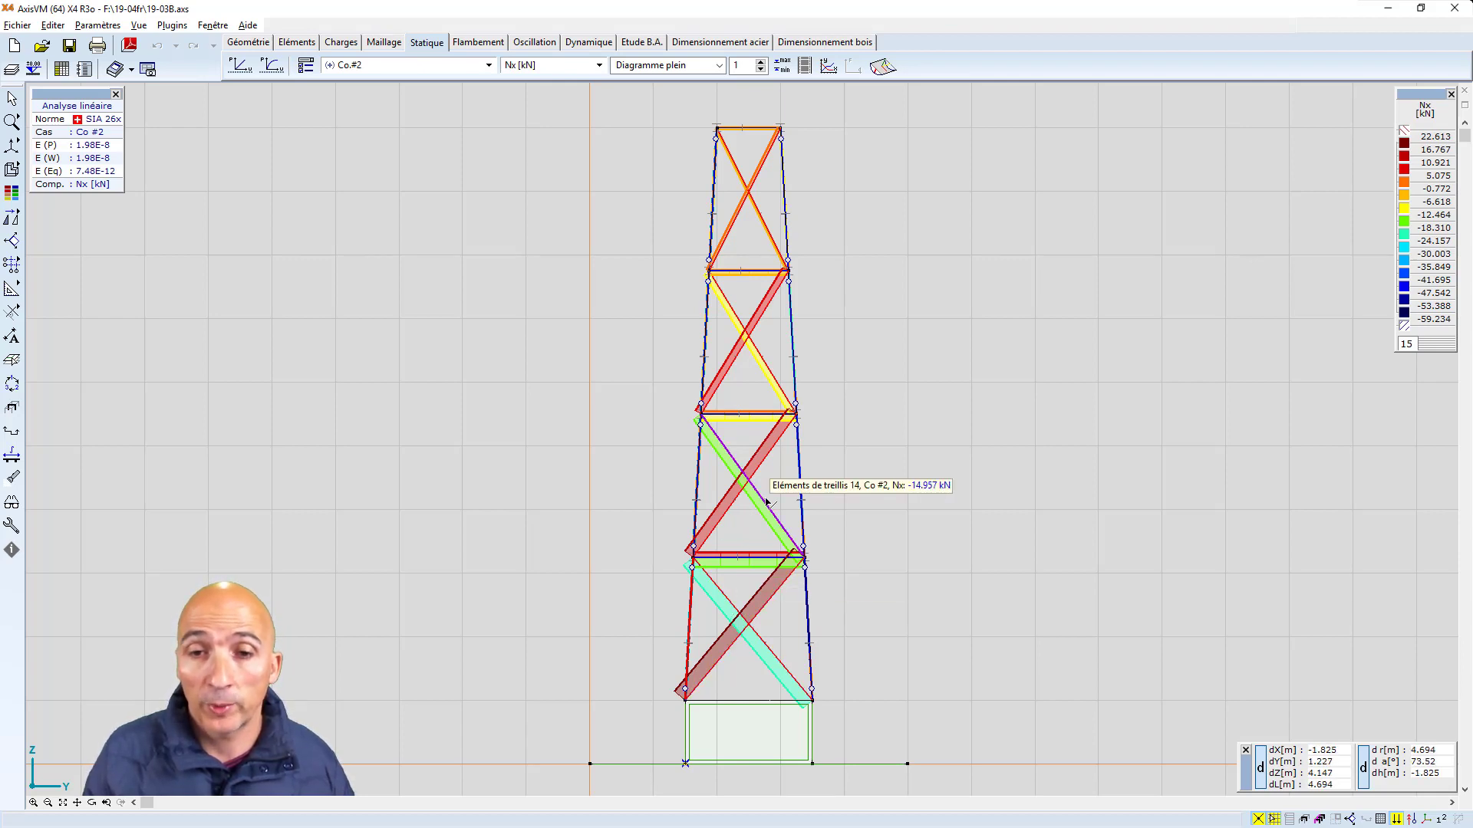
pyautogui.click(1442, 820)
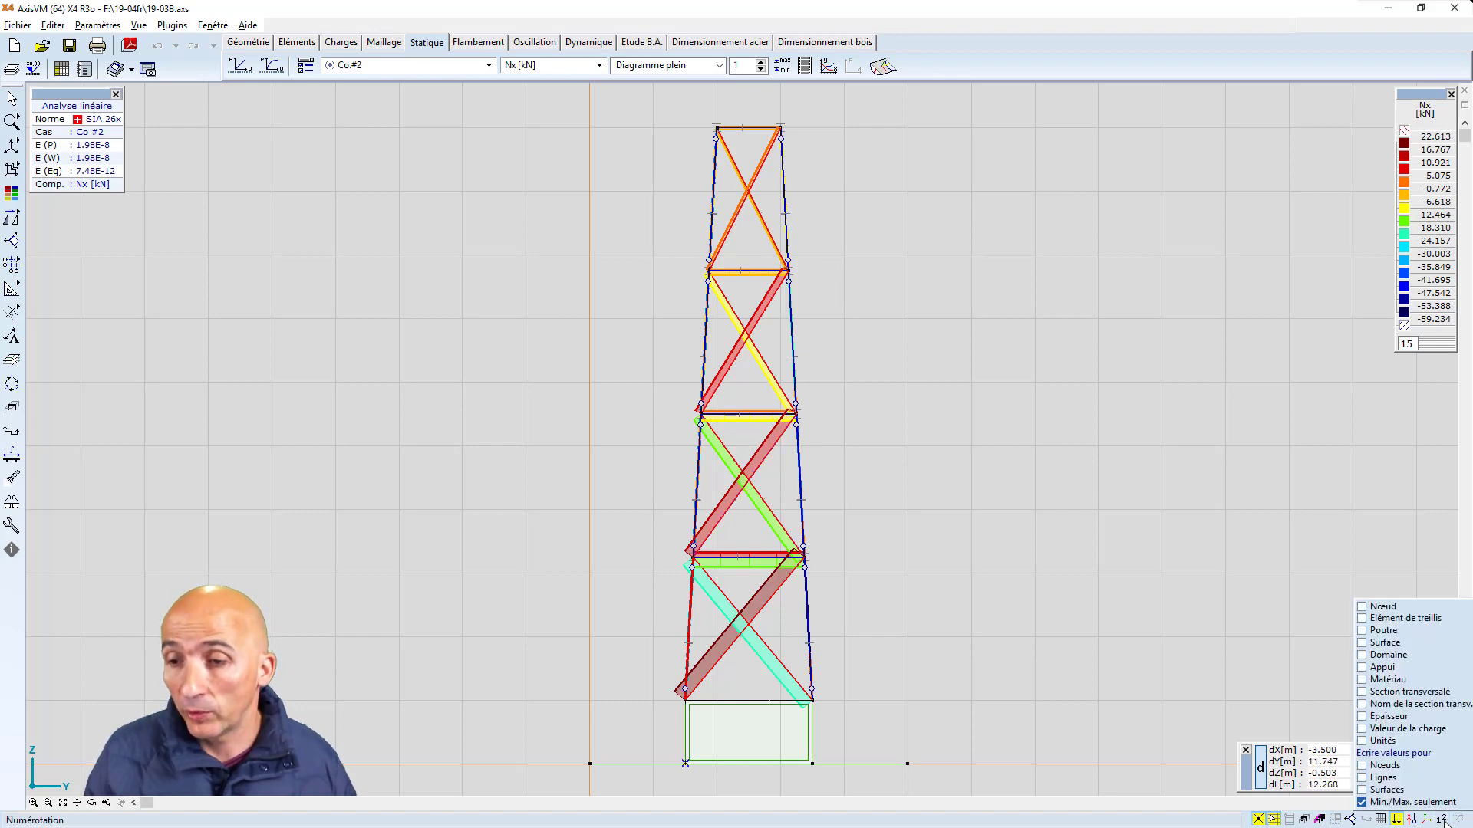
pyautogui.click(1362, 779)
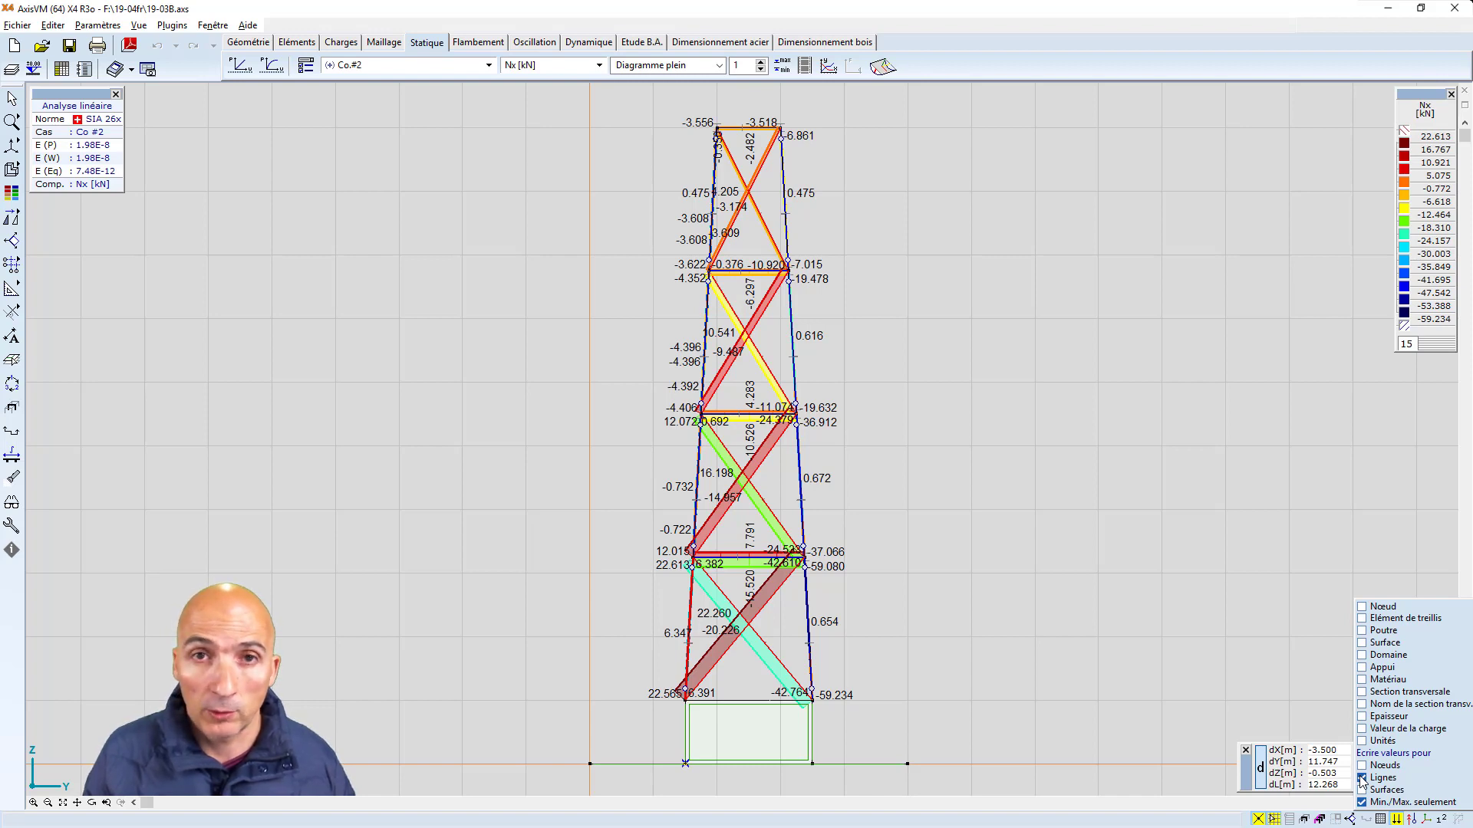
# Turn off the line value labels and display the nonlinear Co.#2 [1] axial forces Nx in perspective view
pyautogui.click(1362, 778)
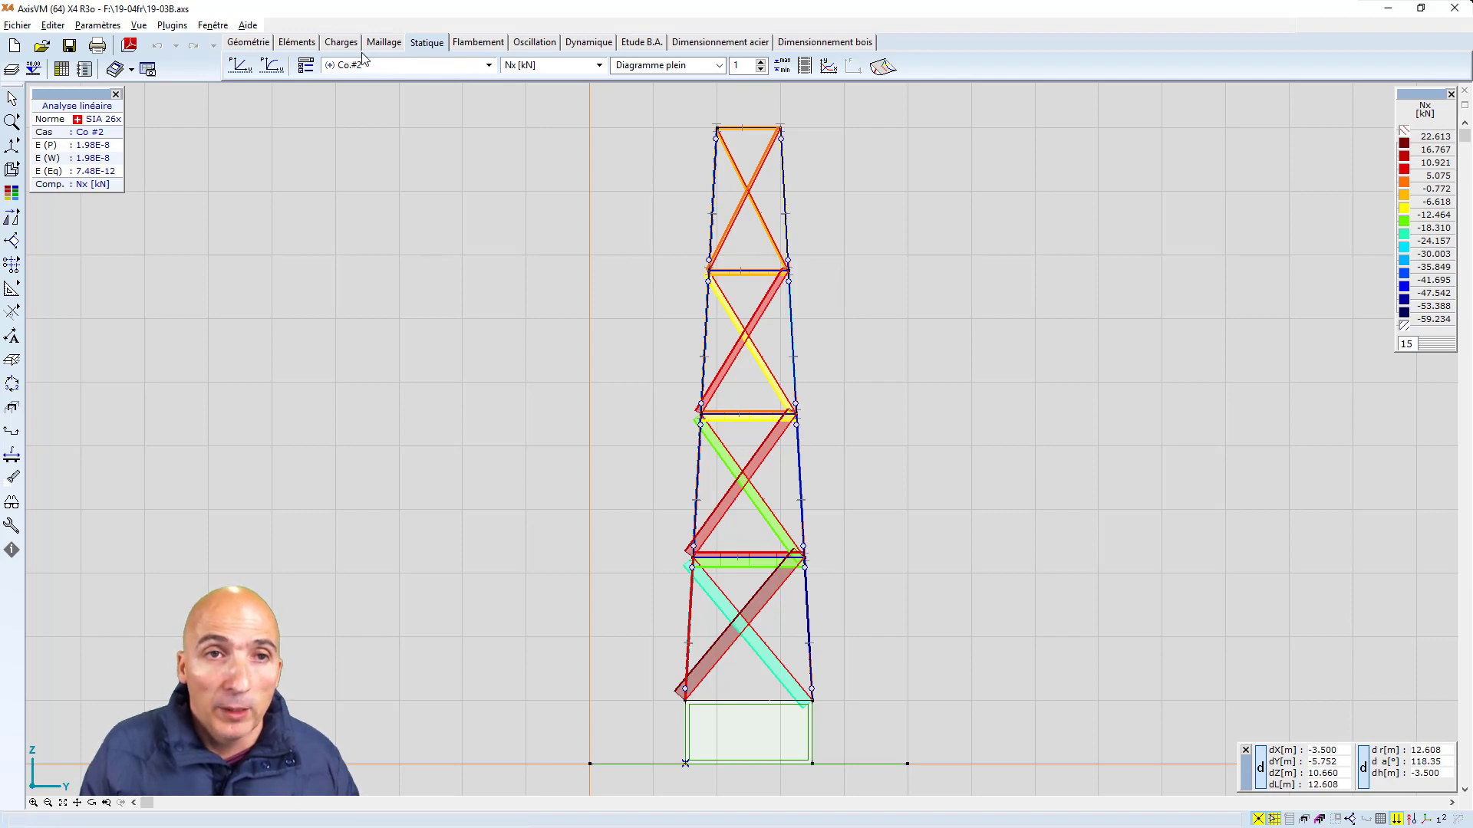
pyautogui.rightClick(282, 274)
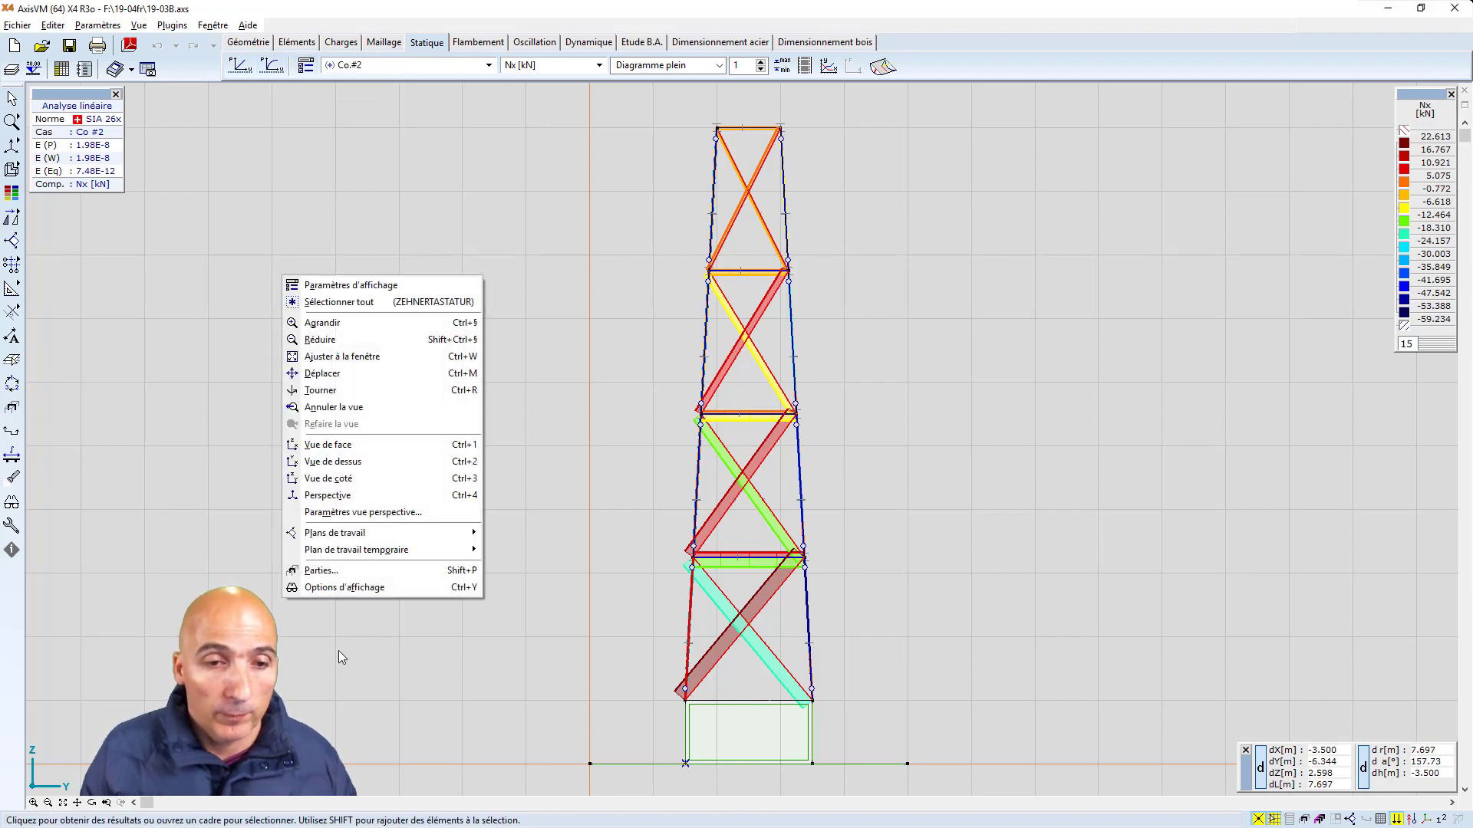
pyautogui.click(367, 497)
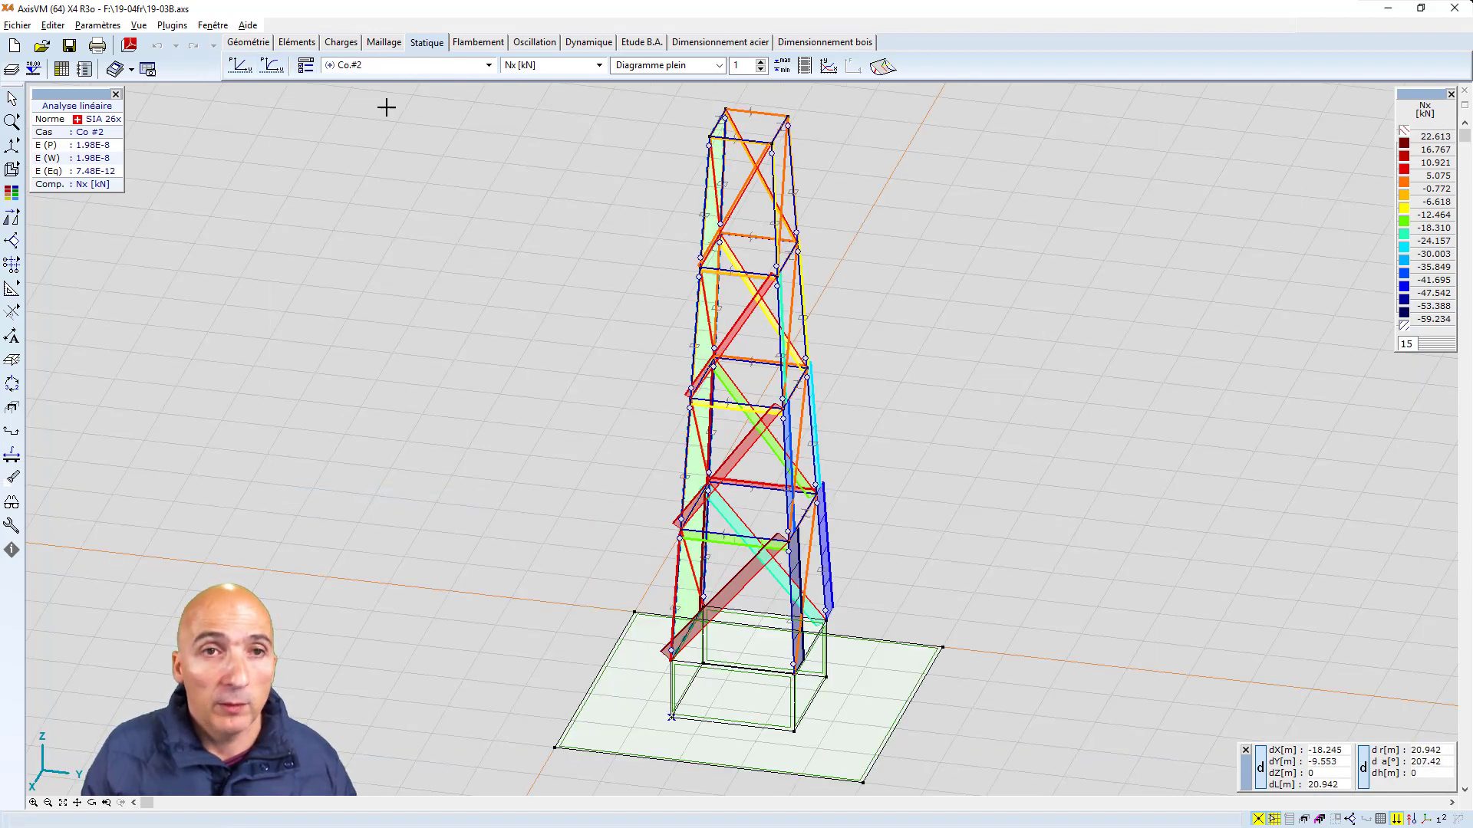
pyautogui.click(488, 65)
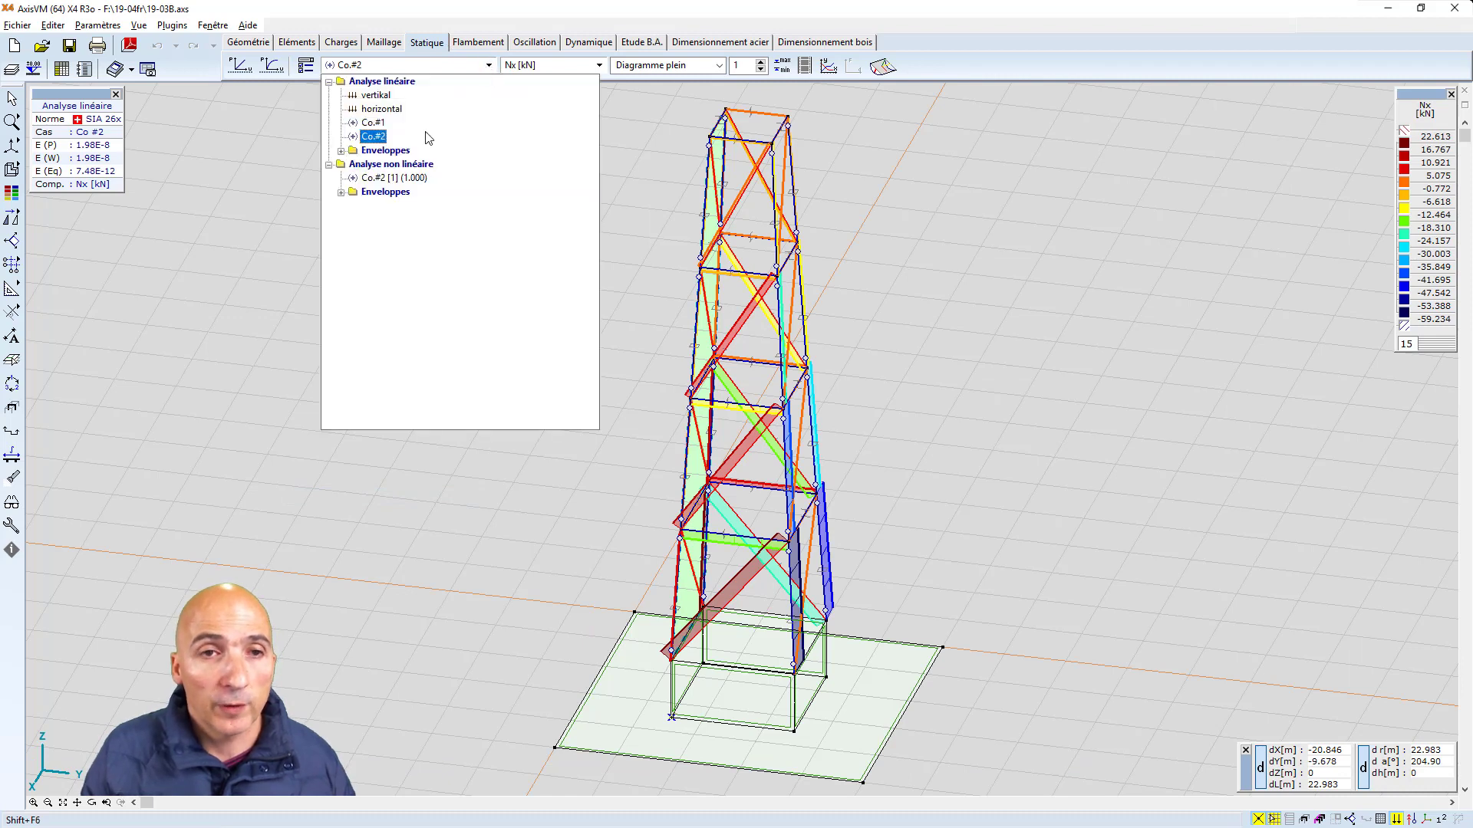
pyautogui.click(383, 178)
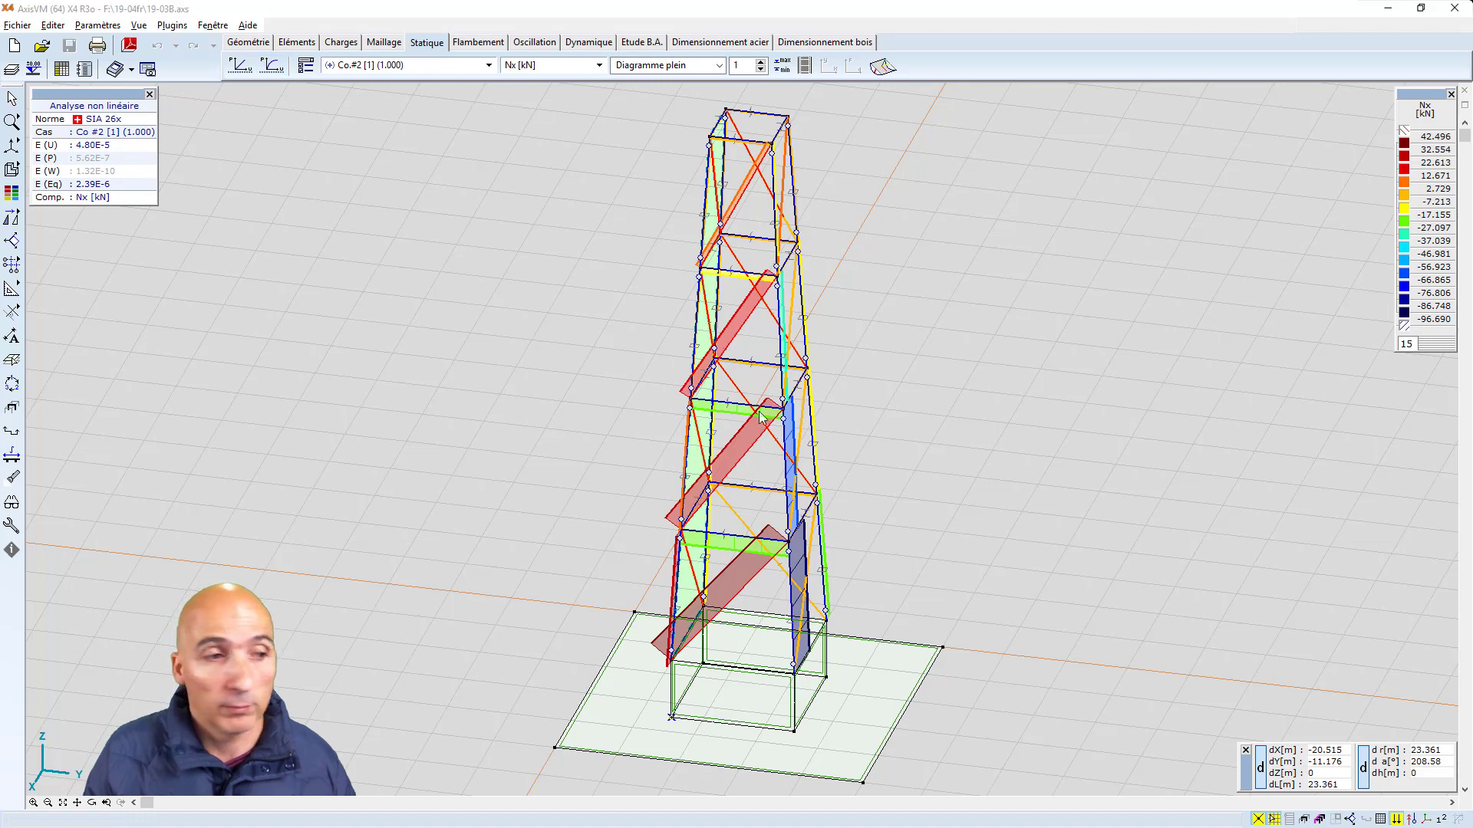
# Examine the solution control settings of the nonlinear static analysis for Co.#2, including the tracked node's direction and the increment type
pyautogui.moveTo(460, 206); pyautogui.dragTo(1143, 209)
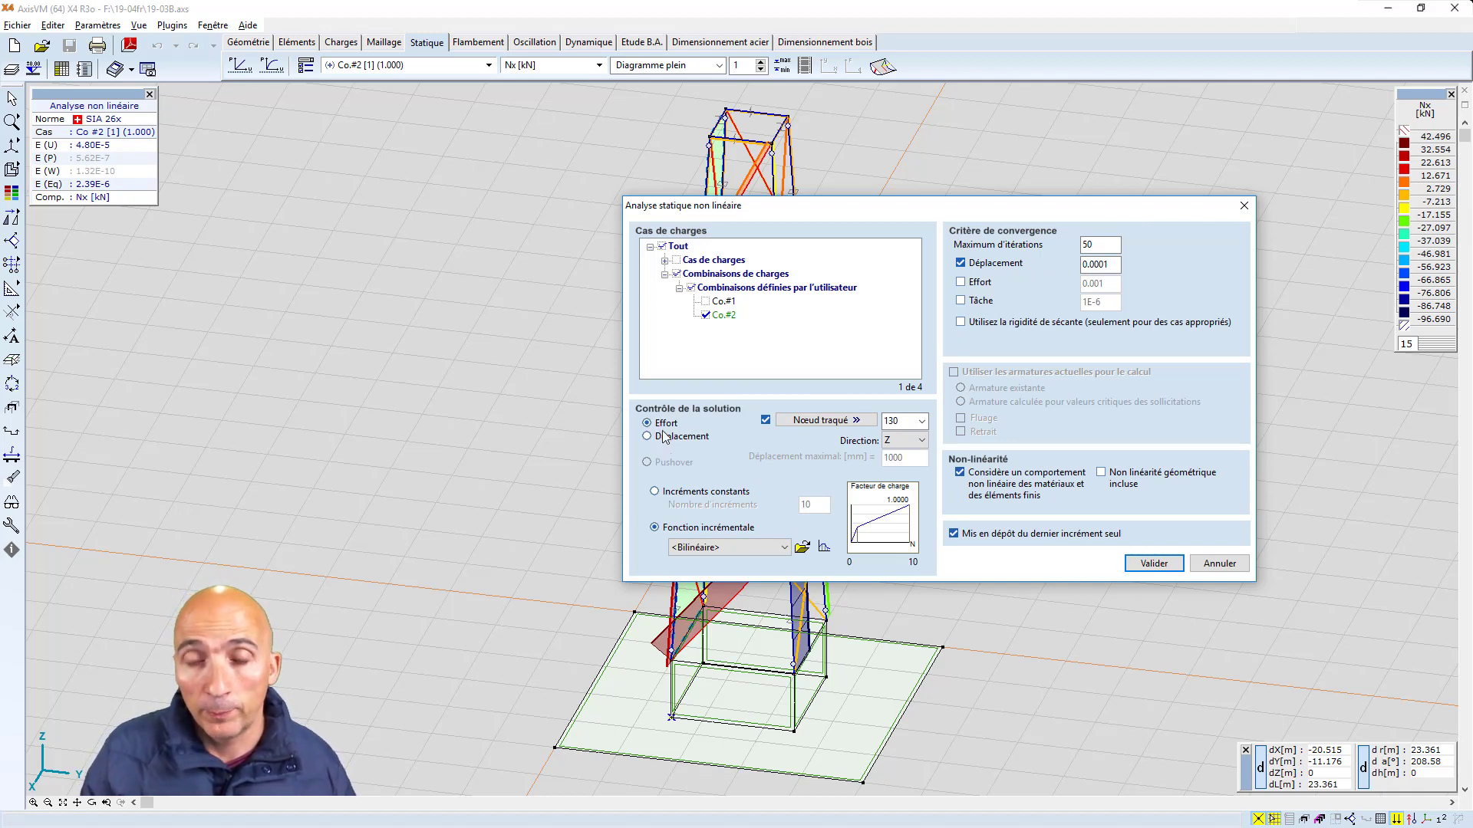
pyautogui.click(918, 443)
pyautogui.click(914, 445)
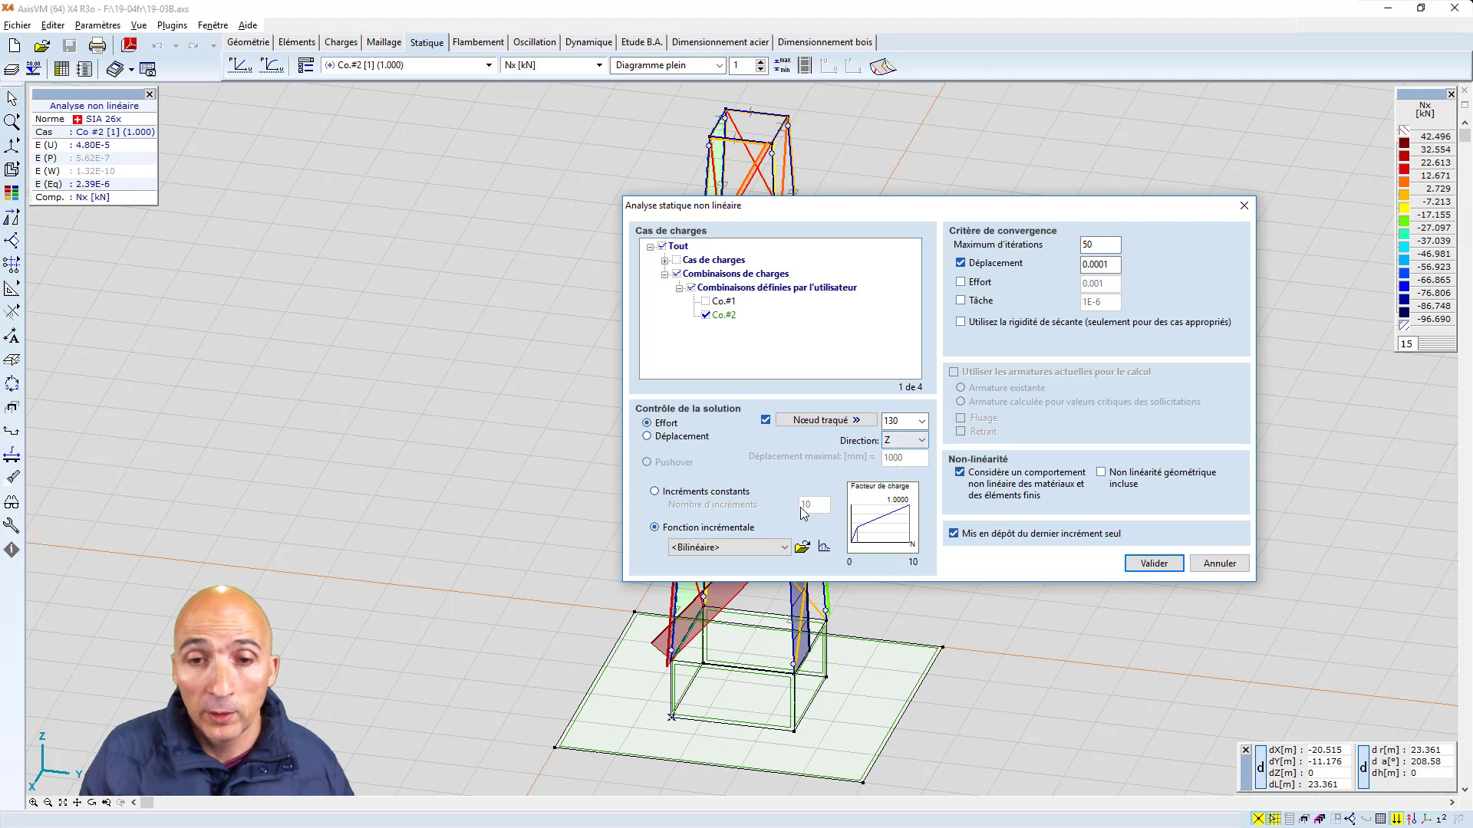
pyautogui.click(663, 497)
pyautogui.click(654, 527)
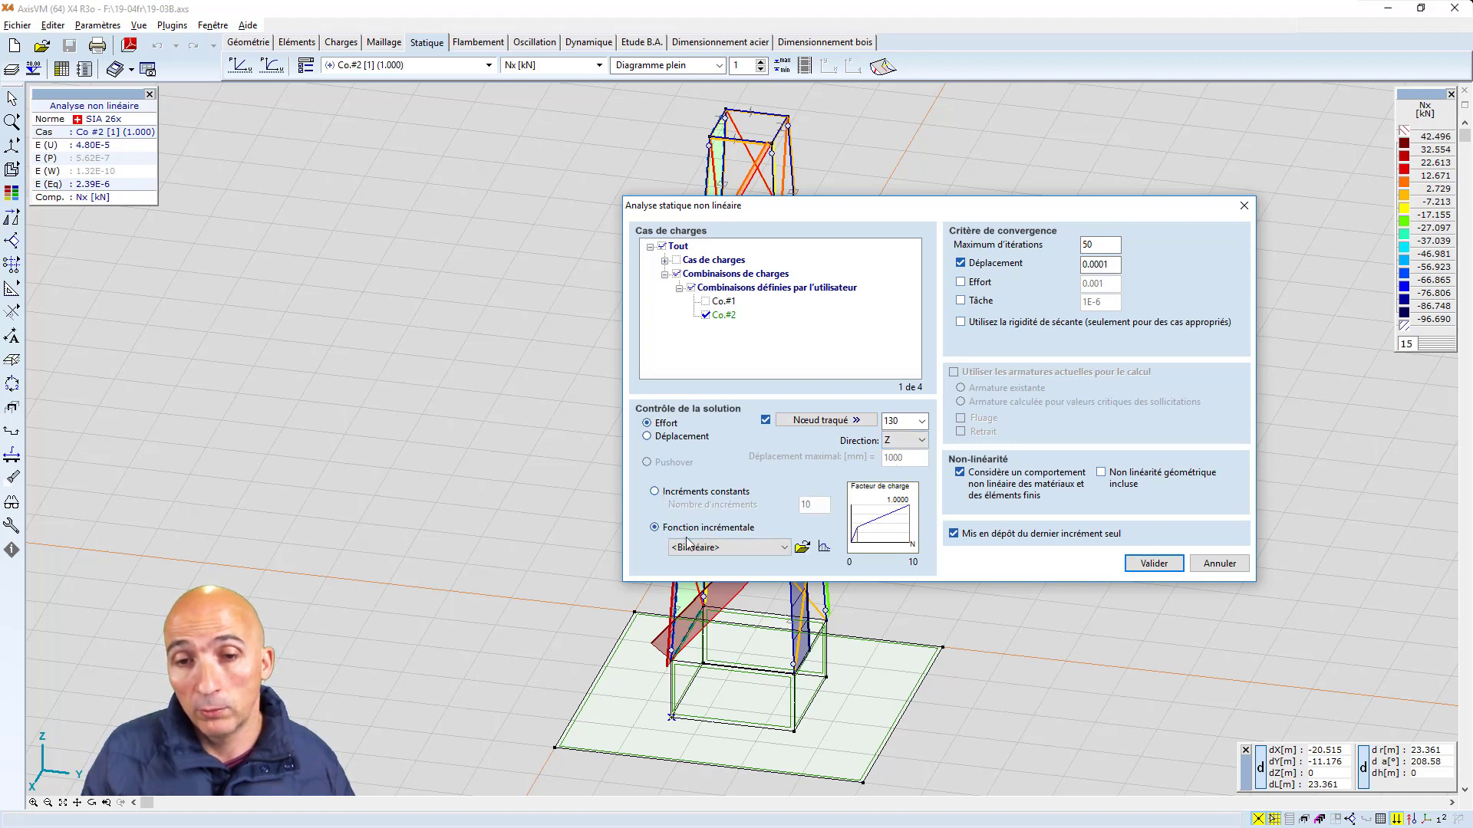
# Examine the Bilinéaire increment function and the convergence criteria, leaving the nonlinear analysis settings without running a calculation
pyautogui.click(823, 547)
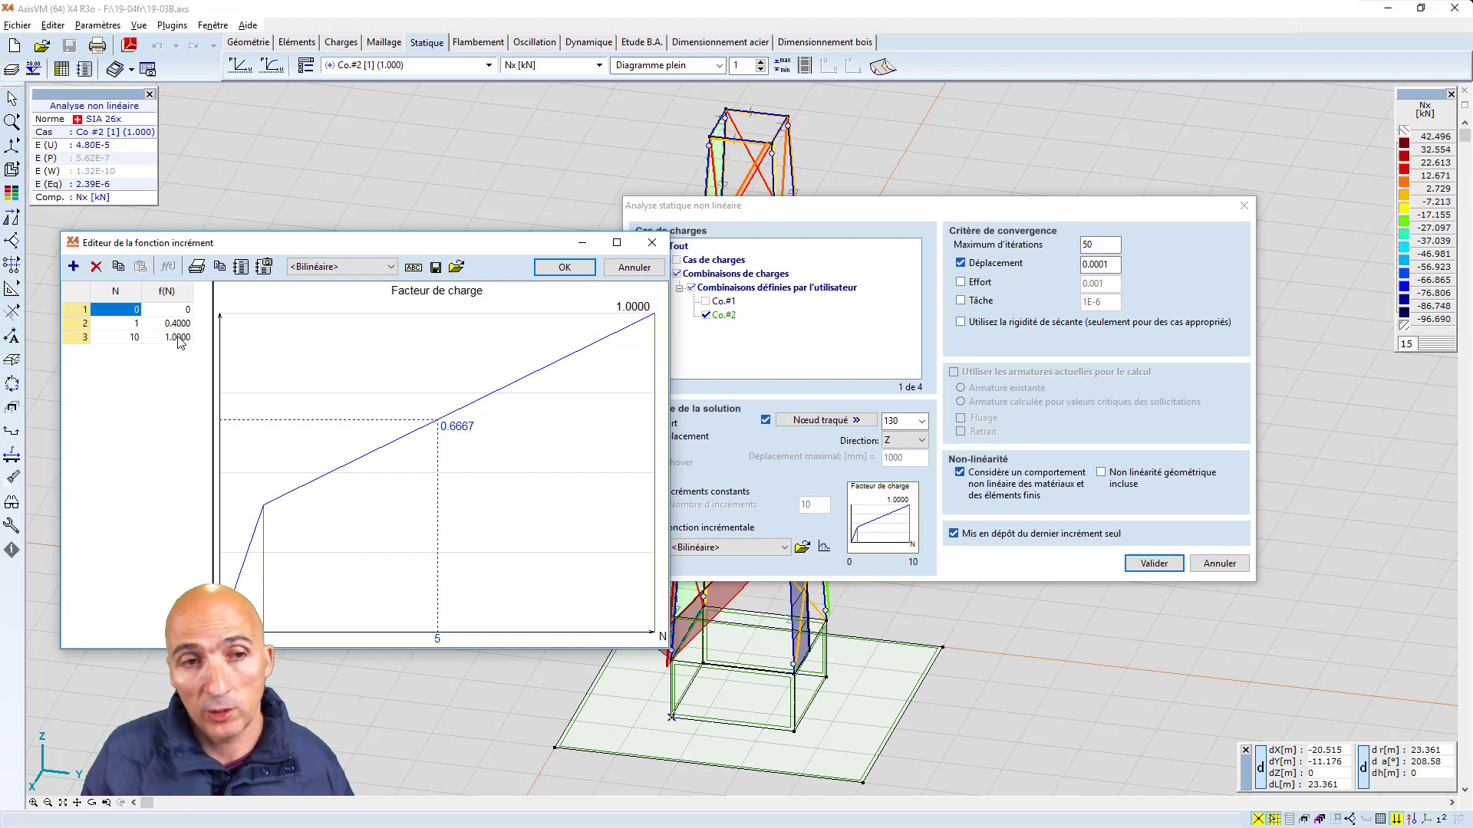
pyautogui.click(633, 267)
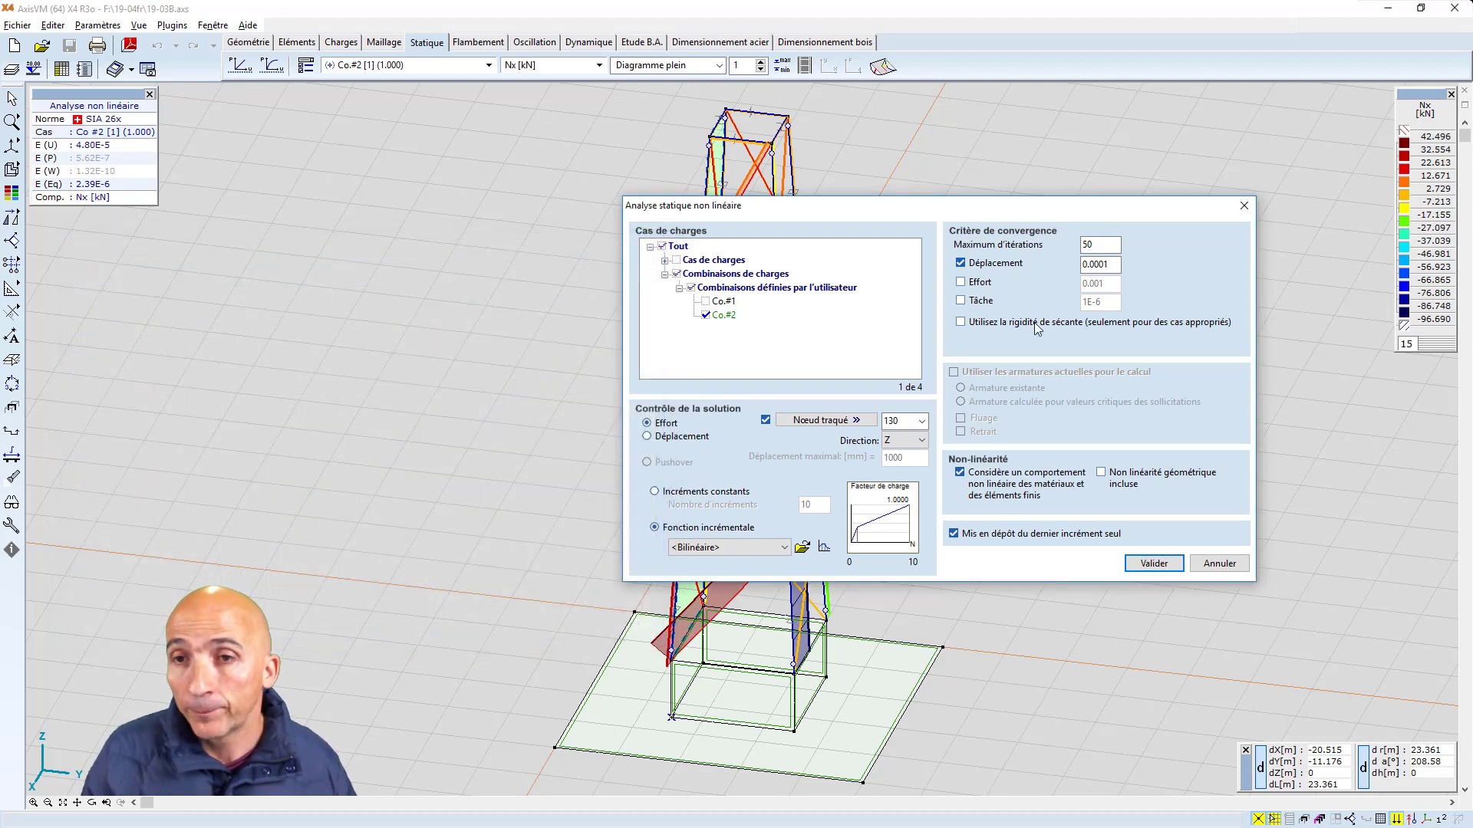
pyautogui.click(1096, 247)
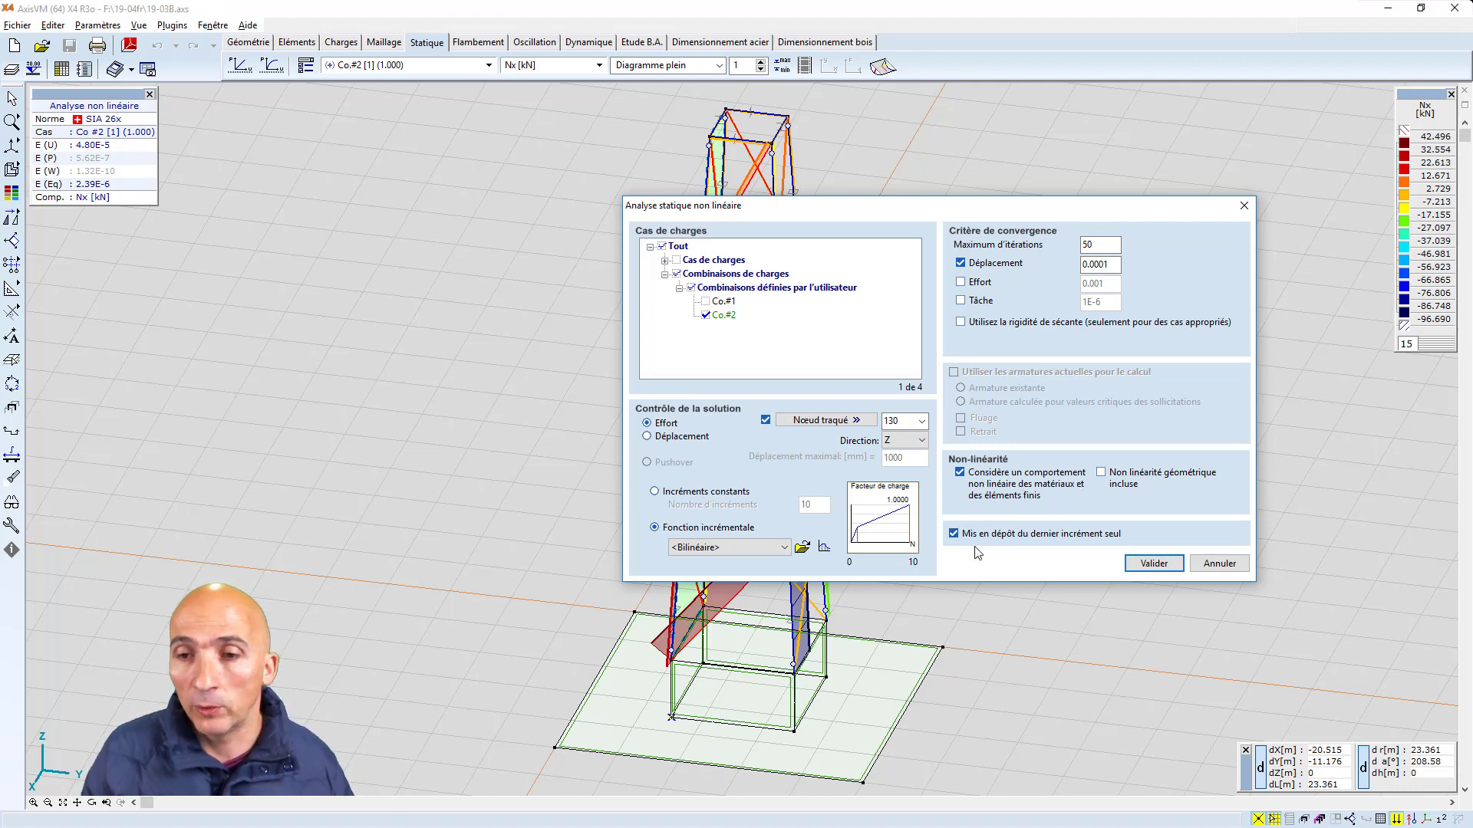
pyautogui.click(1218, 563)
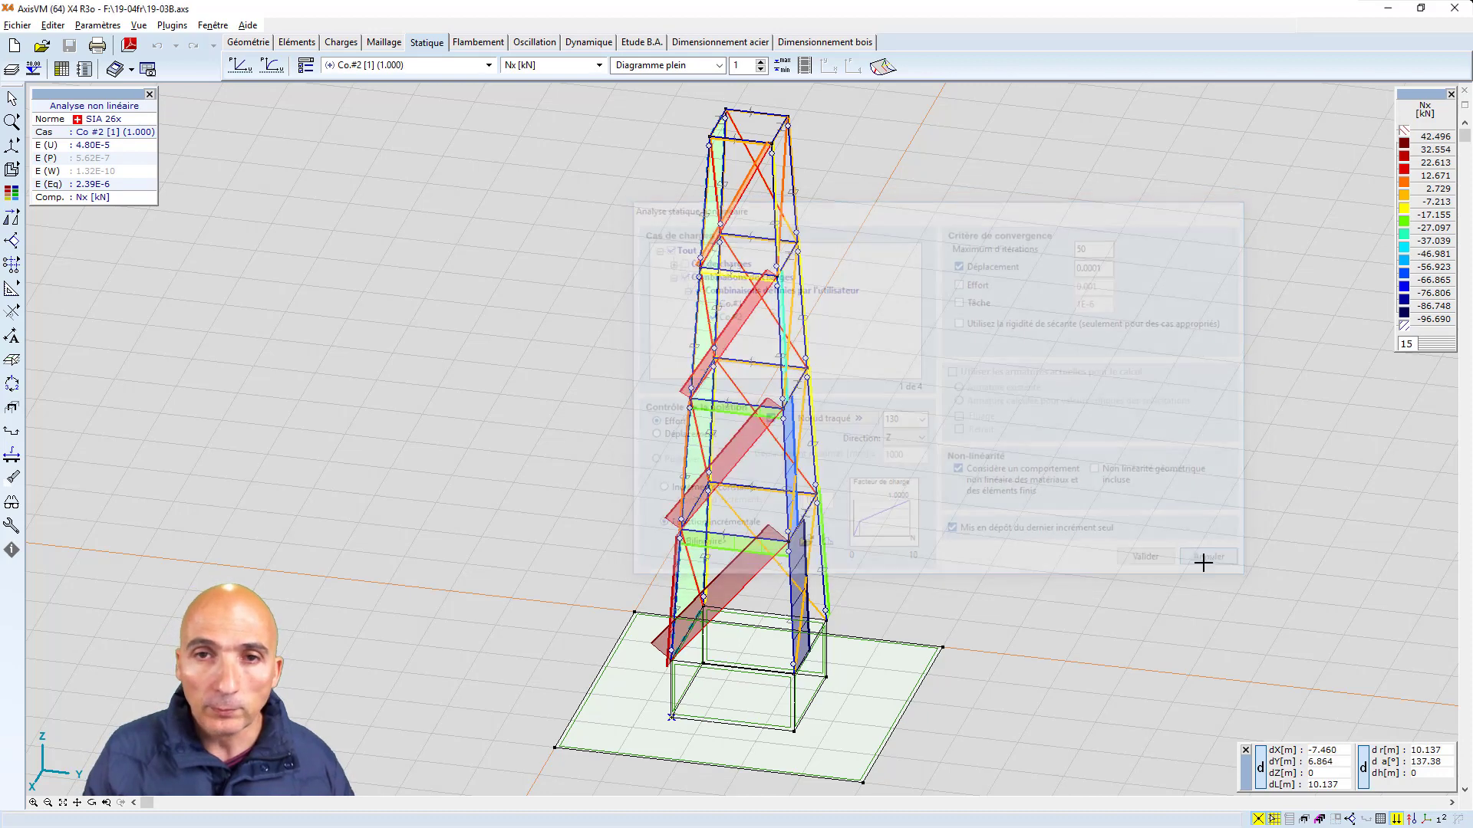
pyautogui.click(488, 66)
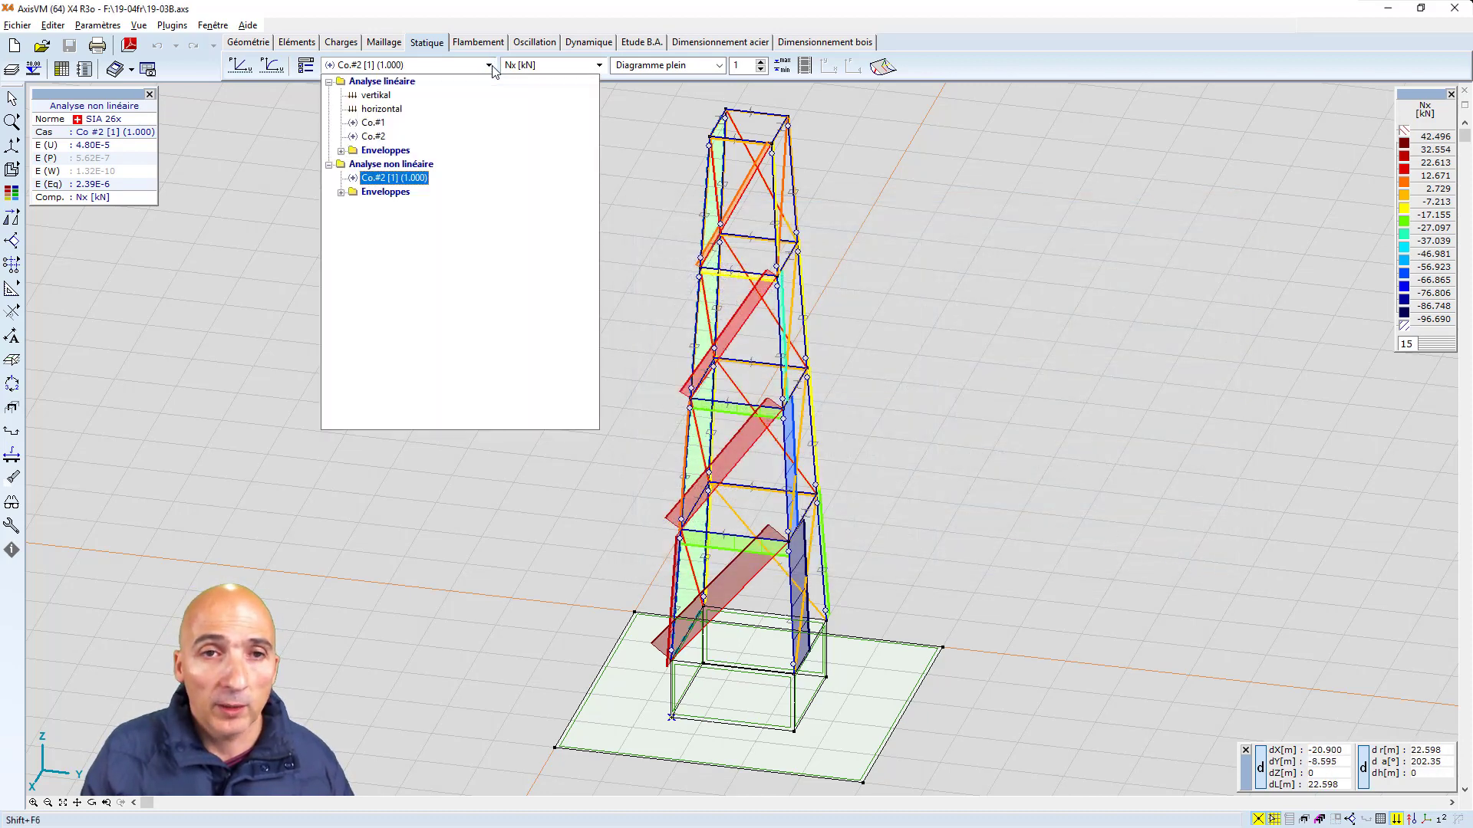
pyautogui.click(396, 179)
pyautogui.rightClick(529, 286)
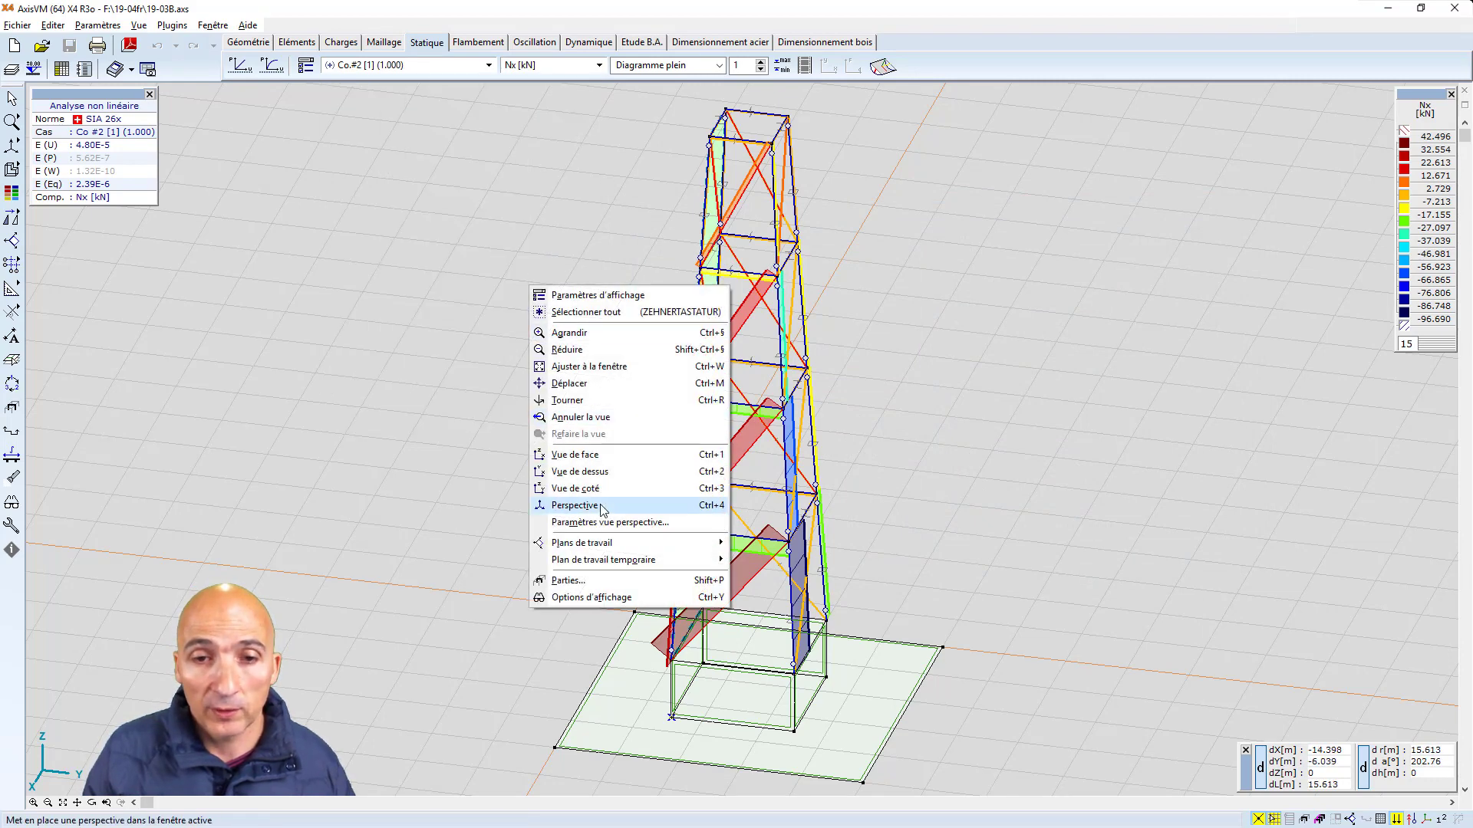
pyautogui.click(472, 242)
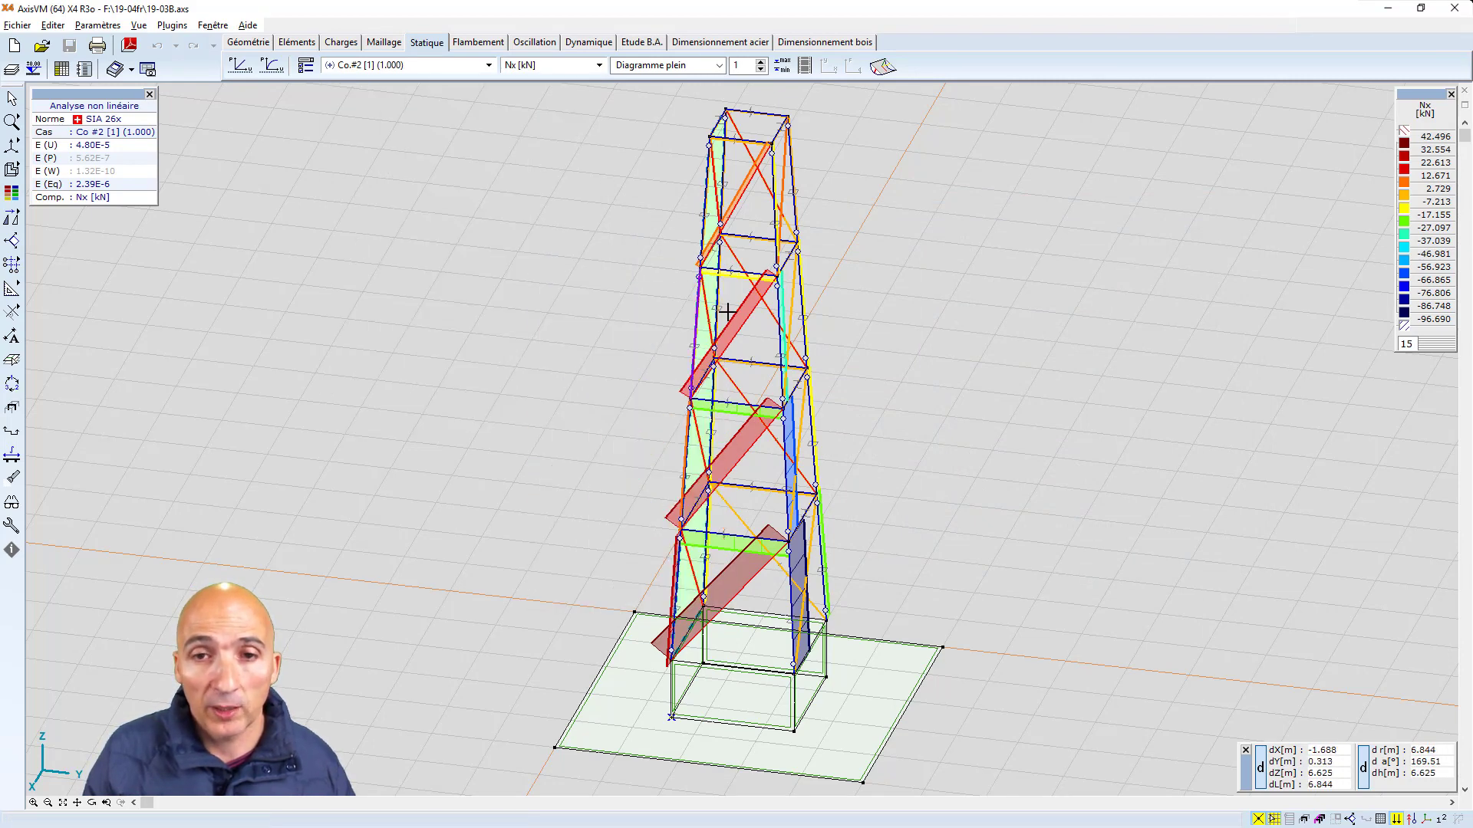
# Examine the nonlinear tension-only setting (Traction uniquement) in a diagonal's truss element properties, leaving them without changes
pyautogui.click(299, 44)
pyautogui.click(749, 329)
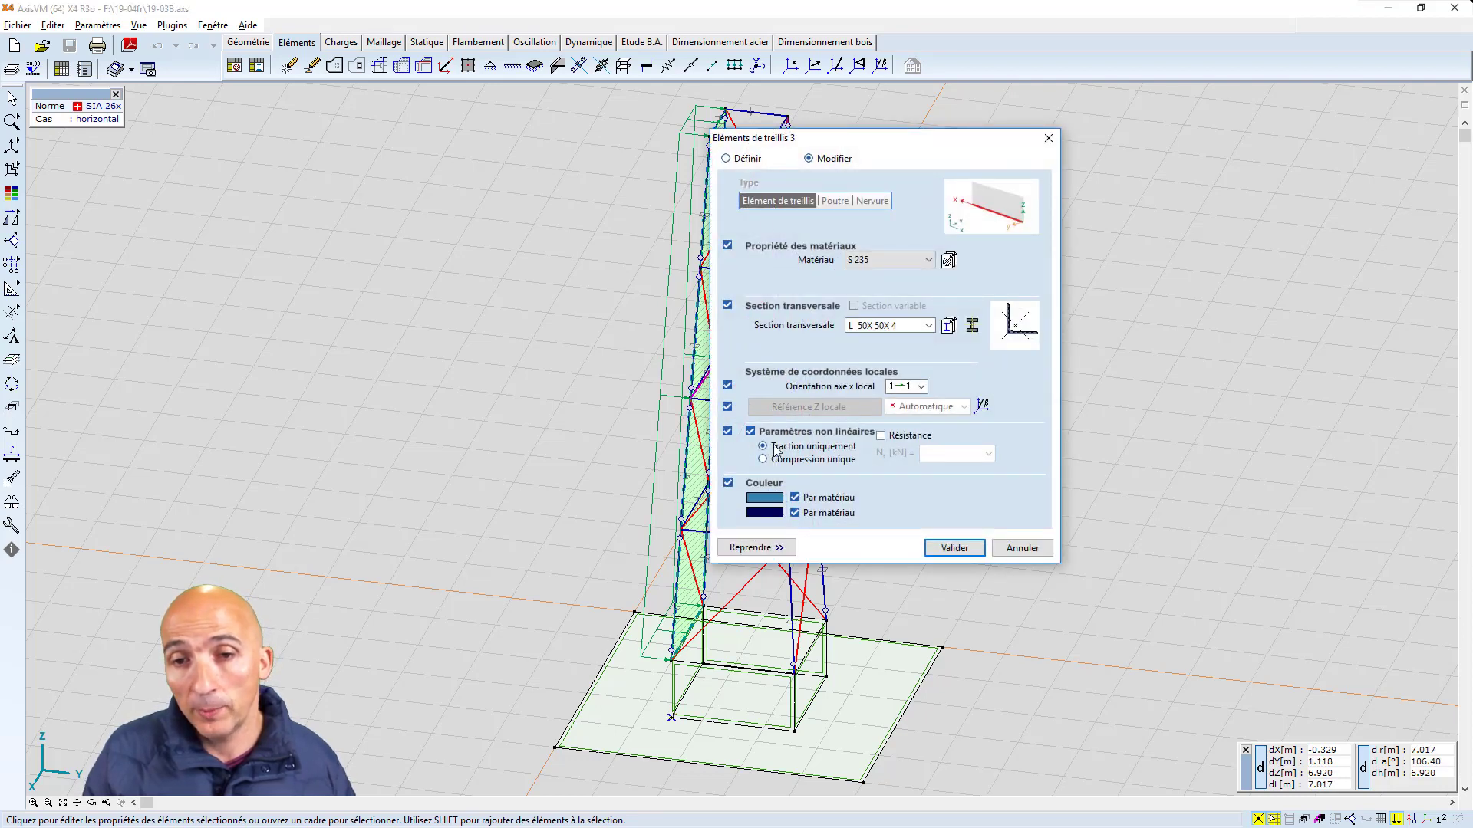
pyautogui.click(1013, 548)
# Show the nonlinear Co.#2 Nx diagrams in side view and examine the forces in the tower's crossed diagonals
pyautogui.rightClick(500, 365)
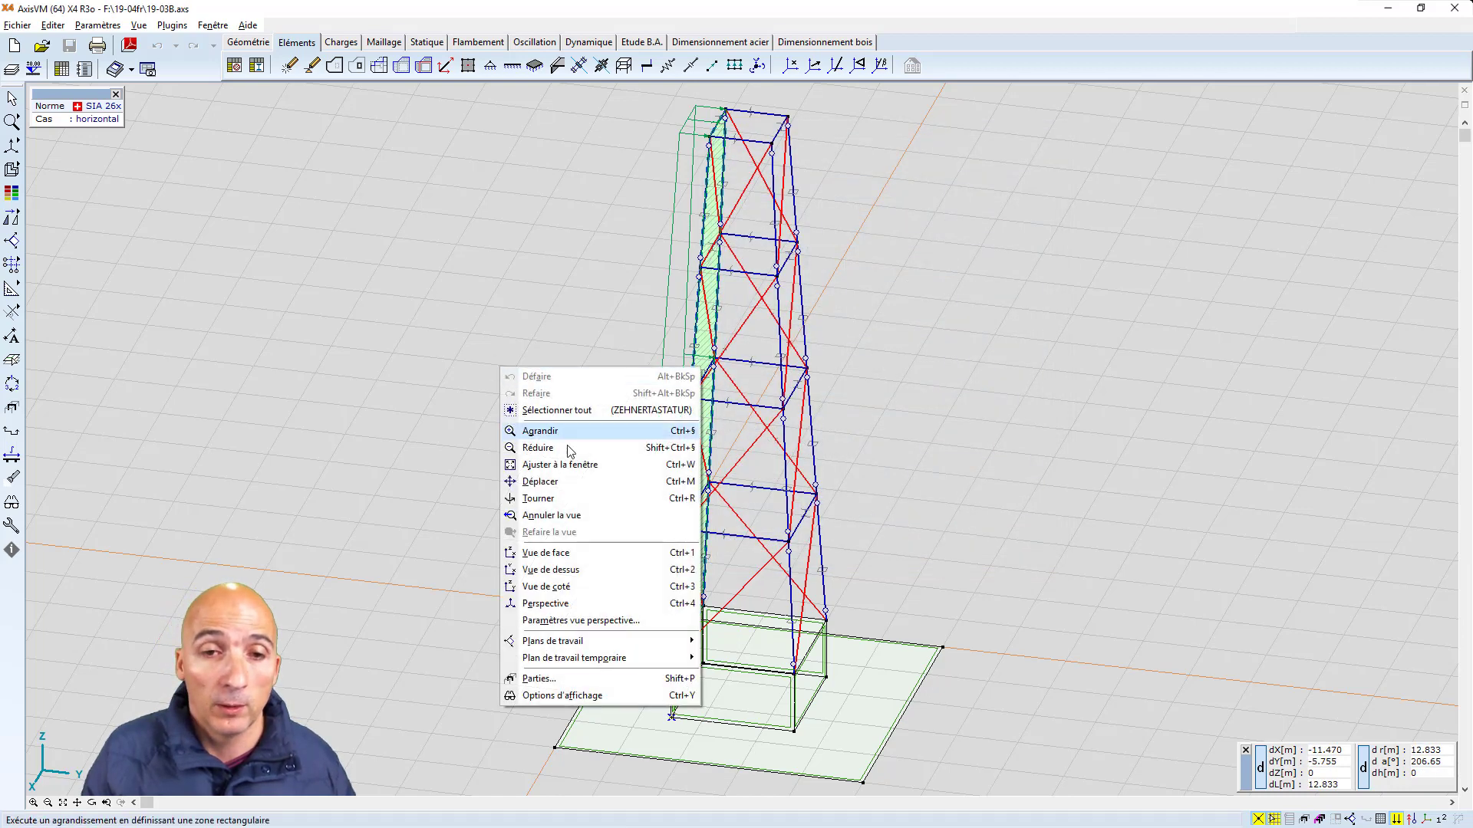
pyautogui.click(564, 587)
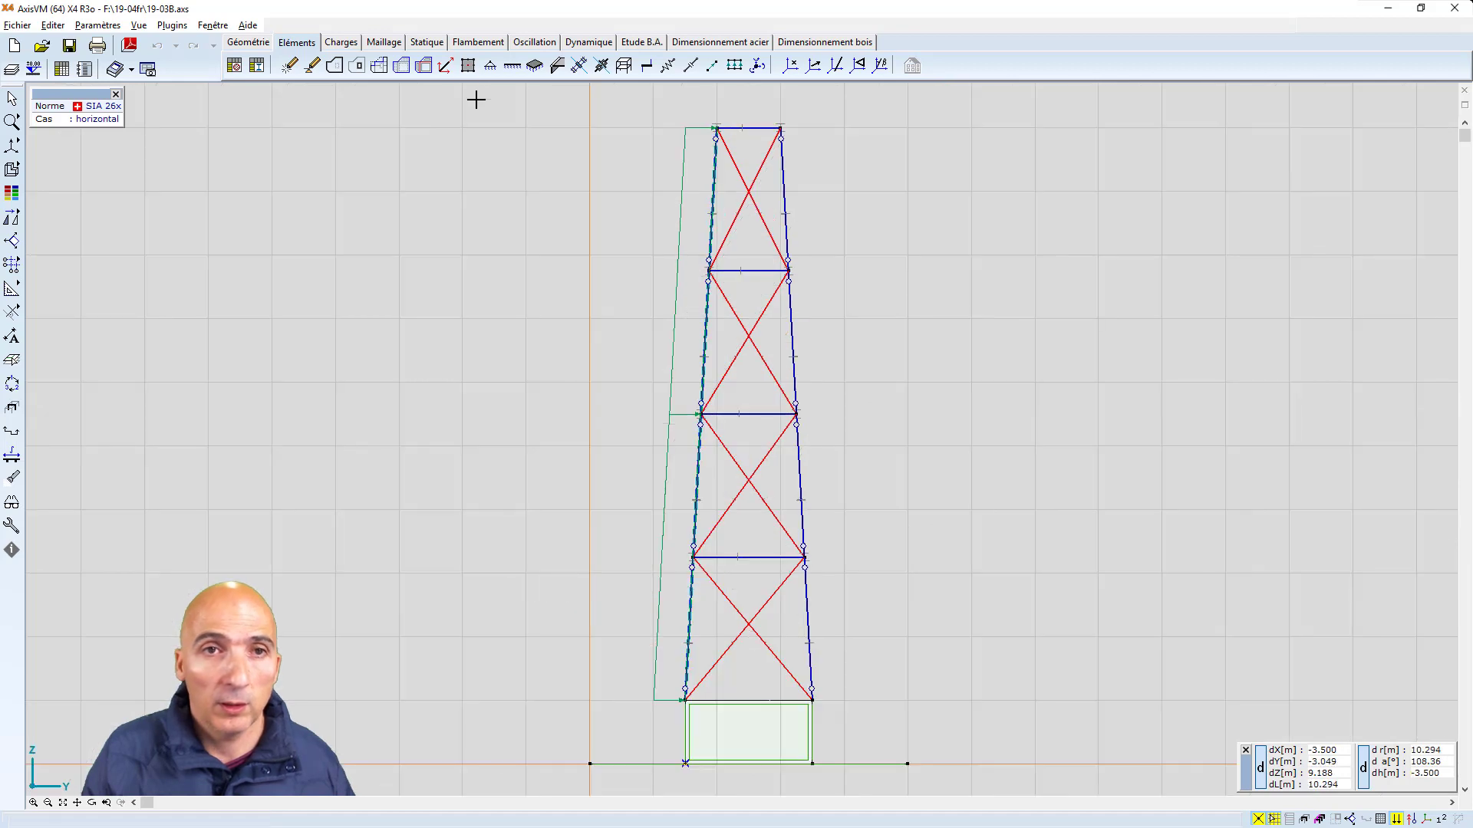
pyautogui.click(423, 46)
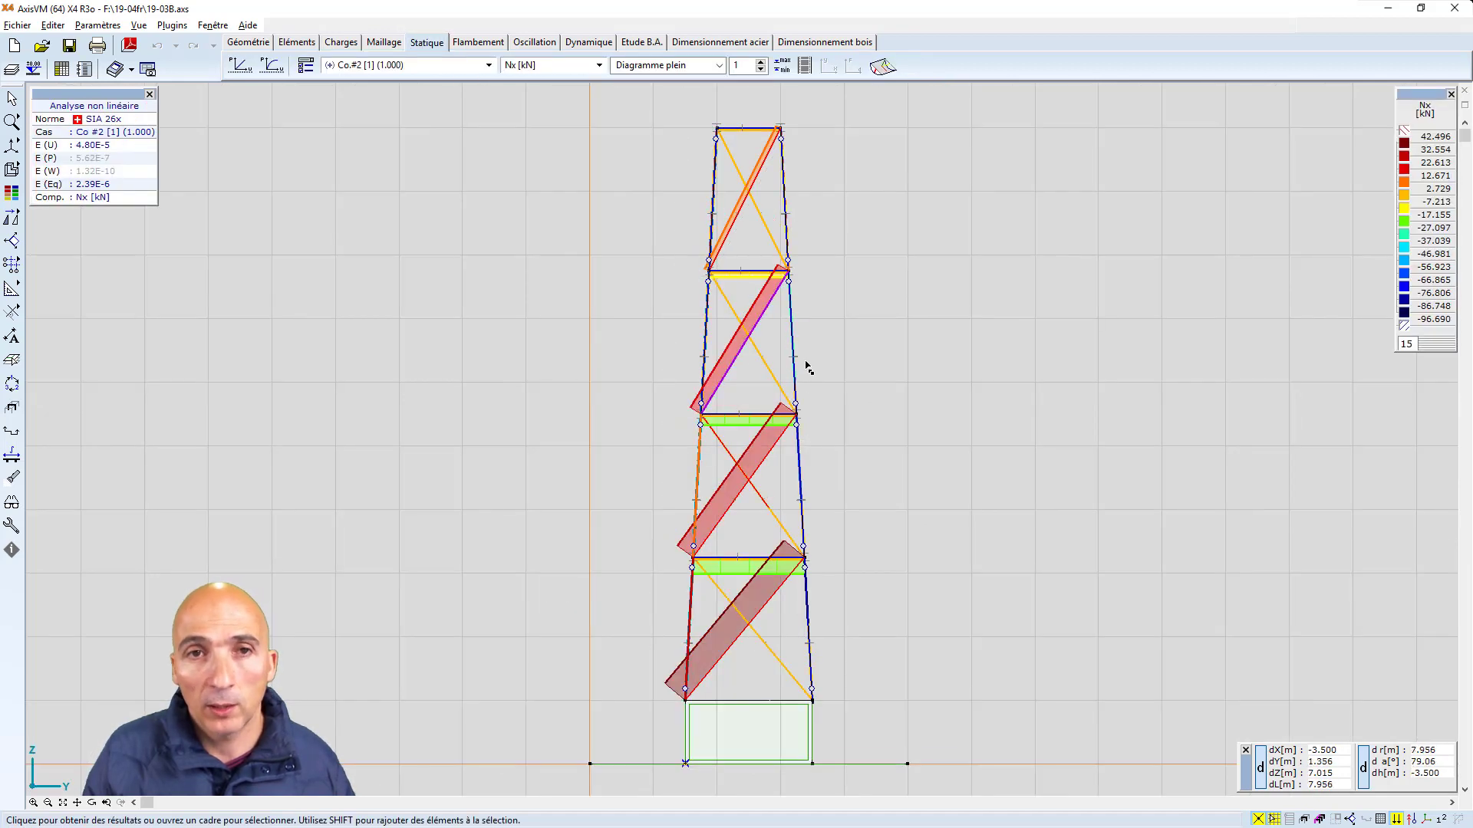
pyautogui.moveTo(738, 503)
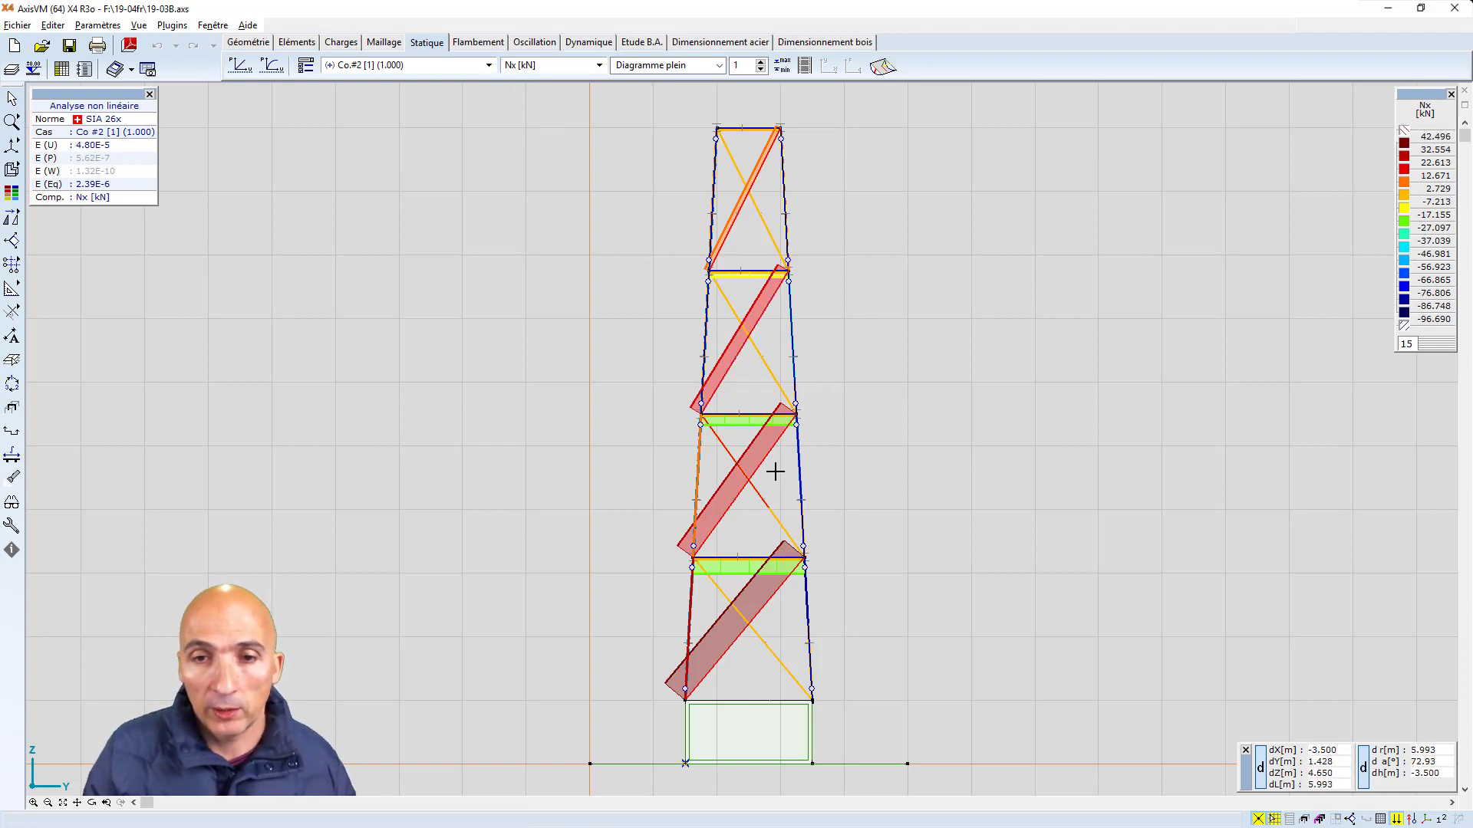
pyautogui.scroll(-2, 668, 361)
# Display the nonlinear Co.#2 surface support reactions Rz as 3D isosurfaces (Isosurfaces 3D) in perspective view
pyautogui.rightClick(405, 285)
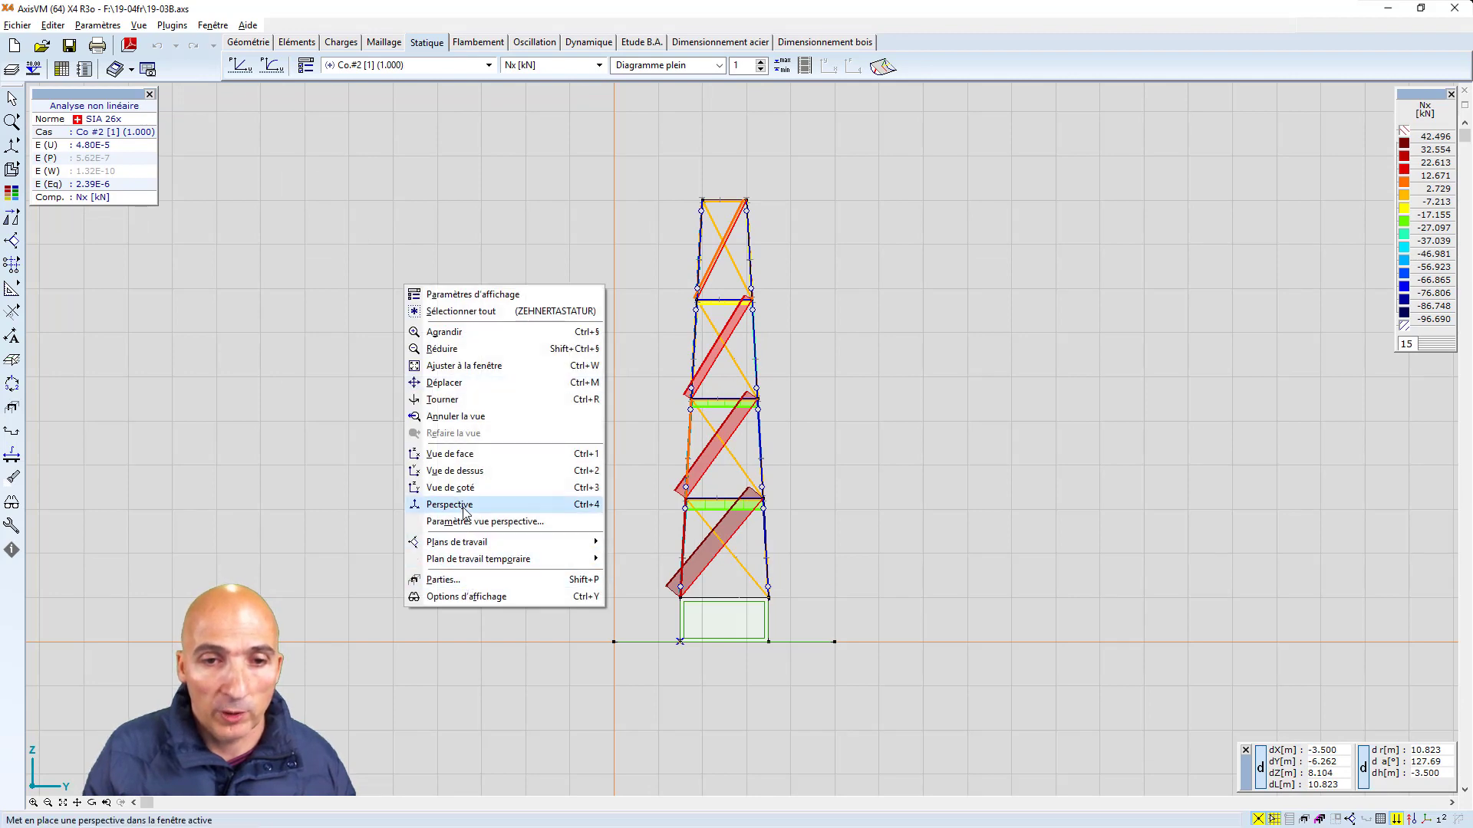
pyautogui.click(463, 506)
pyautogui.click(599, 66)
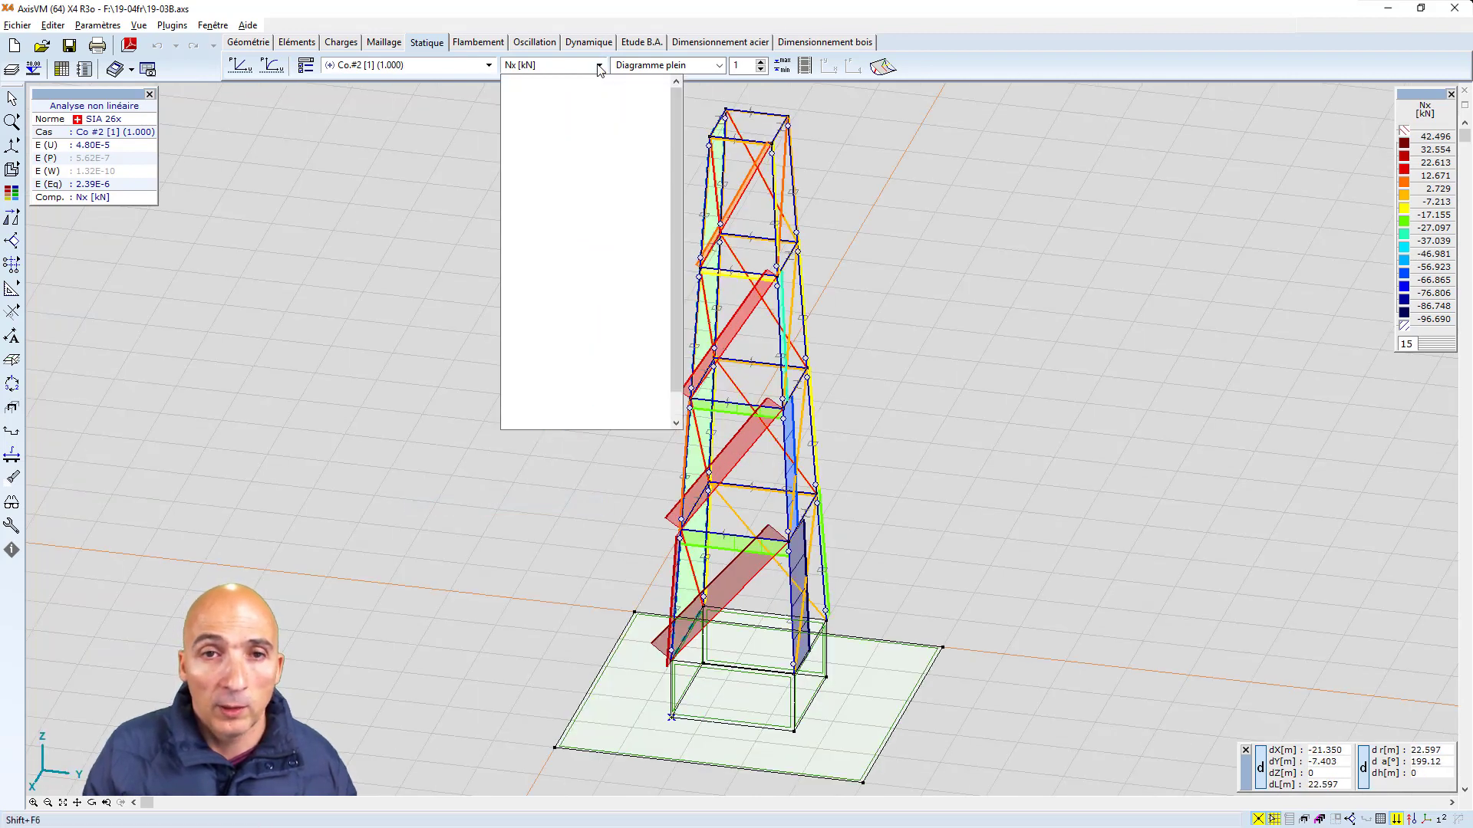
pyautogui.scroll(-1, 559, 384)
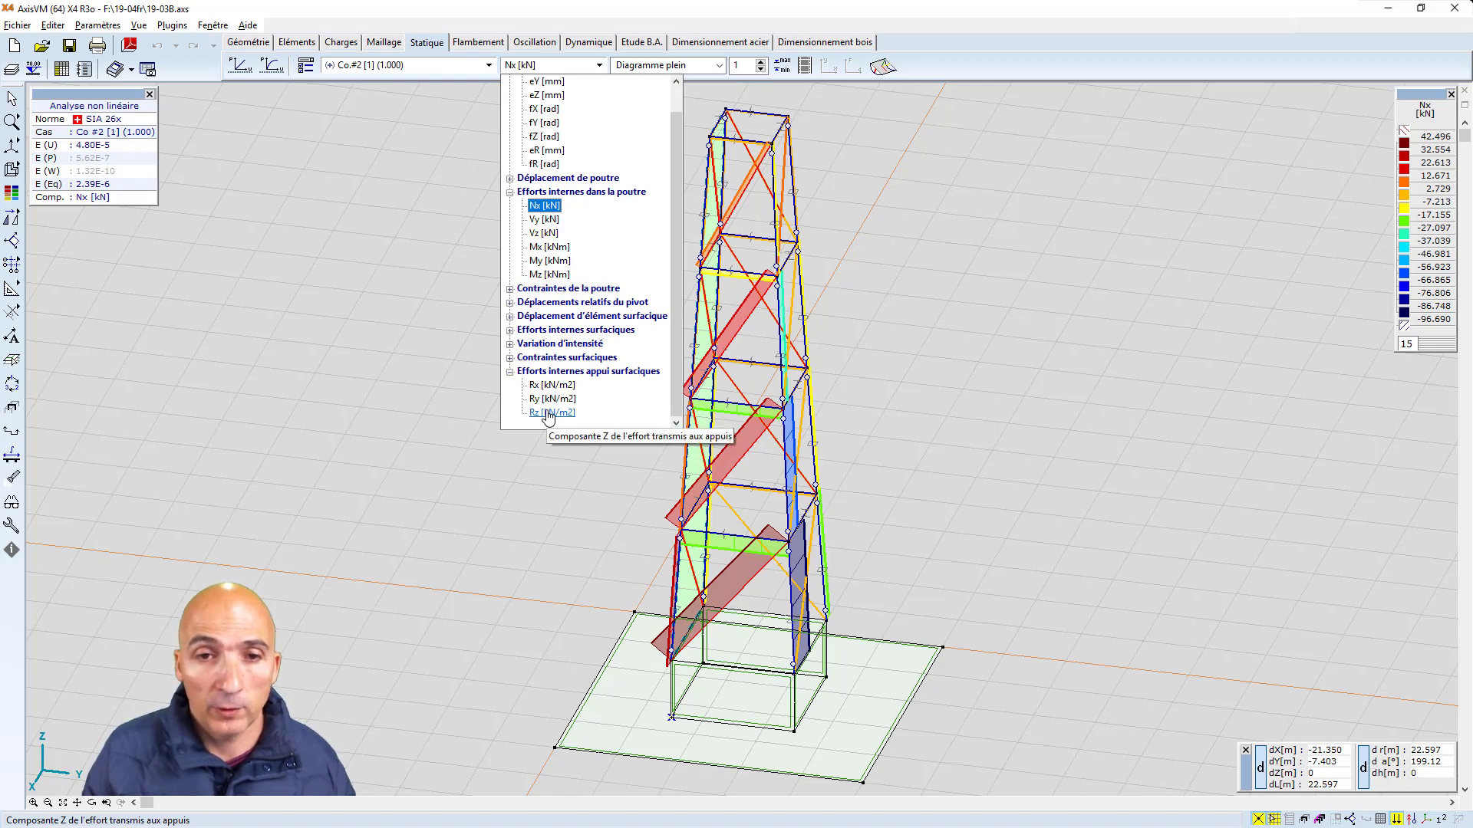
pyautogui.click(547, 414)
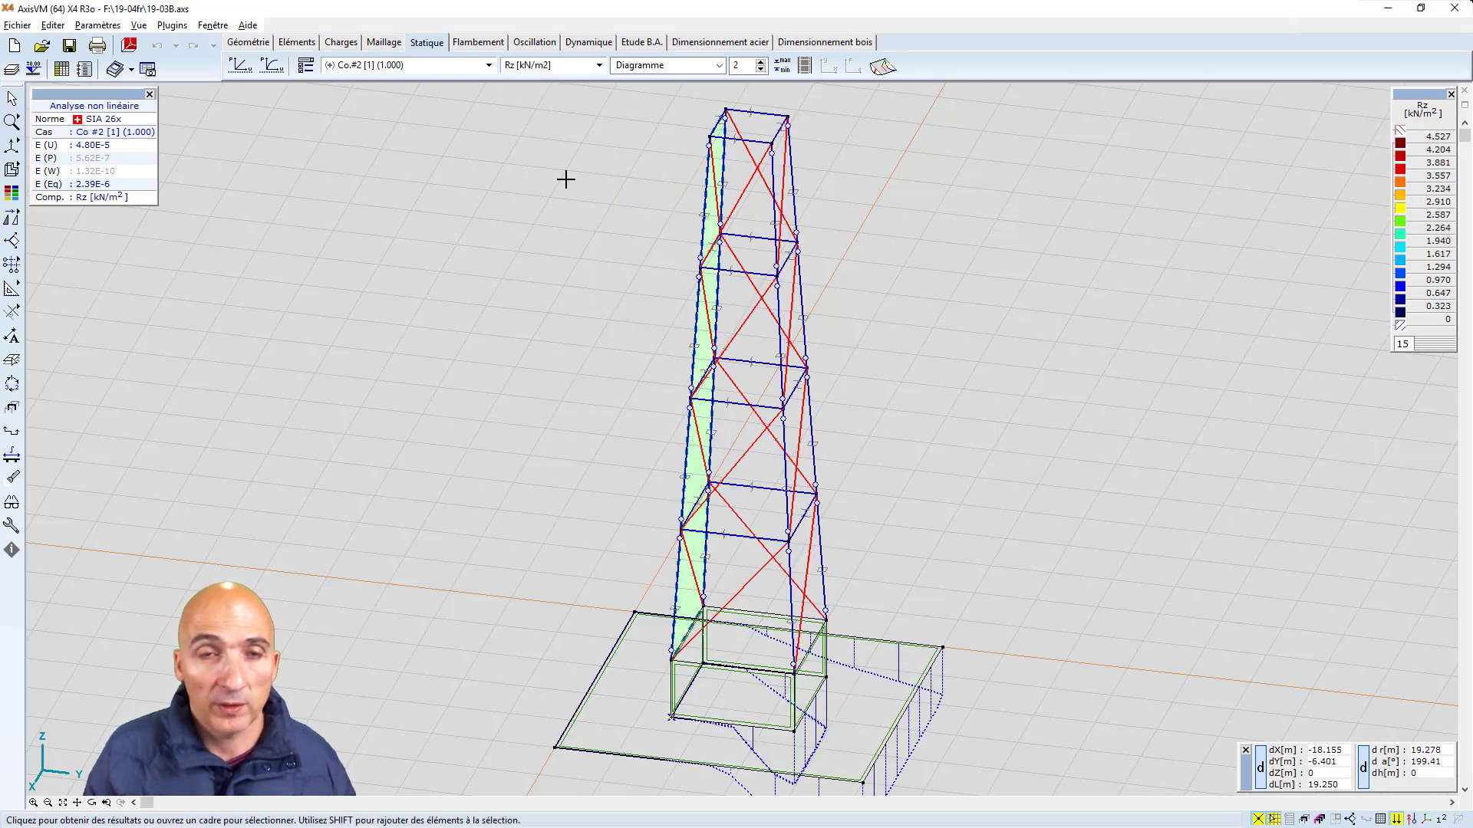
pyautogui.click(719, 66)
pyautogui.click(671, 160)
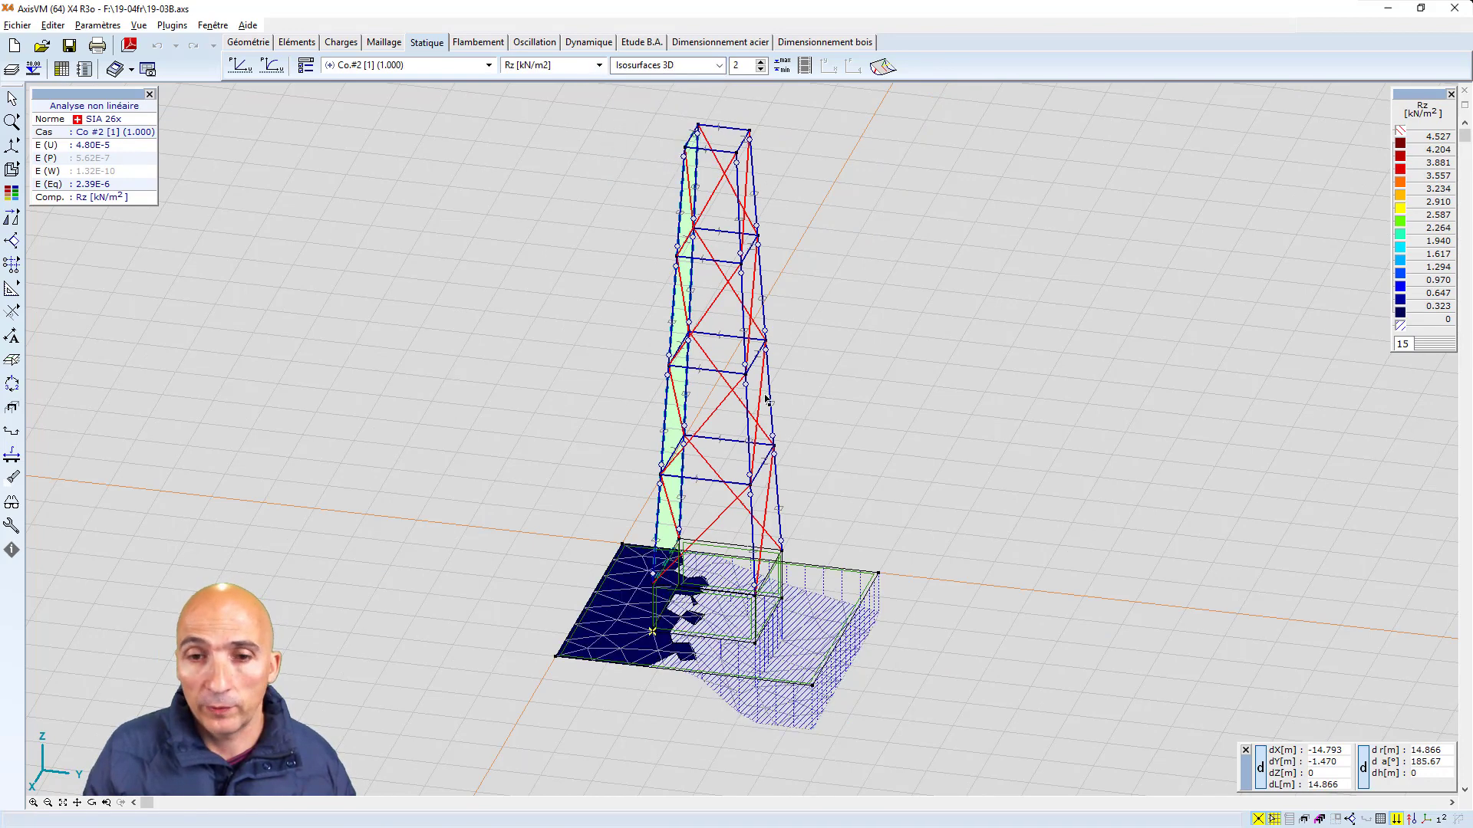
pyautogui.moveTo(805, 575); pyautogui.dragTo(715, 559, button='middle')
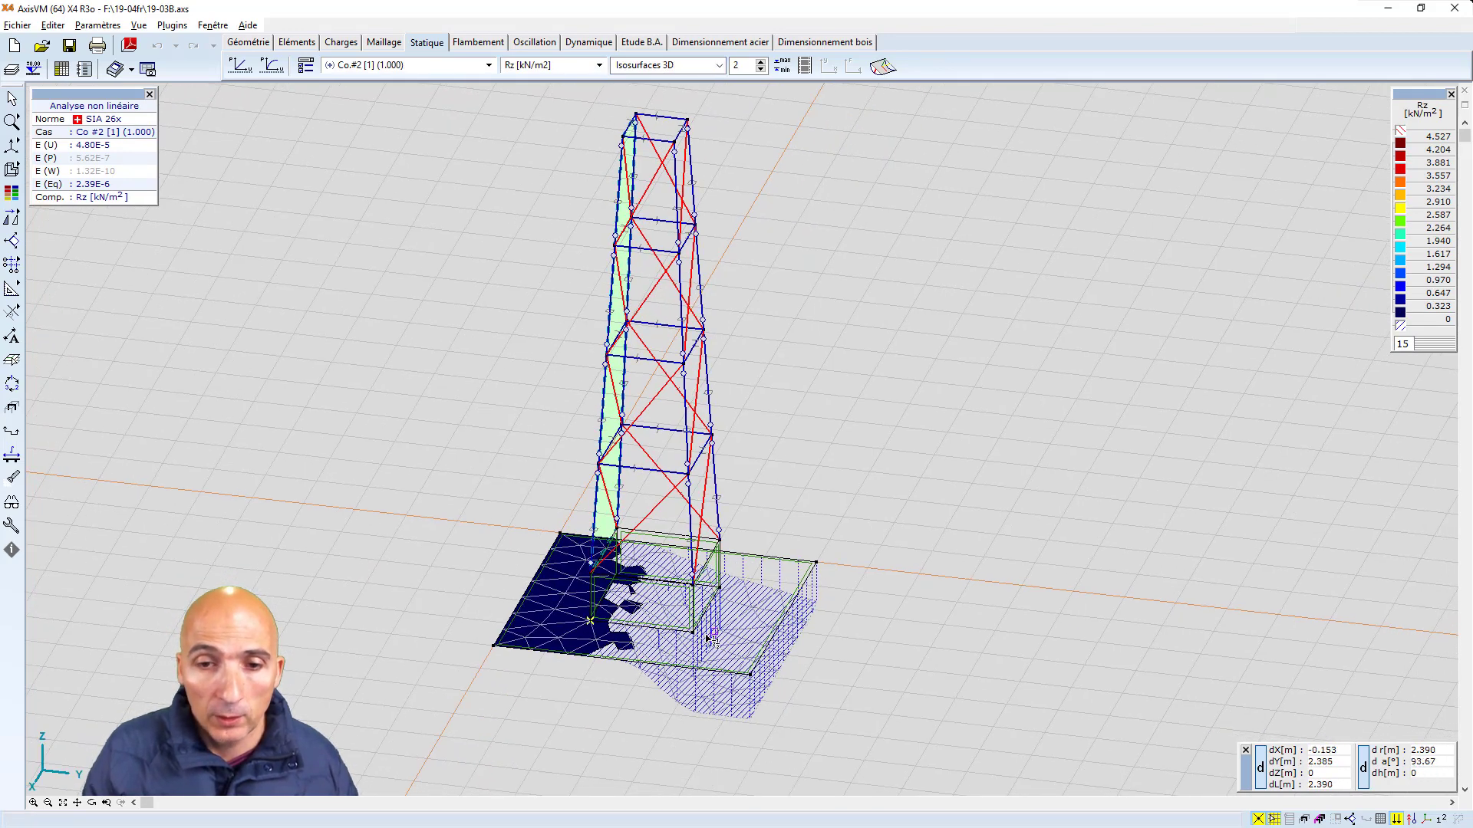
pyautogui.moveTo(750, 459); pyautogui.dragTo(741, 451, button='middle')
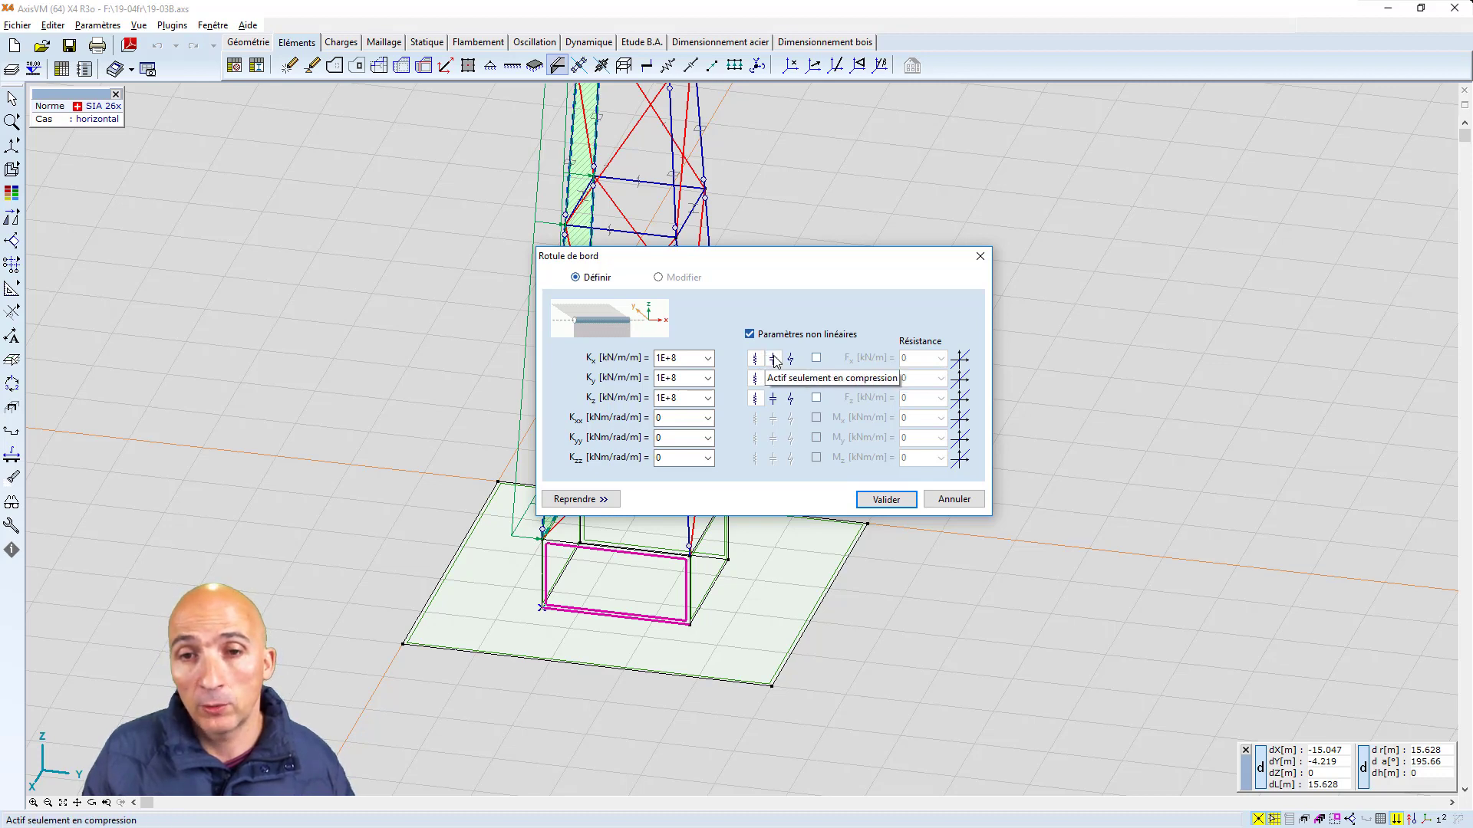
# Try the compression-only option for the Kx stiffness in the nonlinear parameters of an edge hinge on the base wall
pyautogui.click(775, 359)
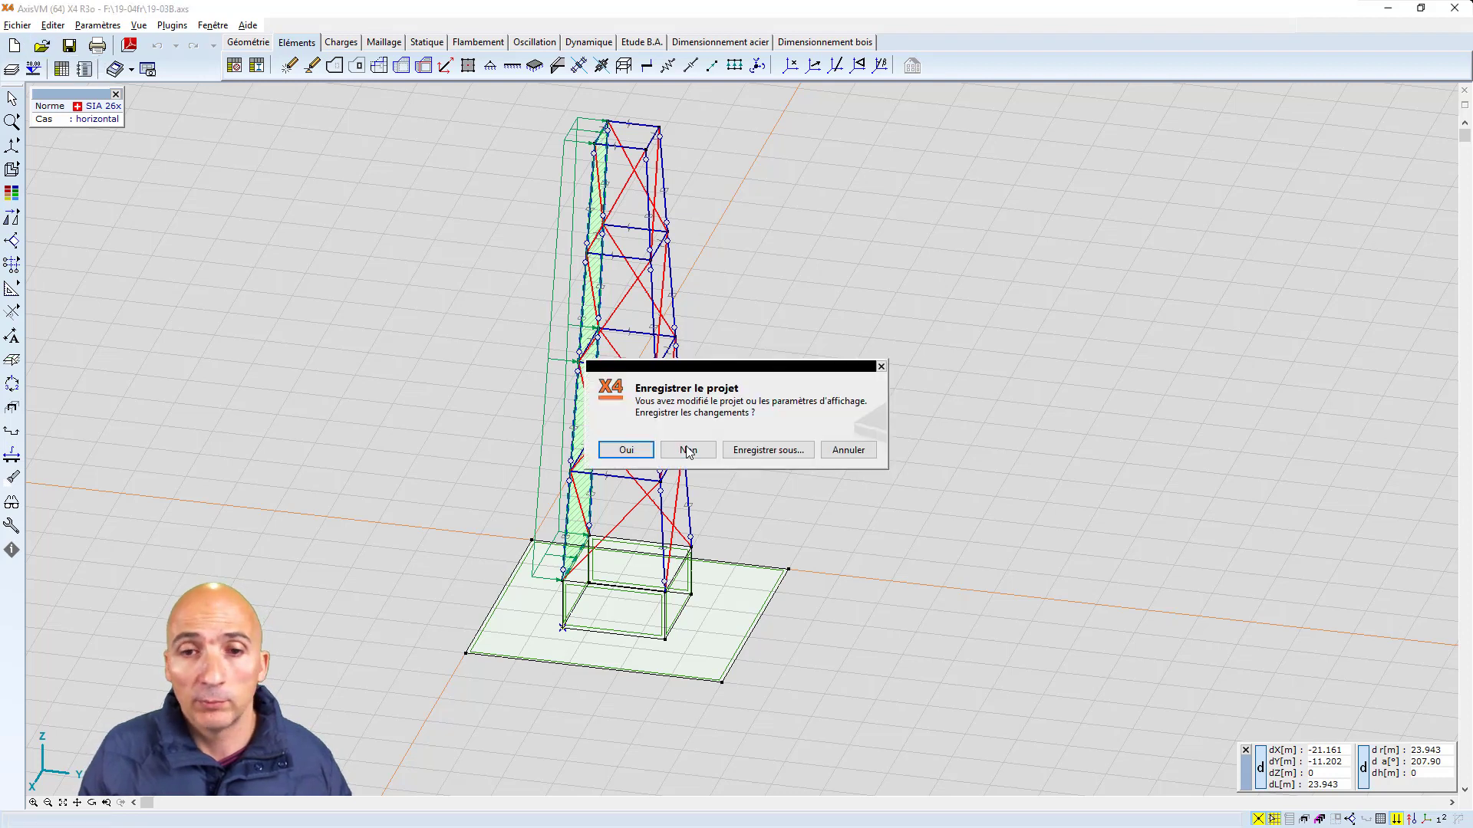
# Open the project 19-03C.axs, discarding the changes made to the tower project
pyautogui.click(686, 451)
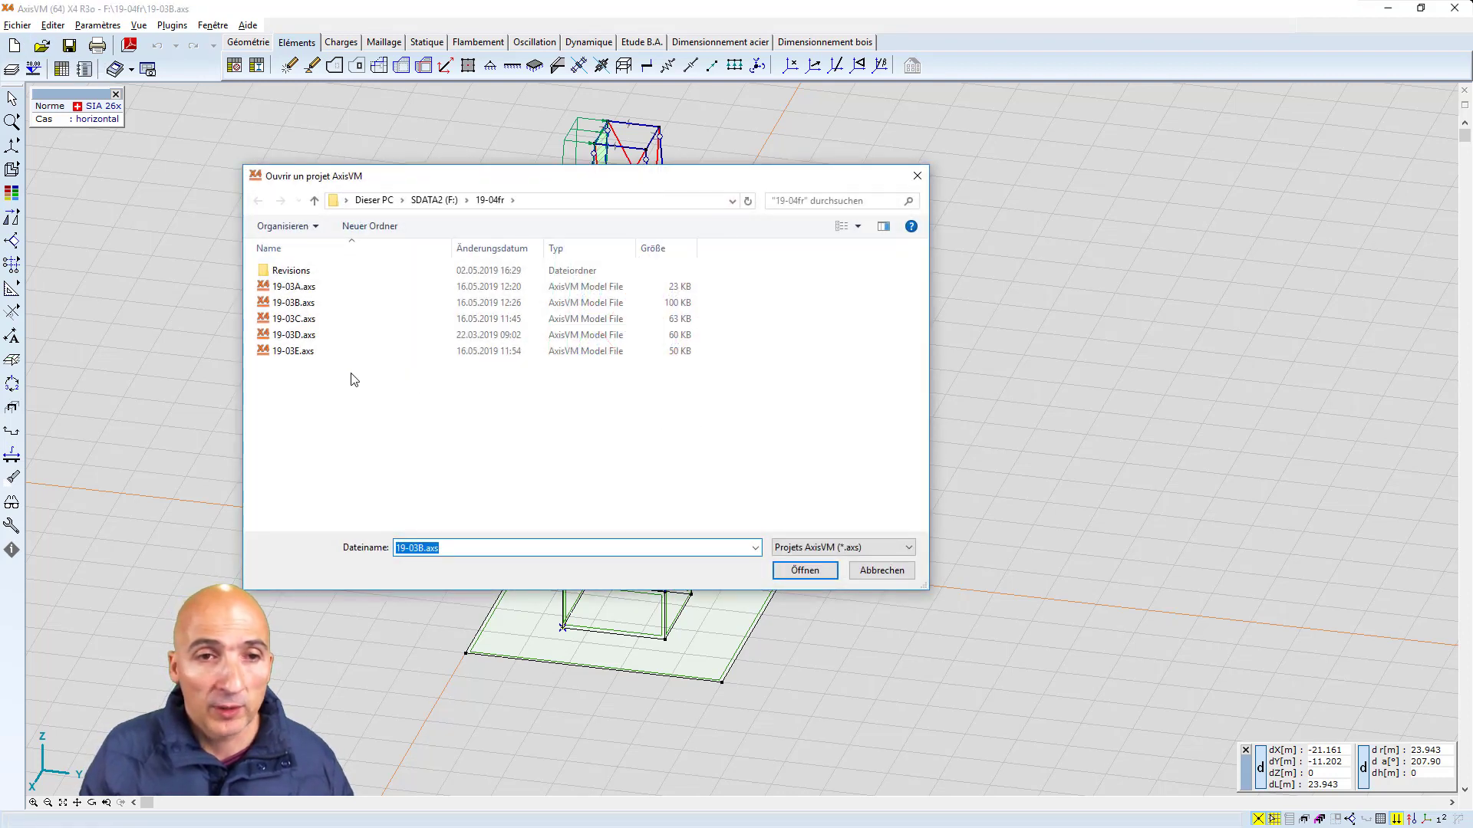
pyautogui.click(284, 319)
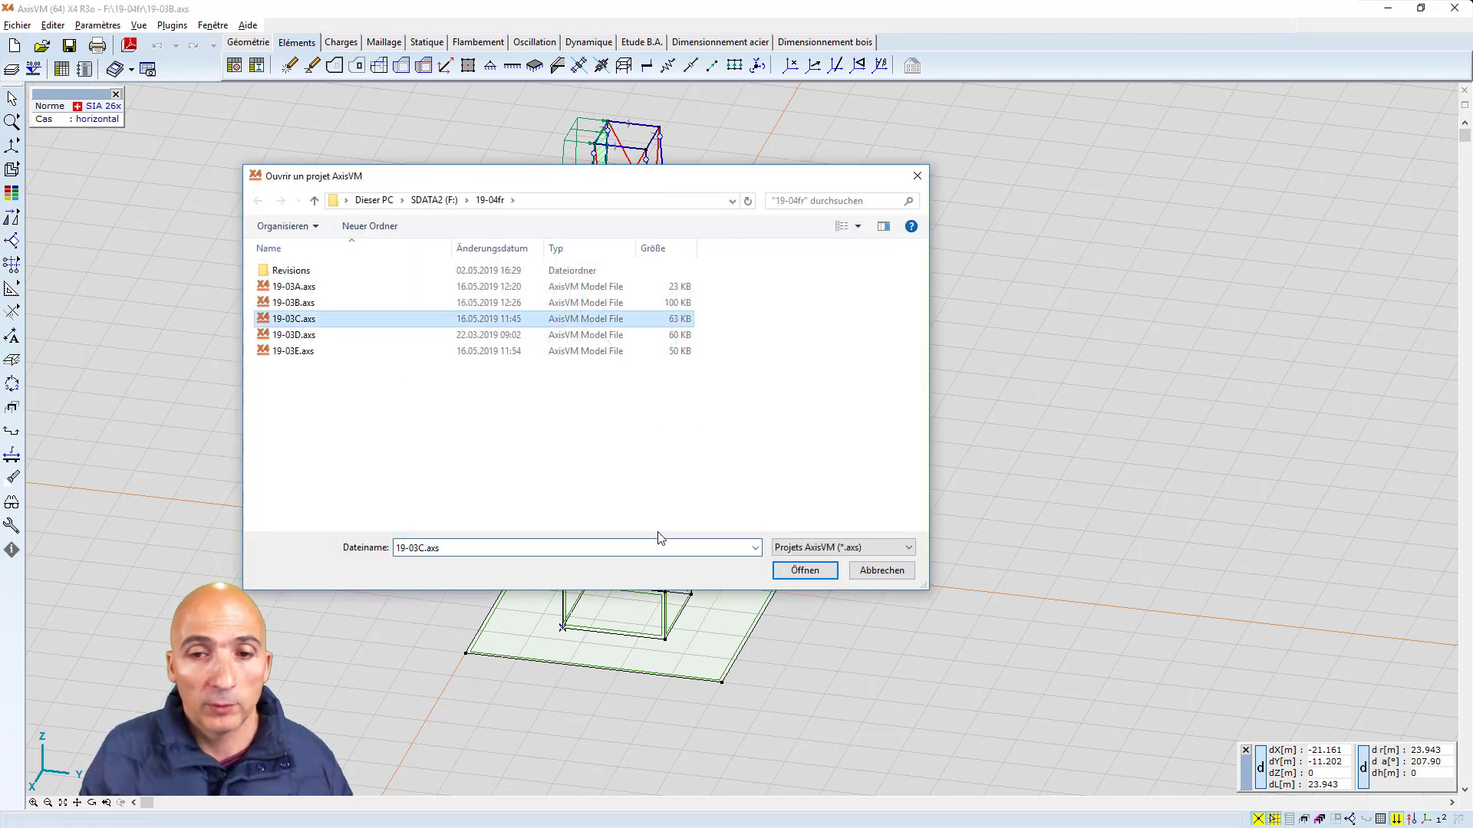
pyautogui.click(785, 569)
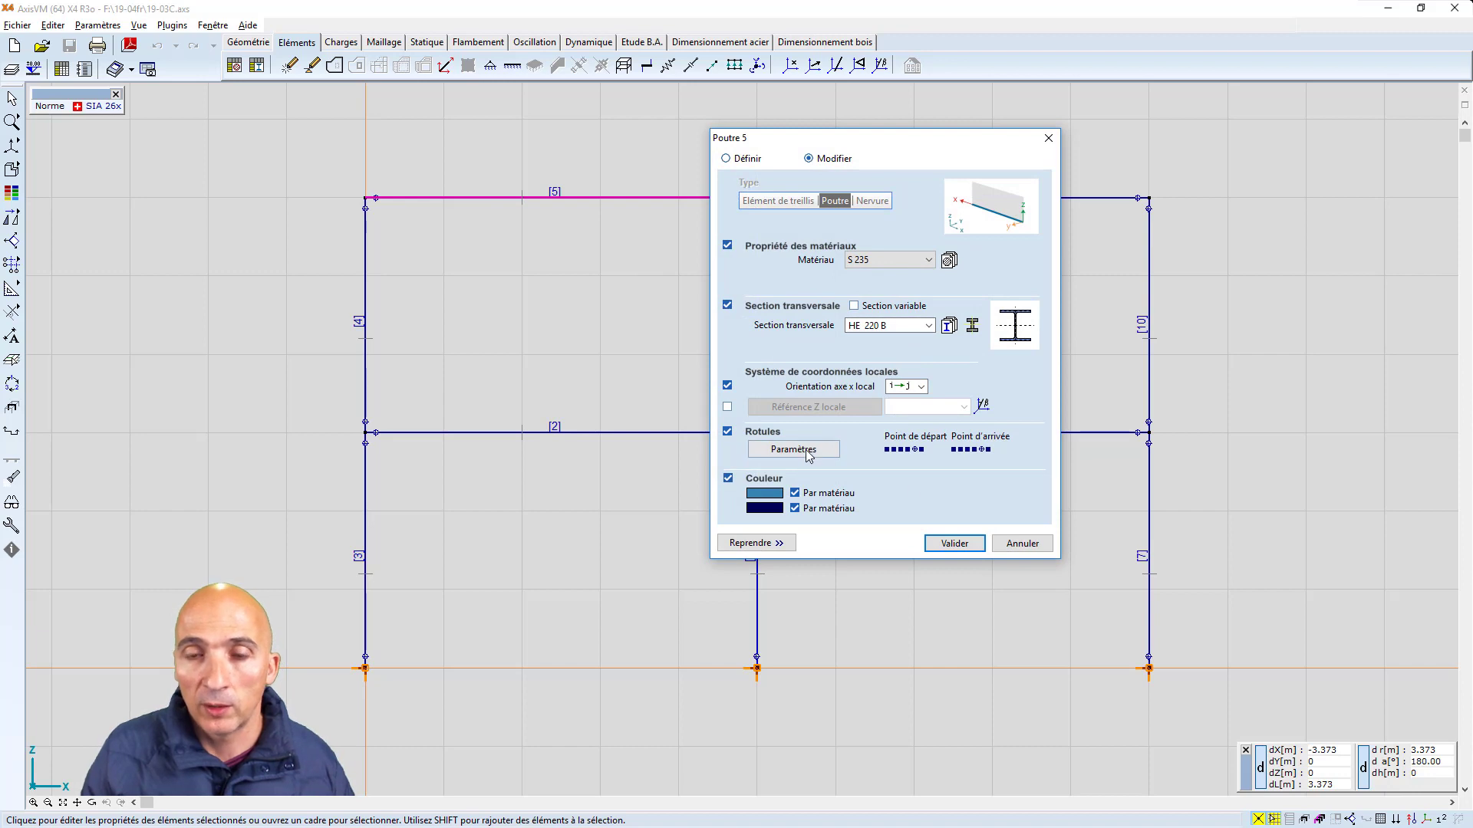
# Examine beam 5's hinge parameters, switching the start point's θy to a full hinge and back to the rotational spring
pyautogui.click(808, 451)
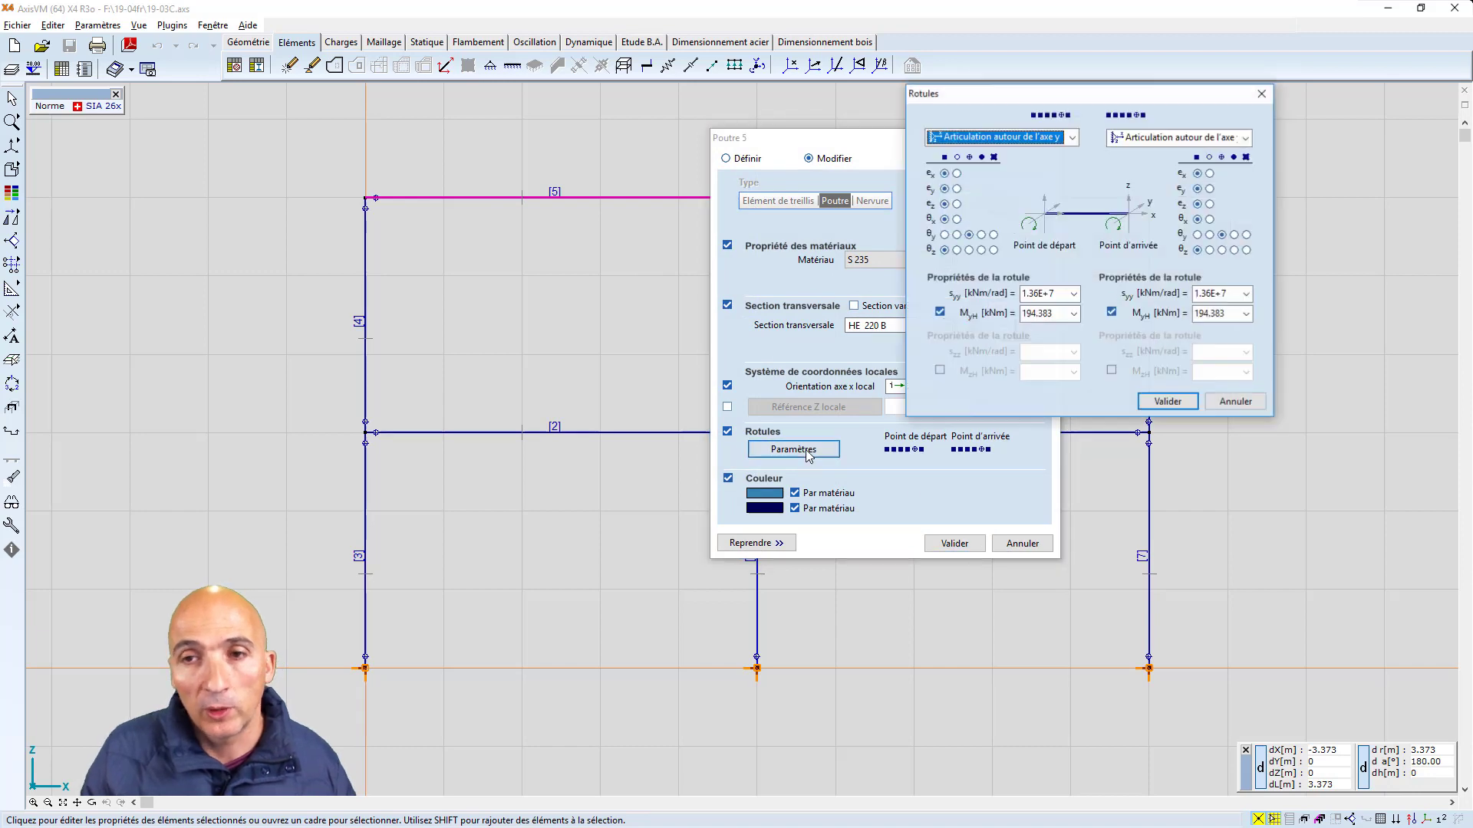
pyautogui.click(956, 234)
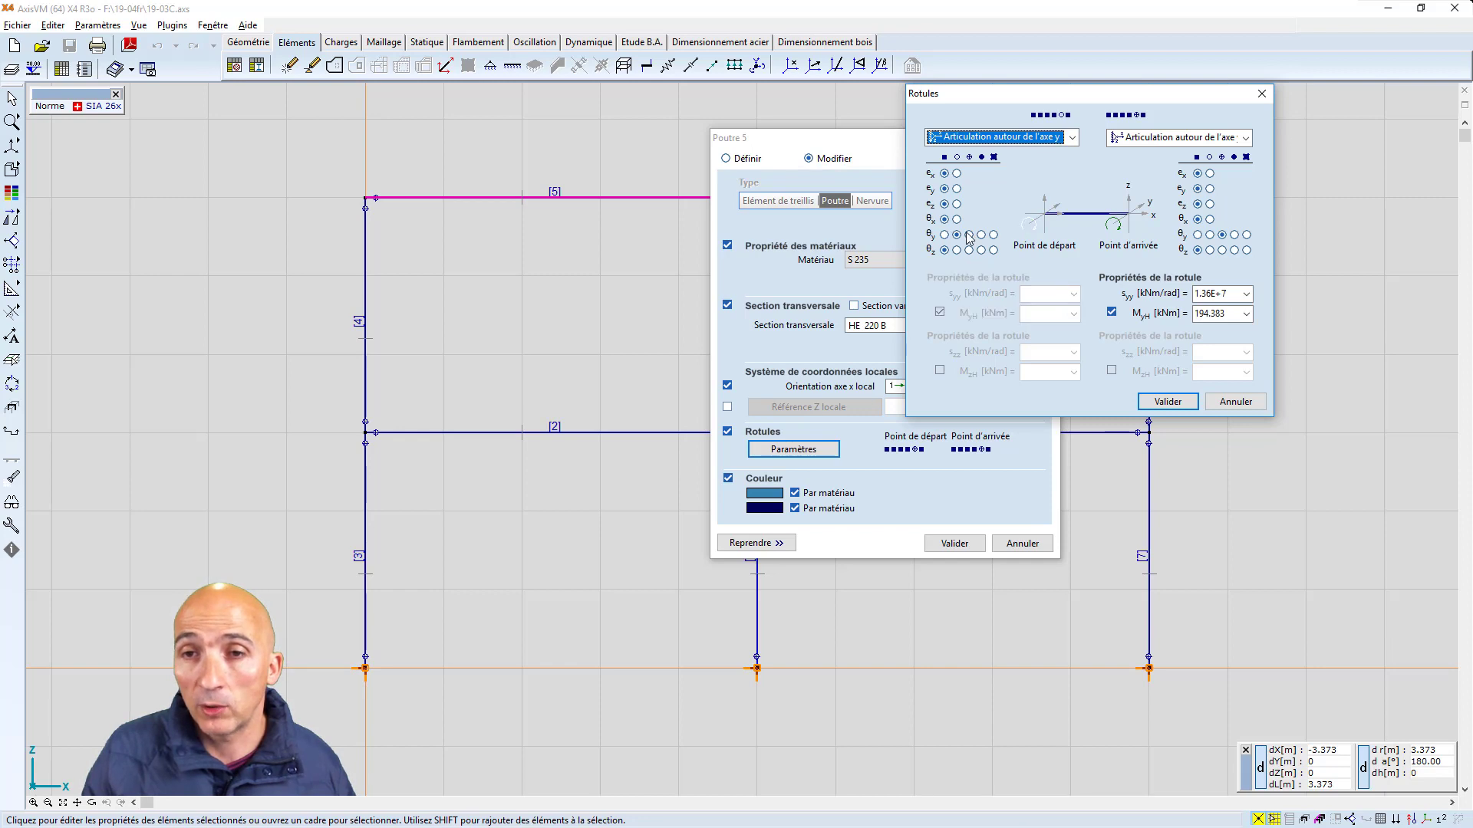
pyautogui.click(969, 234)
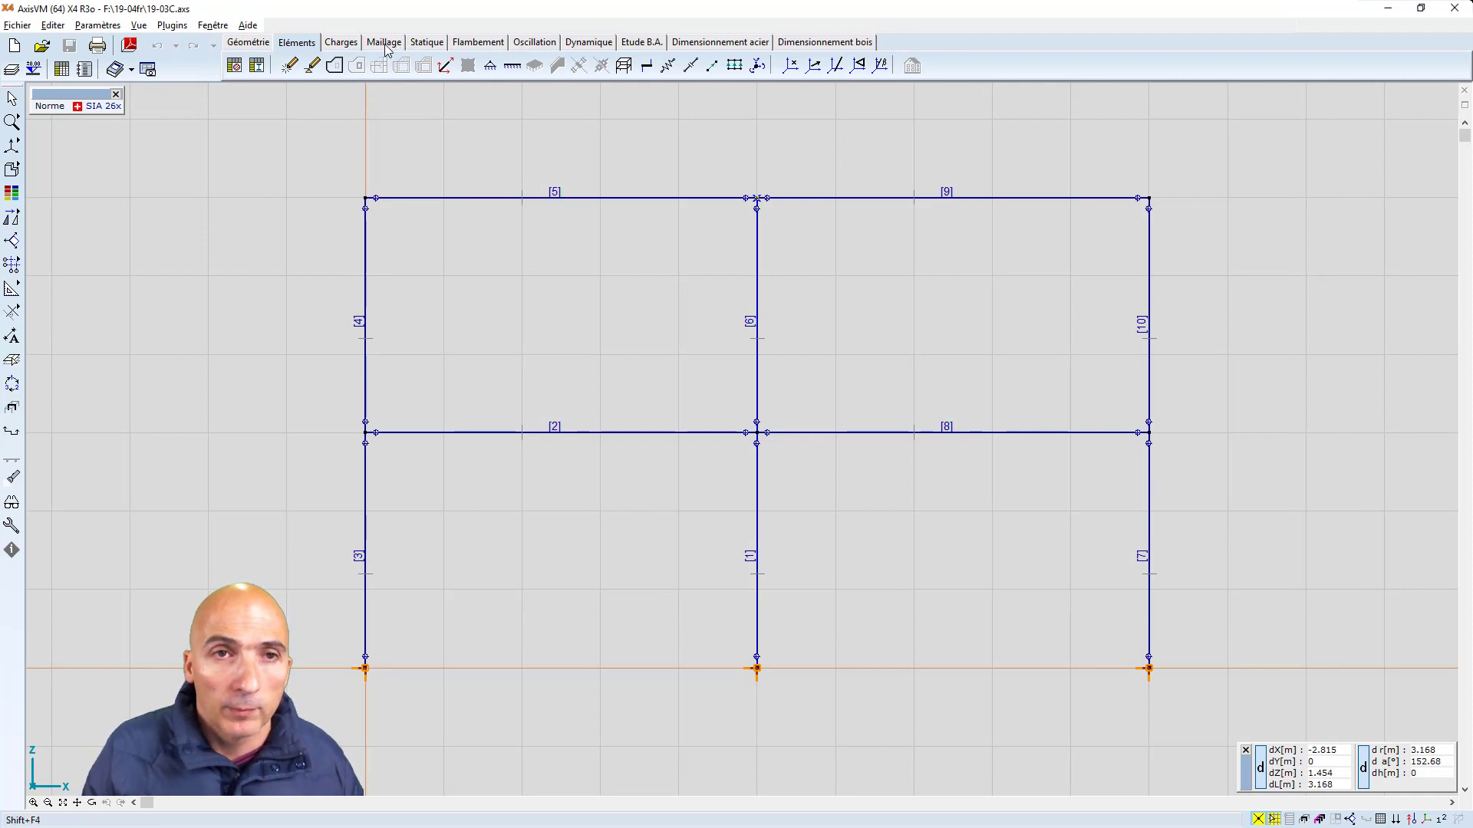
# Review the frame's ST1 loads, show the static My diagram at increment 31 and read the moment at beam 8's end hinge
pyautogui.click(349, 44)
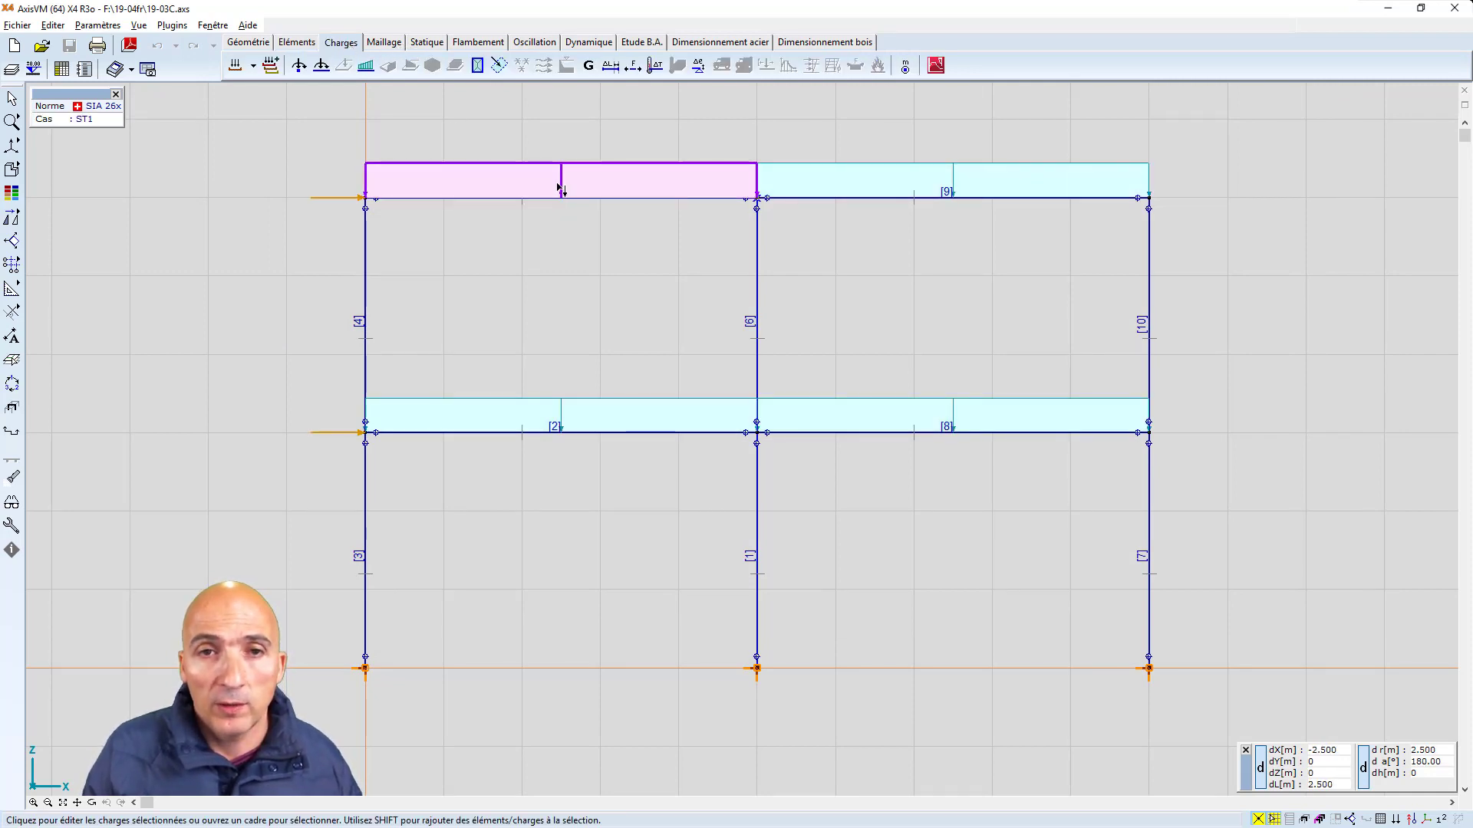
pyautogui.click(427, 42)
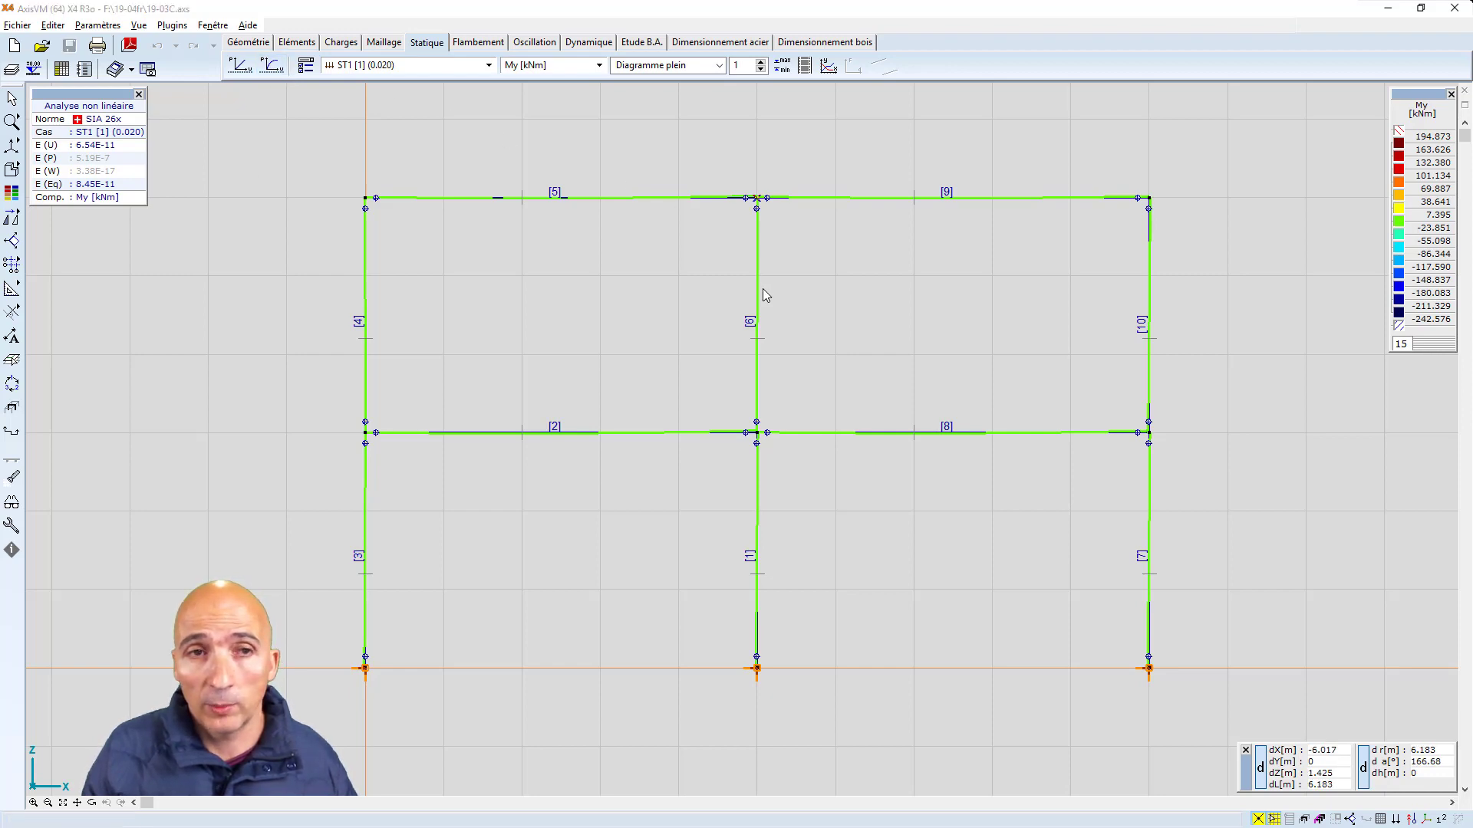
pyautogui.moveTo(0, 242); pyautogui.dragTo(1033, 240)
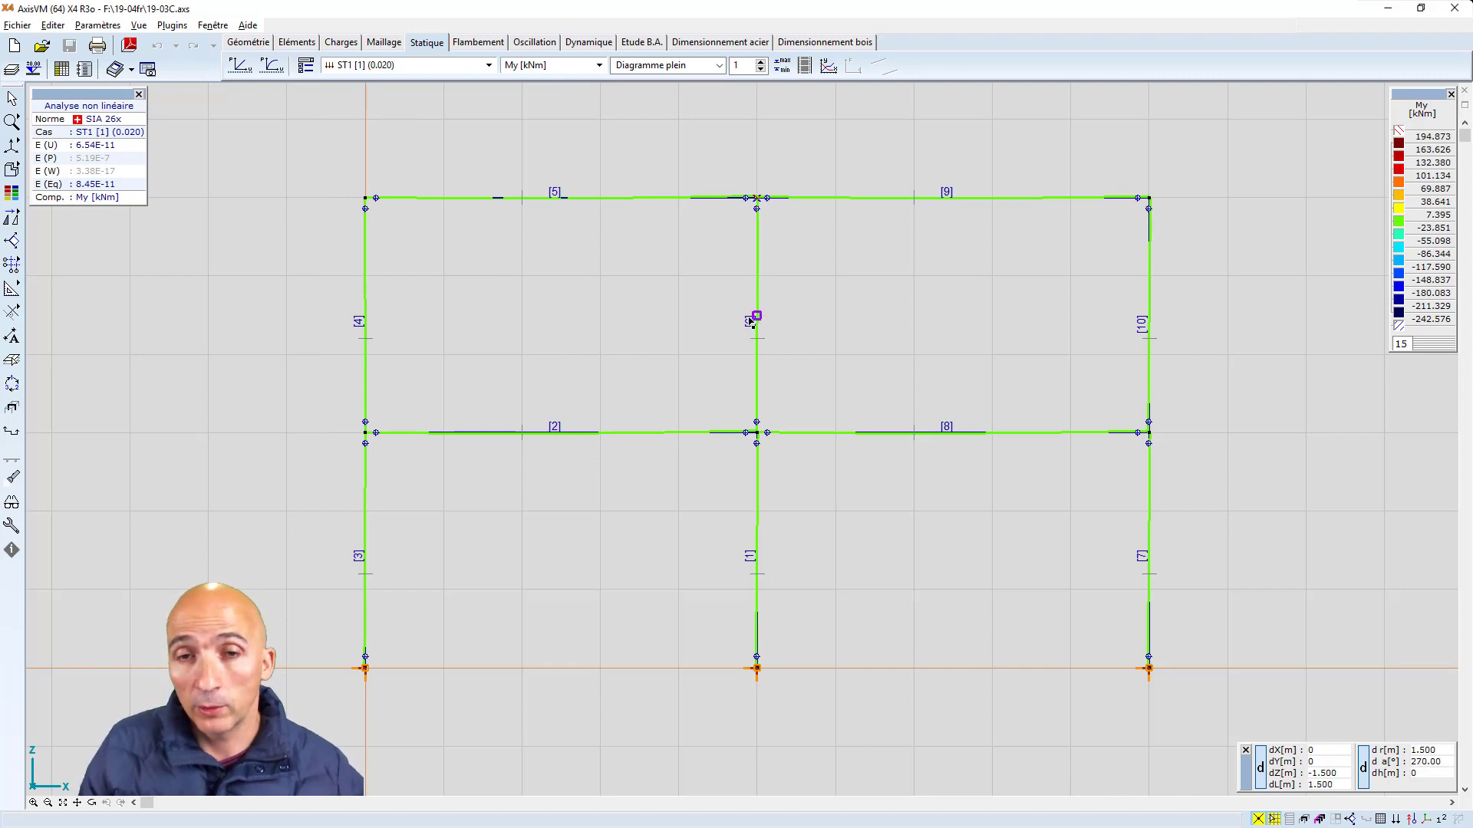
pyautogui.press('Down')
pyautogui.press('Down')
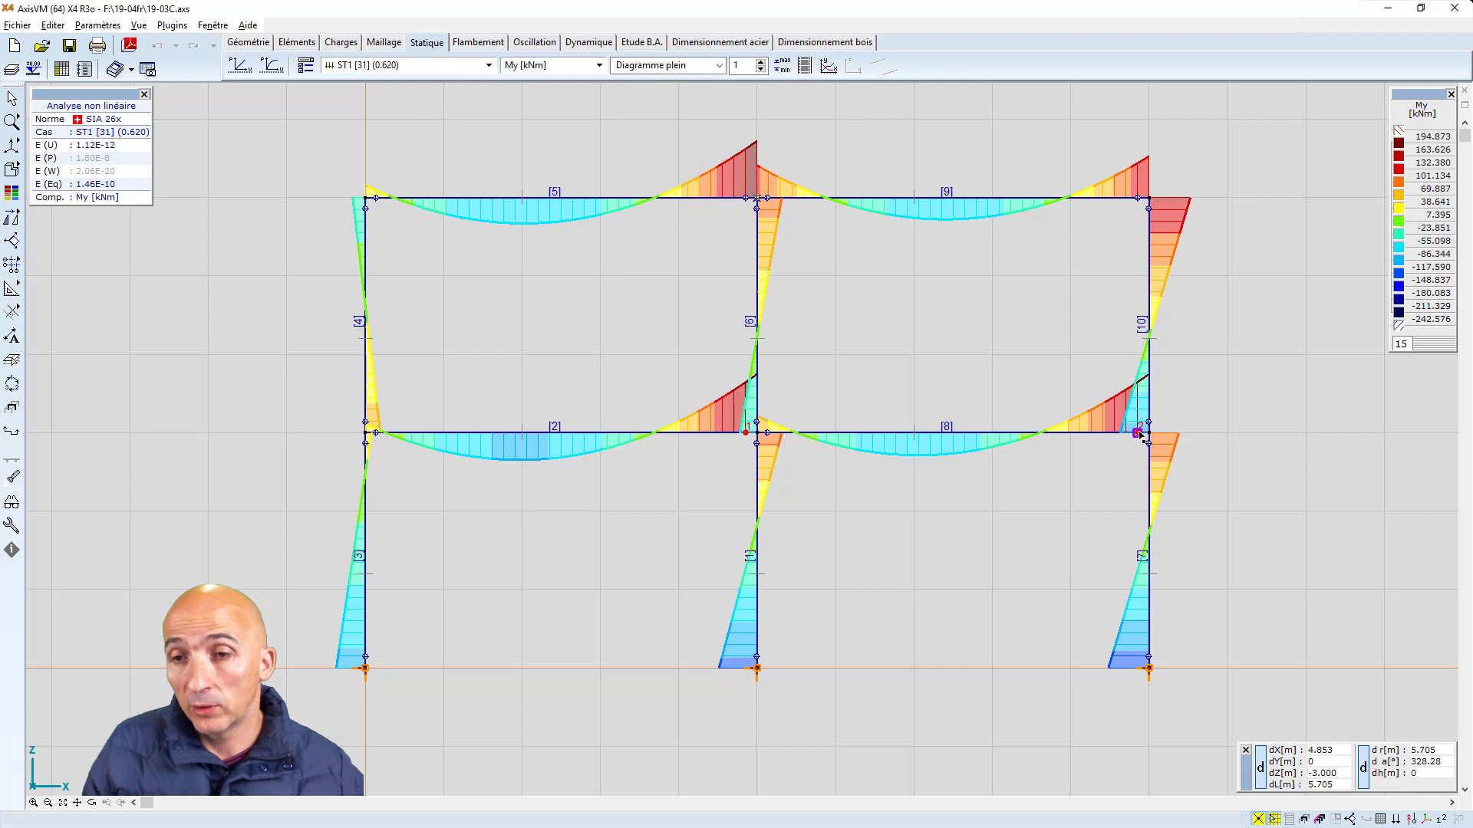
pyautogui.moveTo(1138, 433)
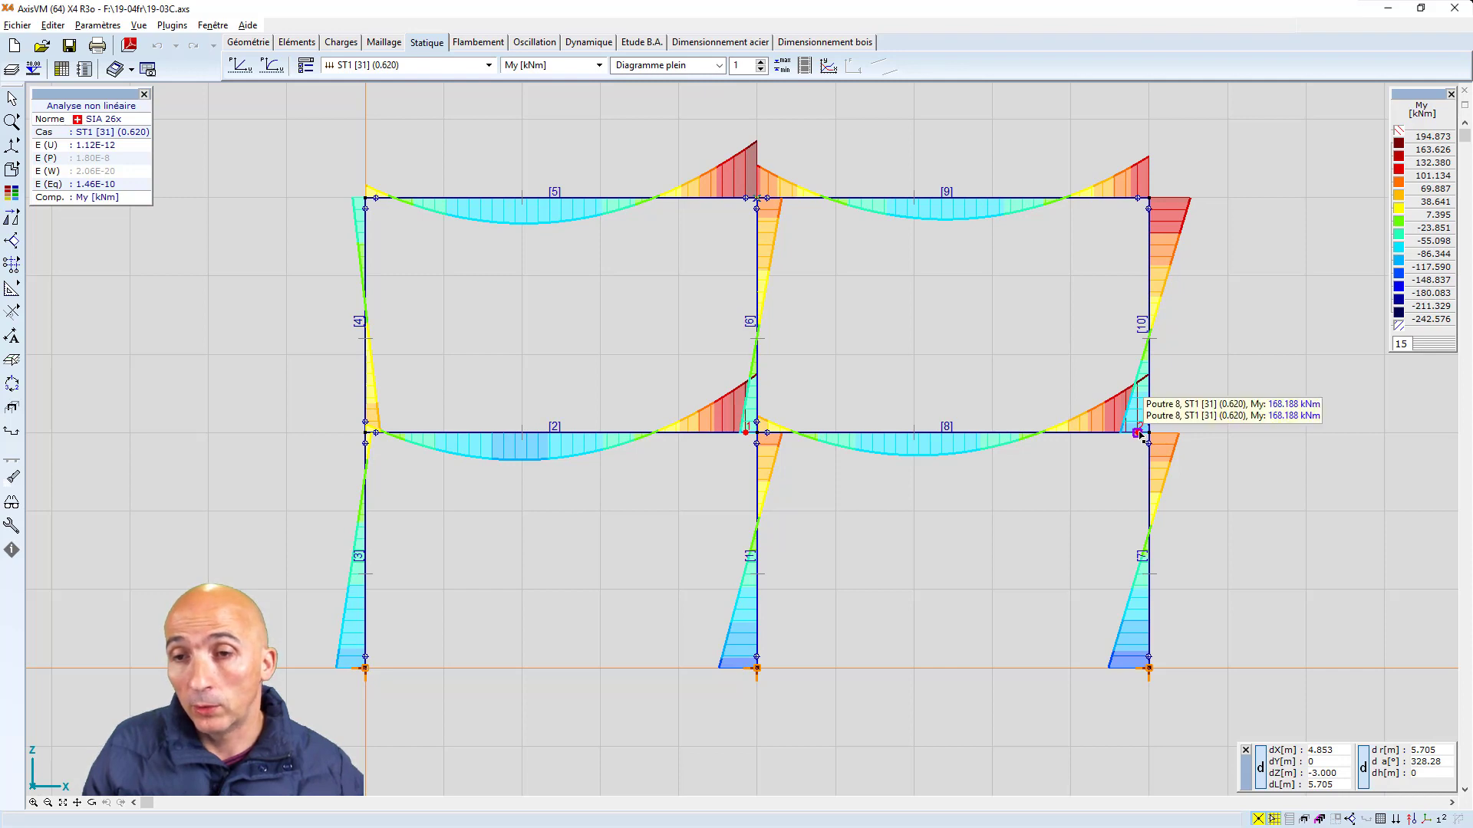
# Advance the frame's My diagram through the load increments to increment 39 to follow the plastic hinge formation
pyautogui.press('Down')
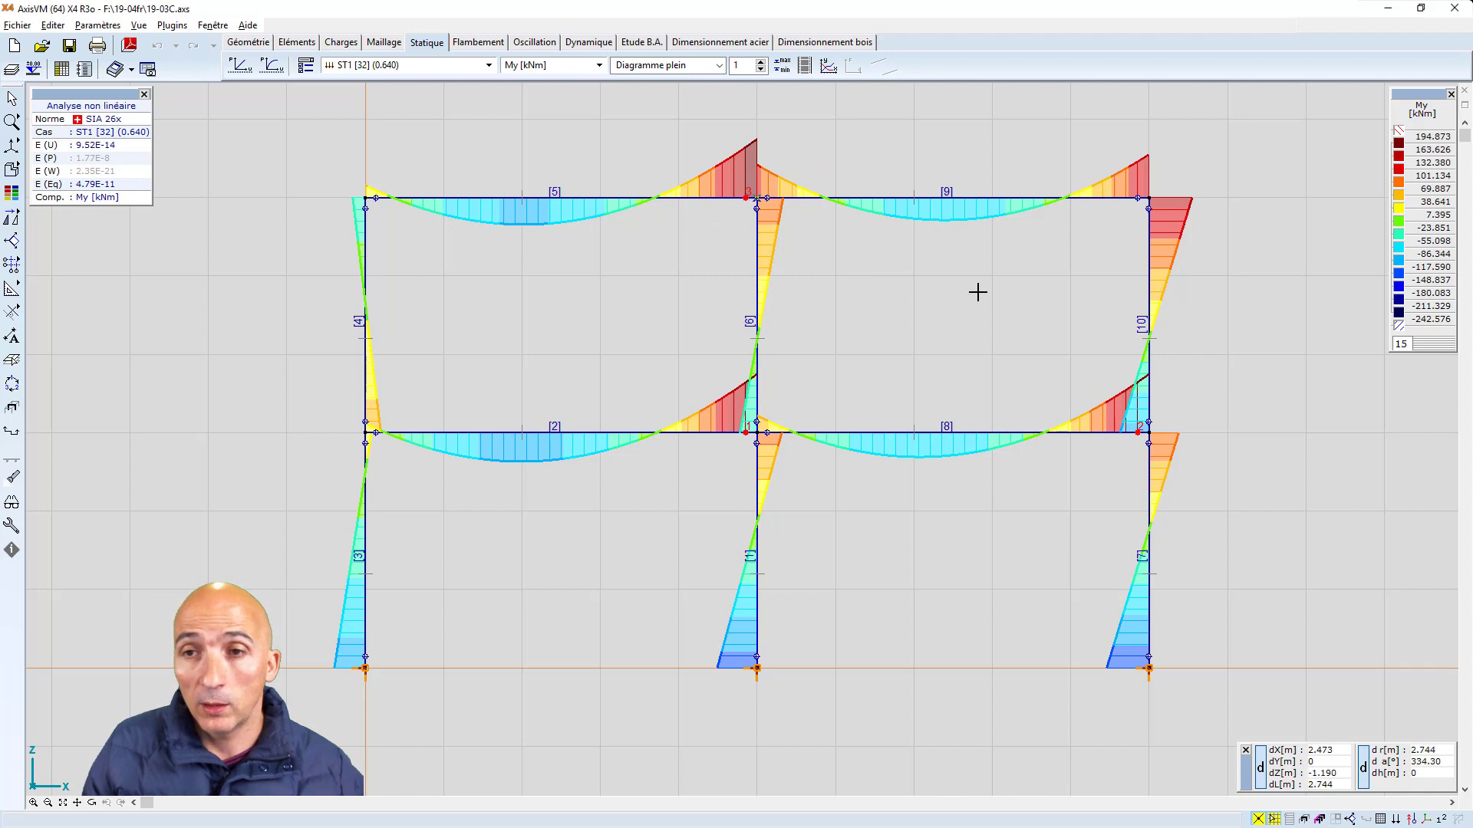
pyautogui.press('Down')
pyautogui.press('Down')
pyautogui.press('Down')
pyautogui.press('Down')
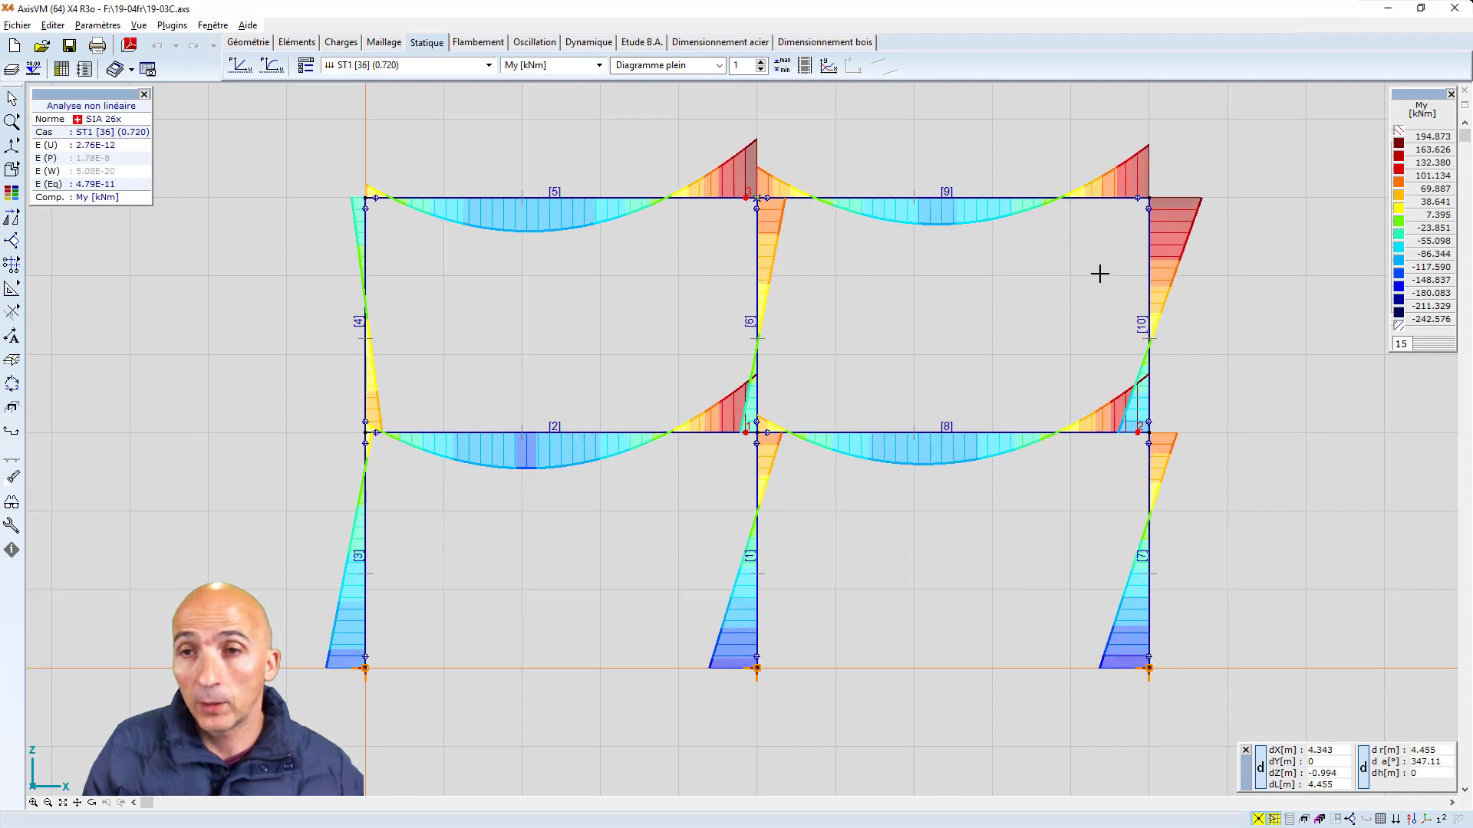
pyautogui.press('Down')
pyautogui.press('Down')
pyautogui.press('Down')
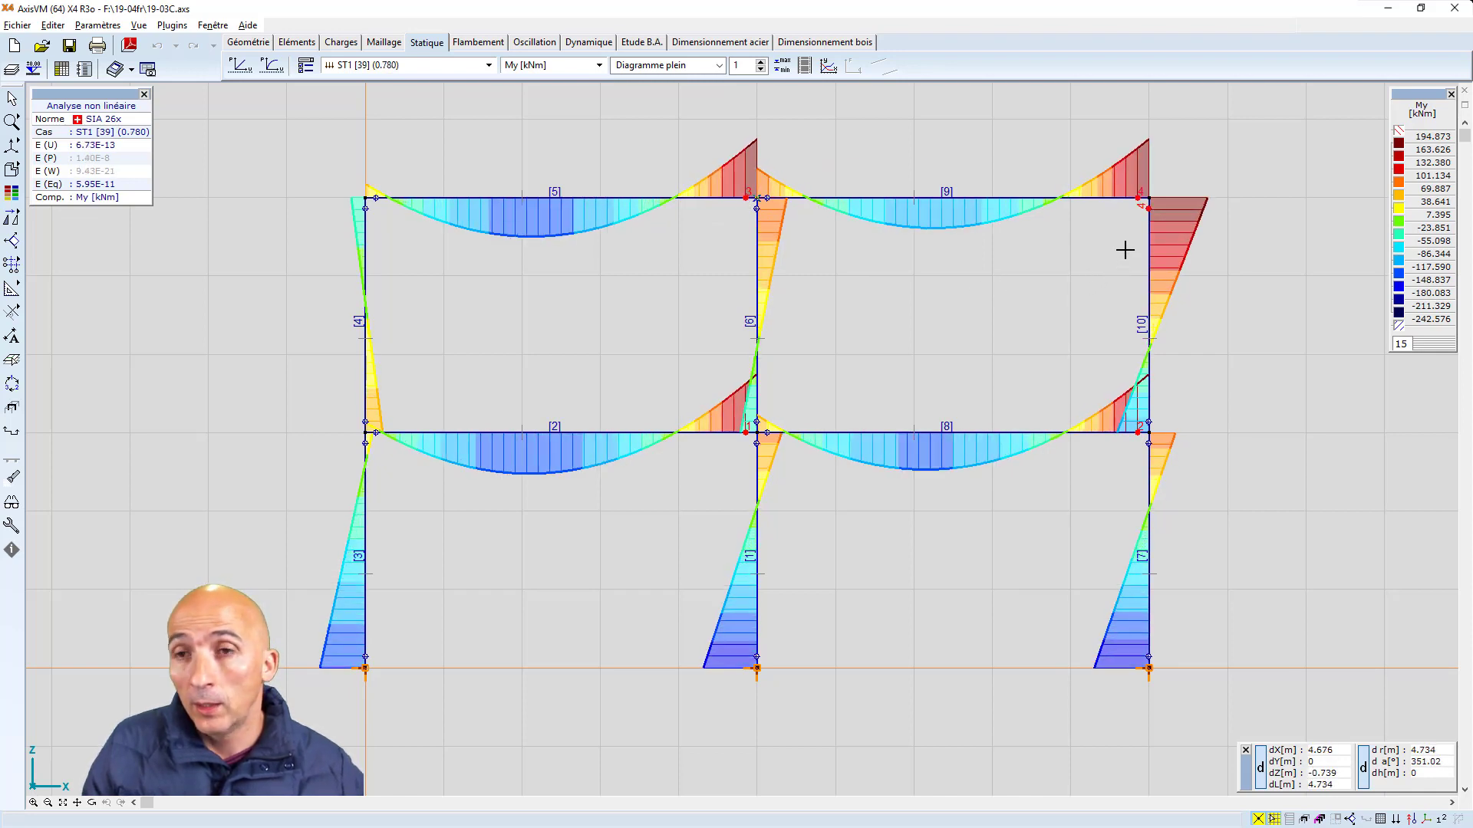
# Plot the nonlinear analysis diagram with eX of node 6 on X1 and My of beam 2 at node 2 on Y1
pyautogui.click(828, 66)
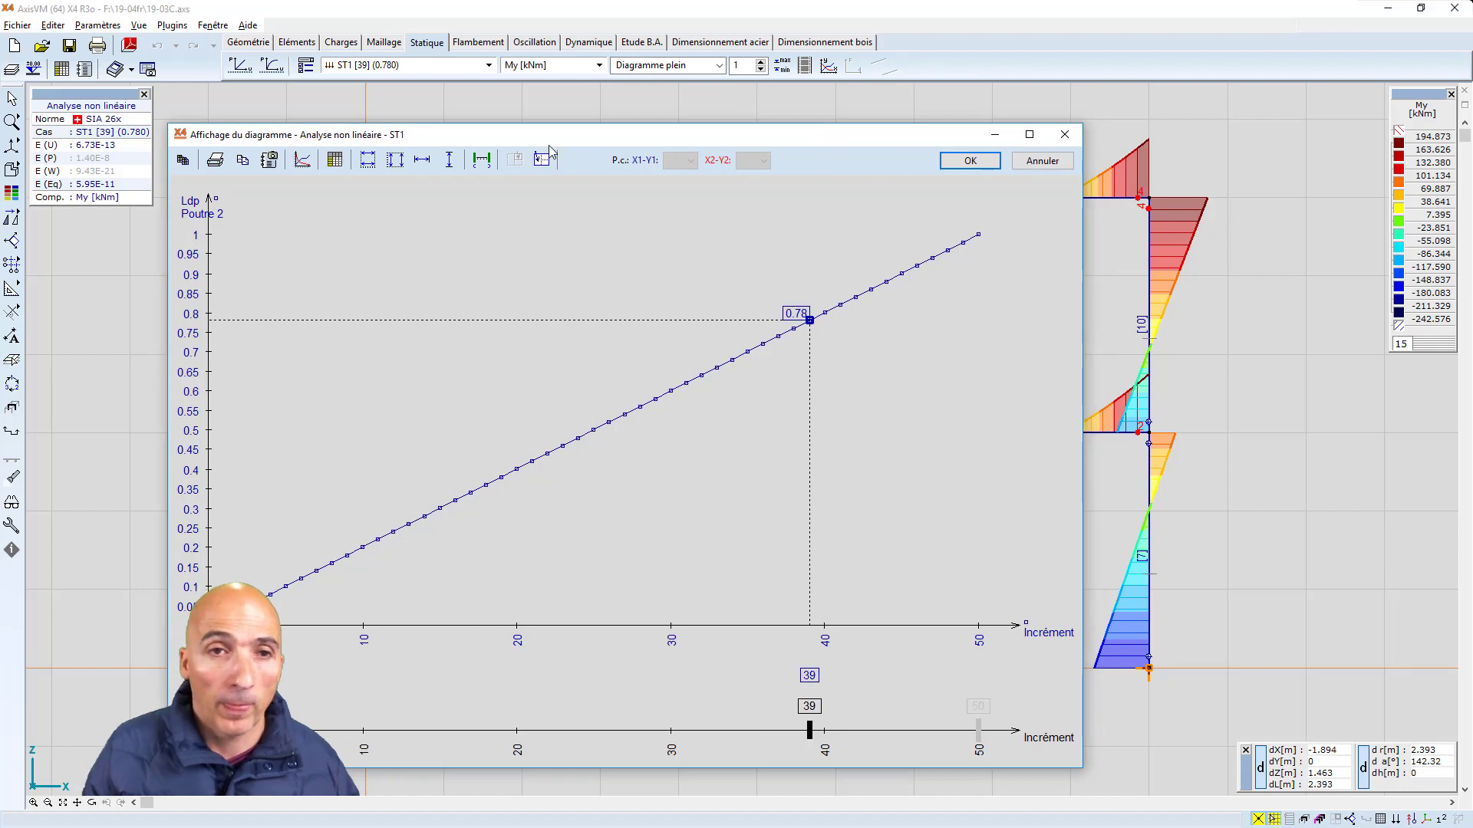
pyautogui.click(302, 162)
pyautogui.click(1132, 163)
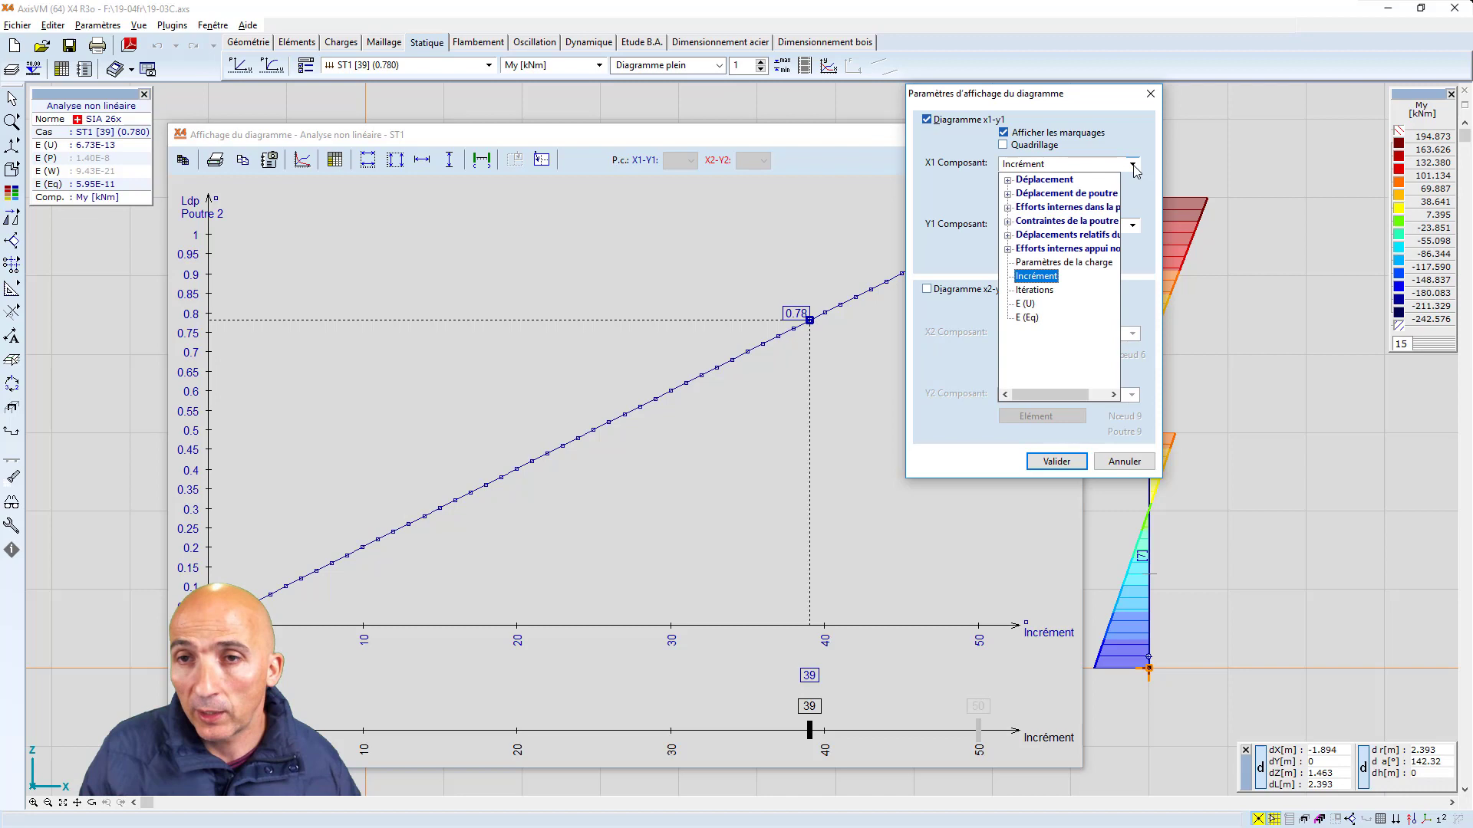
pyautogui.click(1008, 180)
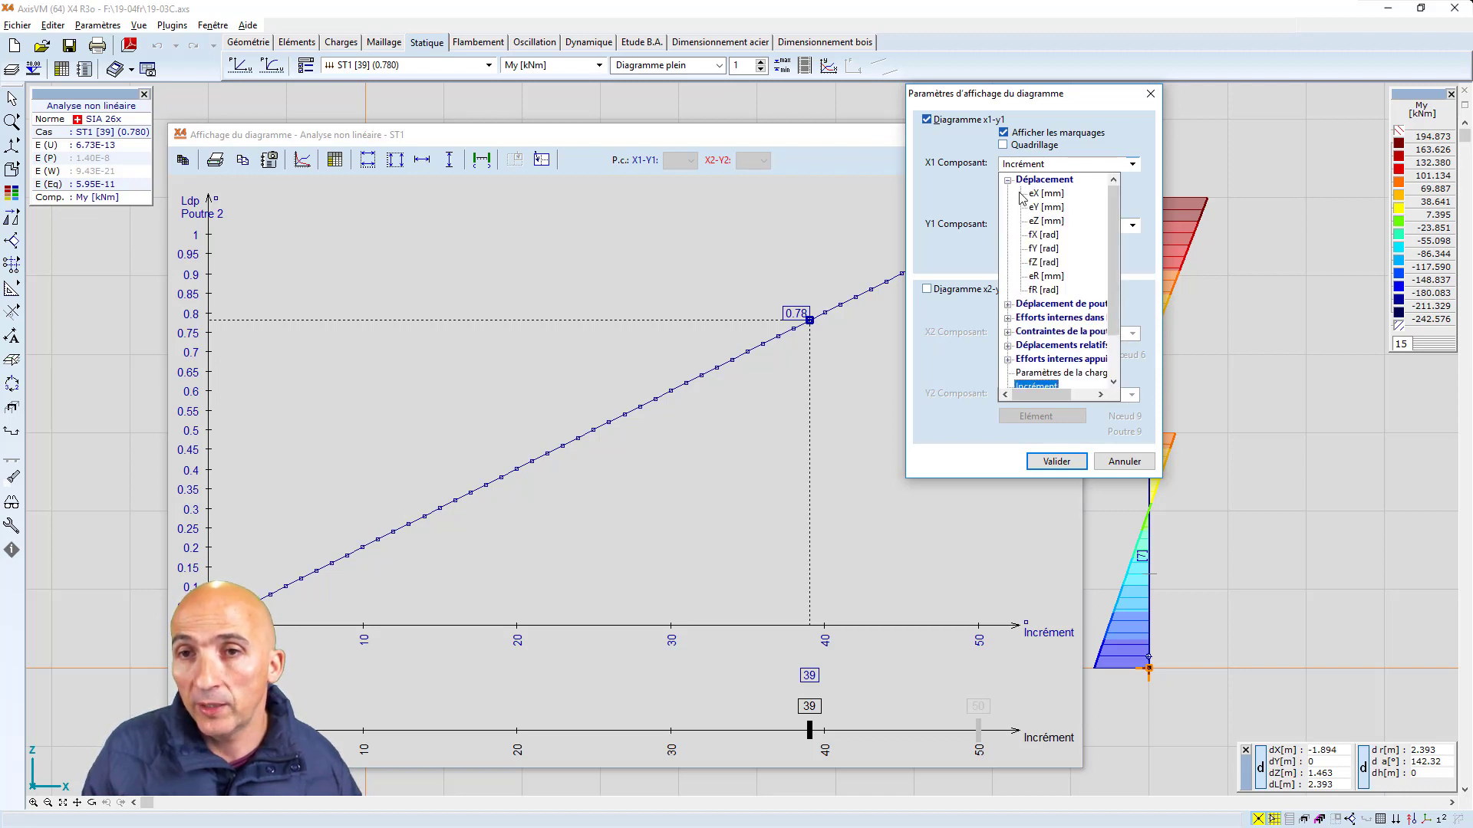
pyautogui.click(1045, 193)
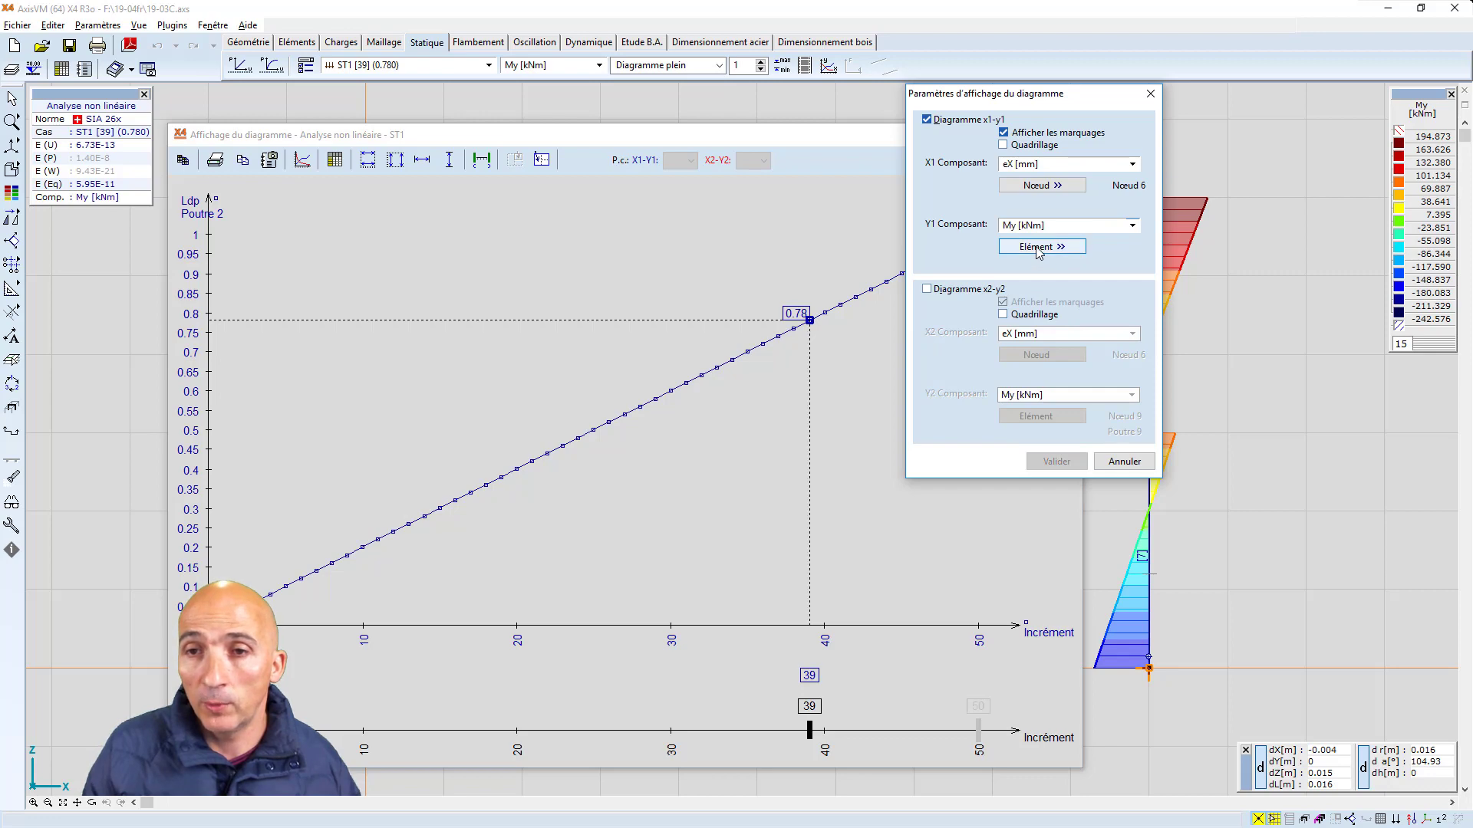
pyautogui.click(1040, 247)
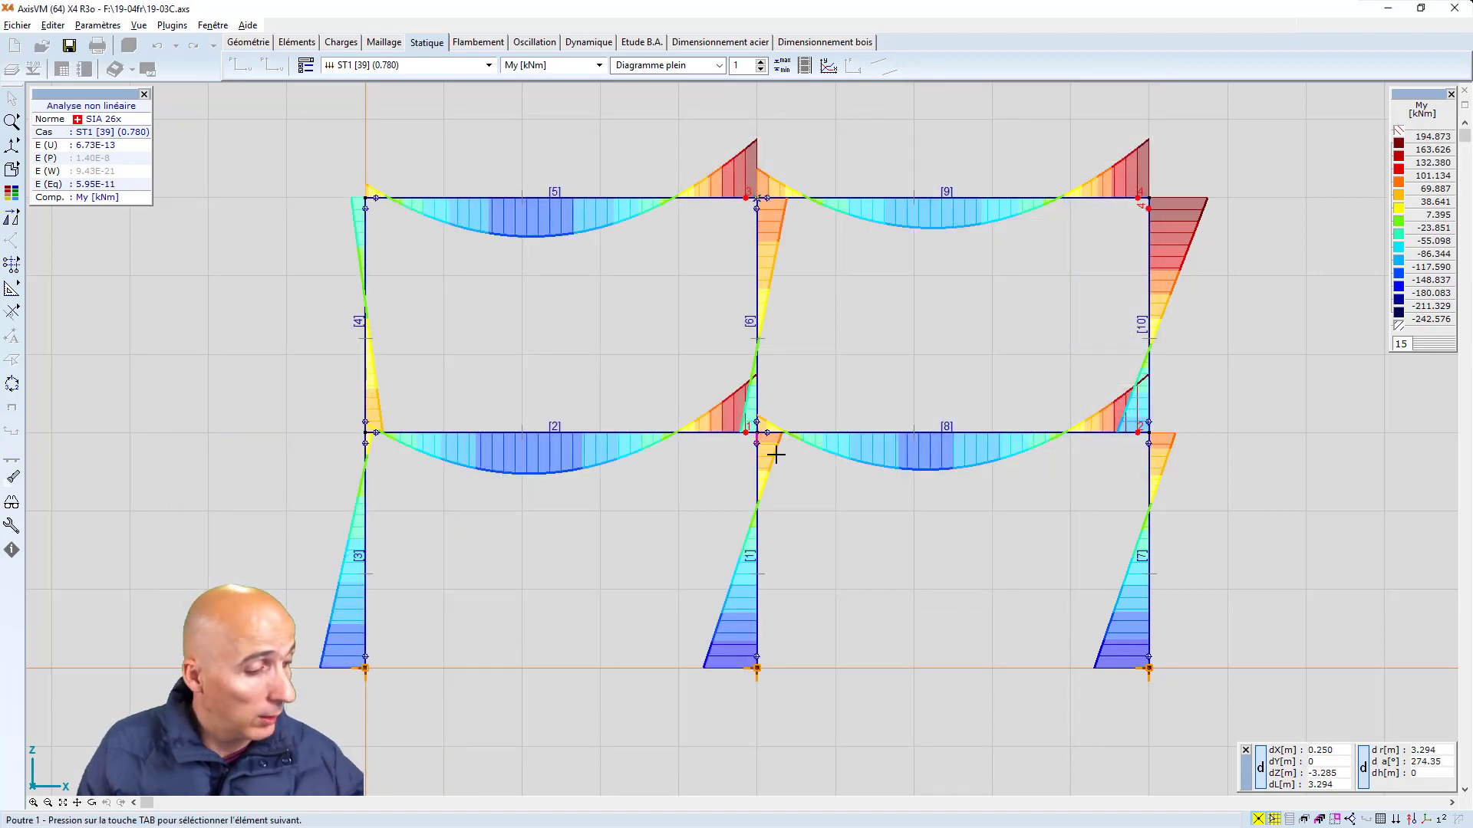
pyautogui.click(775, 455)
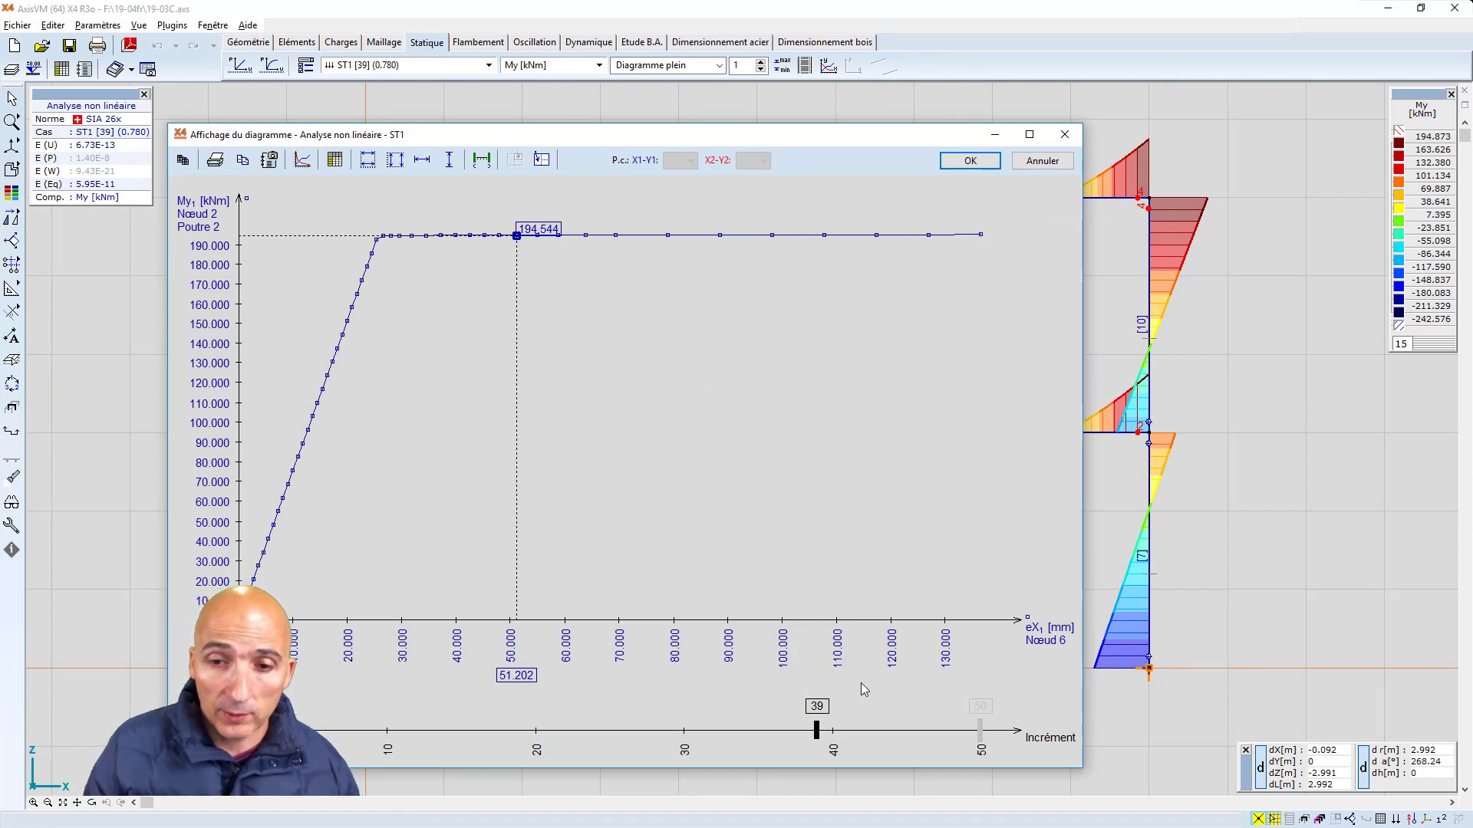
# Move the diagram's increment marker back to 32 and limit the plotted range to increment 42
pyautogui.press('Left')
pyautogui.press('Left')
pyautogui.press('Left')
pyautogui.press('Left')
pyautogui.press('Left')
pyautogui.press('Left')
pyautogui.press('Left')
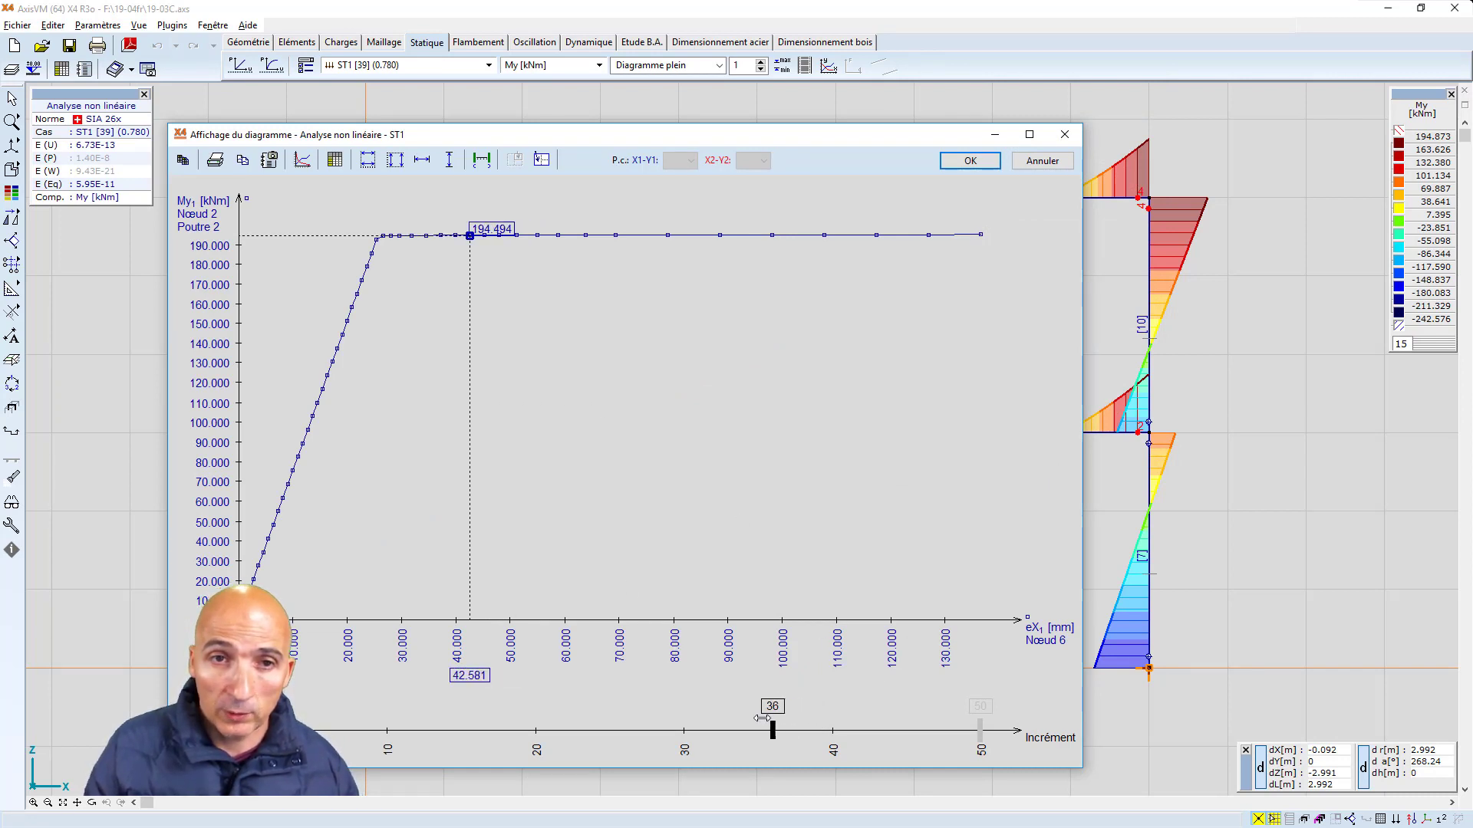
pyautogui.moveTo(842, 723); pyautogui.dragTo(732, 721)
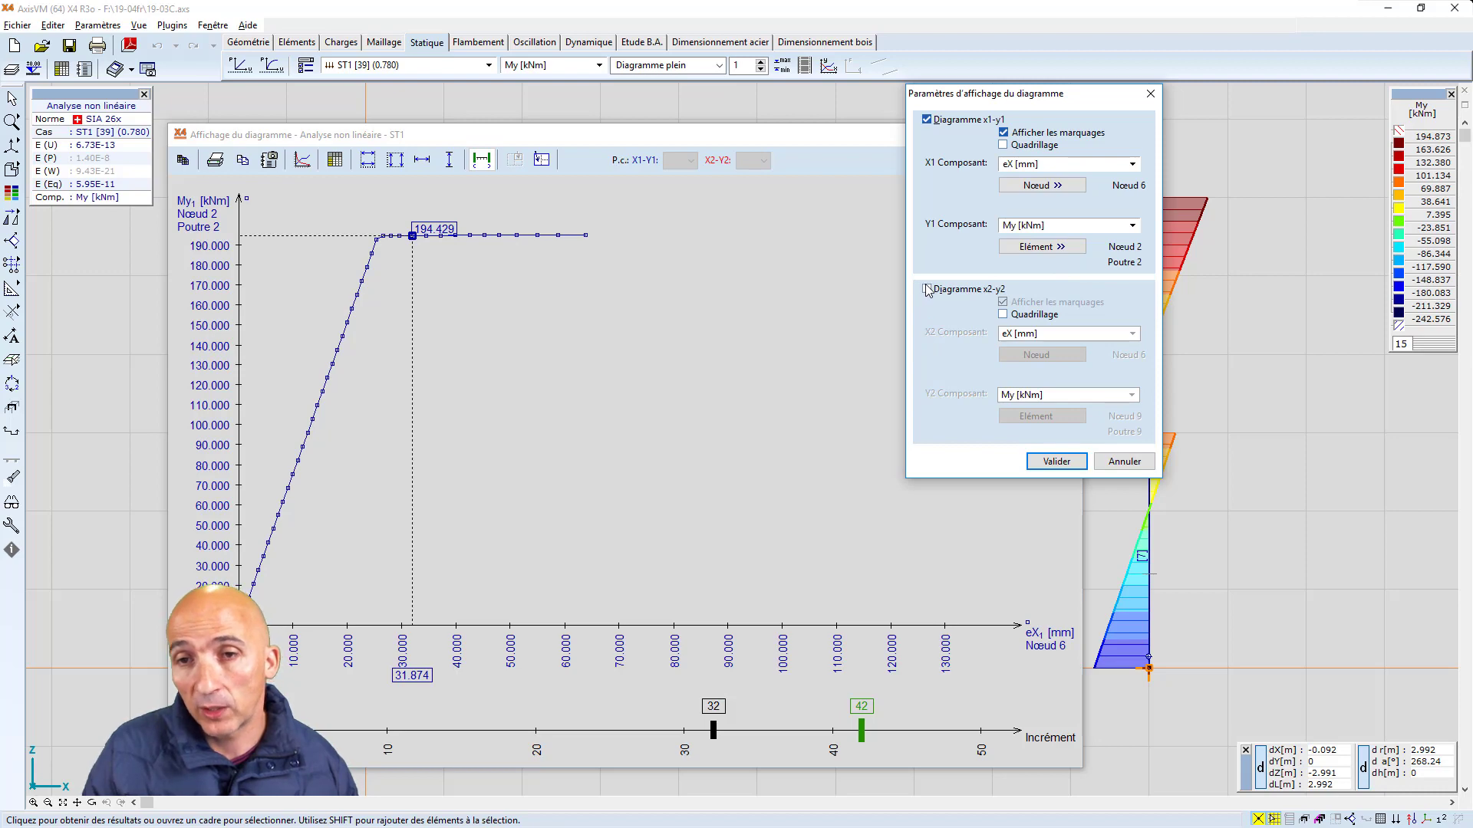
pyautogui.click(926, 289)
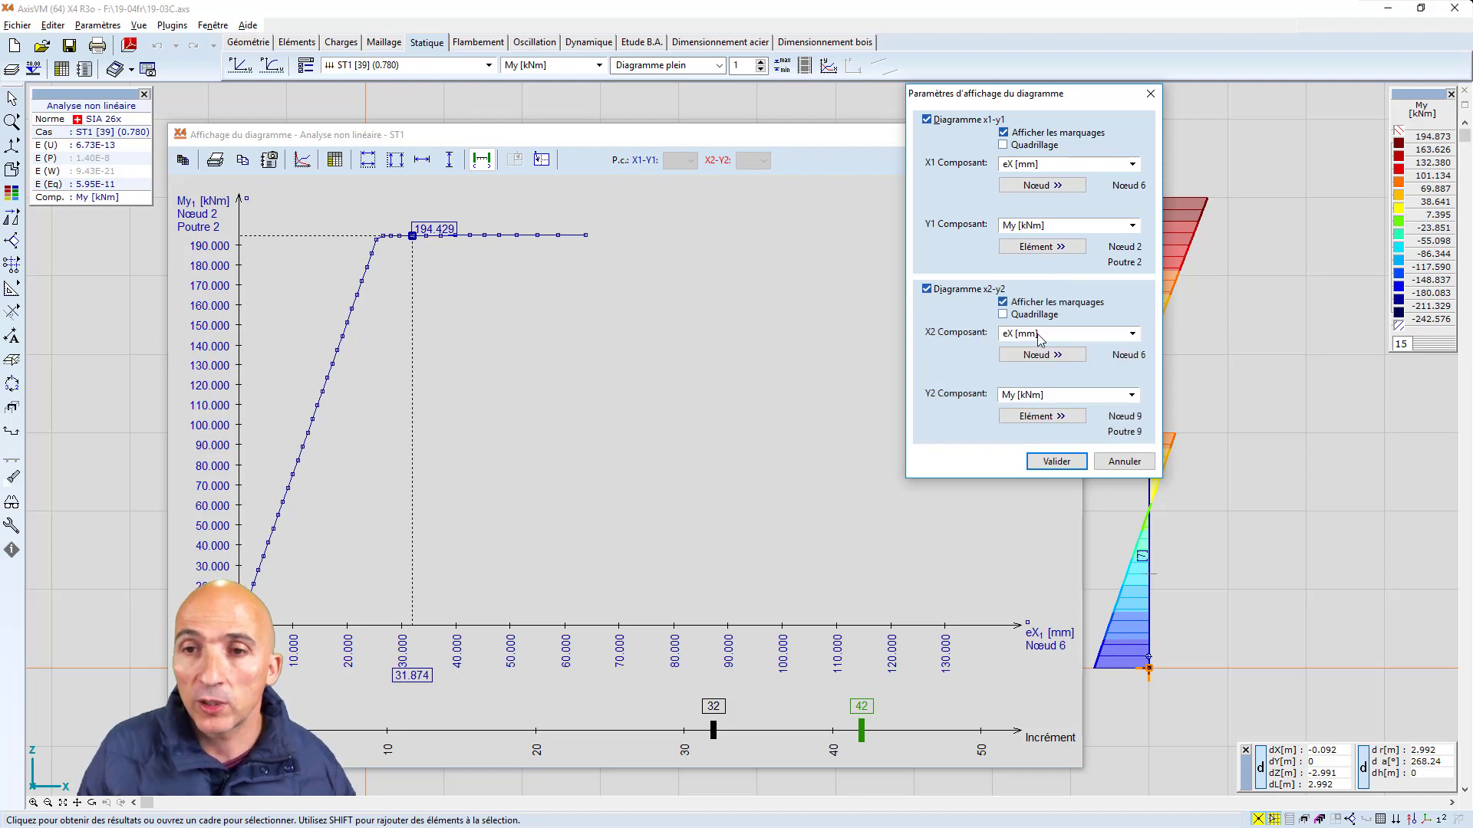
pyautogui.click(1048, 358)
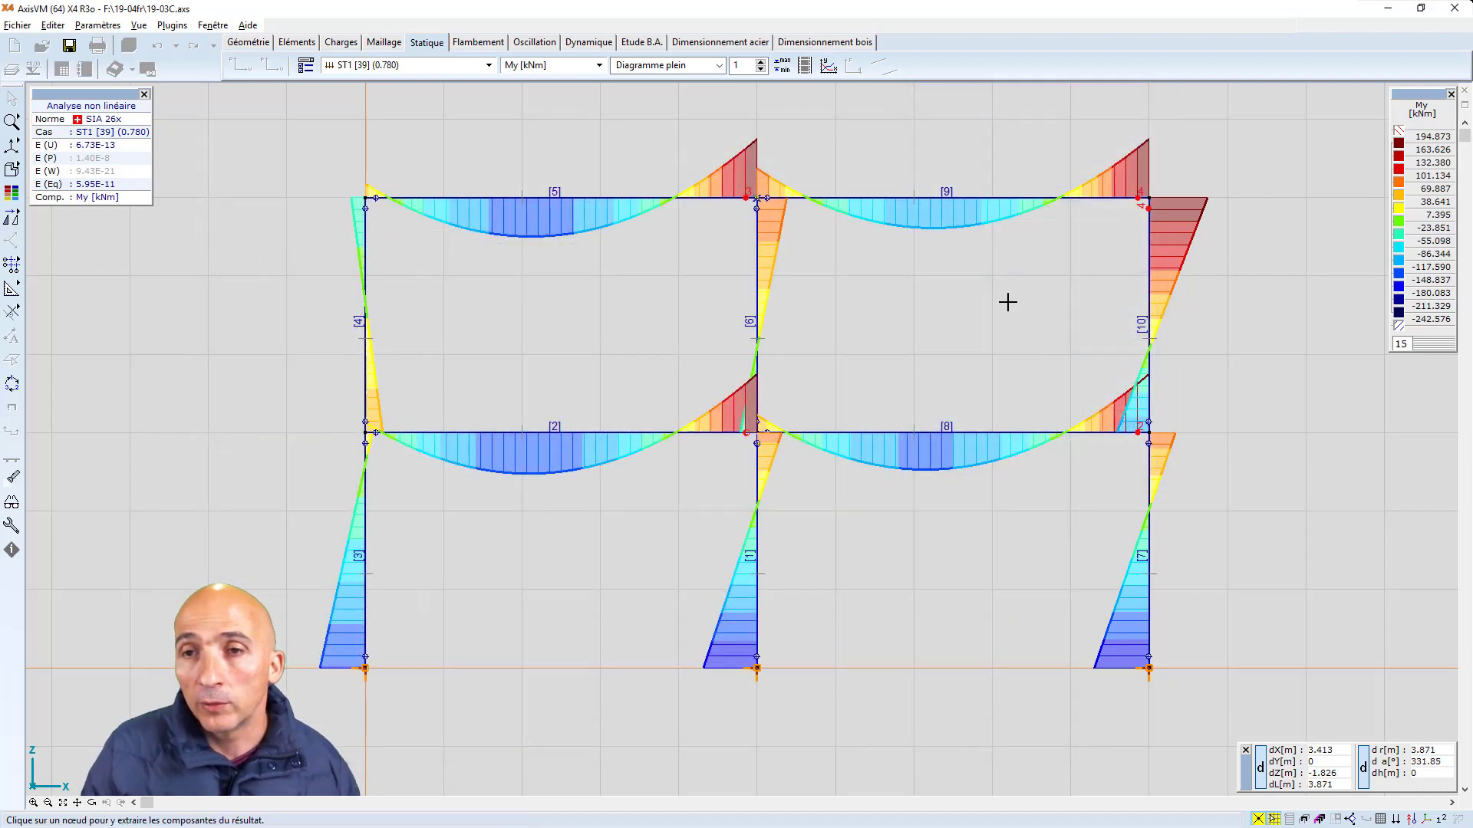
pyautogui.click(1149, 200)
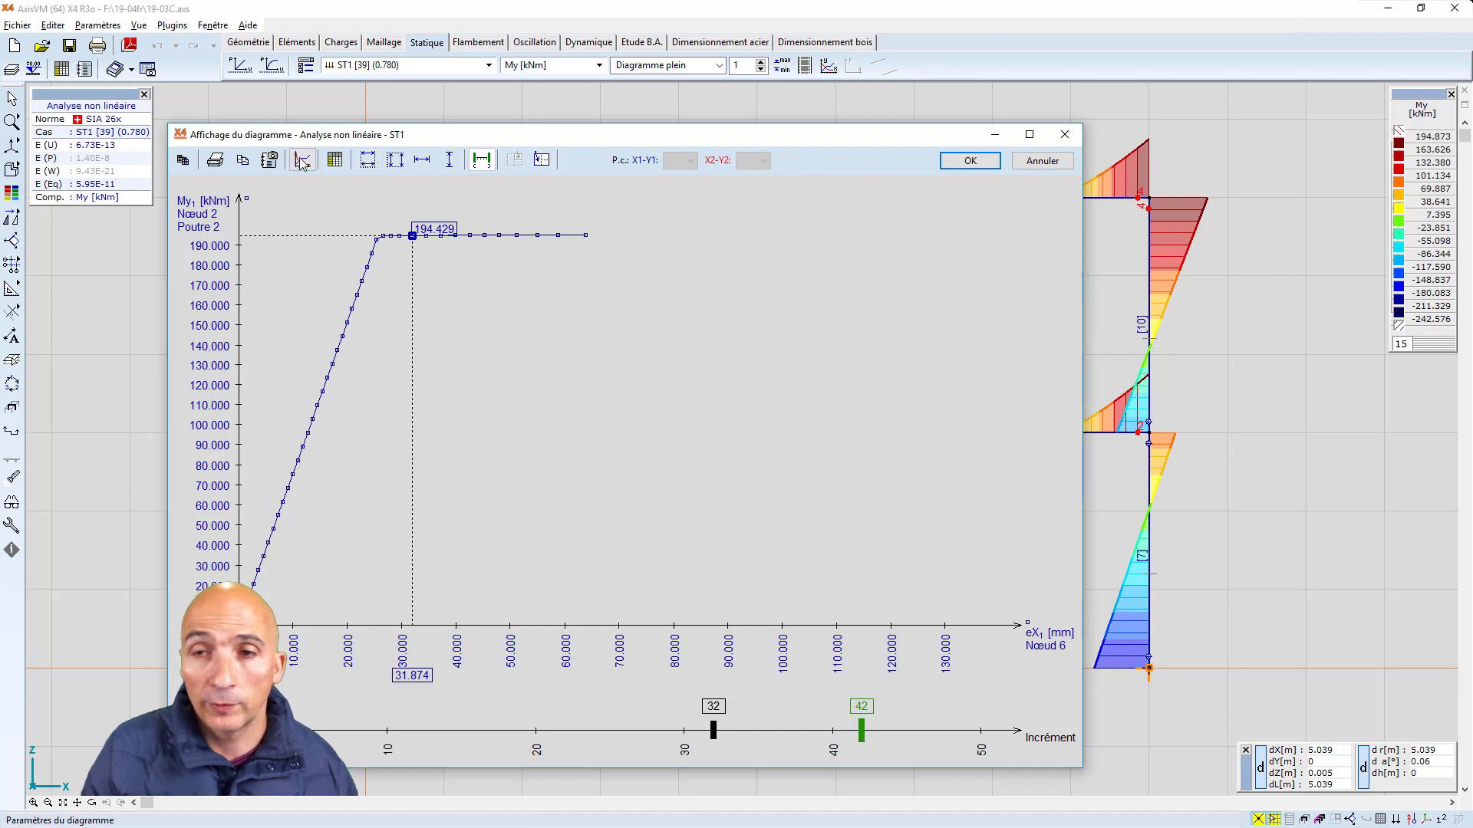
# Add the x2-y2 diagram with eX of node 6 on X2 and My of beam 9 at node 9 on Y2
pyautogui.click(481, 160)
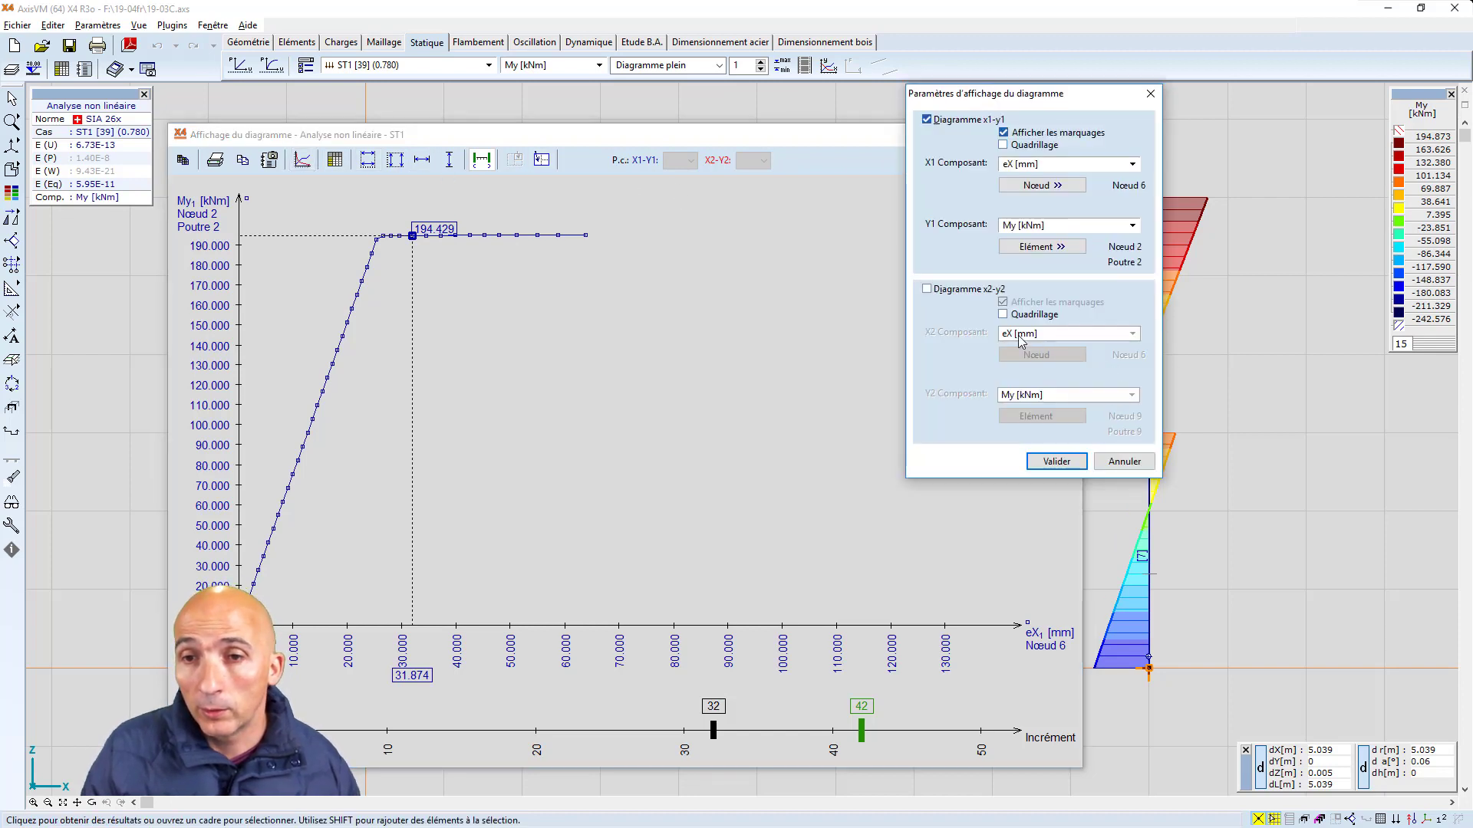
pyautogui.click(928, 293)
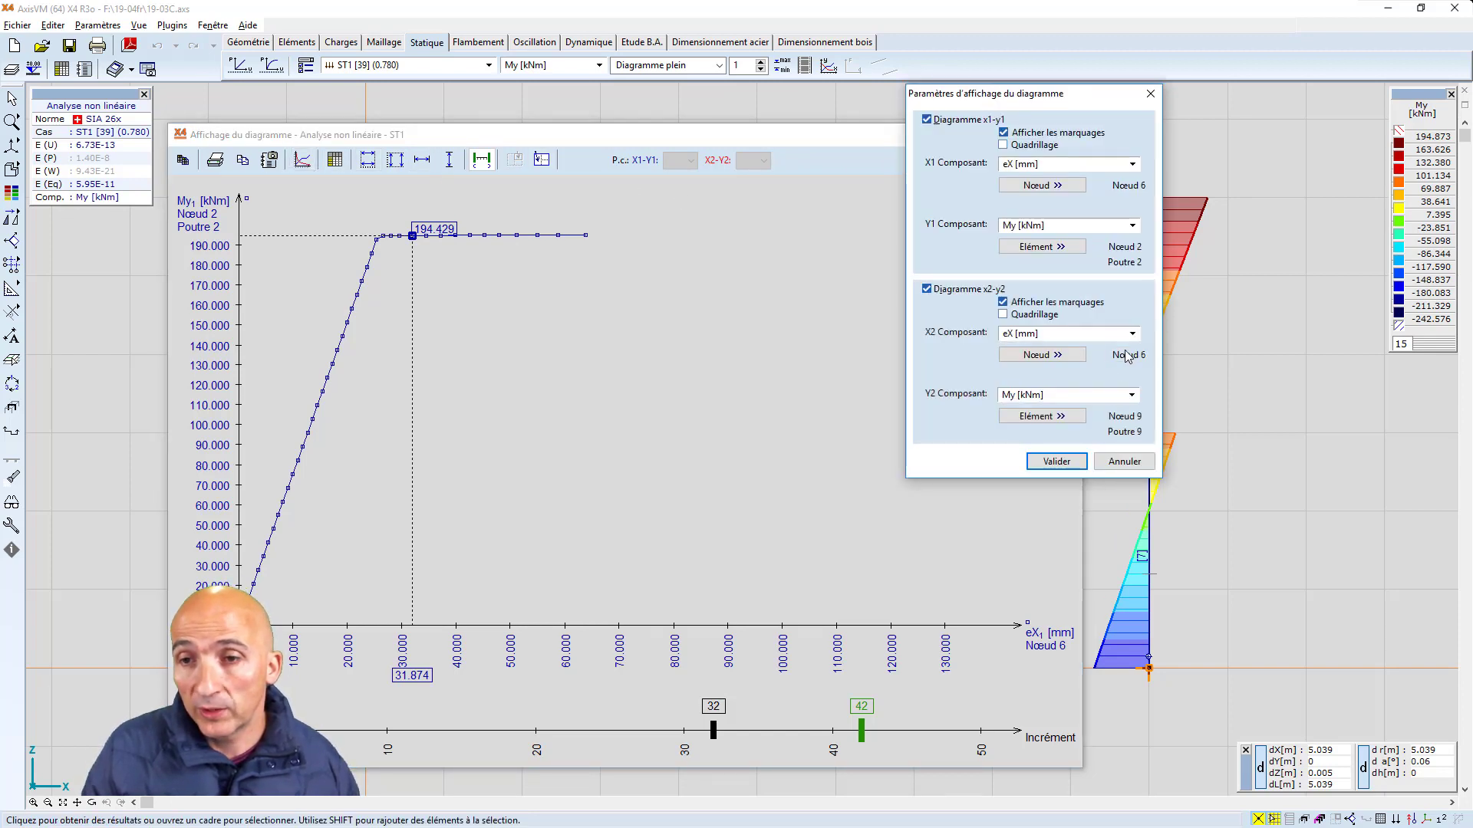
pyautogui.click(1042, 416)
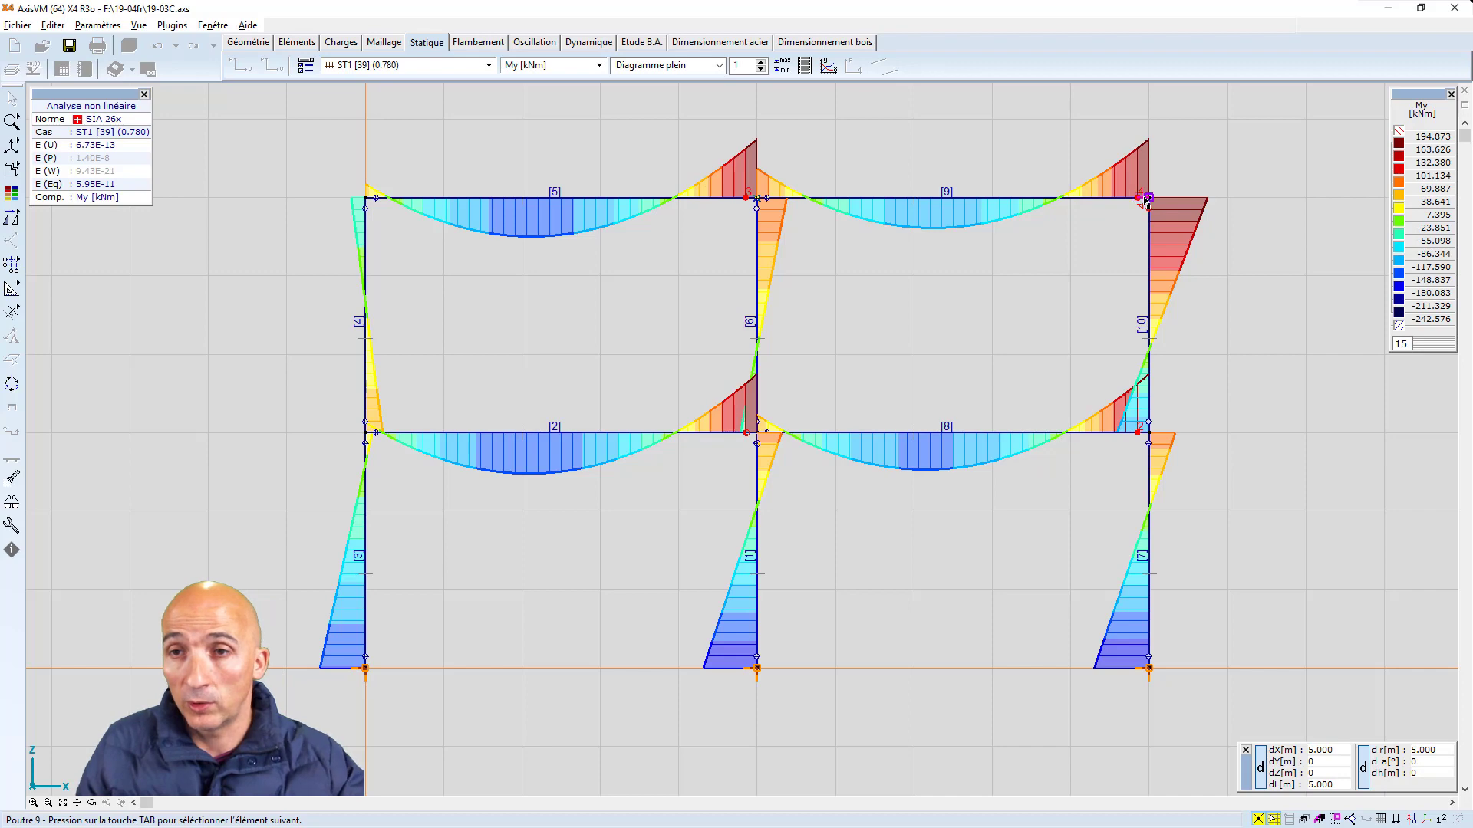
pyautogui.scroll(2, 1146, 200)
pyautogui.click(1145, 202)
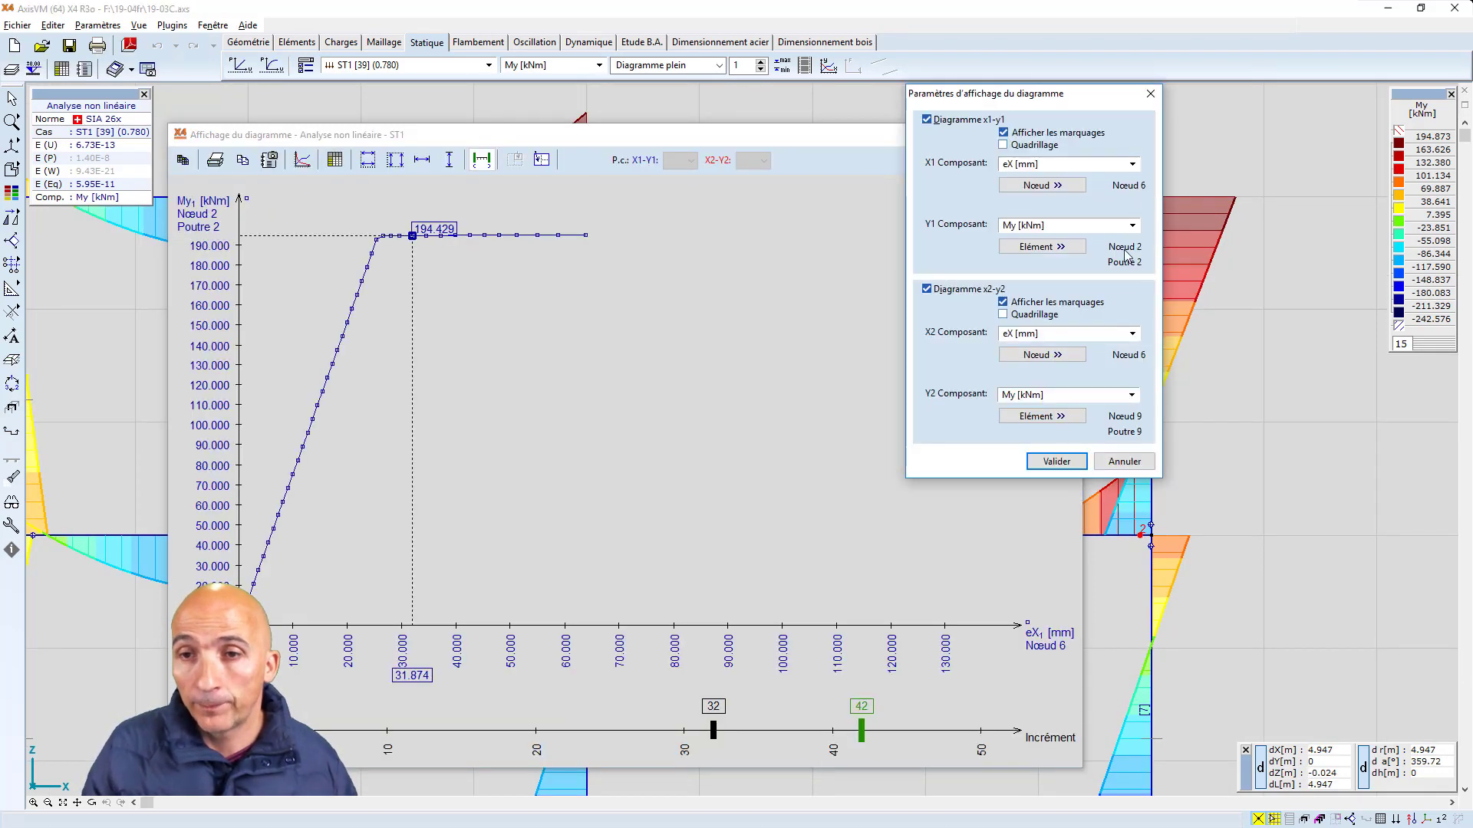
pyautogui.click(1056, 460)
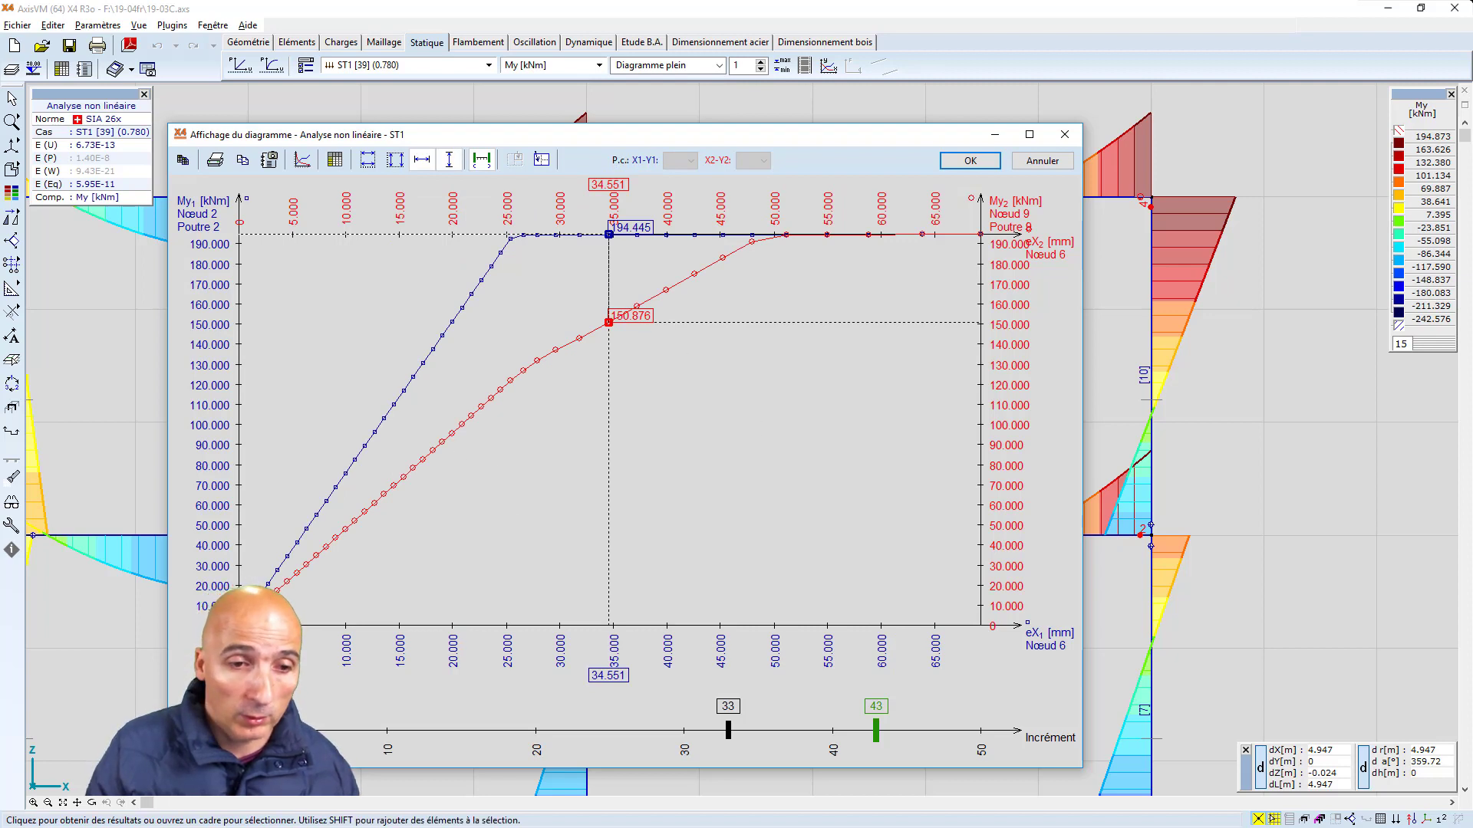
# Start the plotted range at increment 10, examine both curves at increment 31 and close the diagram without saving
pyautogui.moveTo(240, 729); pyautogui.dragTo(391, 727)
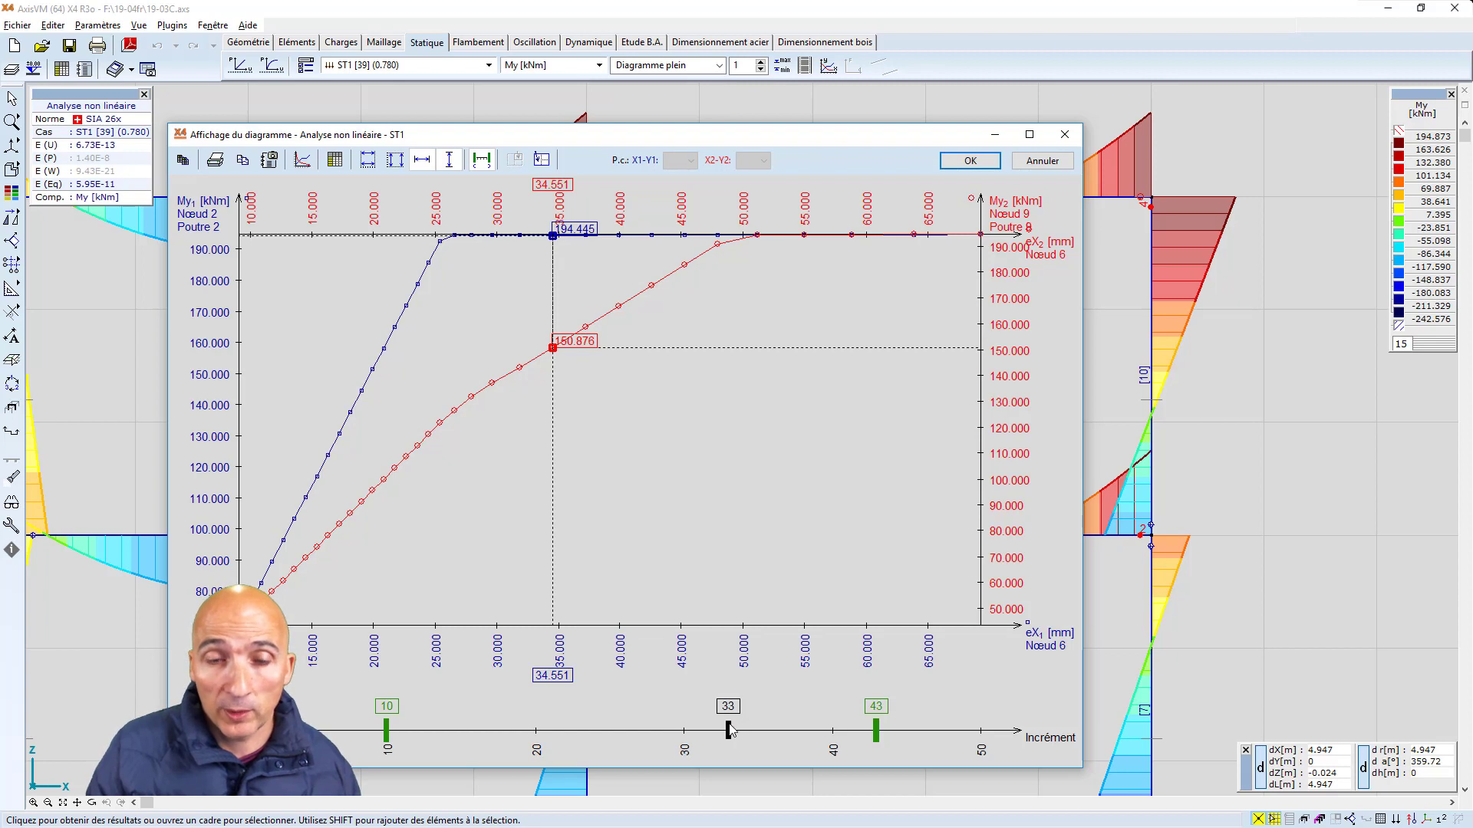
pyautogui.moveTo(729, 725)
pyautogui.mouseDown()
pyautogui.moveTo(656, 725)
pyautogui.moveTo(690, 725)
pyautogui.mouseUp()
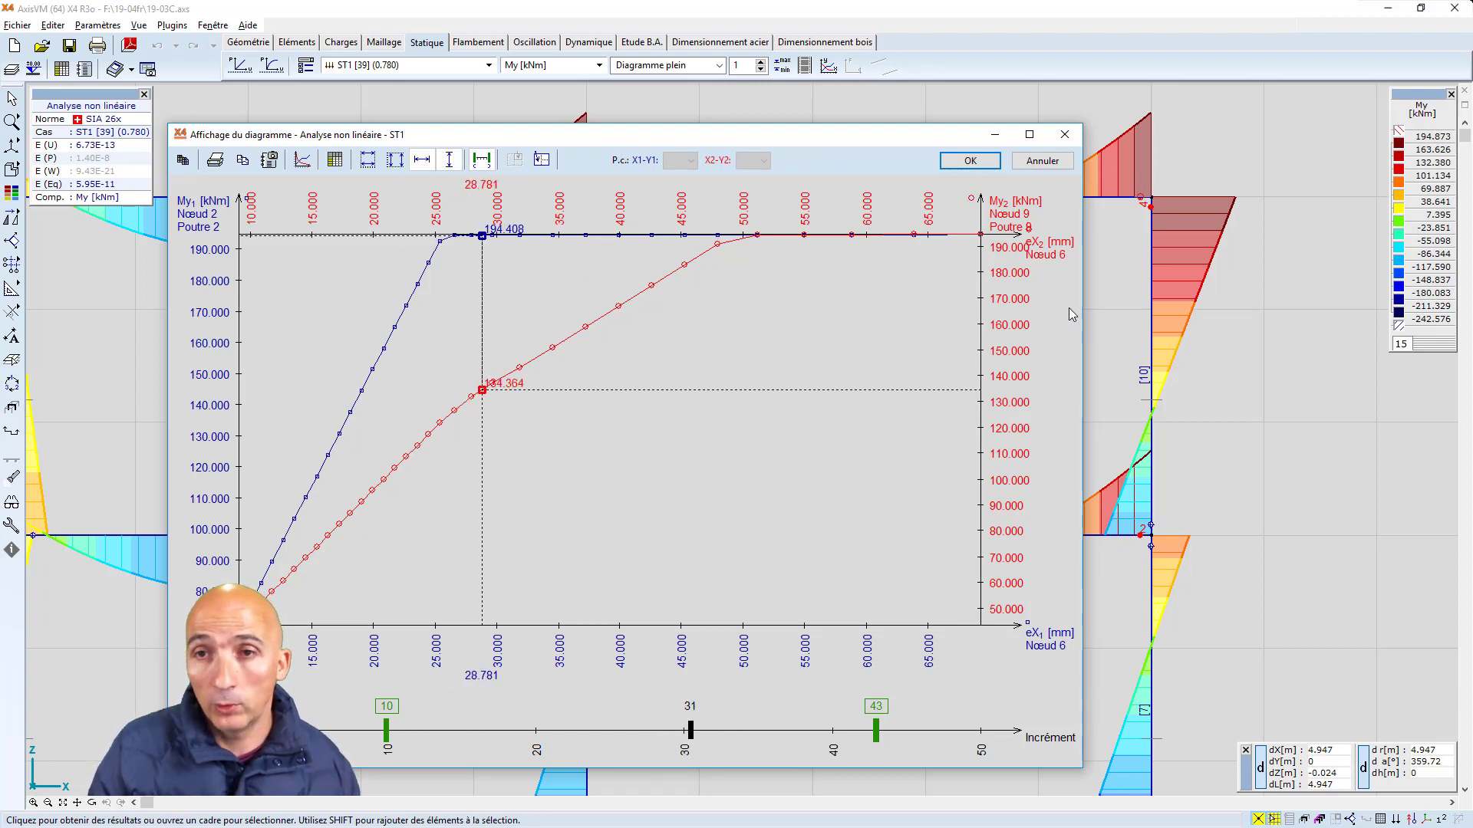
pyautogui.click(1044, 163)
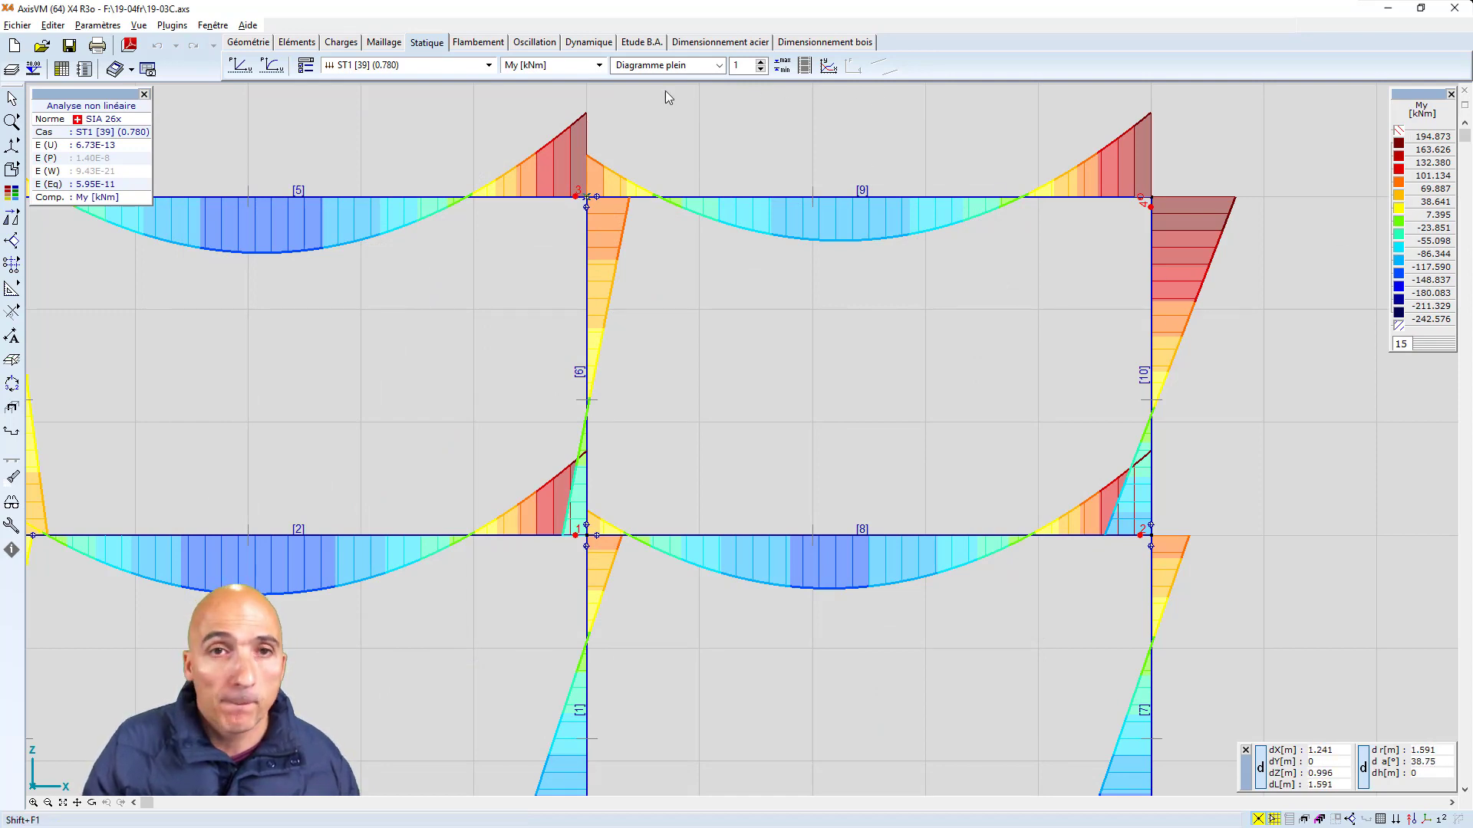
# Display the beam stress Smini-maxi at increment 50 (1.000) for the whole frame and inspect beam 9 near midspan
pyautogui.click(601, 66)
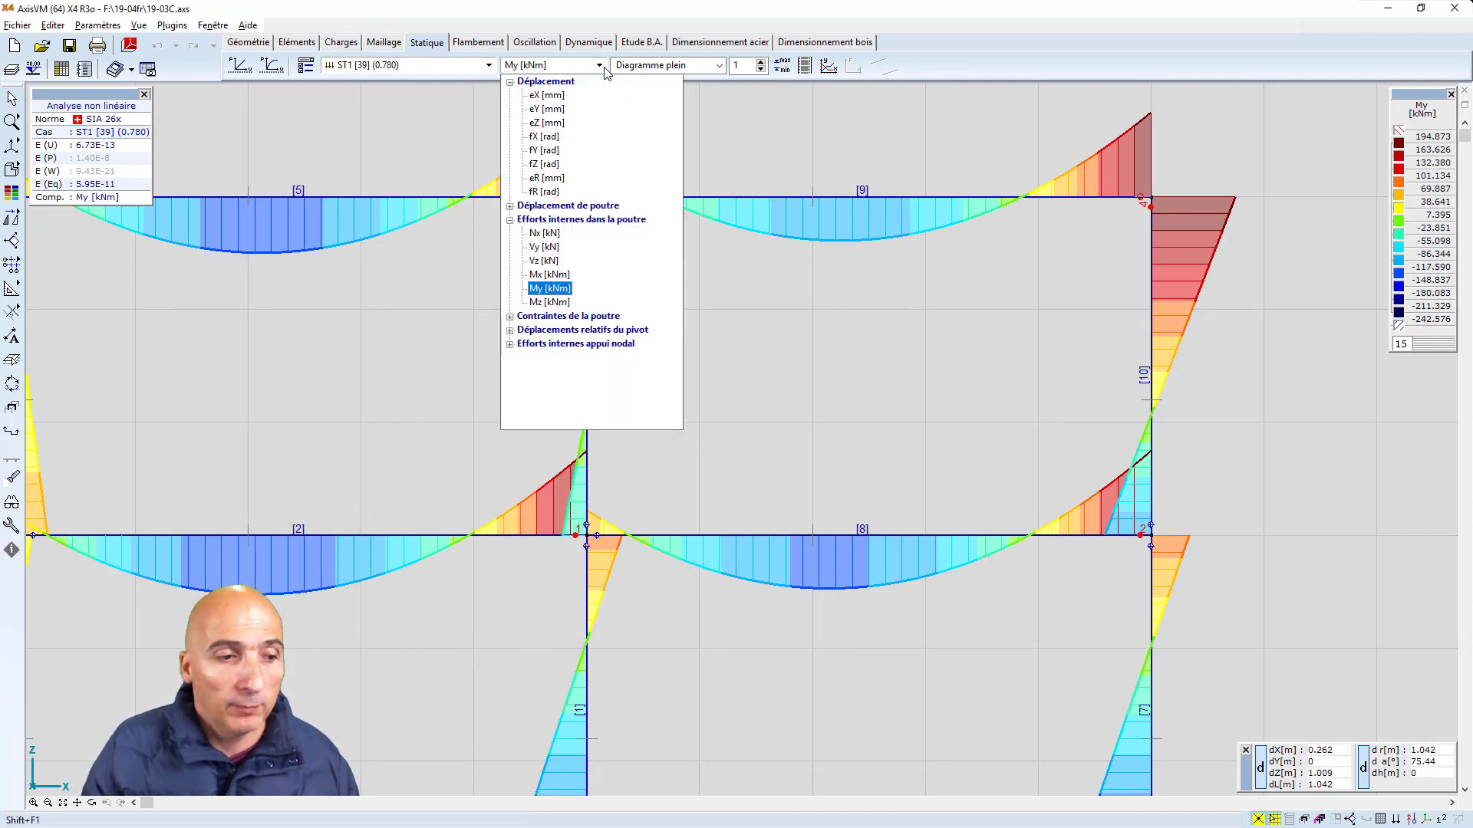
pyautogui.click(509, 316)
pyautogui.click(549, 358)
pyautogui.scroll(-3, 797, 397)
pyautogui.moveTo(796, 397); pyautogui.dragTo(876, 381, button='middle')
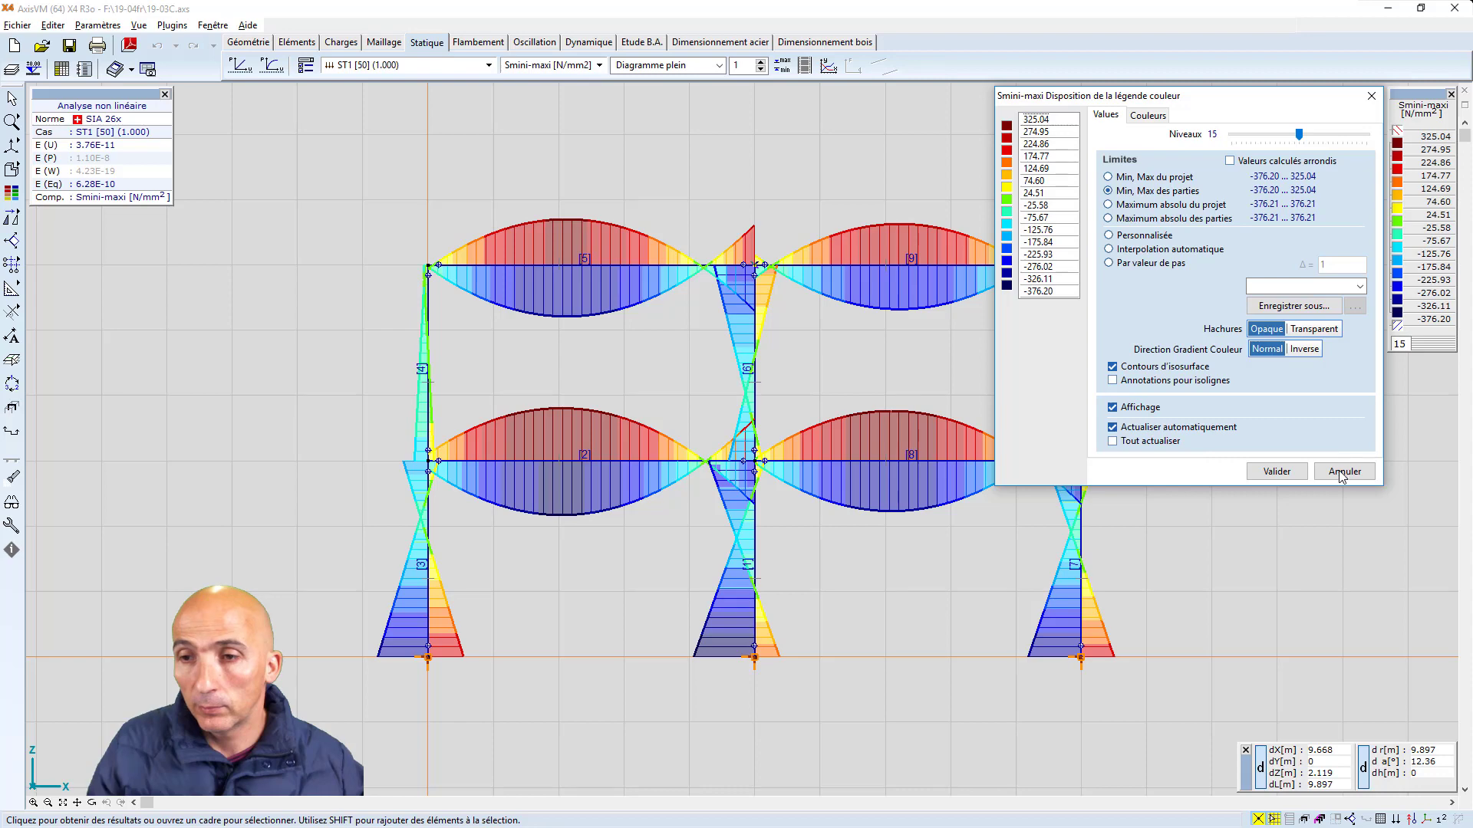
pyautogui.click(1342, 473)
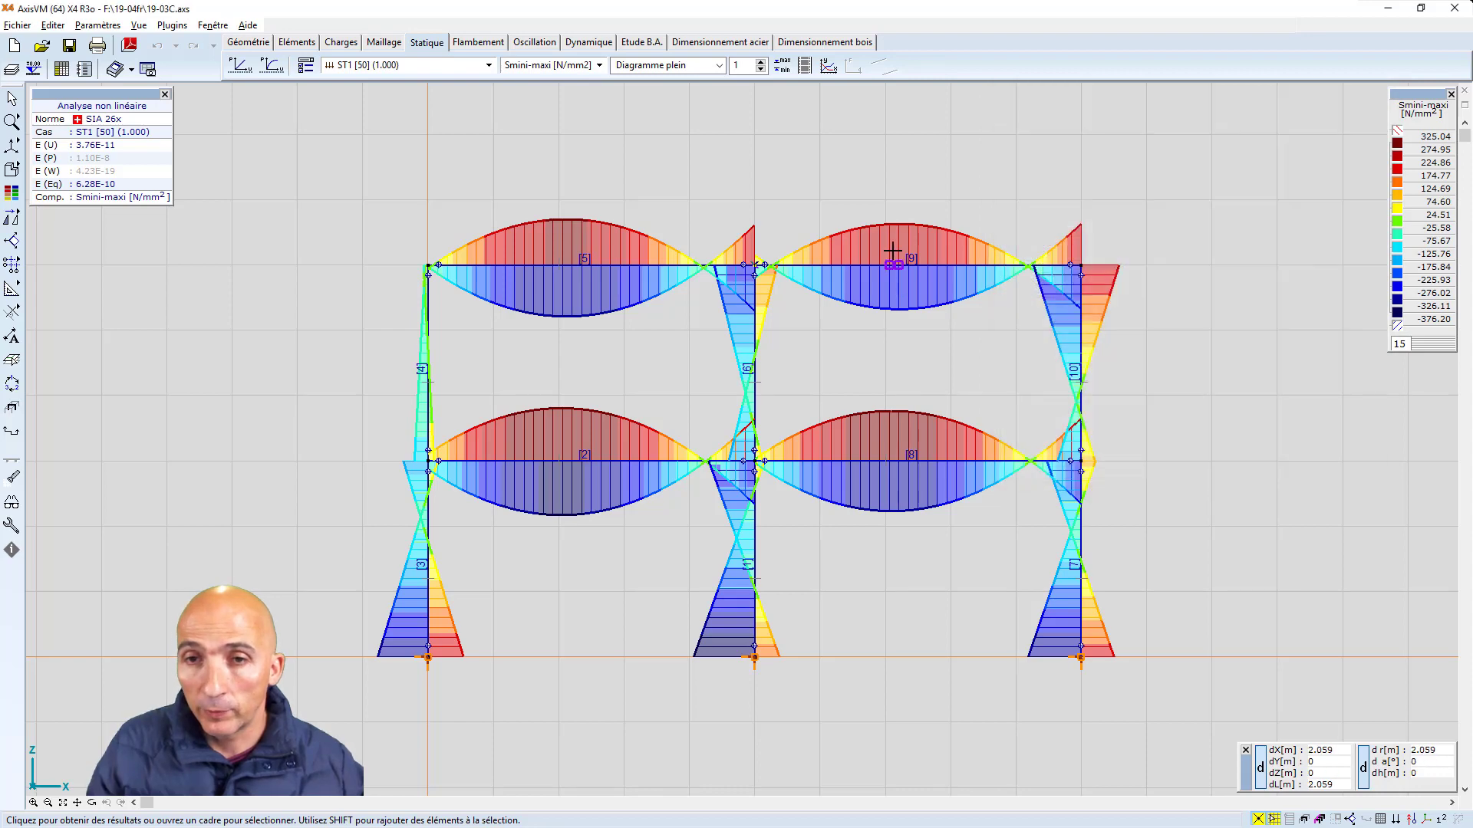
pyautogui.moveTo(893, 267)
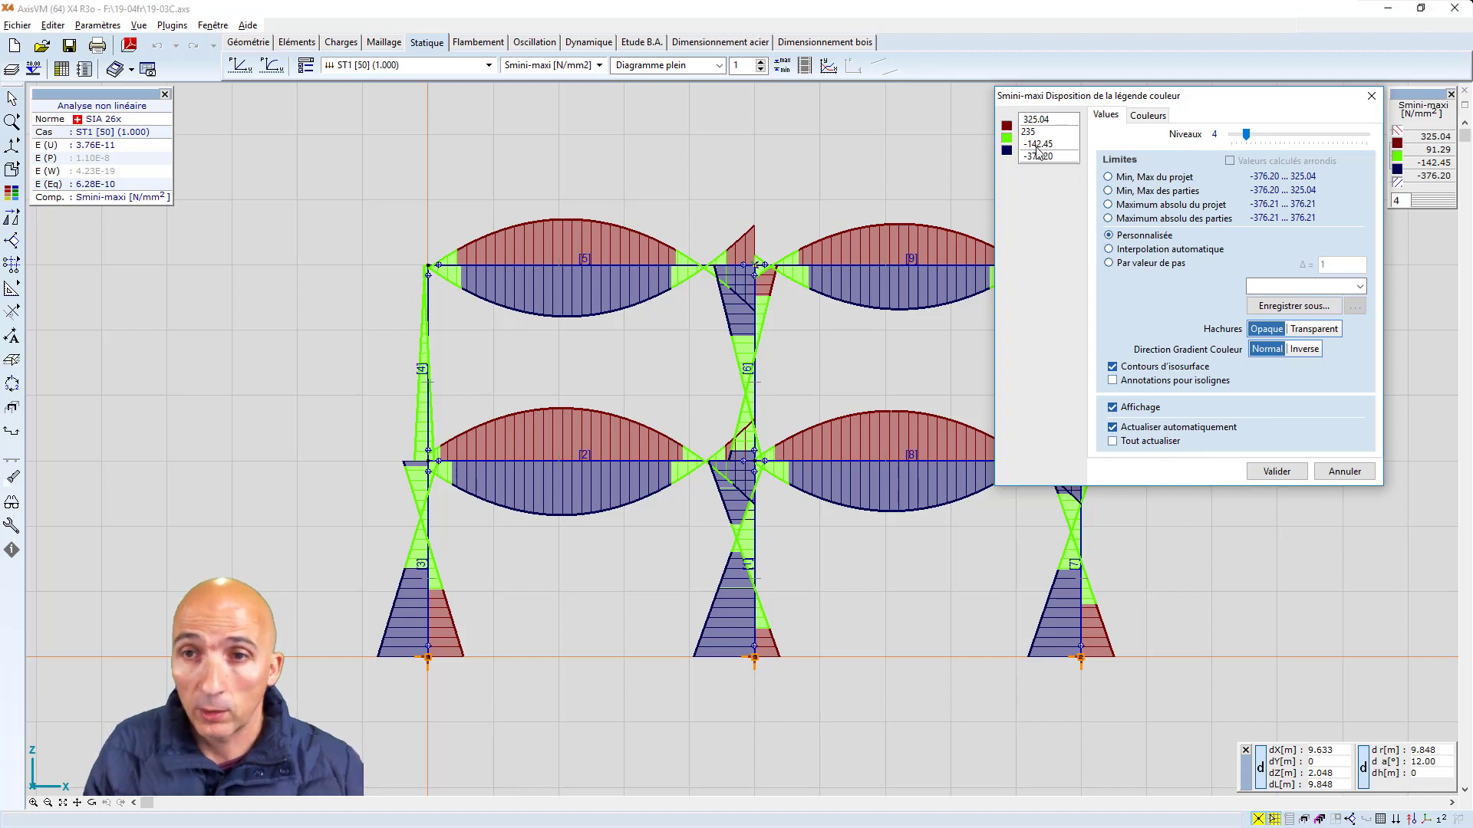
# Set the third limit of the custom four-level Smini-maxi colour legend to -235, apply it and return to the element model
pyautogui.click(1037, 144)
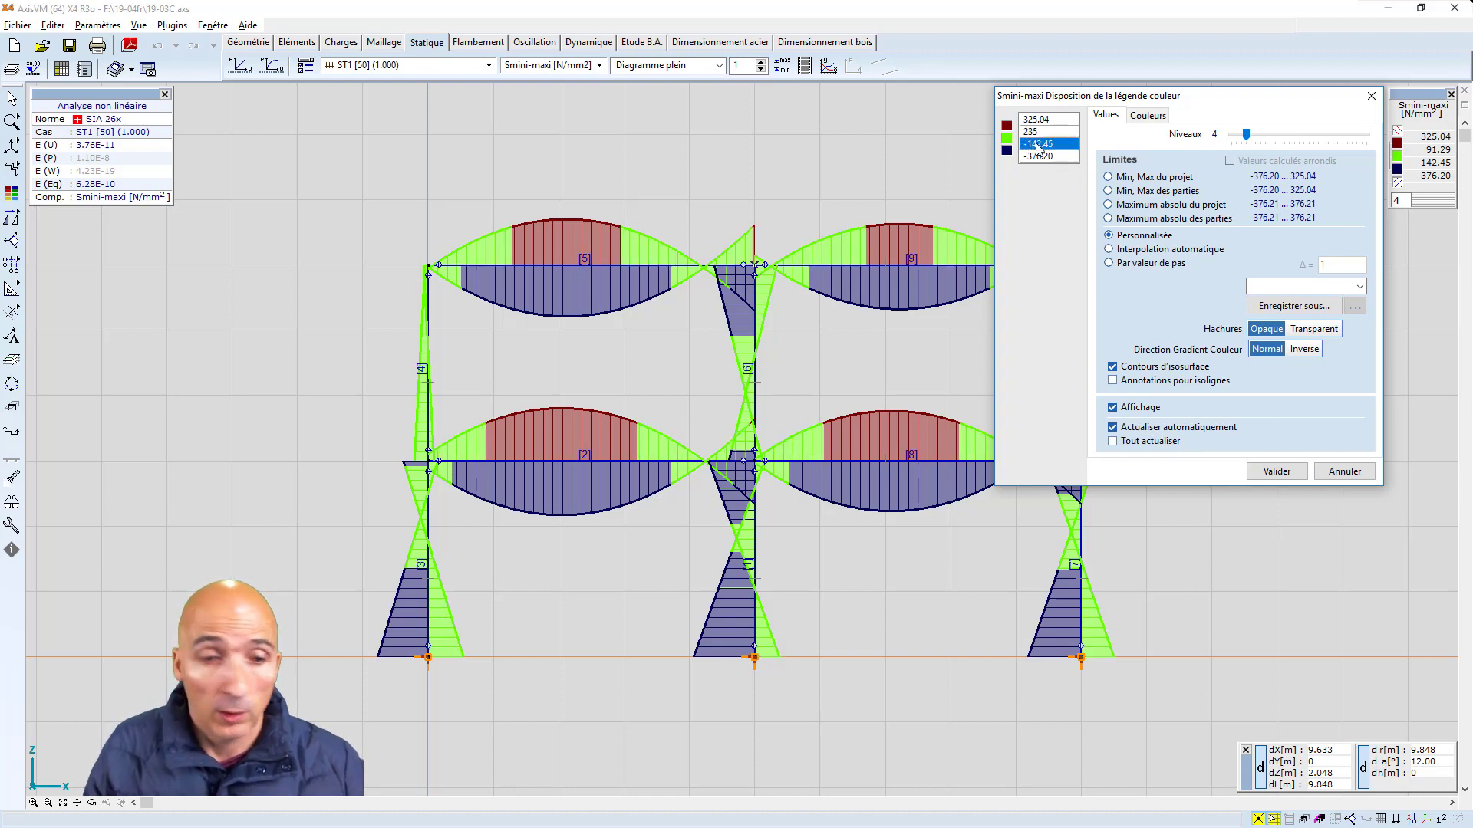
pyautogui.write('-23')
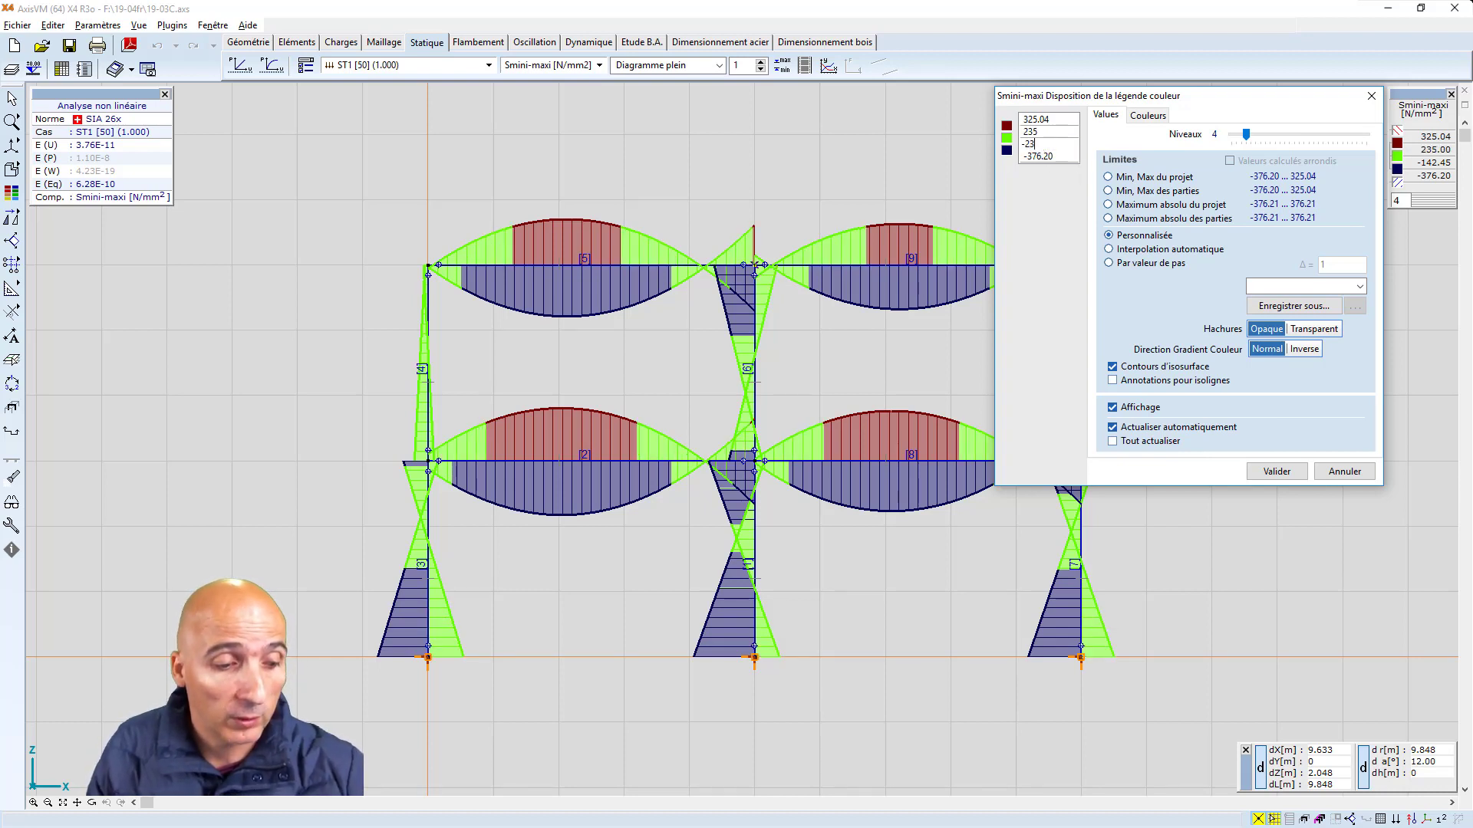
pyautogui.write('5')
pyautogui.press('Return')
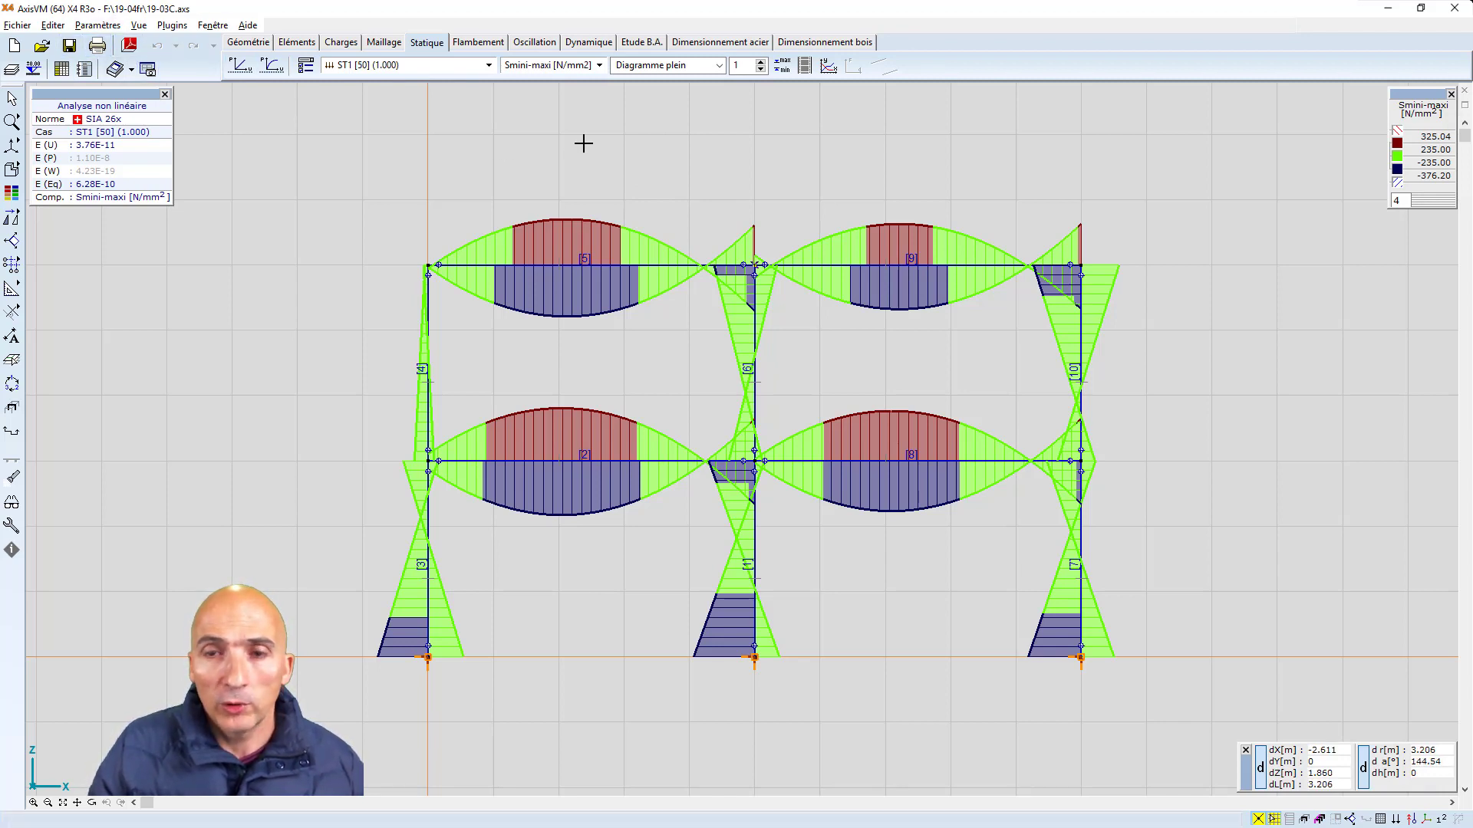
pyautogui.click(297, 42)
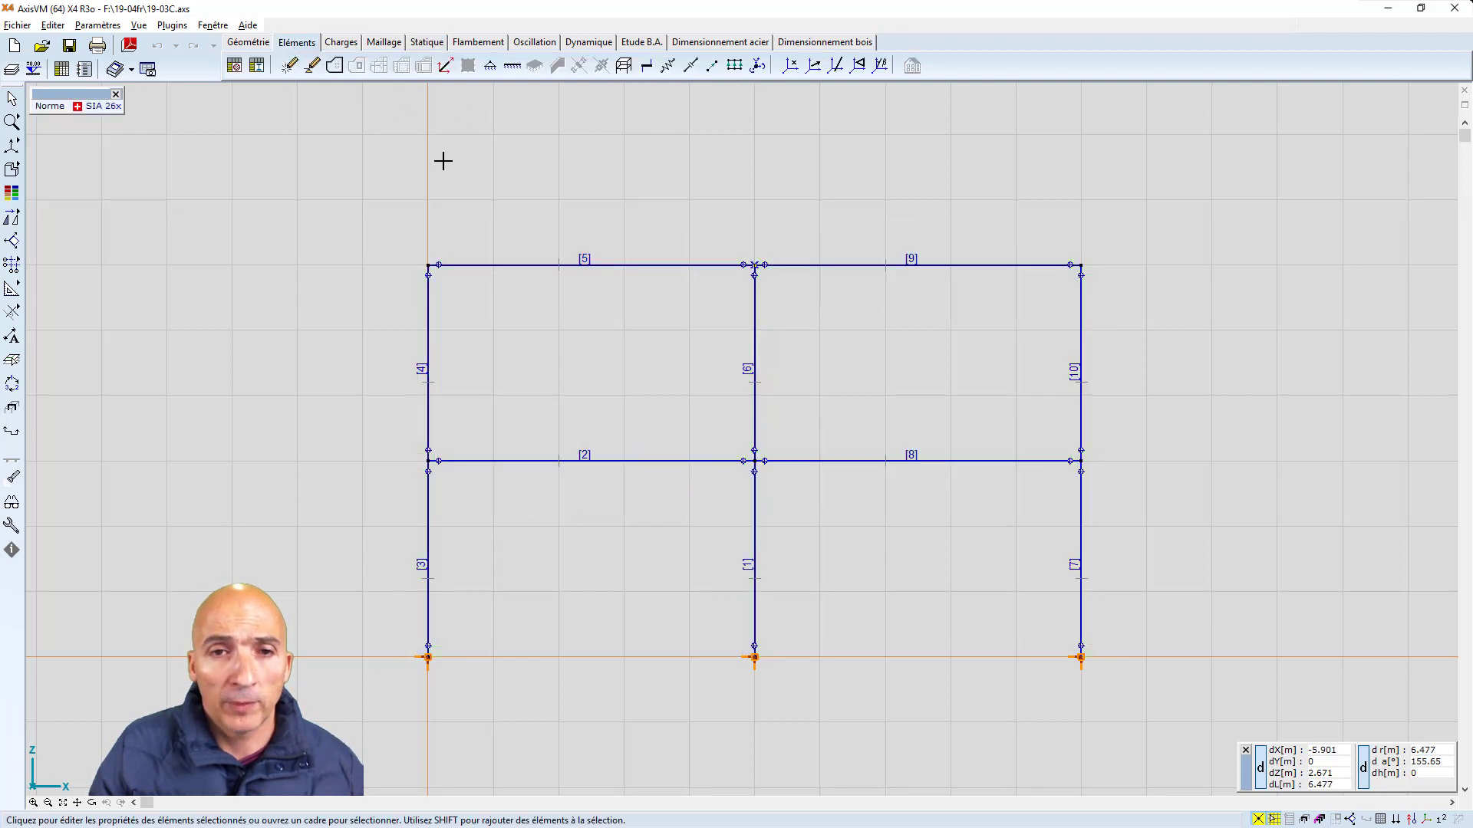
# Check the properties of beam 5 without changing them and open the 19-03D.axs project, discarding changes to the current one
pyautogui.click(538, 268)
pyautogui.click(1022, 544)
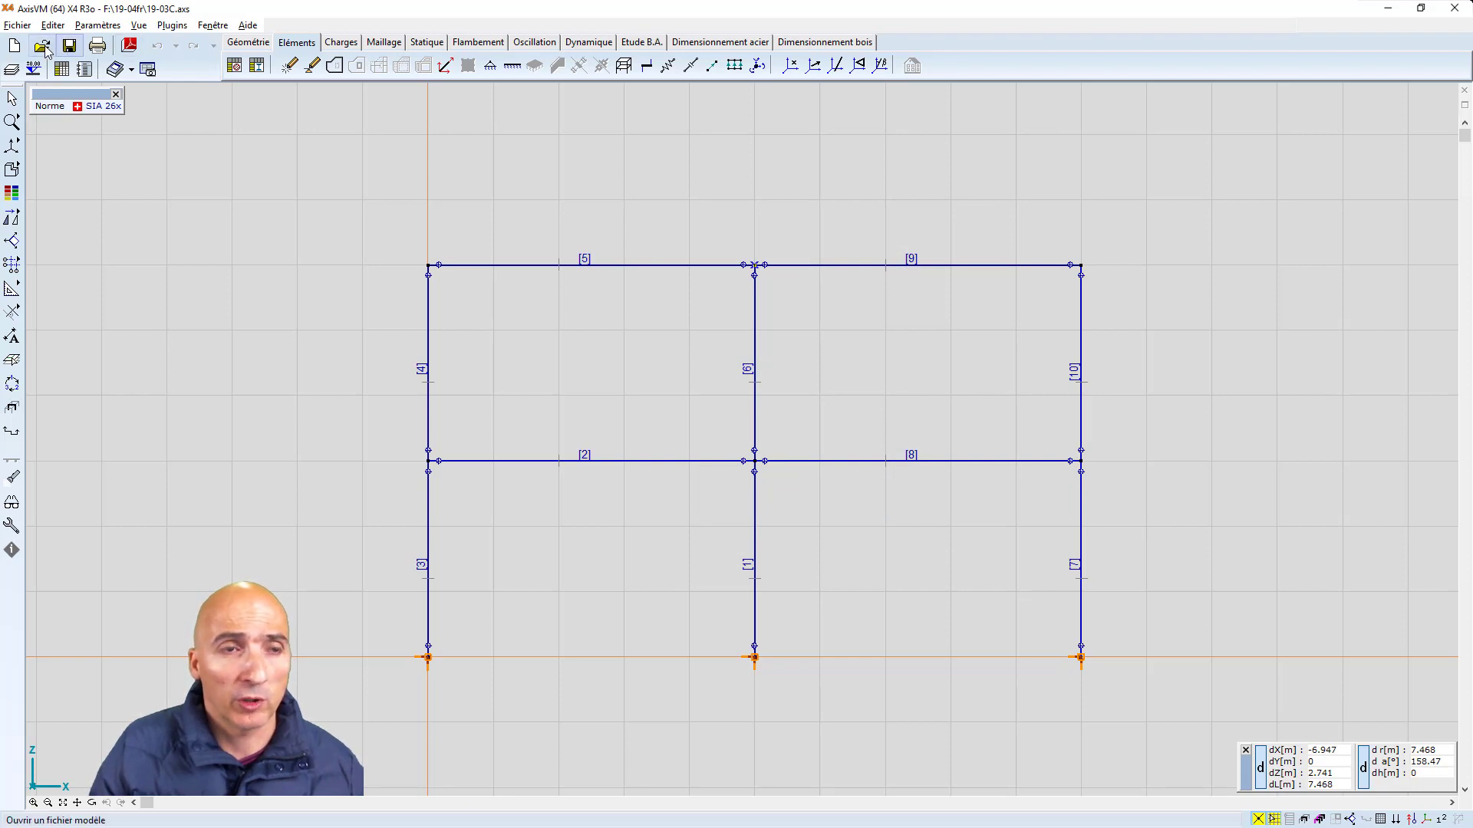
pyautogui.click(42, 48)
pyautogui.click(685, 450)
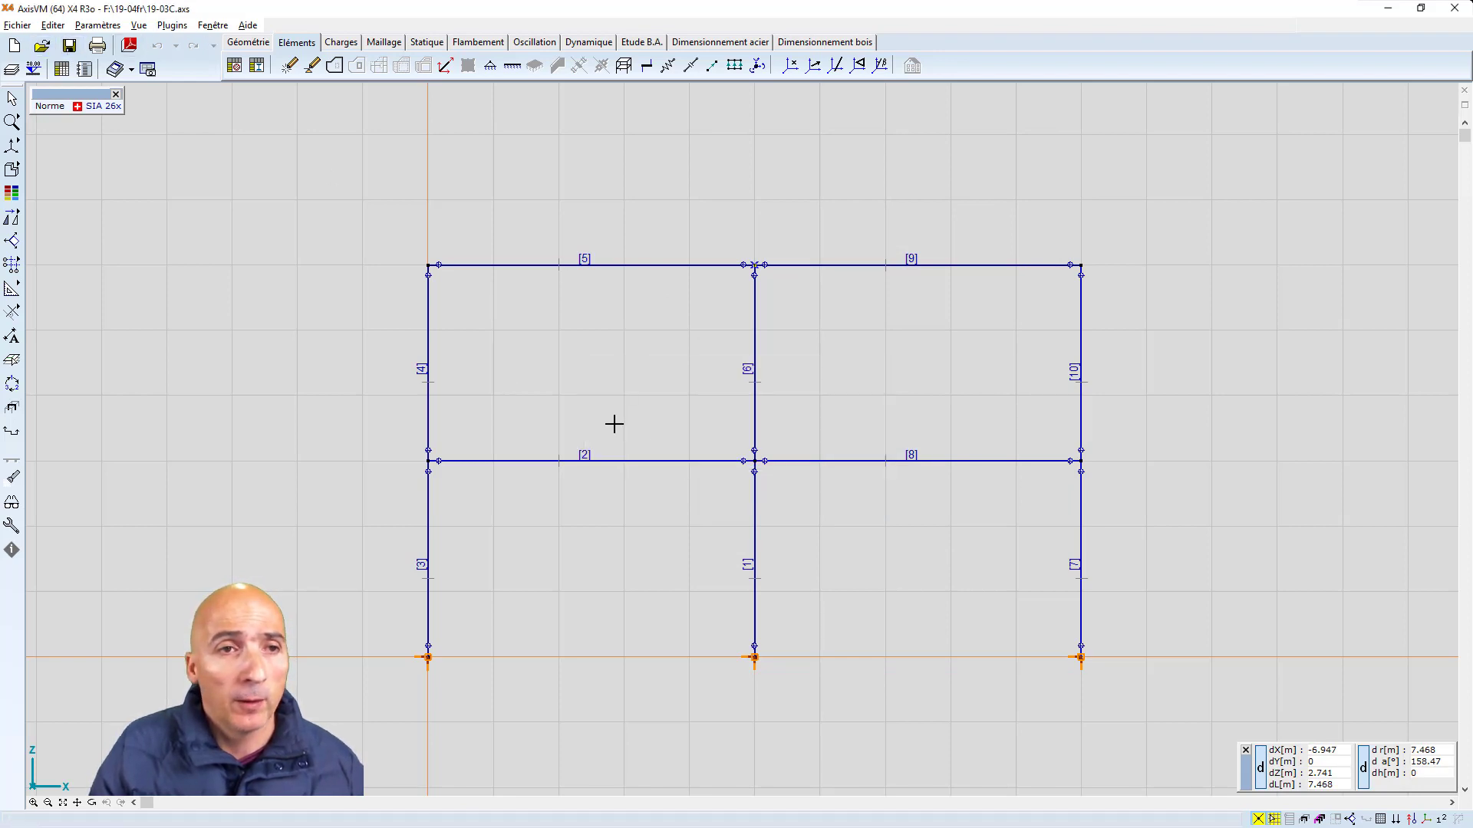
pyautogui.click(322, 335)
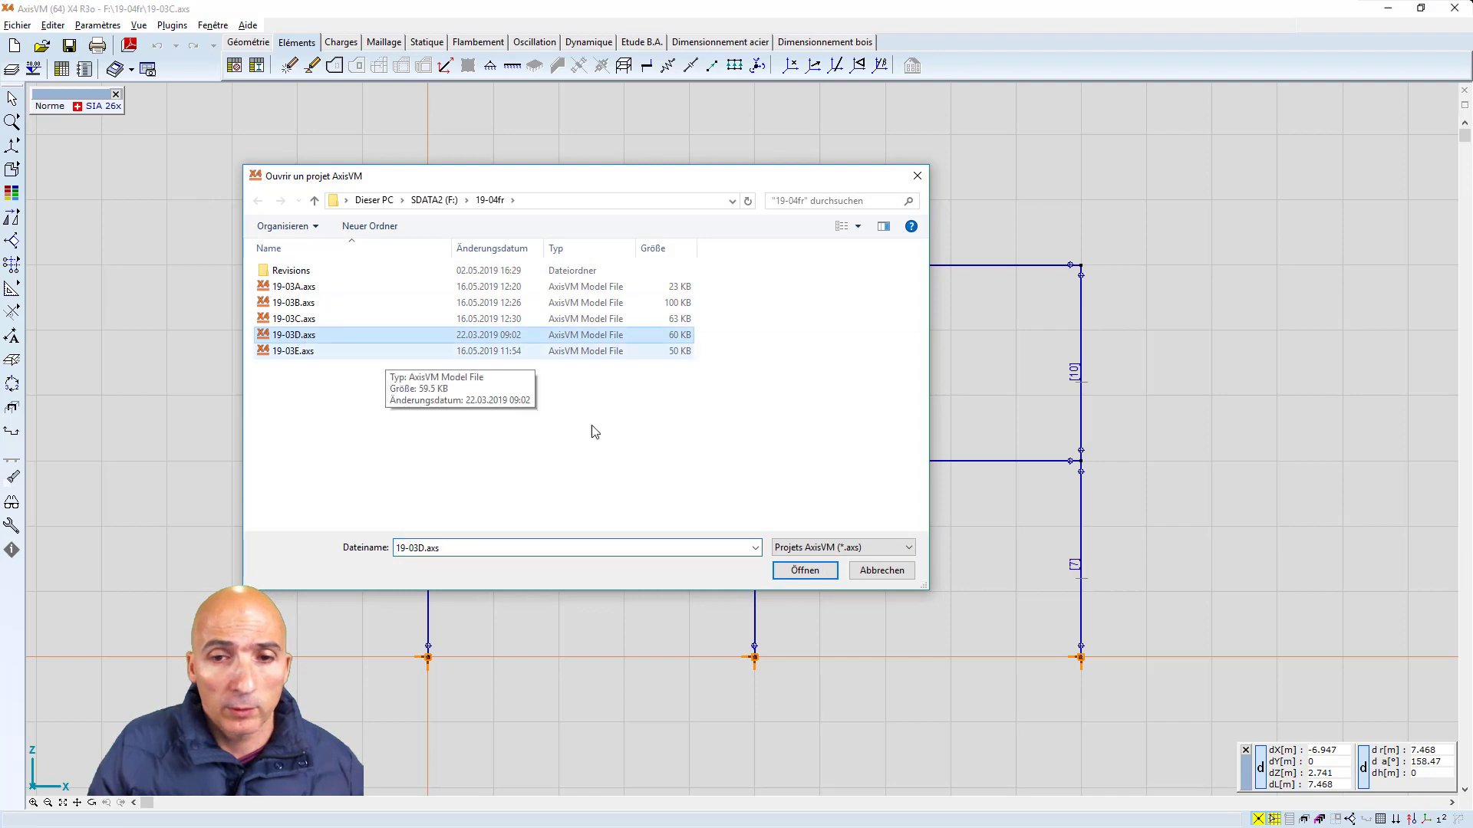
pyautogui.click(790, 570)
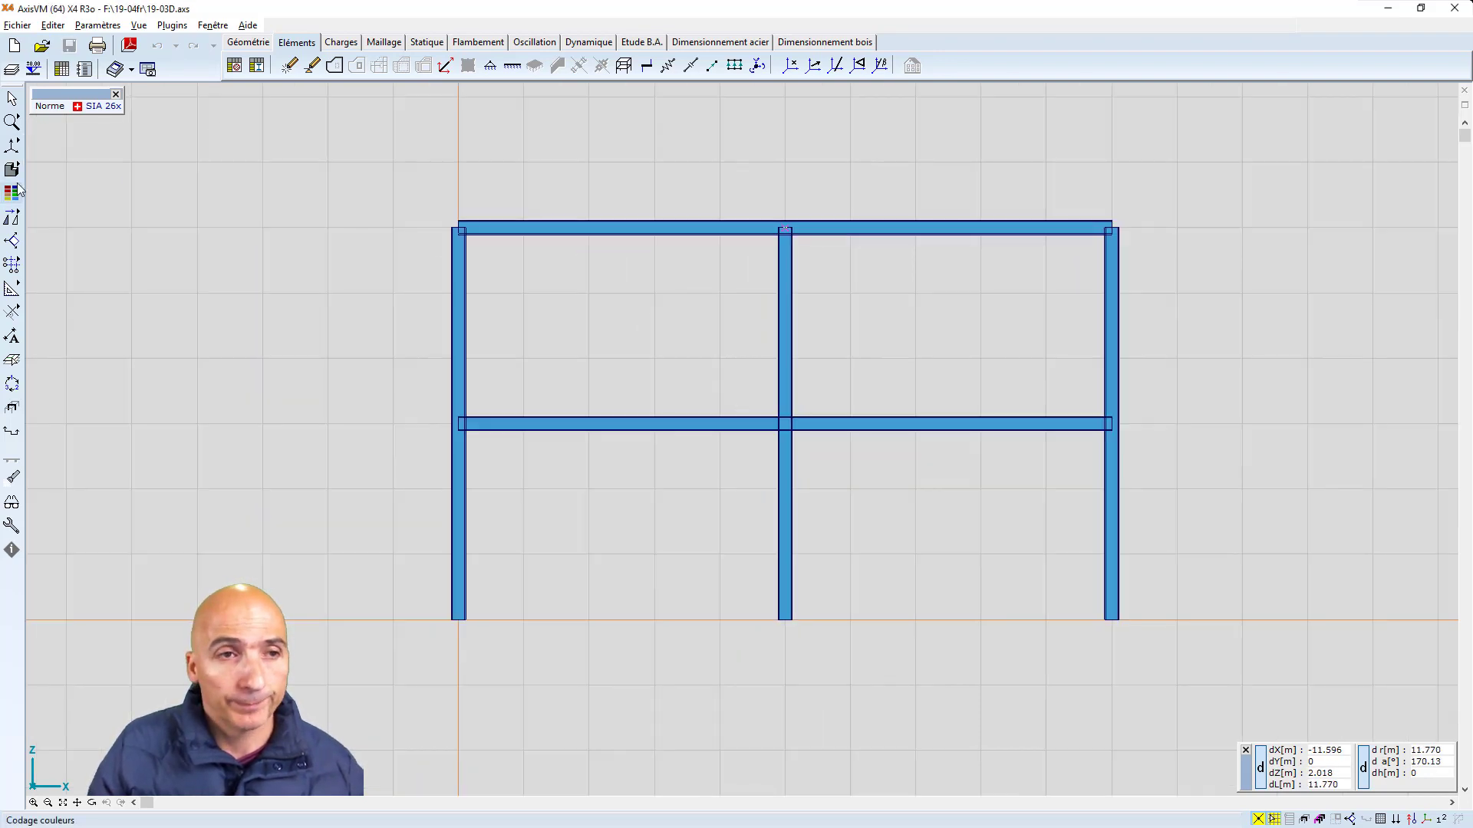
# Switch the frame to wireframe display and check the end releases at both ends of beam 5, leaving them unchanged
pyautogui.click(42, 170)
pyautogui.click(613, 227)
pyautogui.click(793, 449)
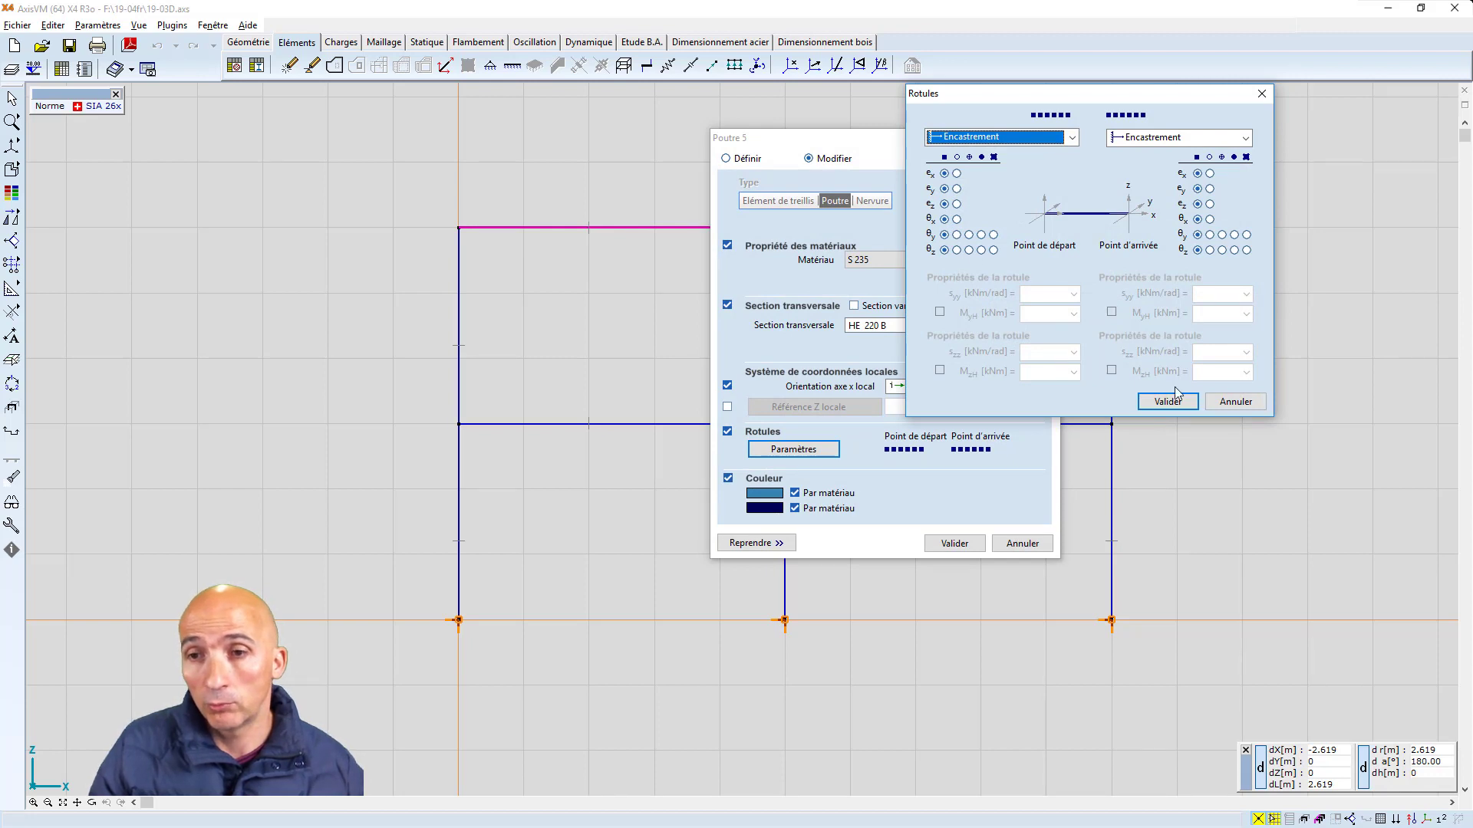
pyautogui.click(1232, 400)
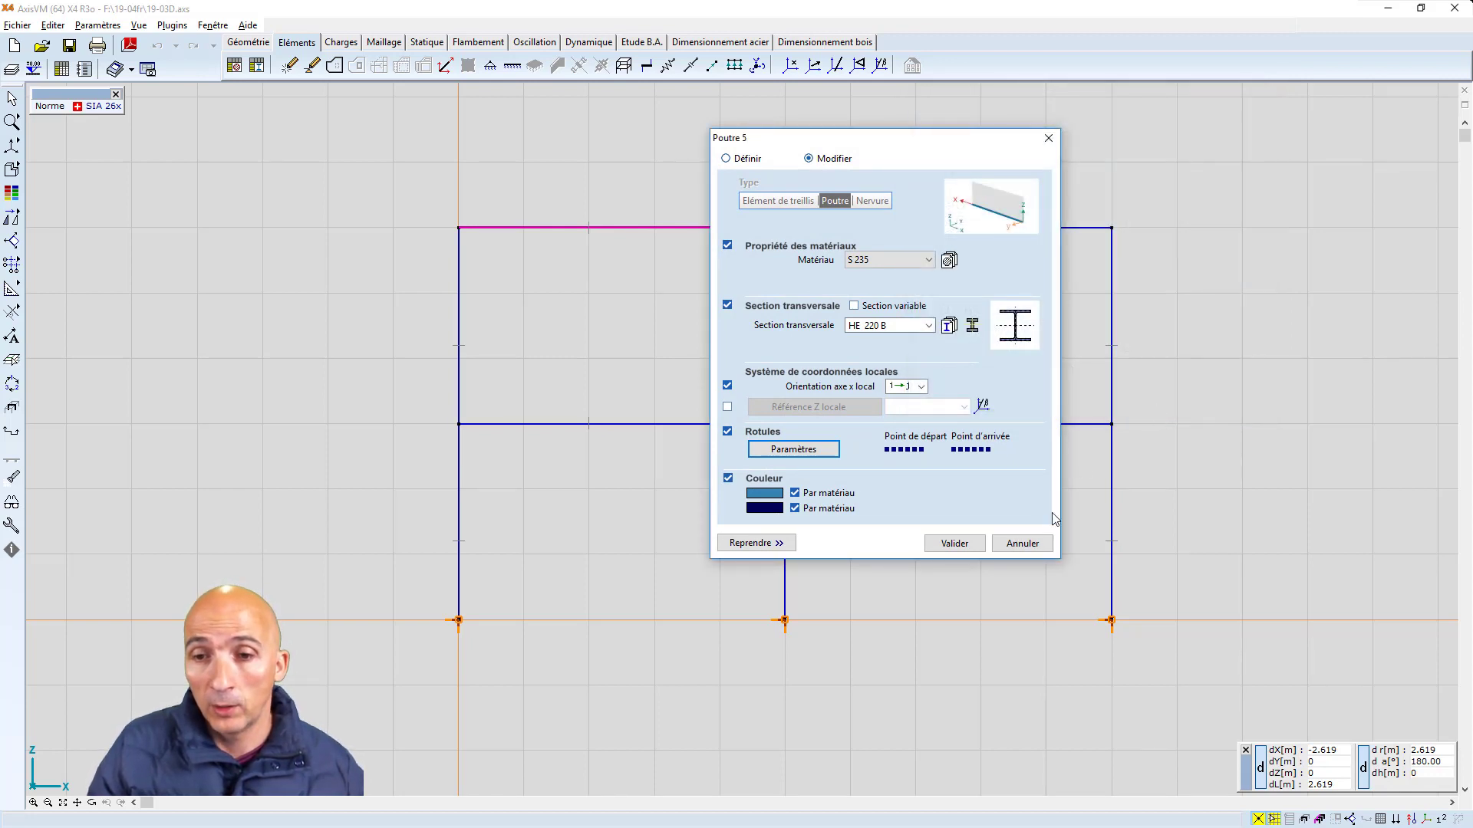
pyautogui.click(1015, 541)
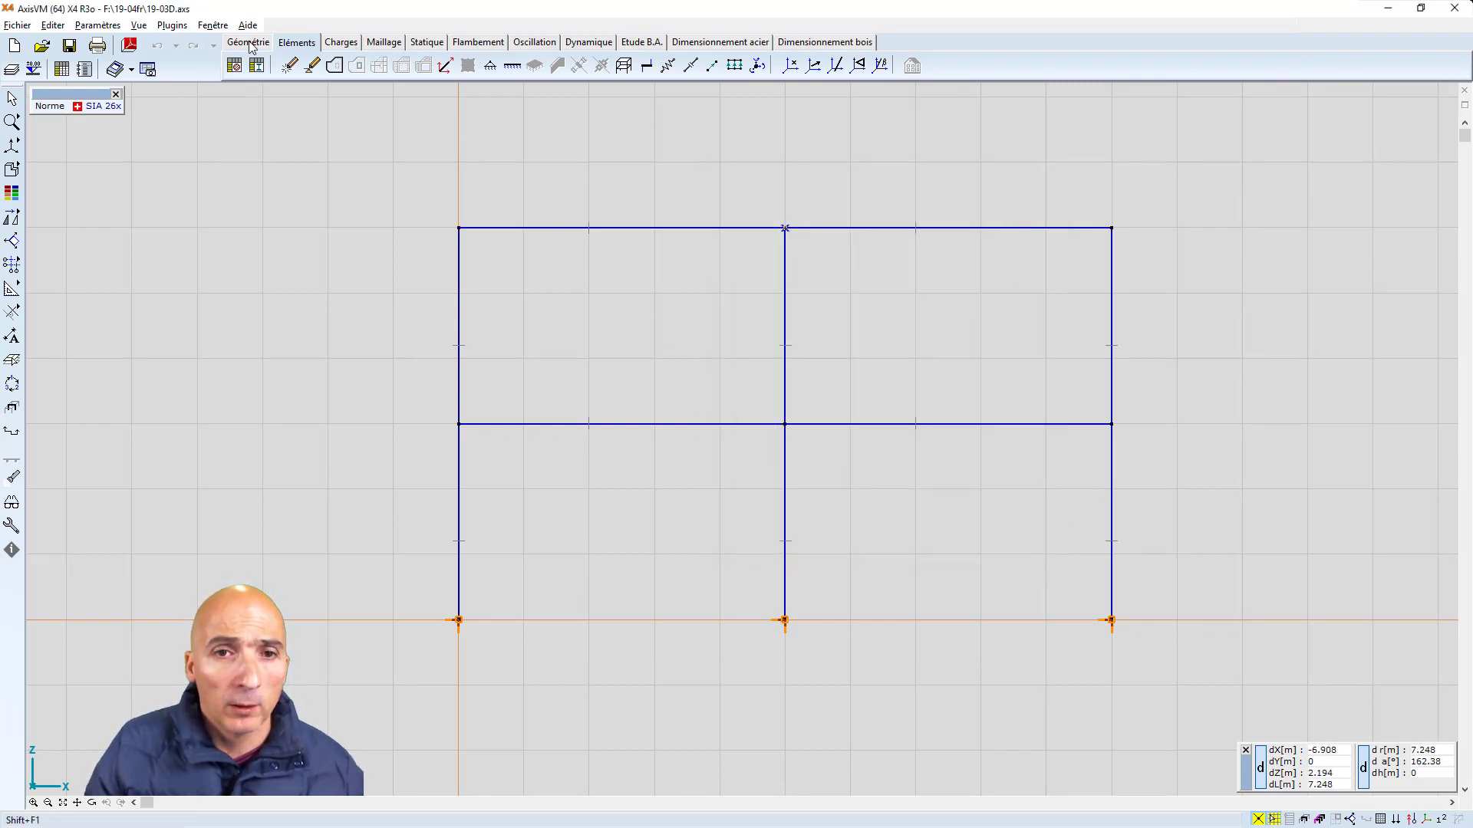
# Consult the material library and inspect the Smini-maxi stress of beam 5 near midspan at increment 50 (1.000)
pyautogui.click(234, 66)
pyautogui.doubleClick(819, 203)
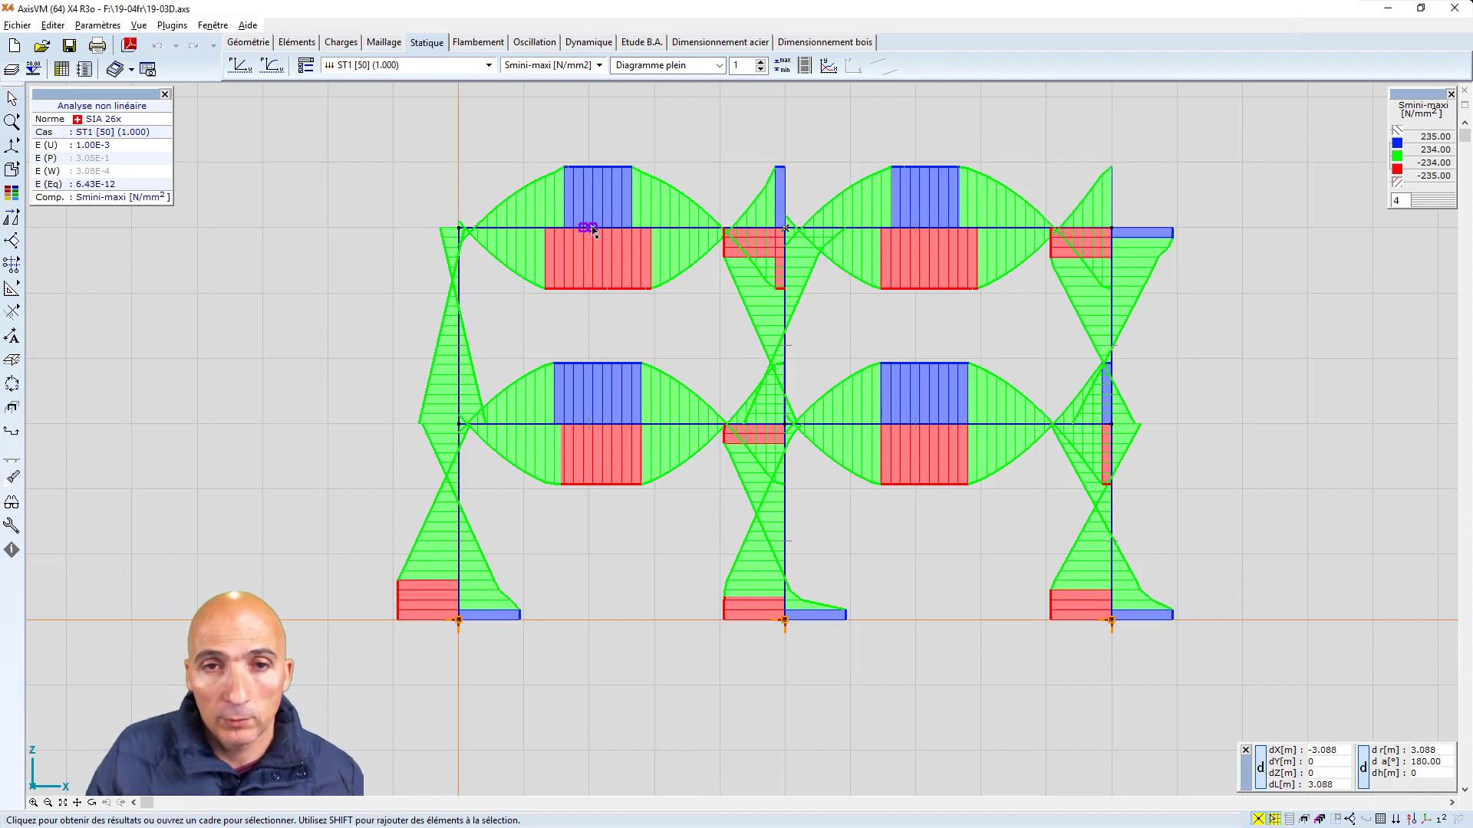
pyautogui.moveTo(597, 232)
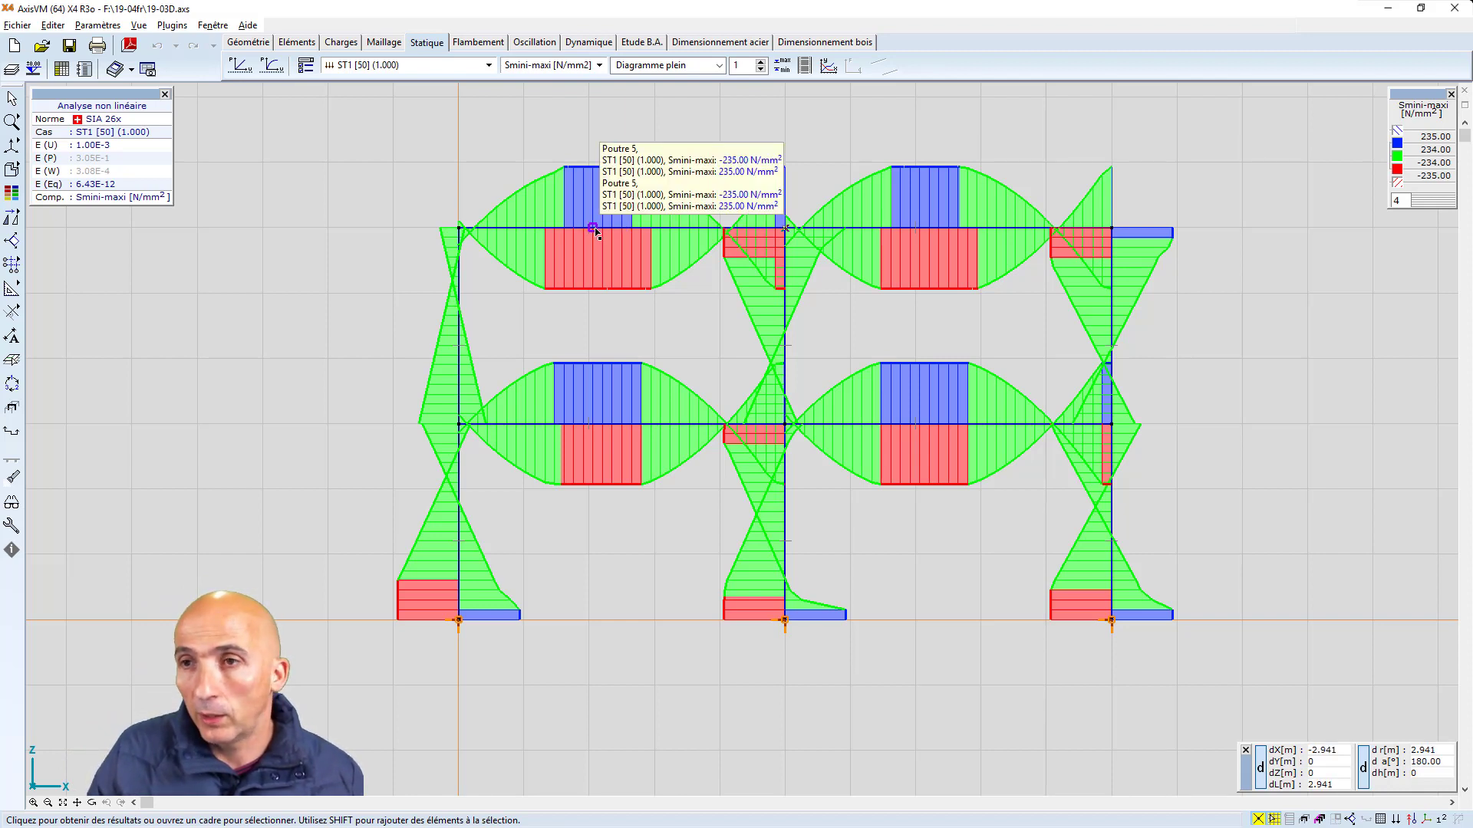
# Display the beam bending moment My and step forward through the ST1 load increments
pyautogui.click(598, 65)
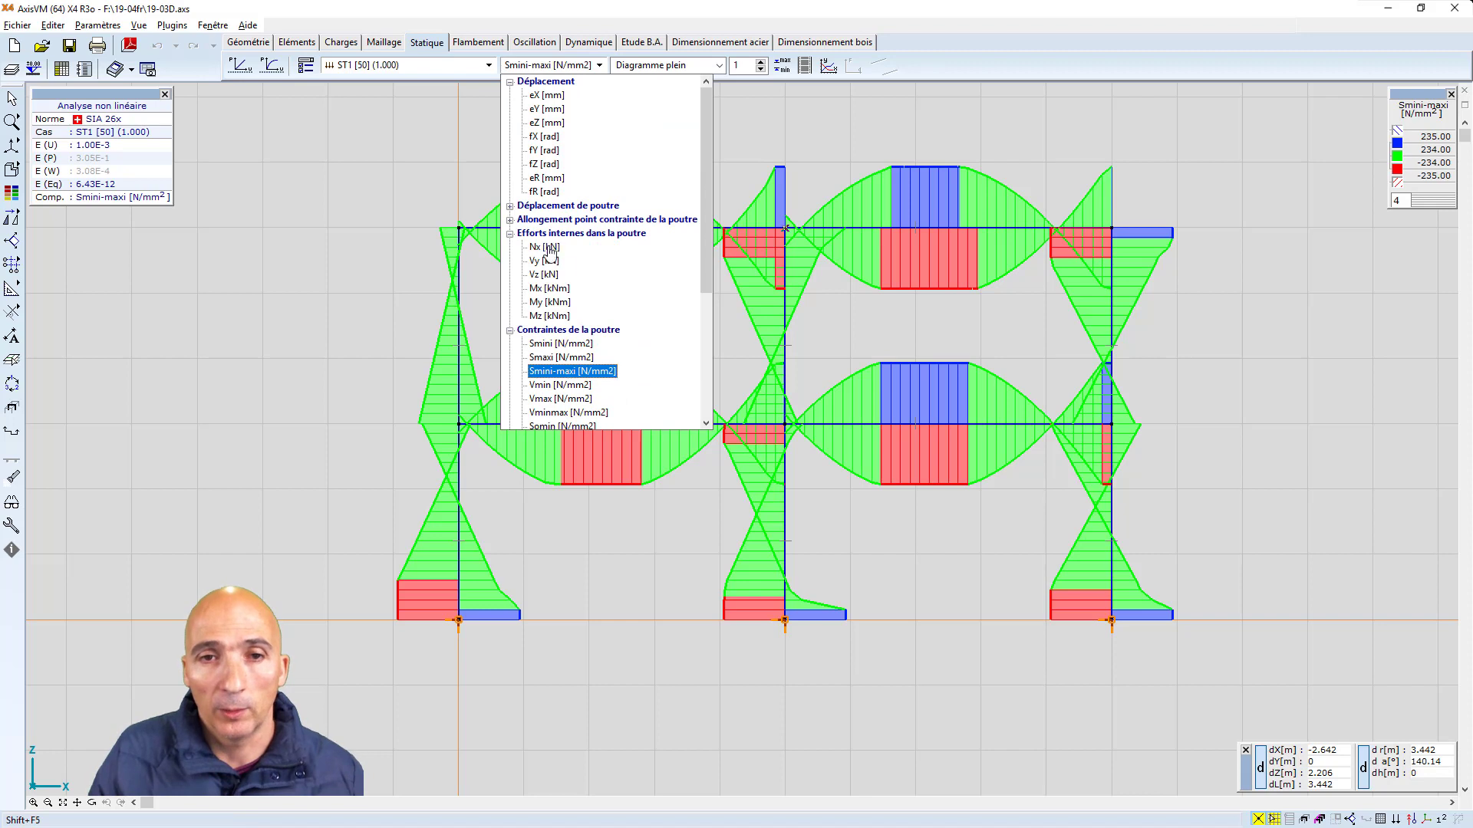
pyautogui.click(537, 305)
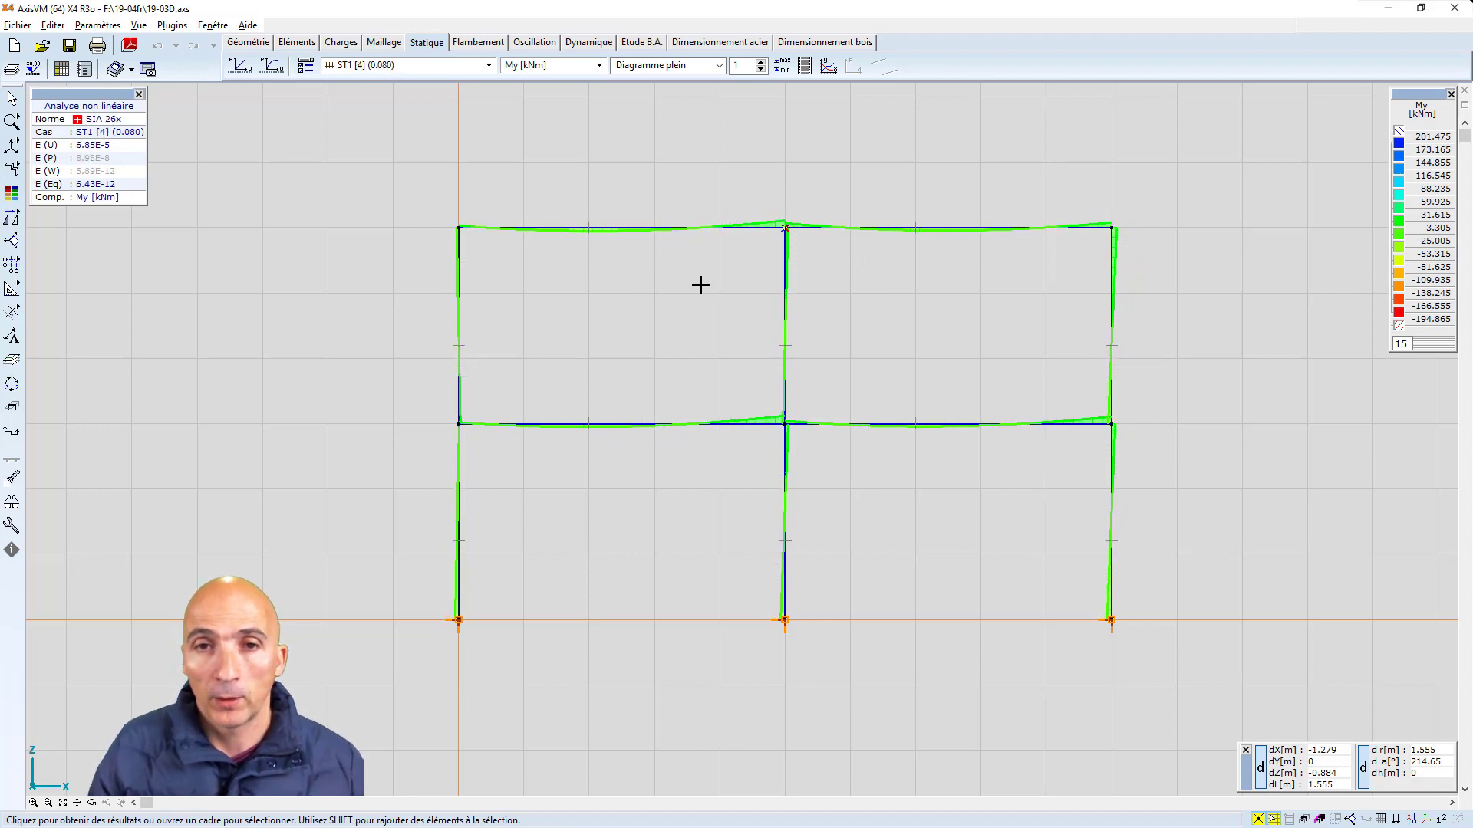
pyautogui.press('Down')
pyautogui.press('Down')
pyautogui.press('Down')
pyautogui.press('Down')
pyautogui.press('Down')
pyautogui.press('Down')
pyautogui.press('Down')
pyautogui.press('Down')
pyautogui.press('Down')
pyautogui.press('Down')
pyautogui.press('Down')
pyautogui.press('Down')
pyautogui.press('Down')
pyautogui.press('Down')
pyautogui.press('Down')
pyautogui.press('Down')
pyautogui.press('Down')
pyautogui.press('Down')
pyautogui.press('Down')
pyautogui.press('Down')
# Label the My diagrams with min/max values only and advance through the increments to ST1 [50] (1.000)
pyautogui.click(1445, 819)
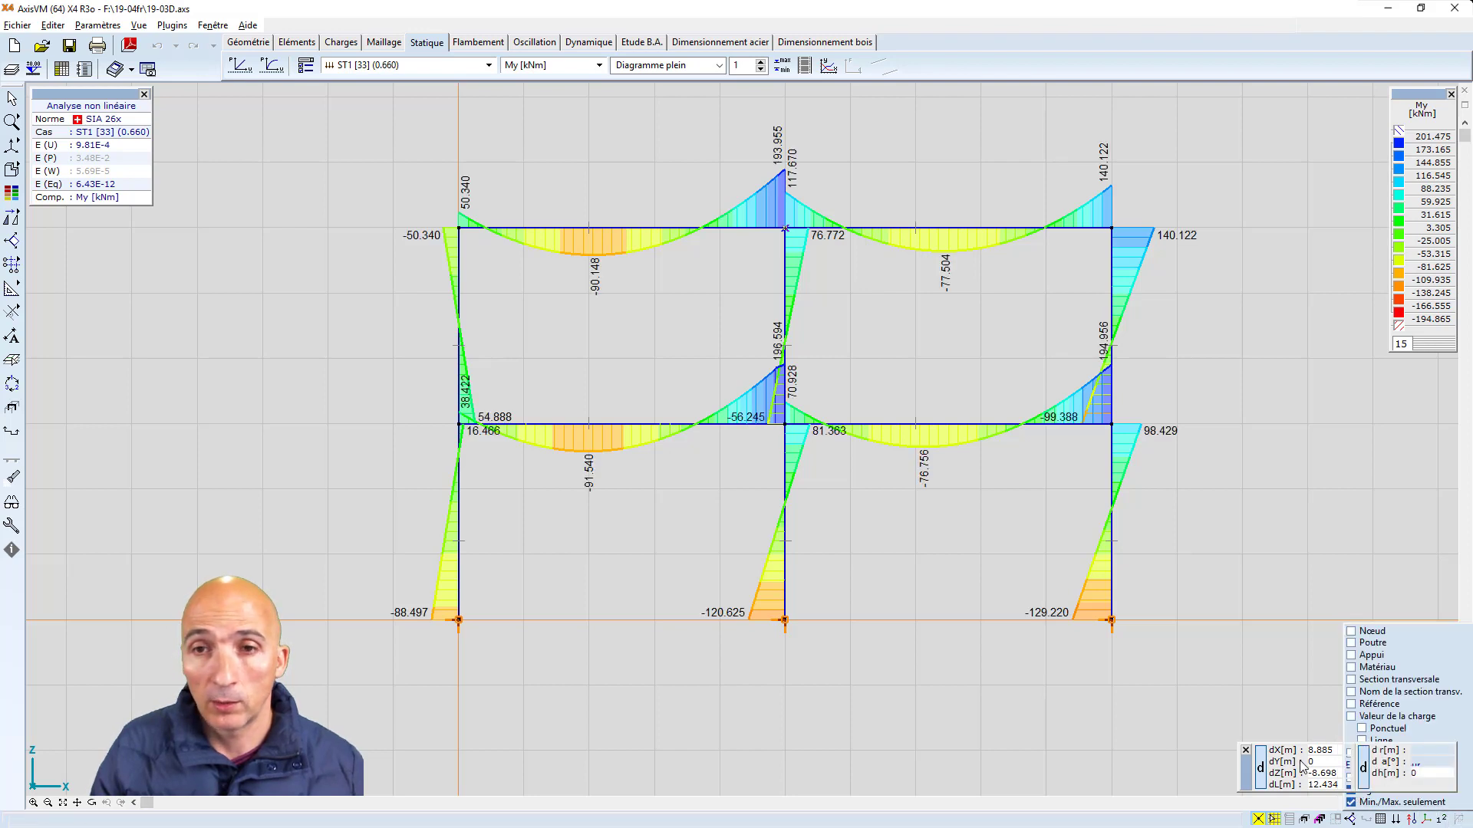
pyautogui.press('Down')
pyautogui.press('Down')
pyautogui.press('Down')
pyautogui.press('Down')
pyautogui.press('Down')
pyautogui.press('Down')
pyautogui.press('Down')
pyautogui.press('Down')
pyautogui.press('Down')
pyautogui.press('Down')
pyautogui.press('Down')
pyautogui.press('Down')
pyautogui.press('Down')
pyautogui.press('Down')
pyautogui.press('Down')
pyautogui.press('Down')
pyautogui.press('Down')
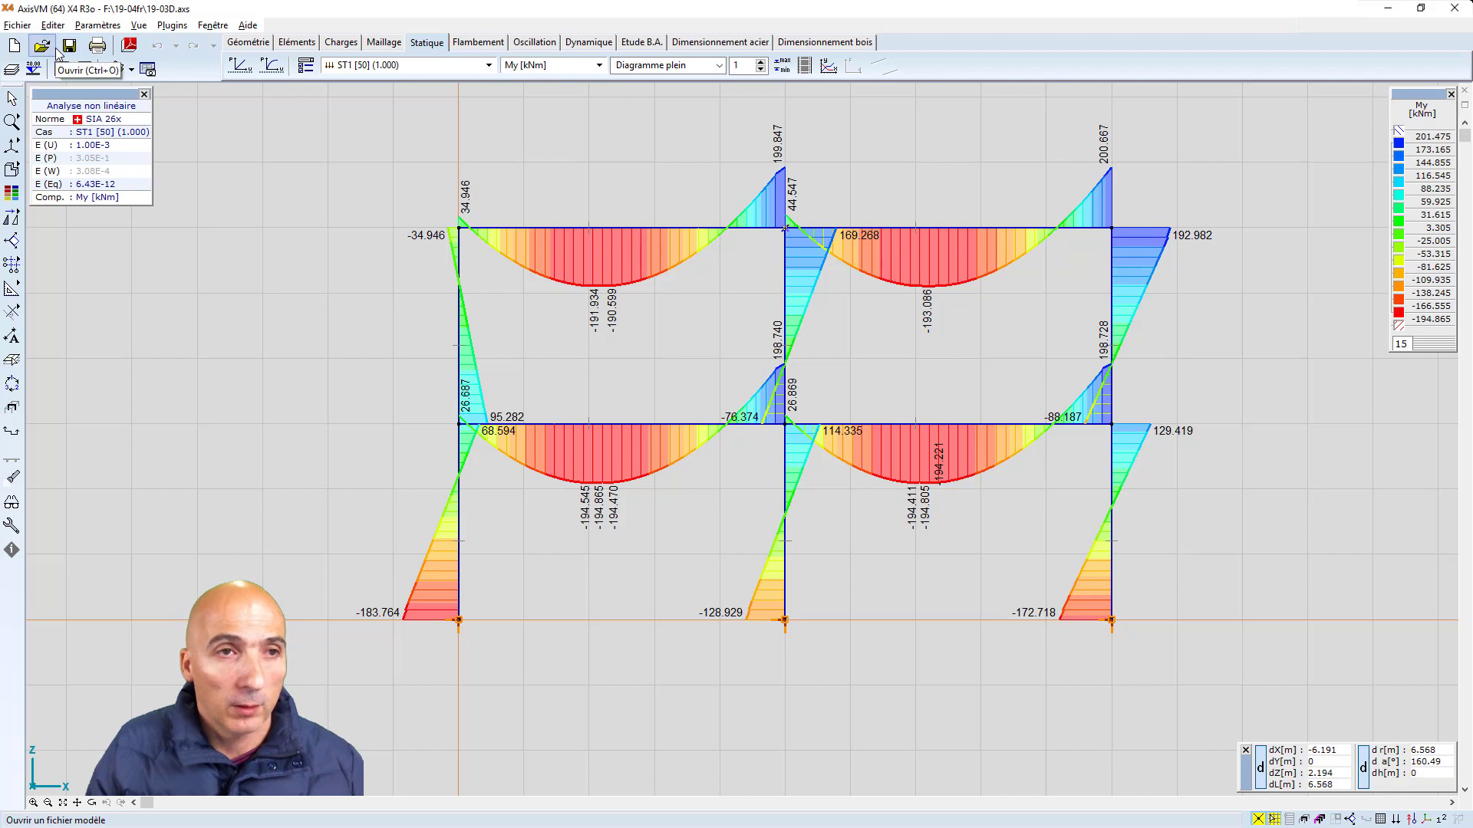
# Open the 19-03E.axs project without saving the changes to 19-03D
pyautogui.click(43, 48)
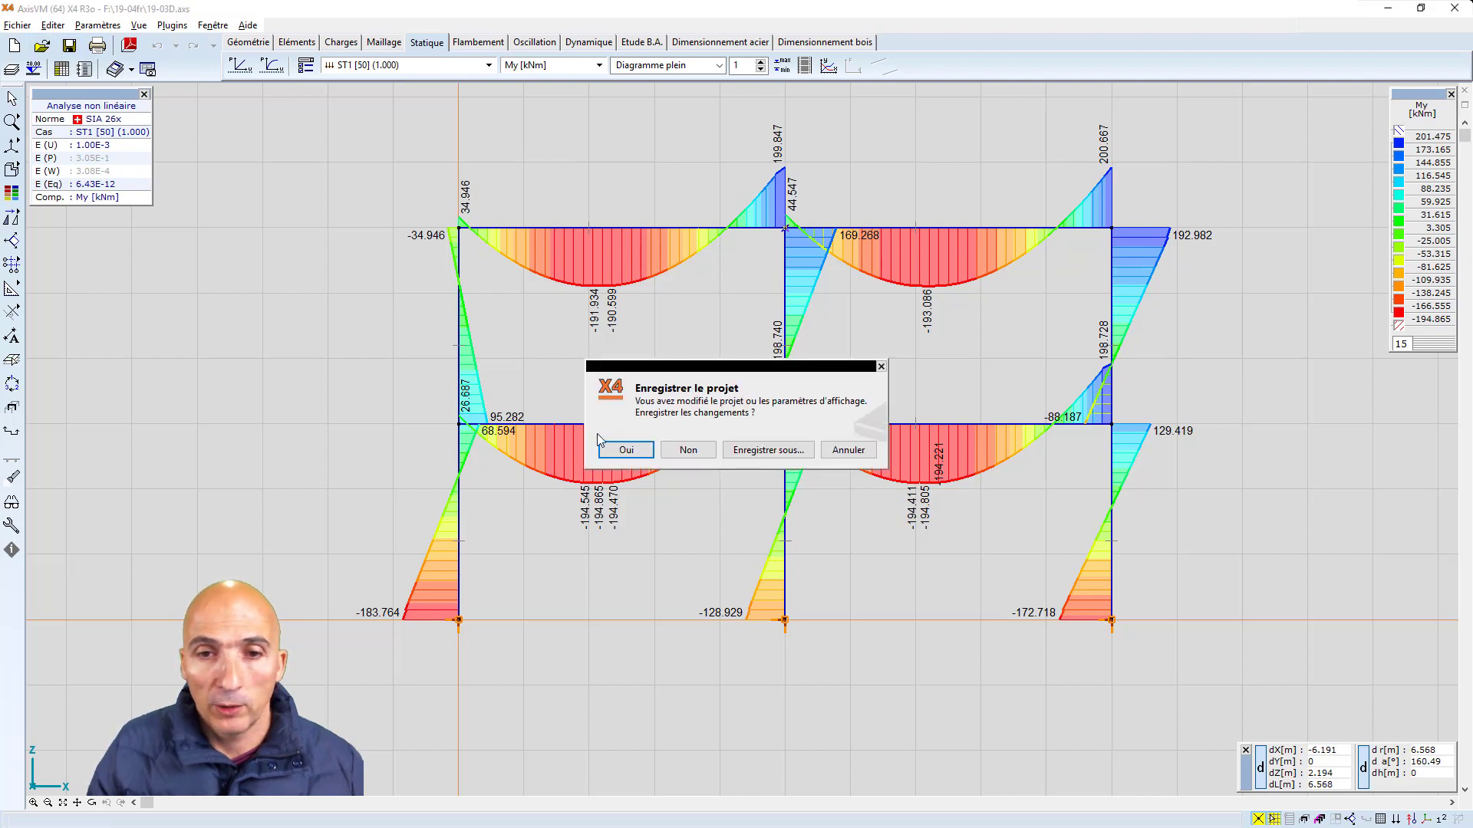
pyautogui.click(688, 450)
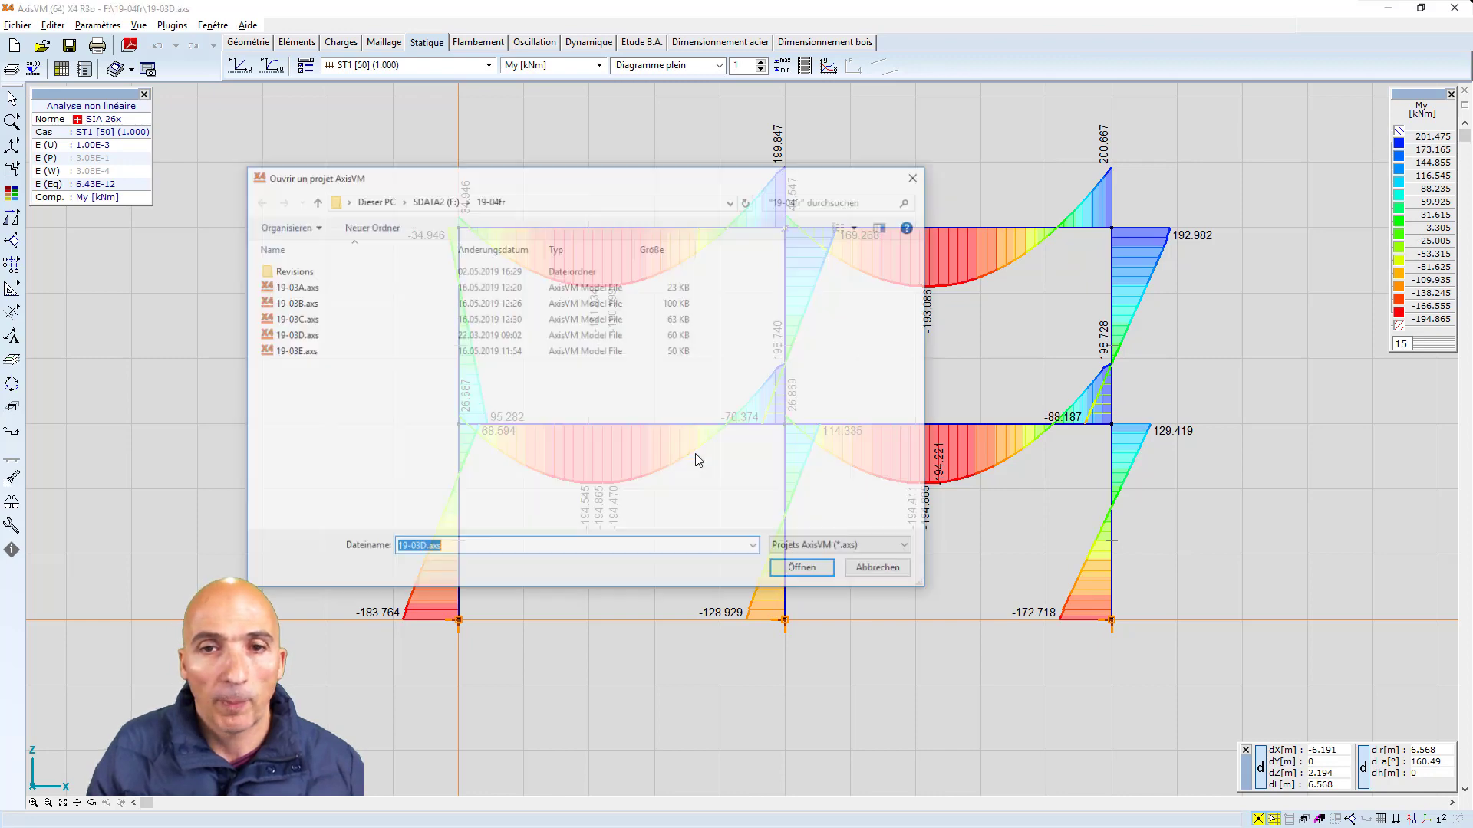
pyautogui.click(805, 569)
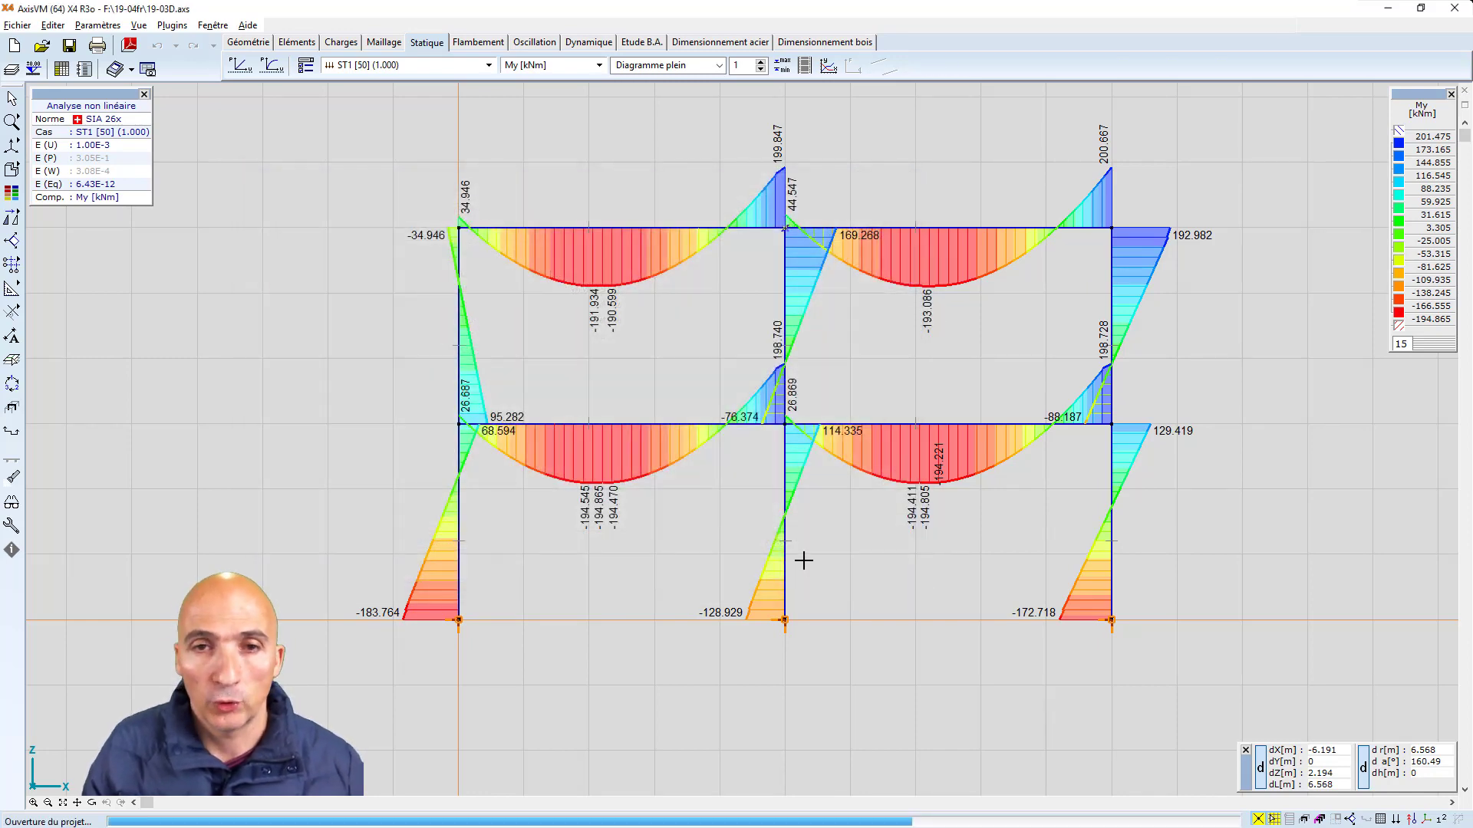
# Review gap element 1: its compression activation, local x orientation, active stiffness and geometry-based initial opening, keeping the settings as they are
pyautogui.scroll(4, 263, 357)
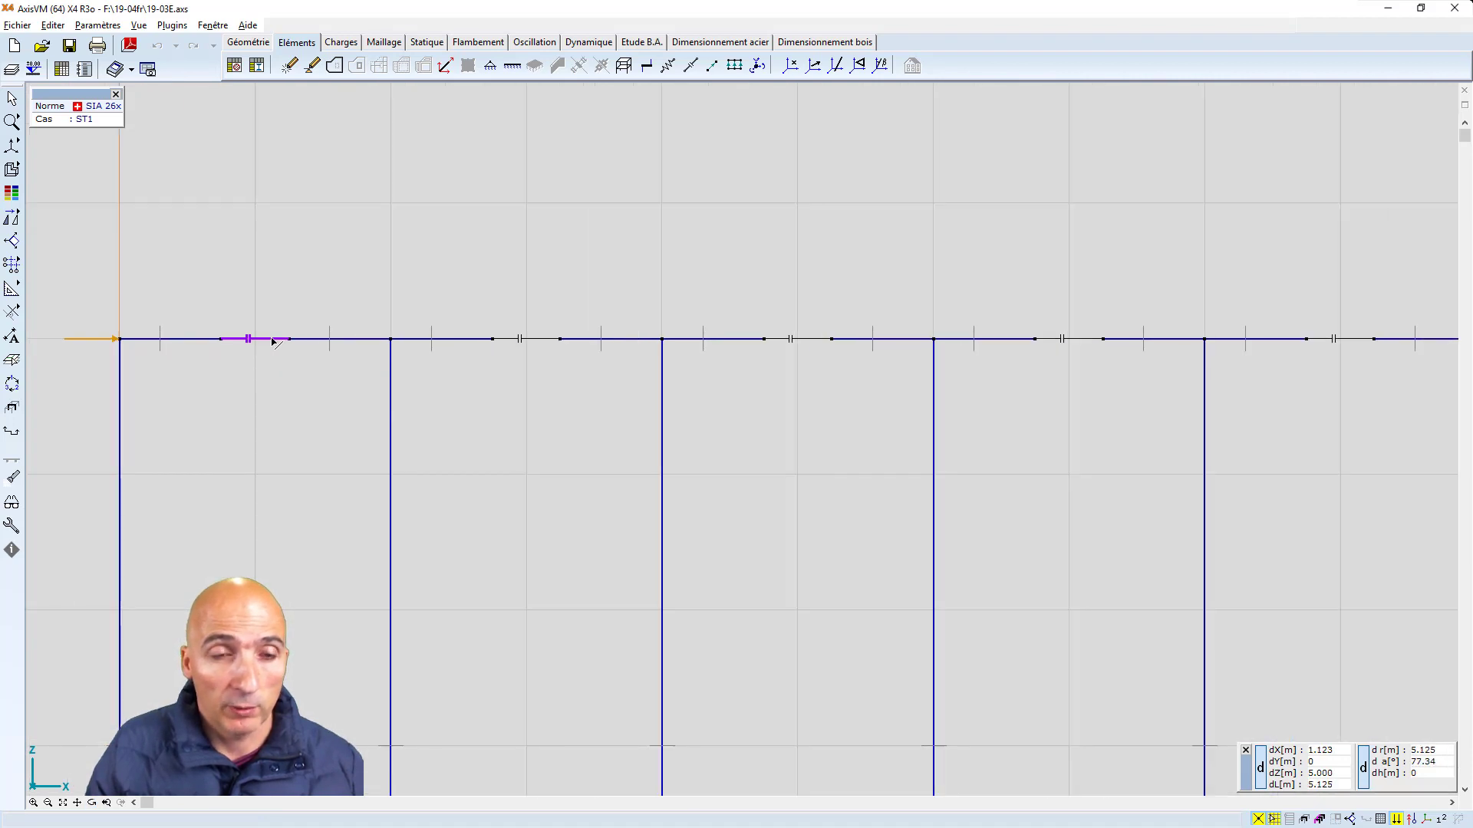
pyautogui.click(274, 342)
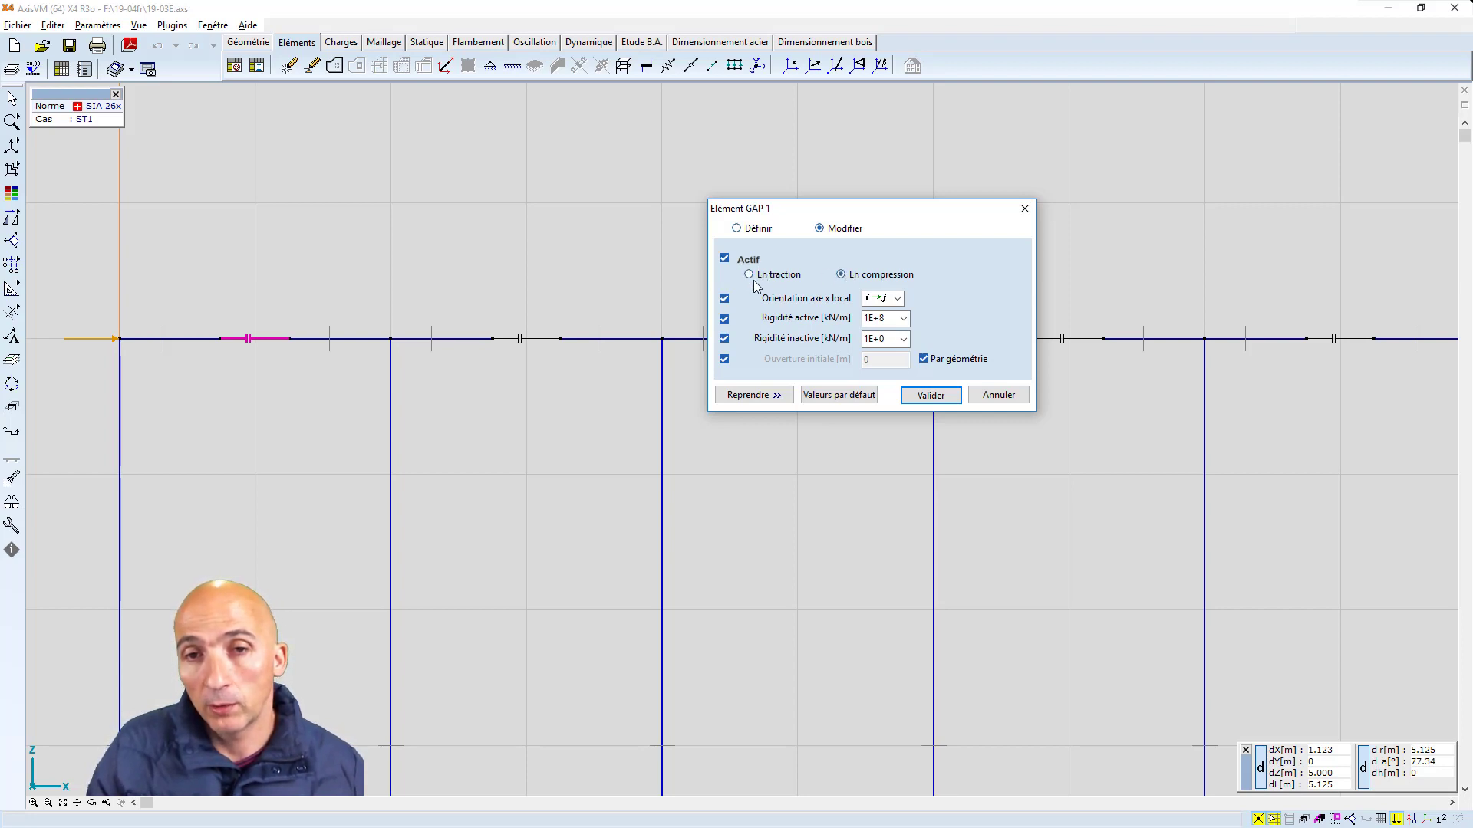
pyautogui.click(842, 276)
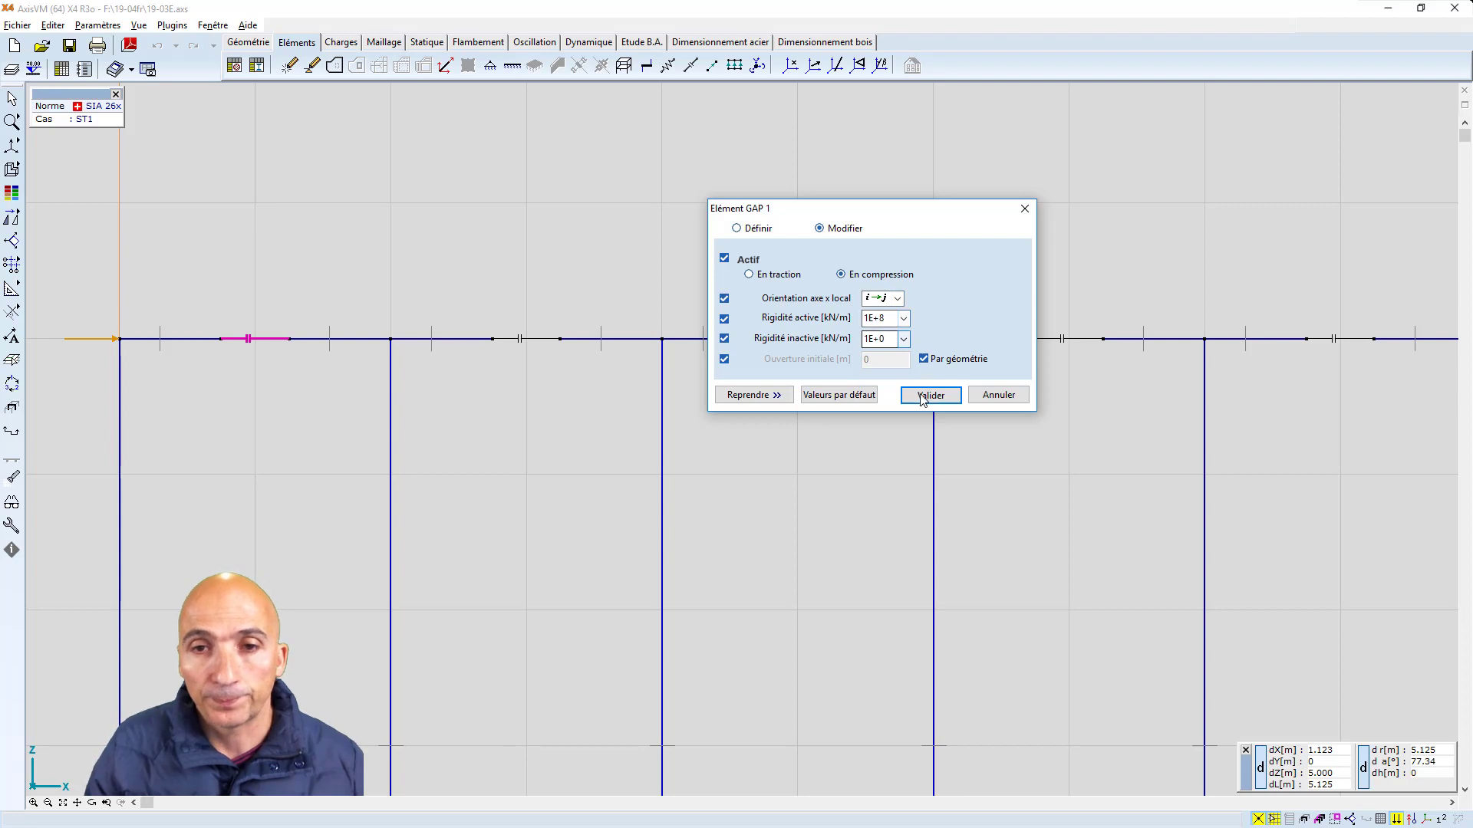
pyautogui.click(904, 319)
pyautogui.click(903, 319)
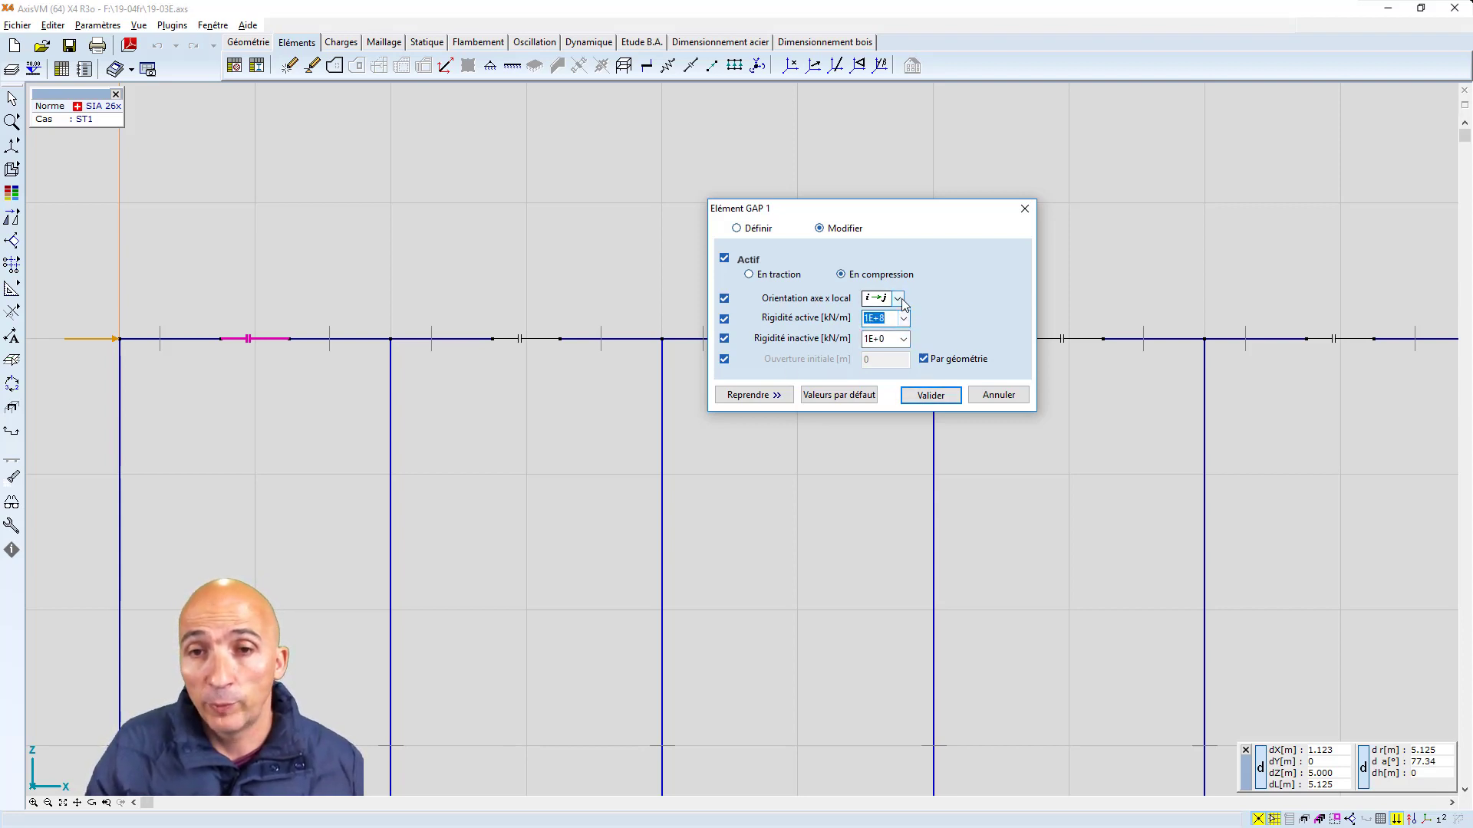
pyautogui.click(897, 298)
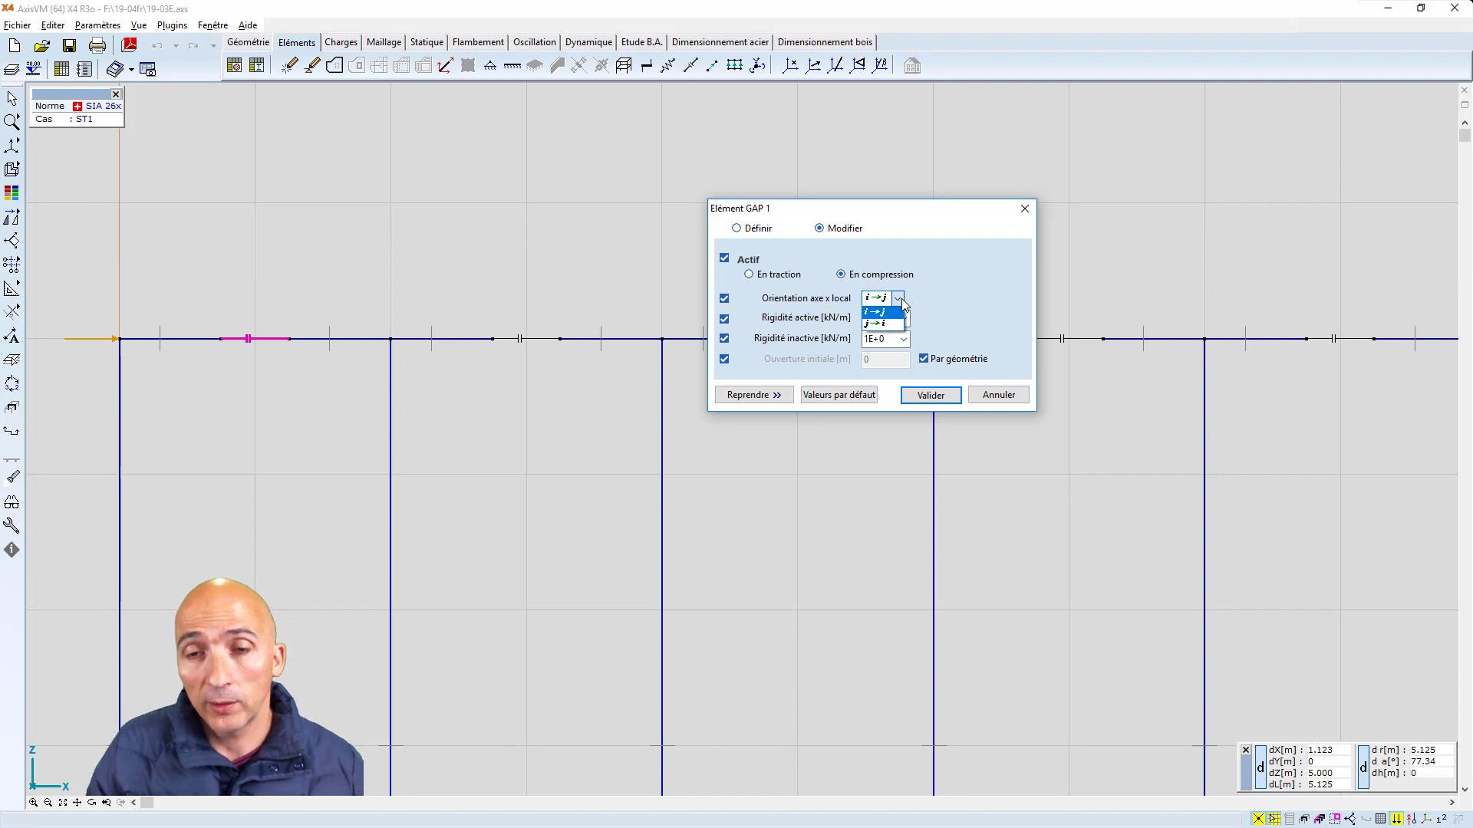
pyautogui.click(903, 303)
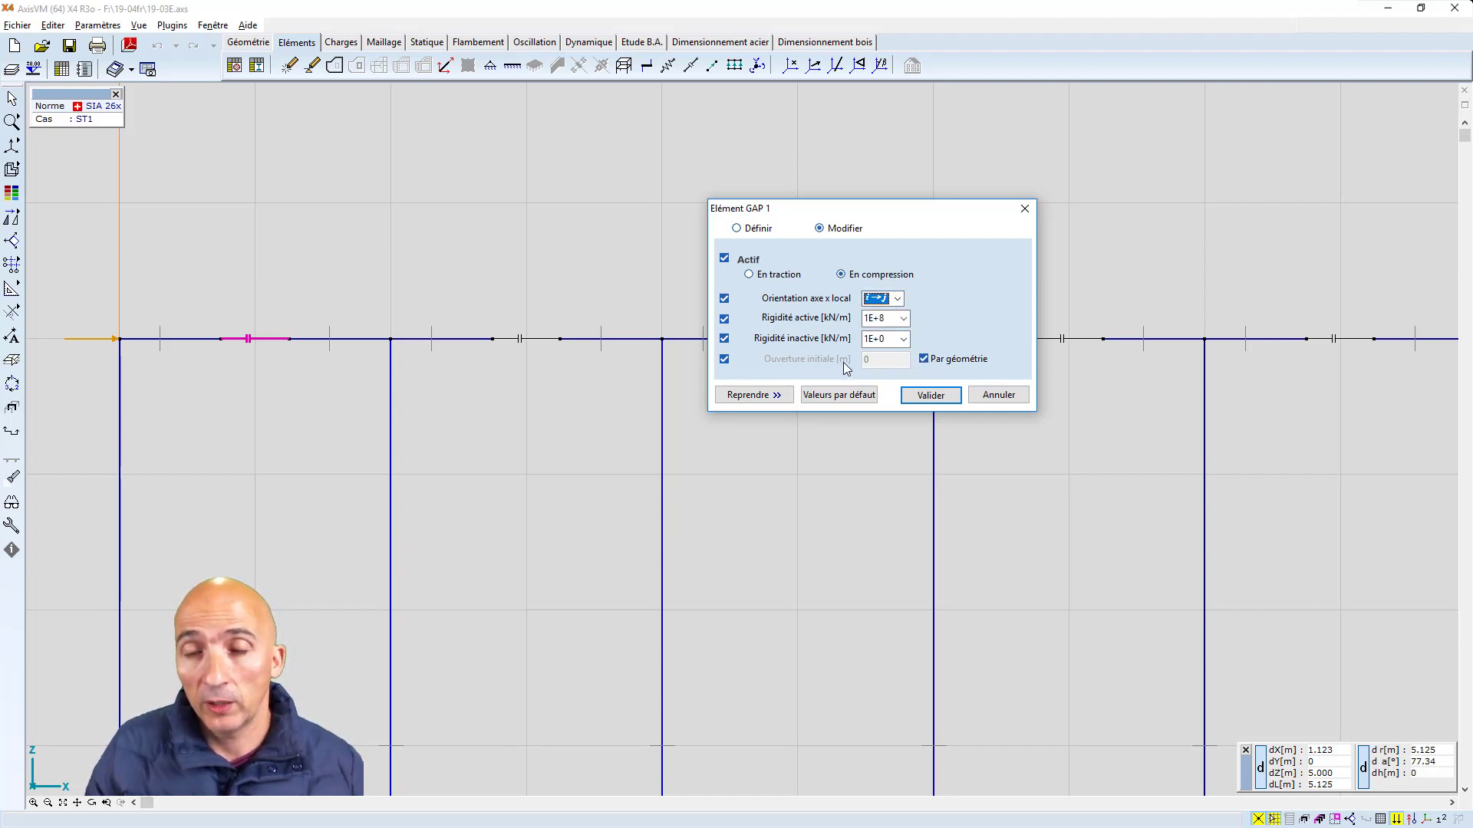
pyautogui.click(925, 359)
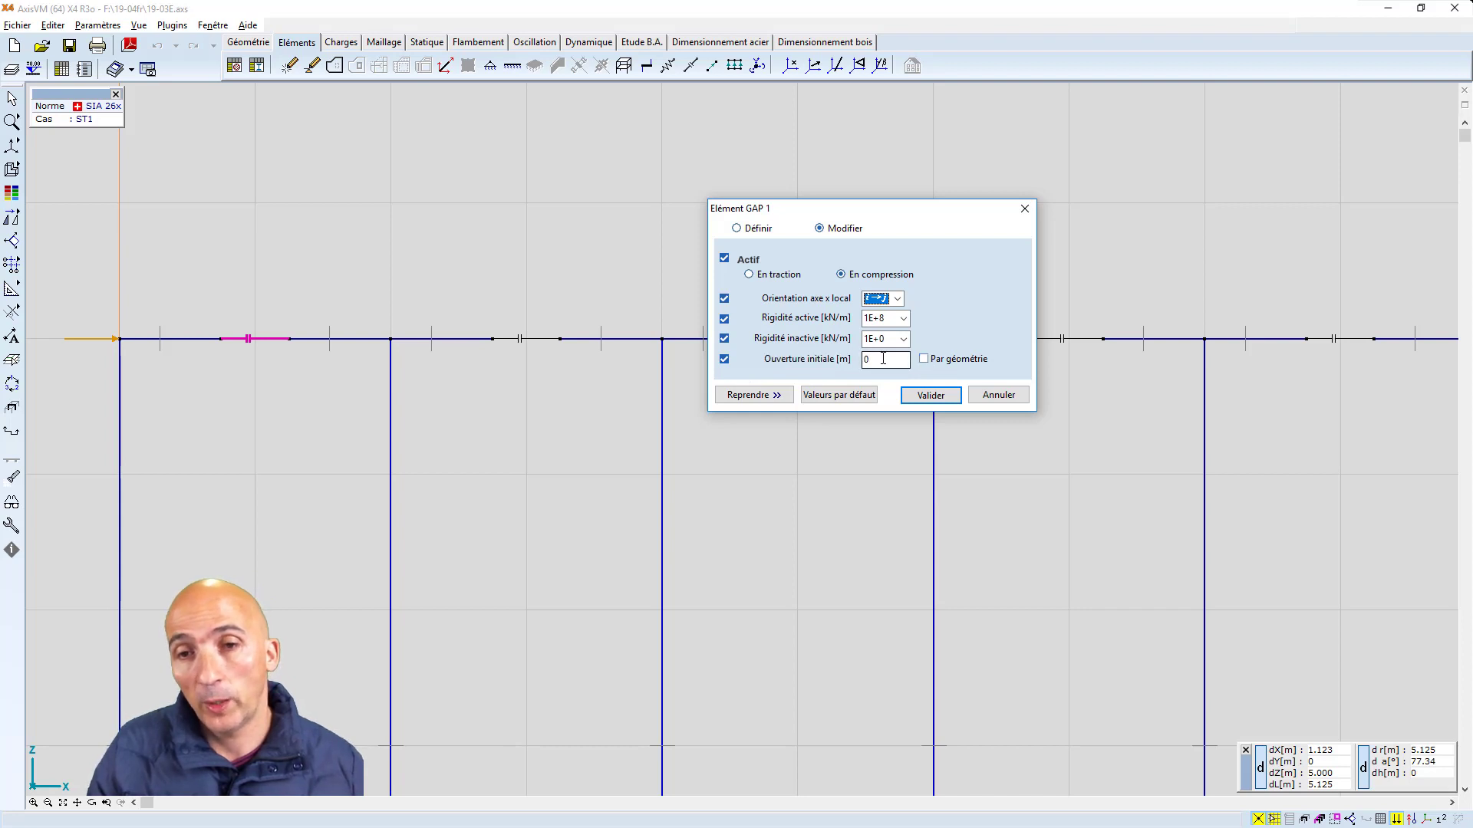
pyautogui.click(925, 360)
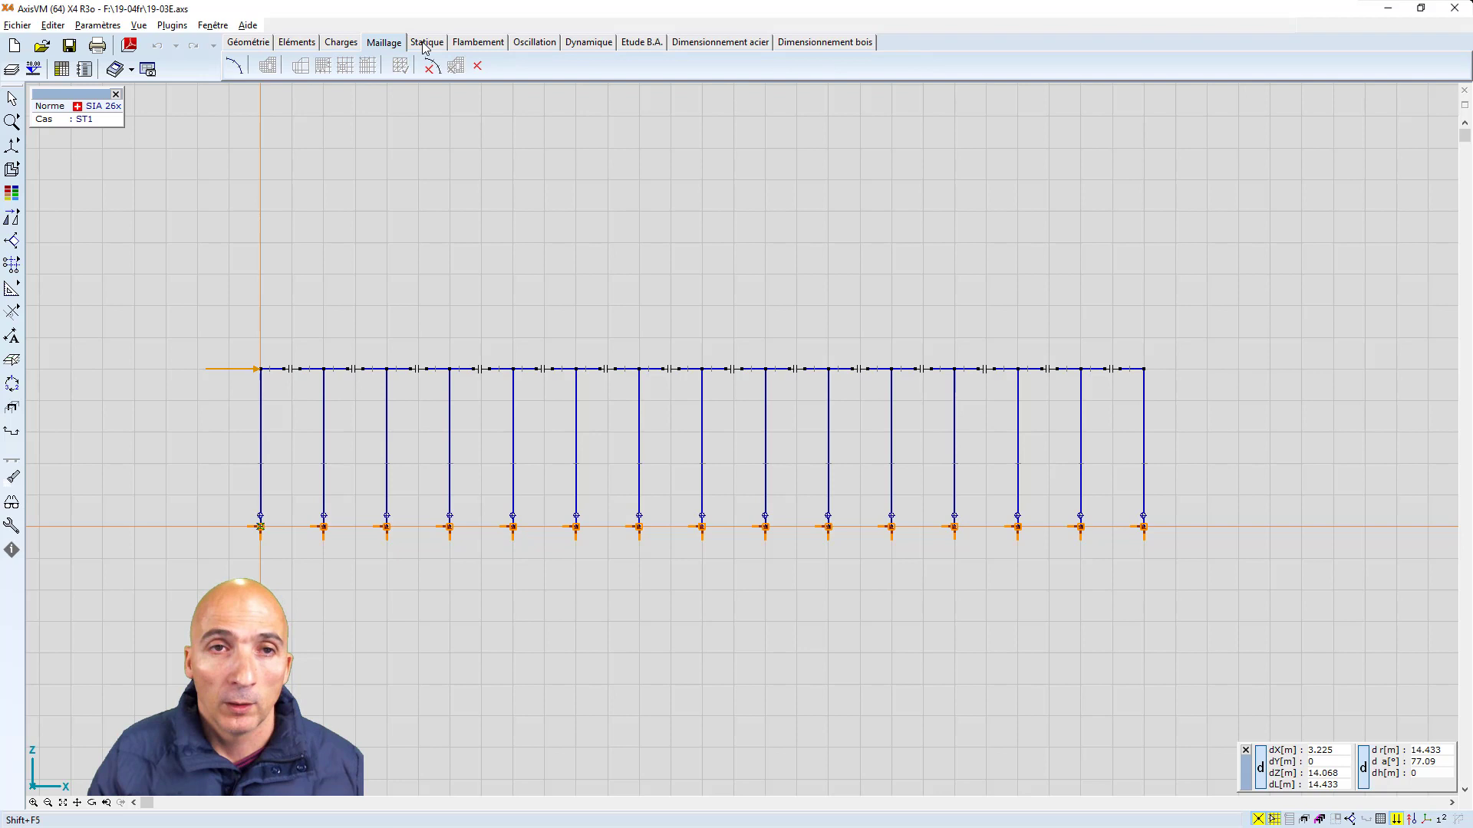
# Show the nonlinear static results of the column row at increment ST1 [1] (0.020)
pyautogui.click(427, 42)
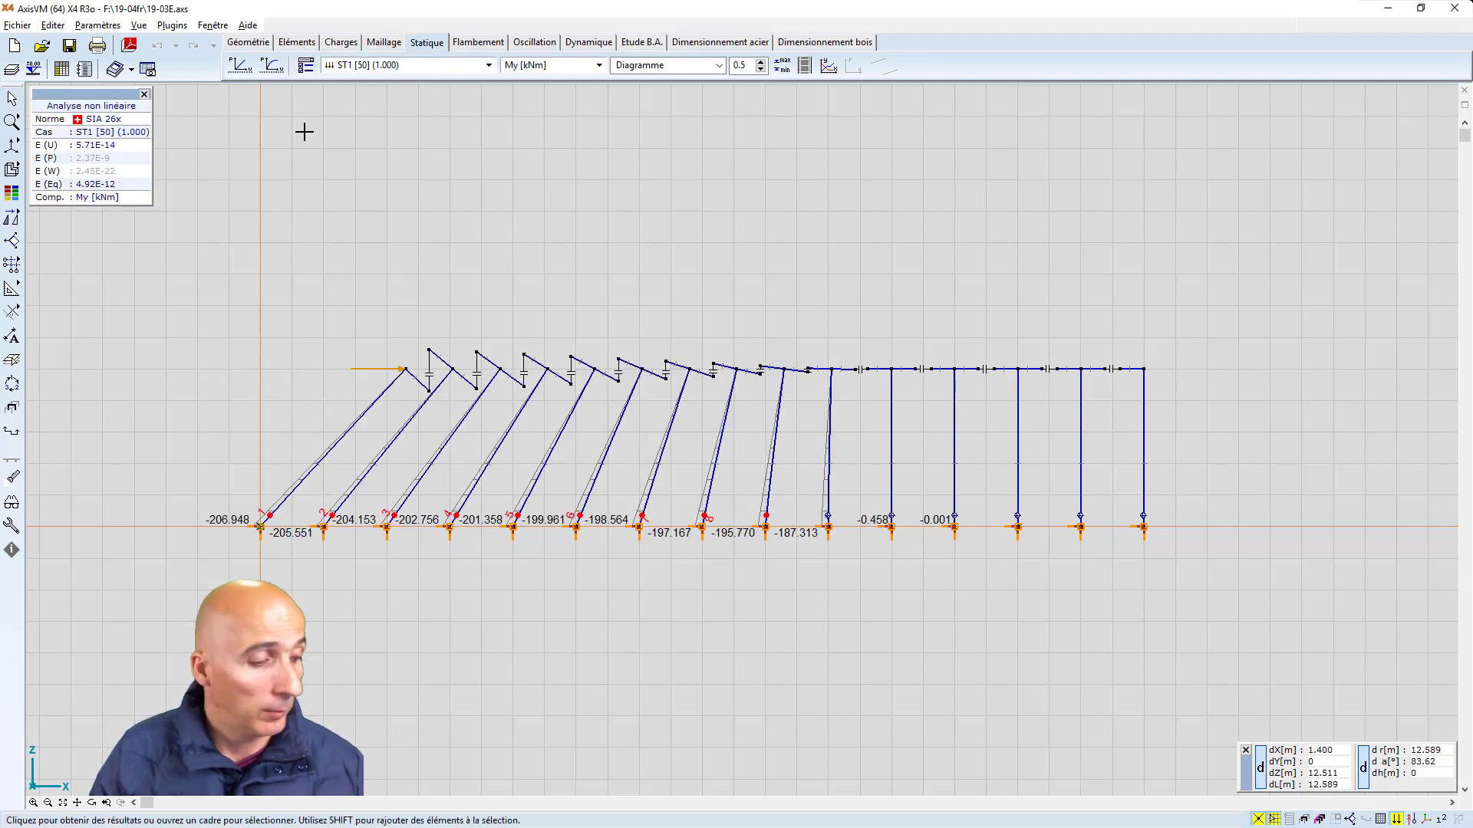
pyautogui.click(488, 65)
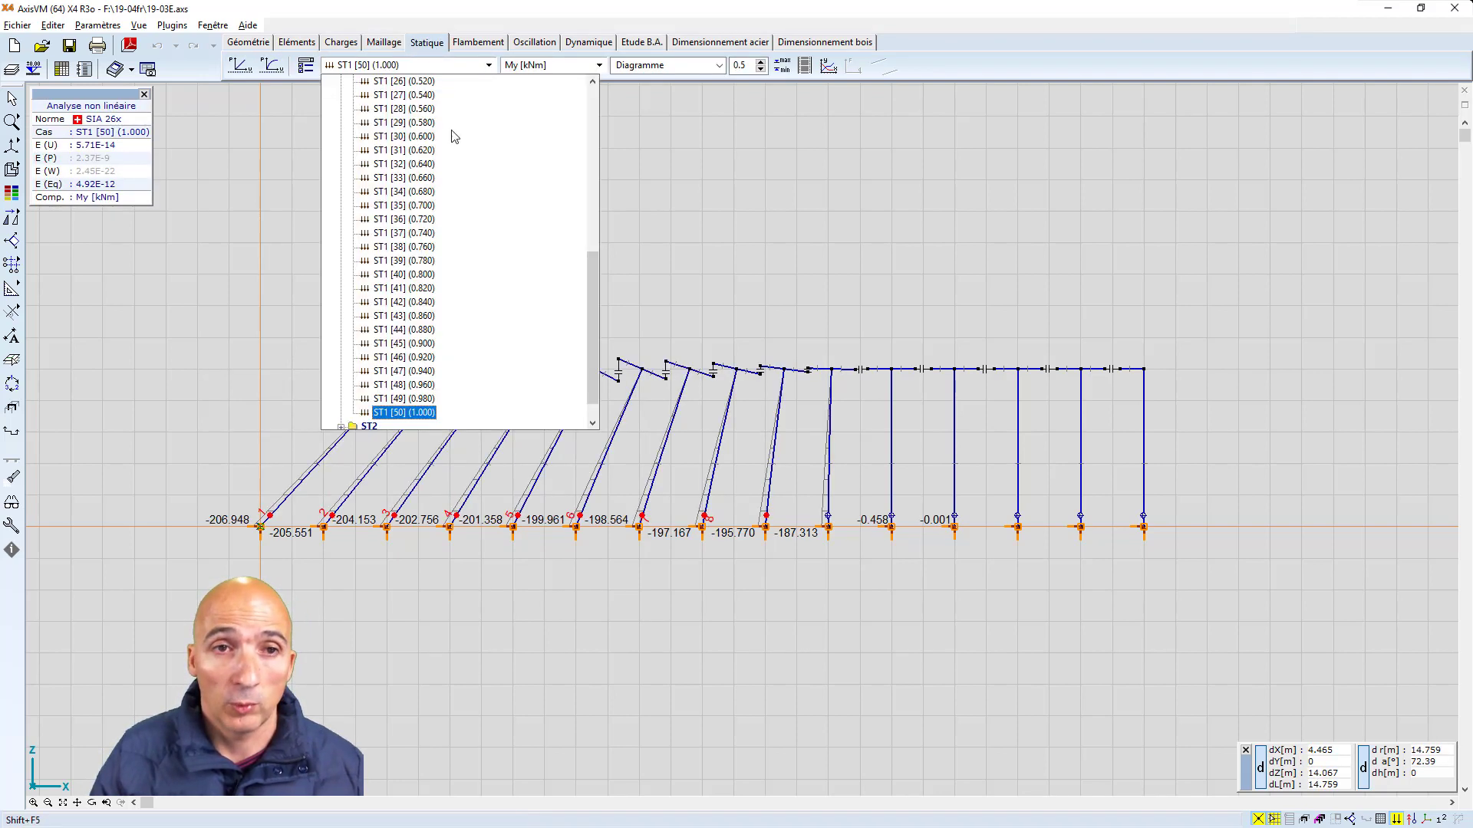
pyautogui.scroll(5, 445, 154)
pyautogui.scroll(4, 446, 153)
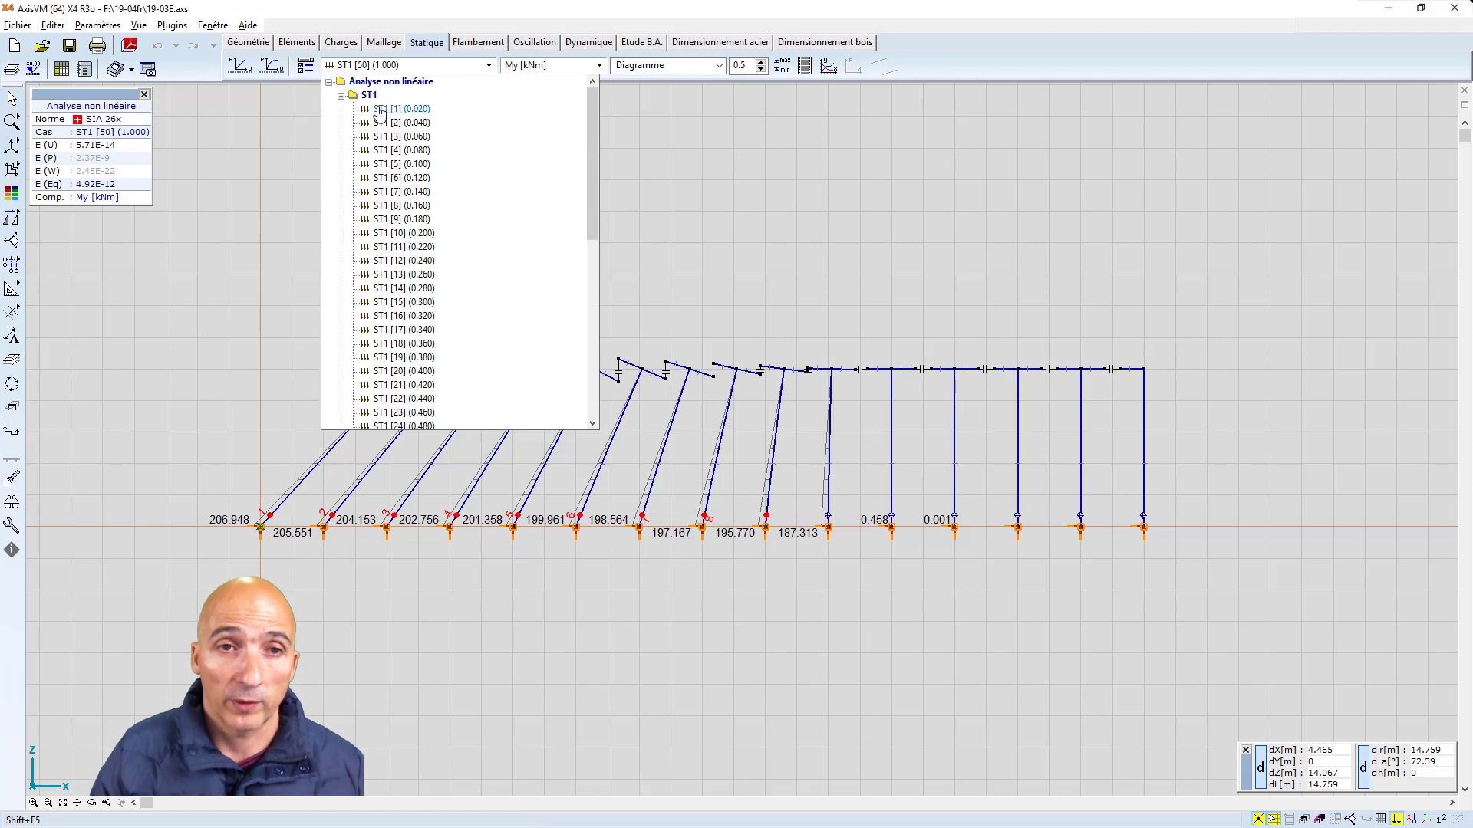
pyautogui.click(437, 111)
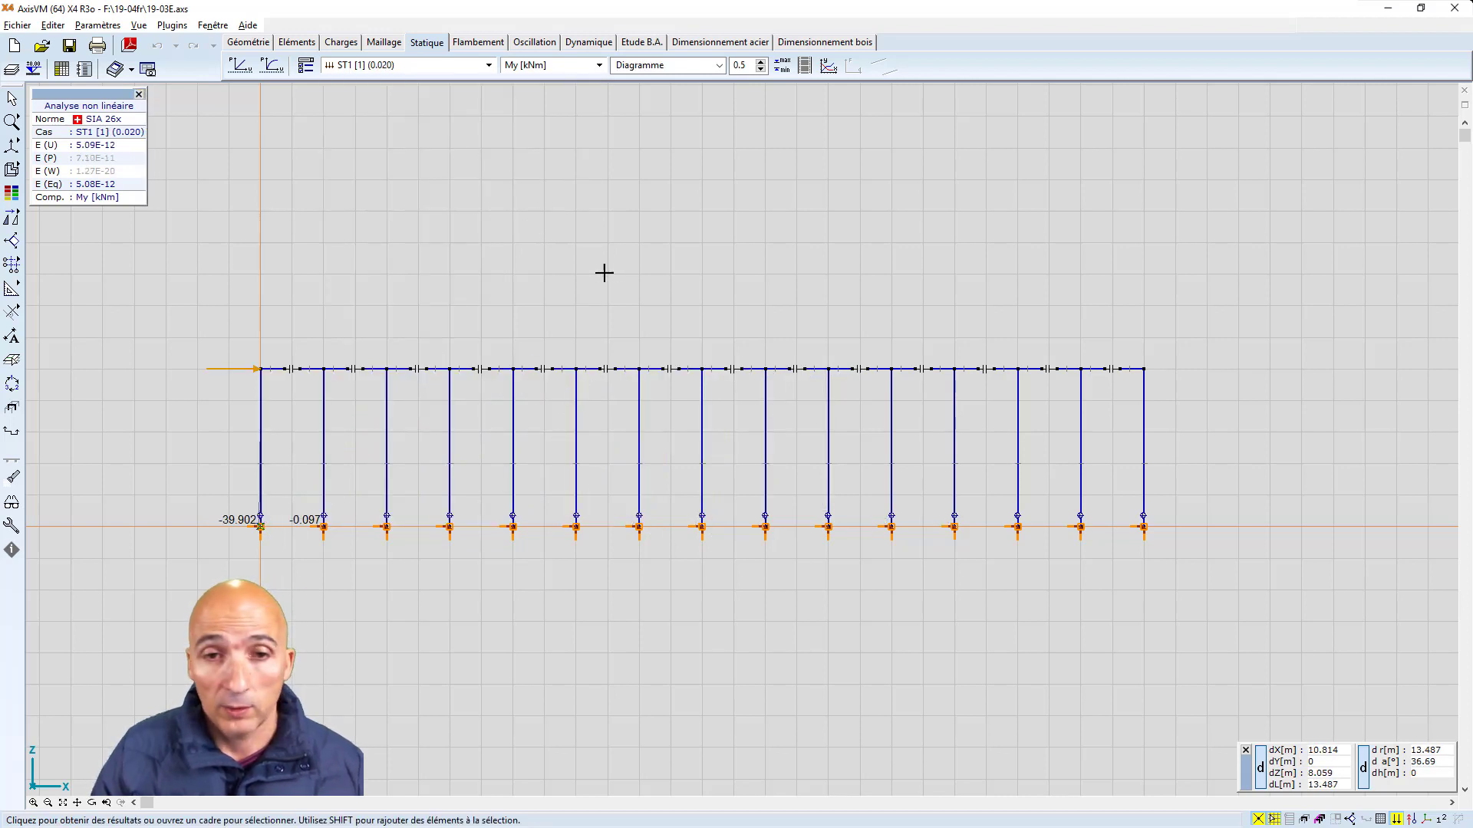
# Step through the ST1 increments up to 50 (1.000), following My and the plastic hinges forming at the column bases
pyautogui.press('Down')
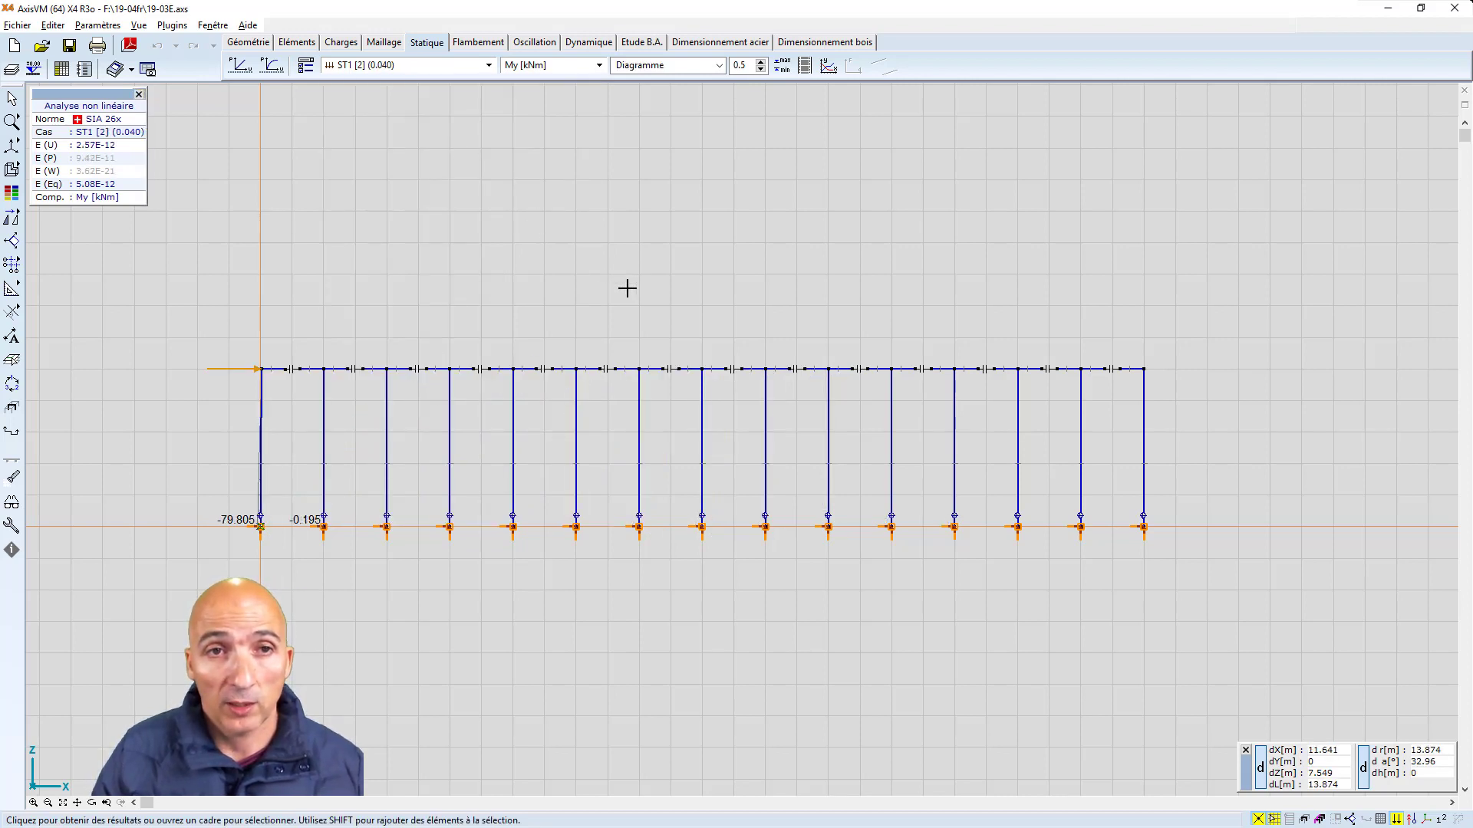
pyautogui.press('Down')
pyautogui.press('Down')
pyautogui.press('Down')
pyautogui.press('Down')
pyautogui.press('Down')
pyautogui.press('Down')
pyautogui.press('Down')
pyautogui.press('Down')
pyautogui.press('Down')
pyautogui.press('Down')
pyautogui.press('Down')
pyautogui.press('Down')
pyautogui.press('Down')
pyautogui.press('Down')
pyautogui.press('Down')
pyautogui.press('Down')
pyautogui.press('Down')
pyautogui.press('Down')
pyautogui.press('Down')
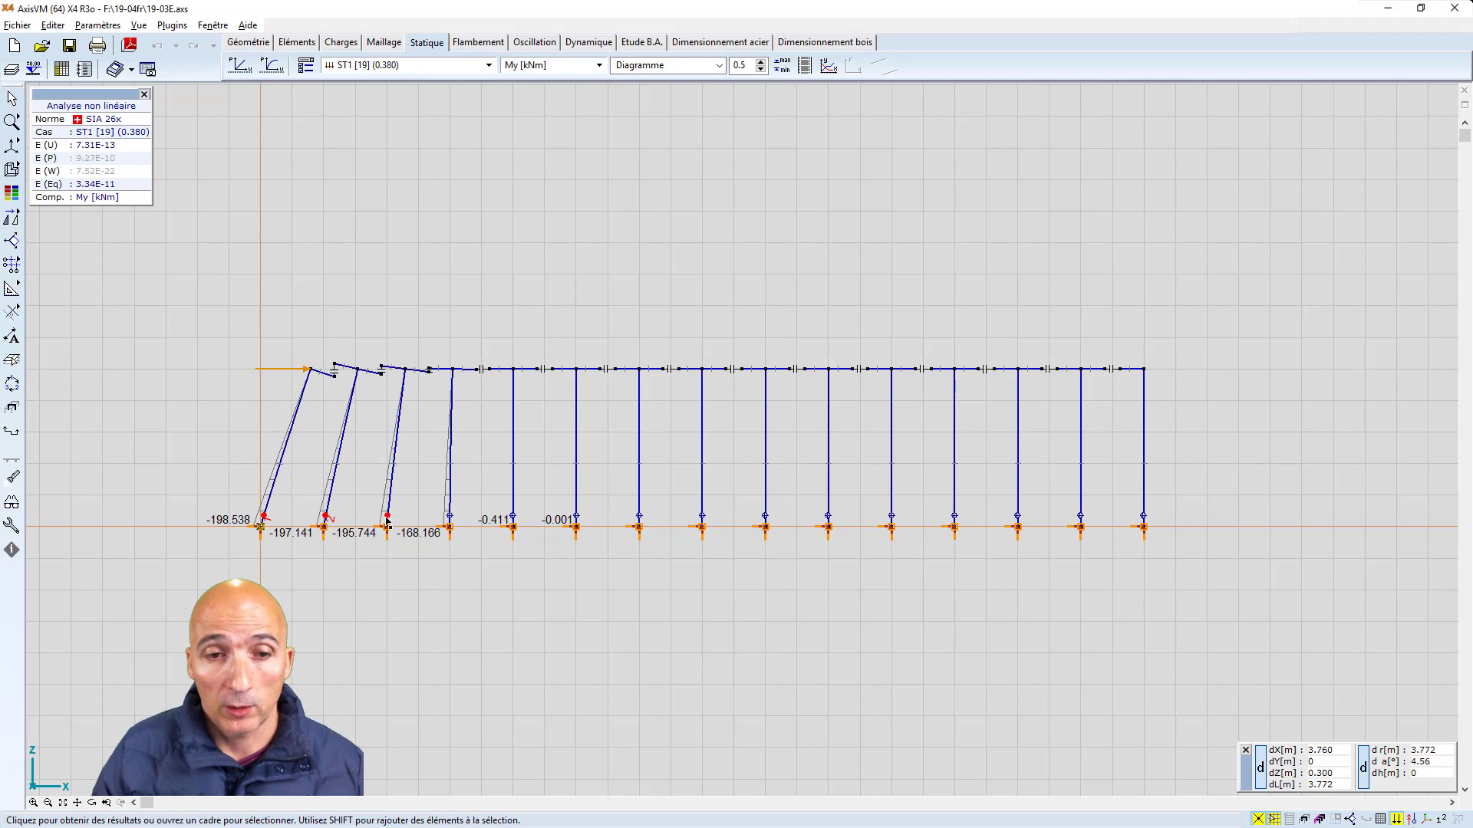
pyautogui.press('Down')
pyautogui.press('Down')
pyautogui.press('Down')
pyautogui.press('Down')
pyautogui.press('Down')
pyautogui.press('Down')
pyautogui.press('Down')
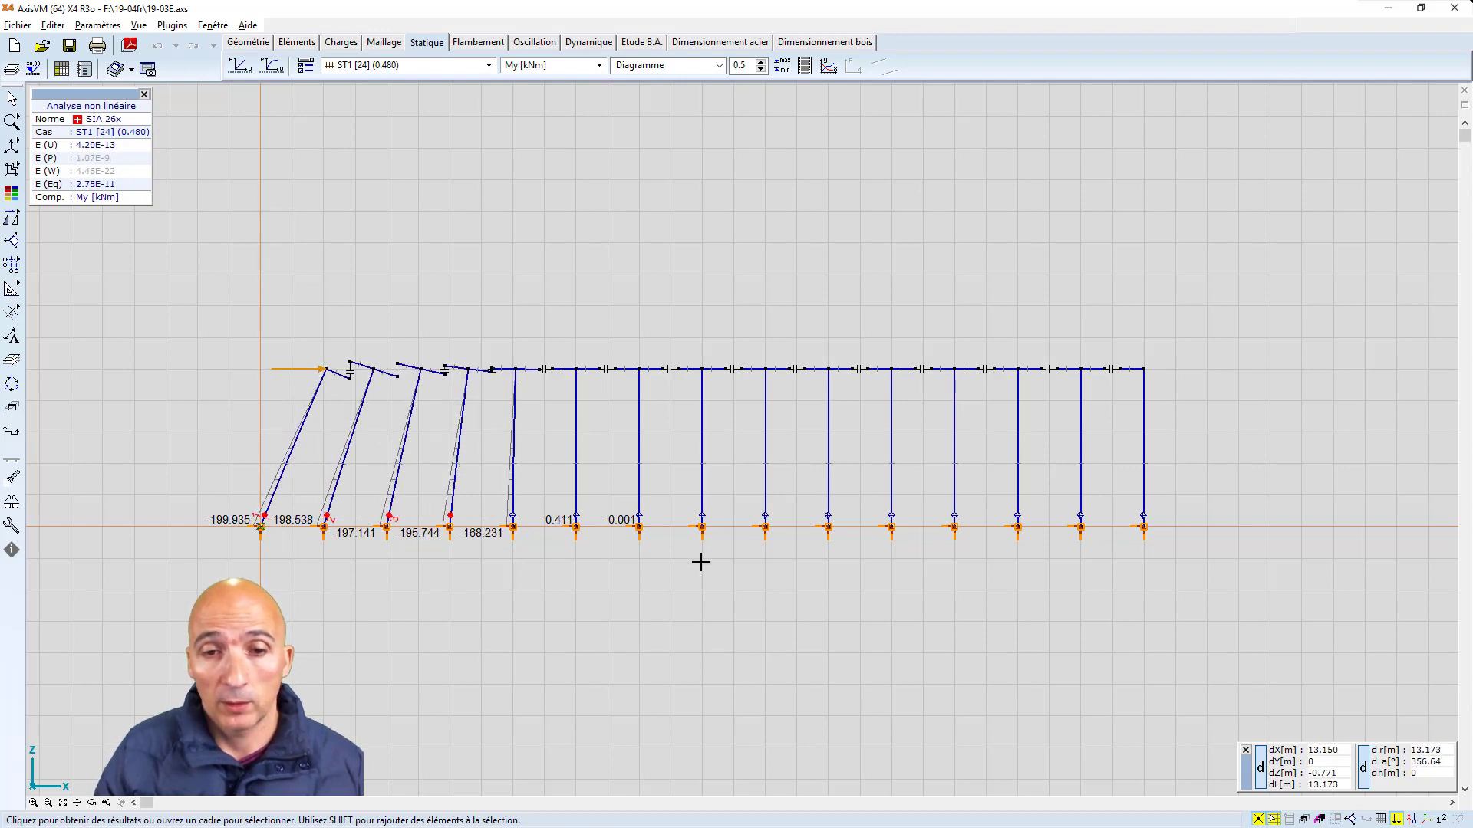
pyautogui.press('Down')
pyautogui.press('Down')
pyautogui.press('Down')
pyautogui.press('Down')
pyautogui.press('Down')
pyautogui.press('Down')
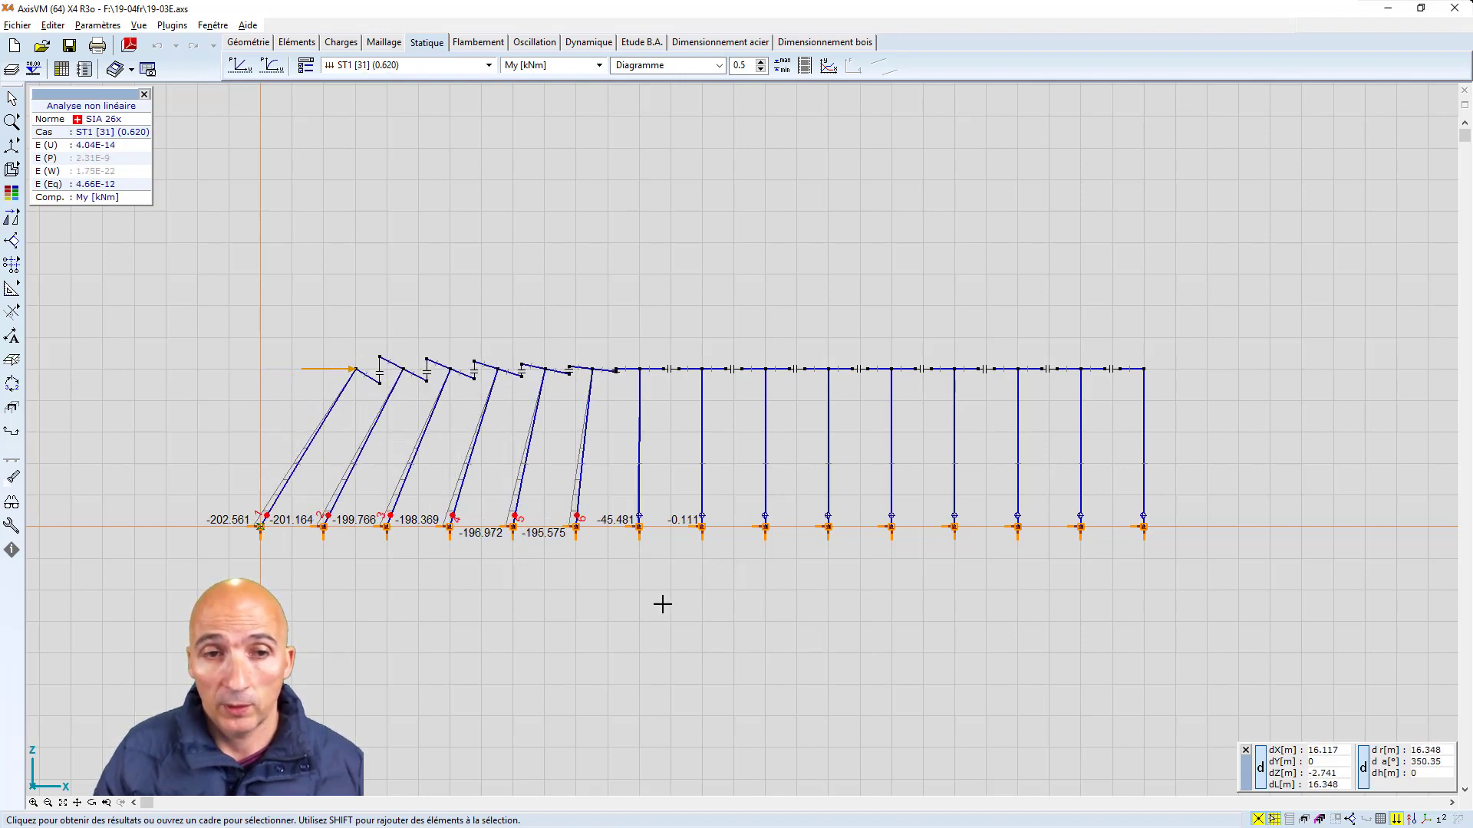
pyautogui.press('Down')
pyautogui.press('Down')
pyautogui.press('Down')
pyautogui.press('Down')
pyautogui.press('Down')
pyautogui.press('Down')
pyautogui.press('Down')
pyautogui.press('Down')
pyautogui.press('Down')
pyautogui.press('Down')
pyautogui.press('Down')
pyautogui.press('Down')
pyautogui.press('Down')
pyautogui.press('Down')
pyautogui.press('Down')
pyautogui.press('Down')
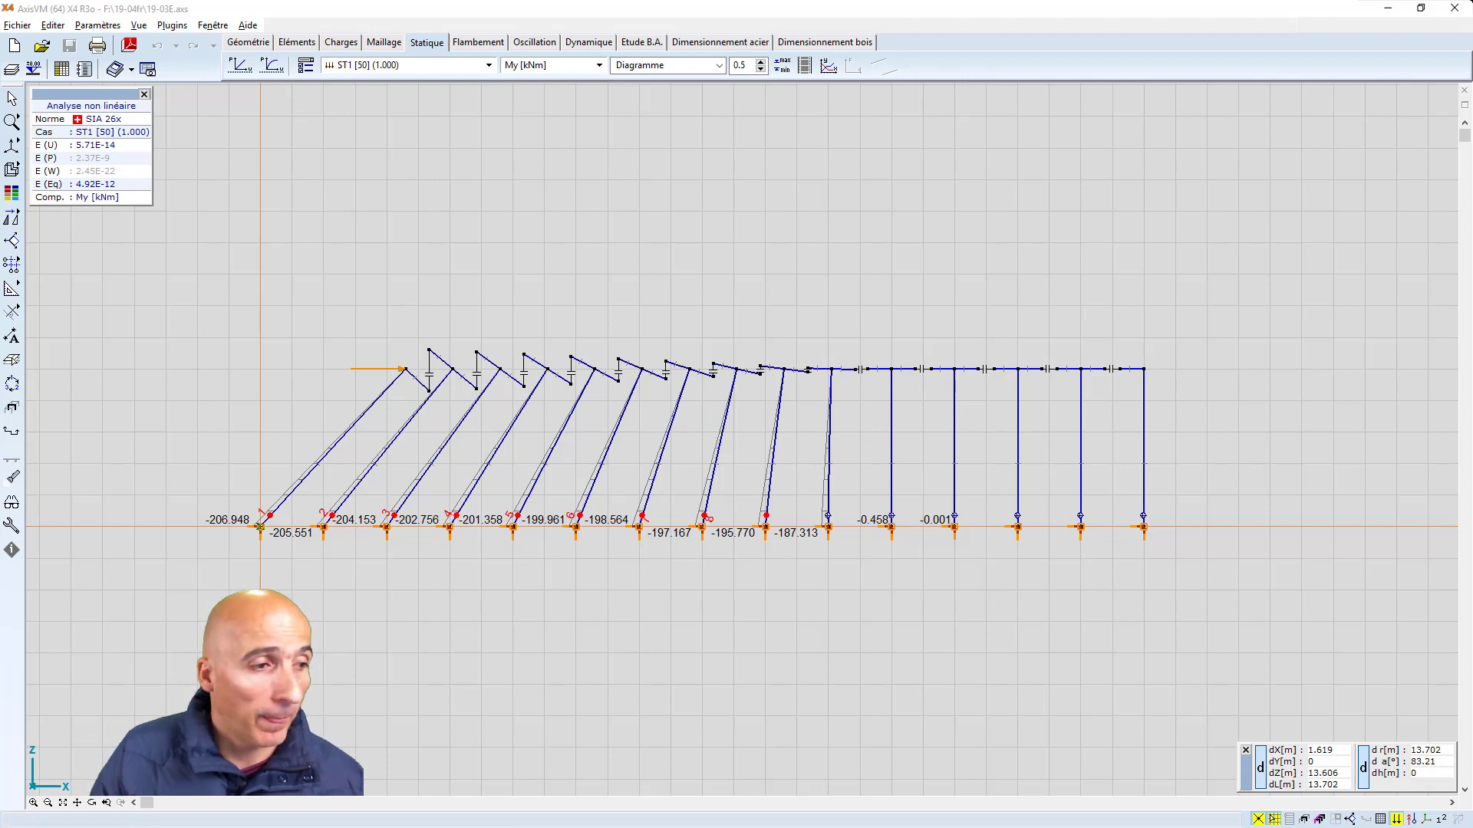
# Review the nonlinear static analysis settings for load case ST1: force control, tracked node and direction, increments and nonlinearity options, and cancel without recalculating
pyautogui.moveTo(2, 215); pyautogui.dragTo(911, 149)
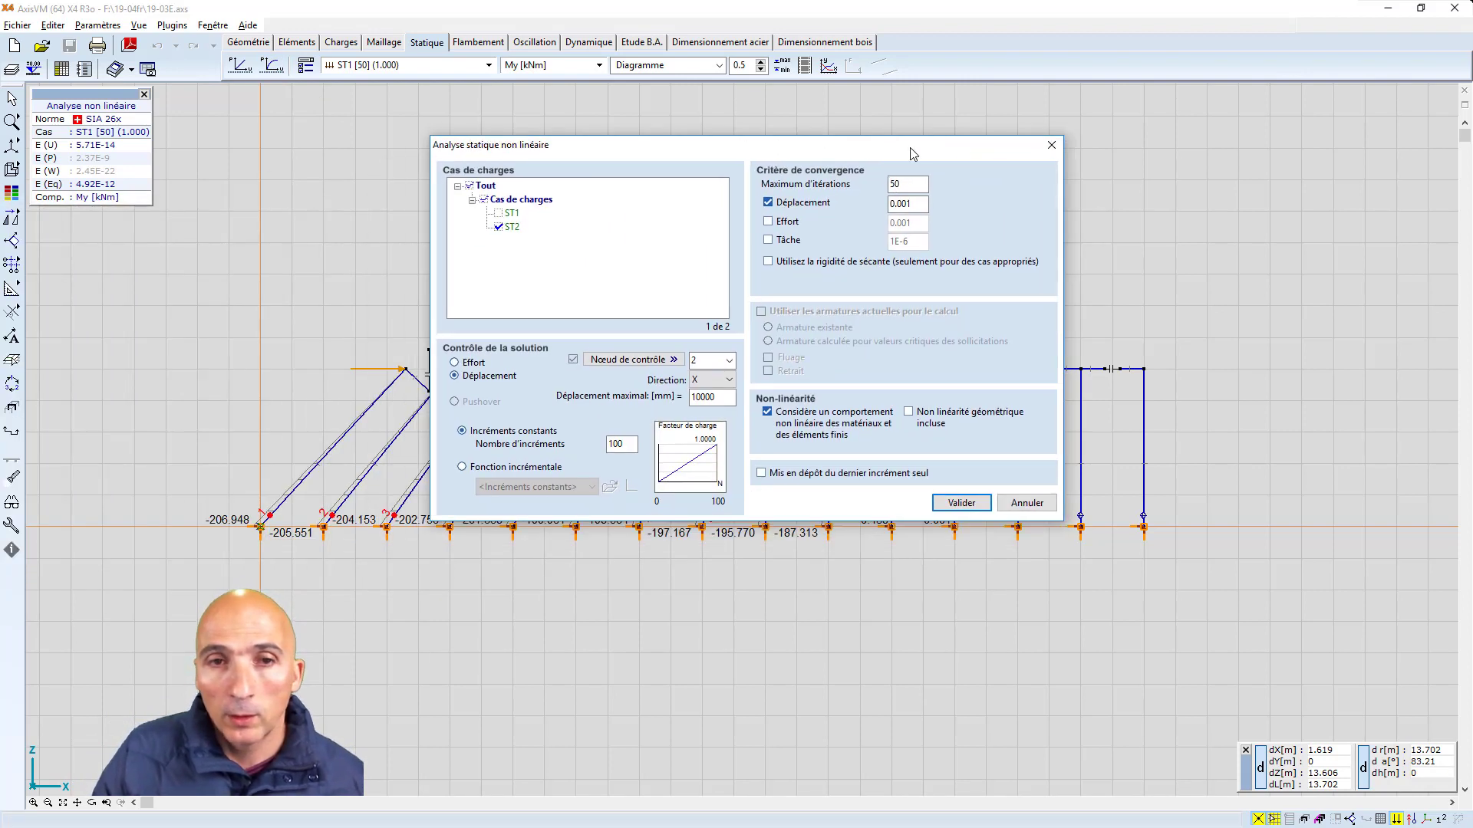
pyautogui.click(498, 213)
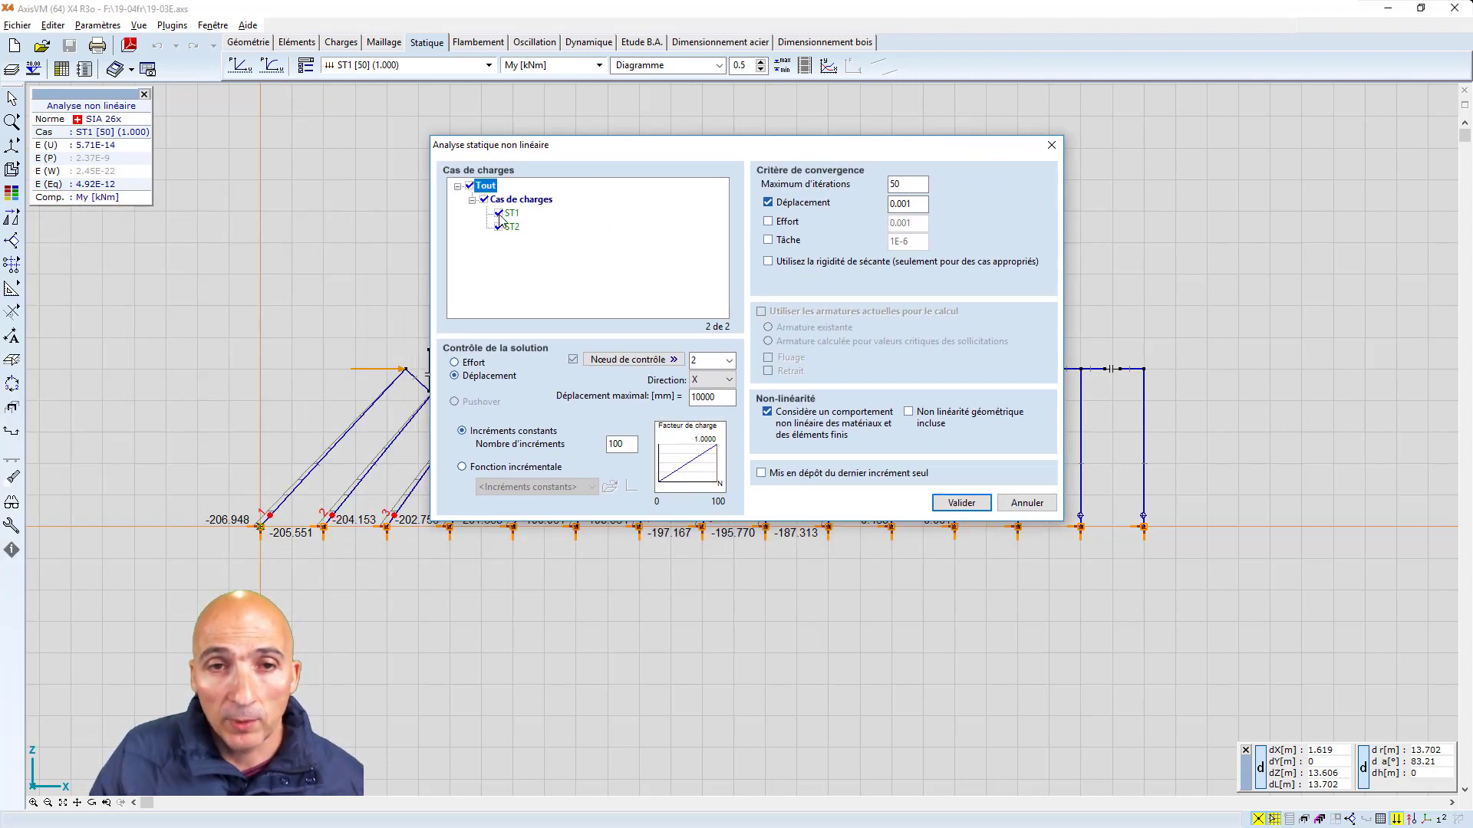
pyautogui.click(499, 228)
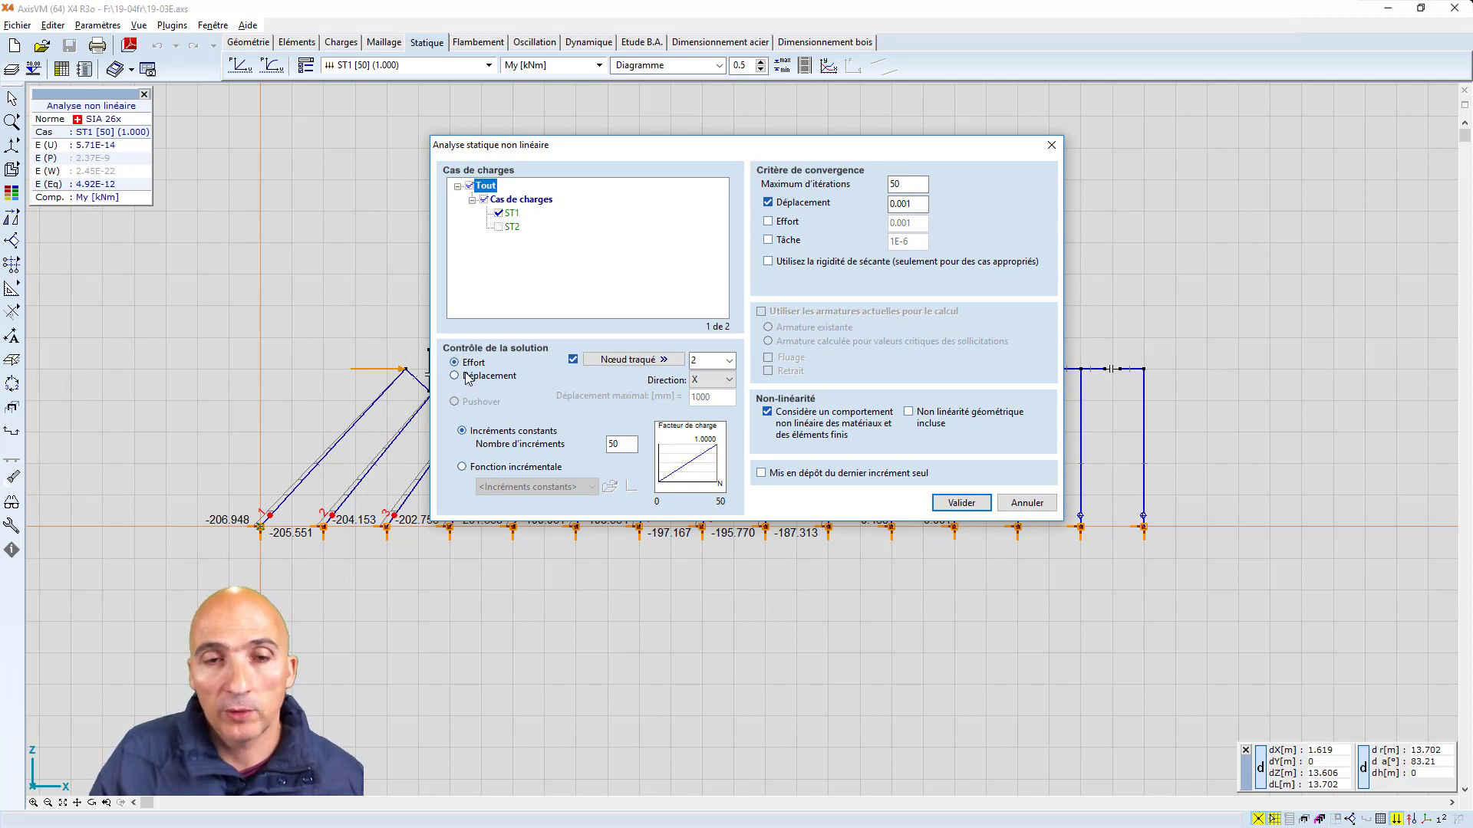
pyautogui.click(712, 379)
pyautogui.click(724, 376)
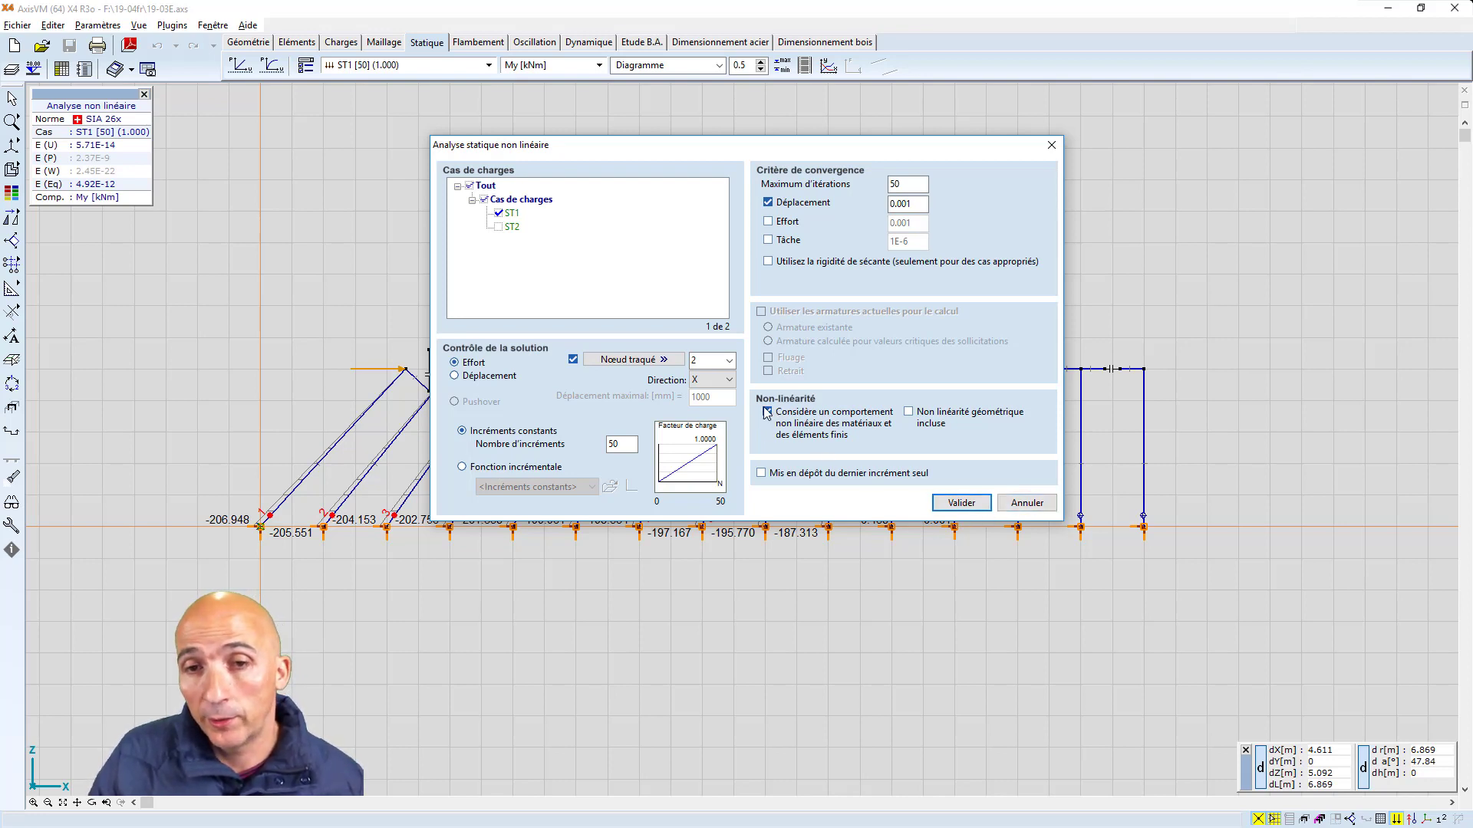
pyautogui.press('Escape')
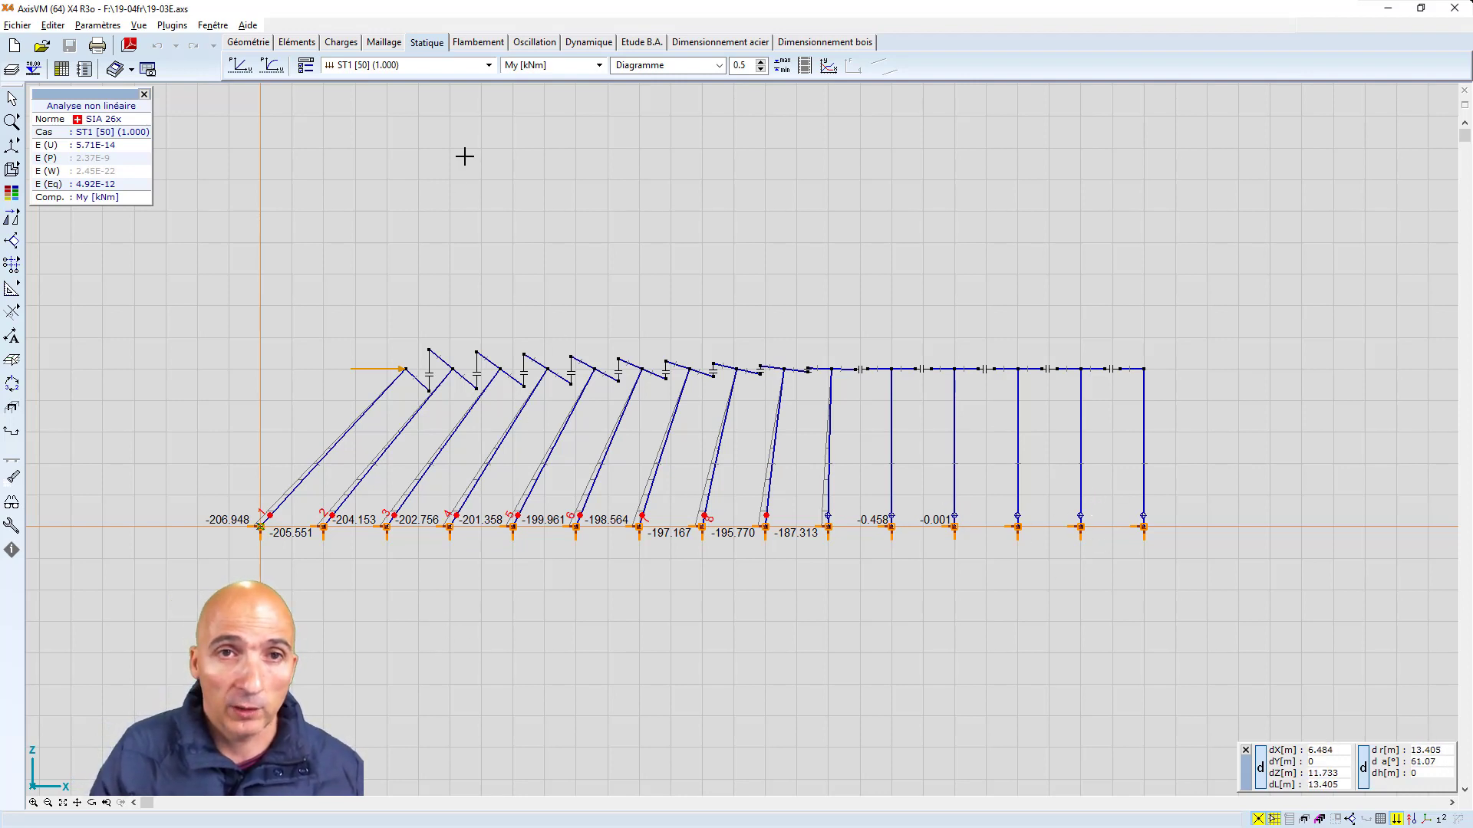
pyautogui.click(487, 66)
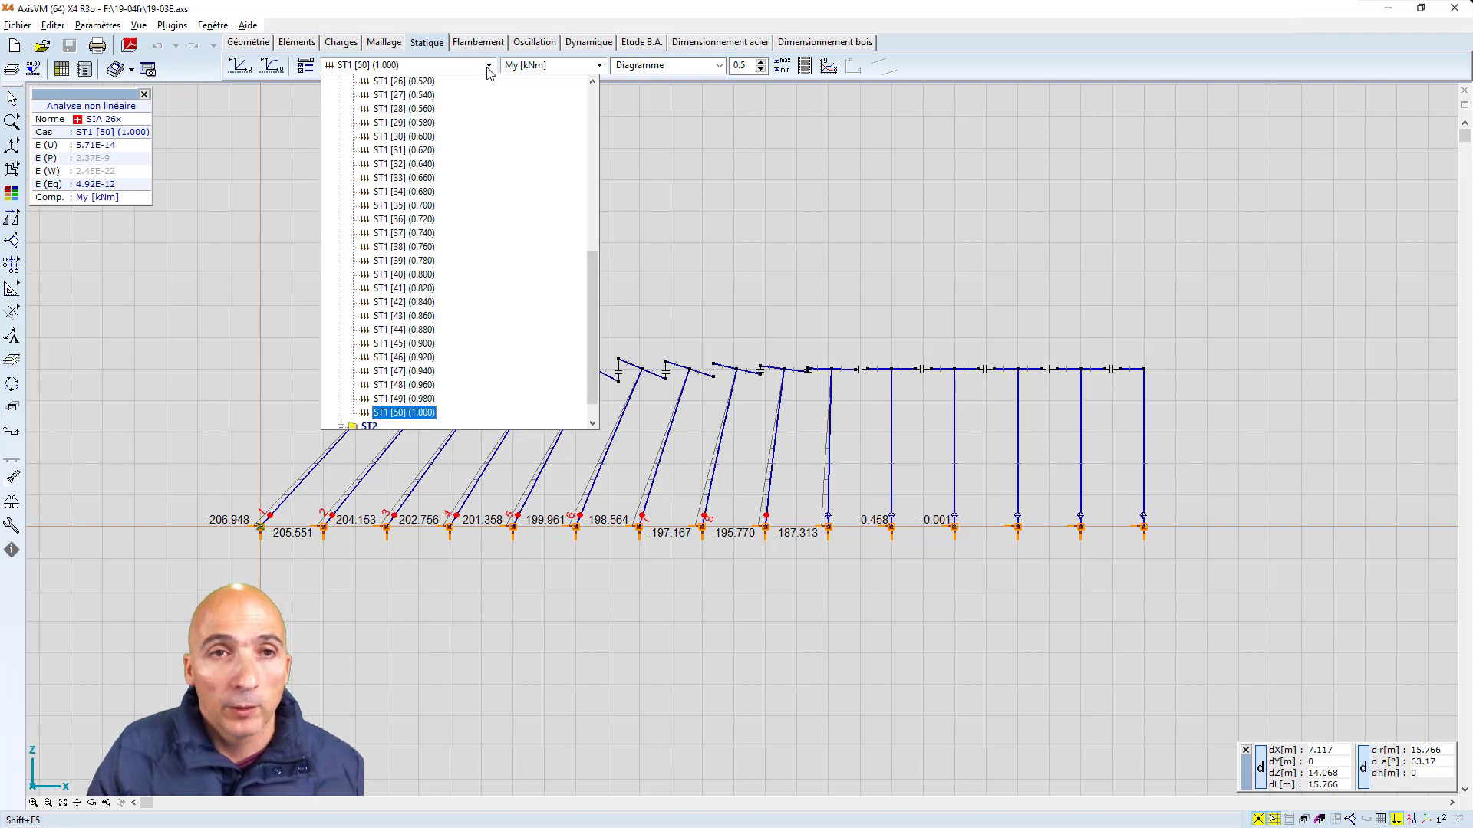
pyautogui.click(488, 66)
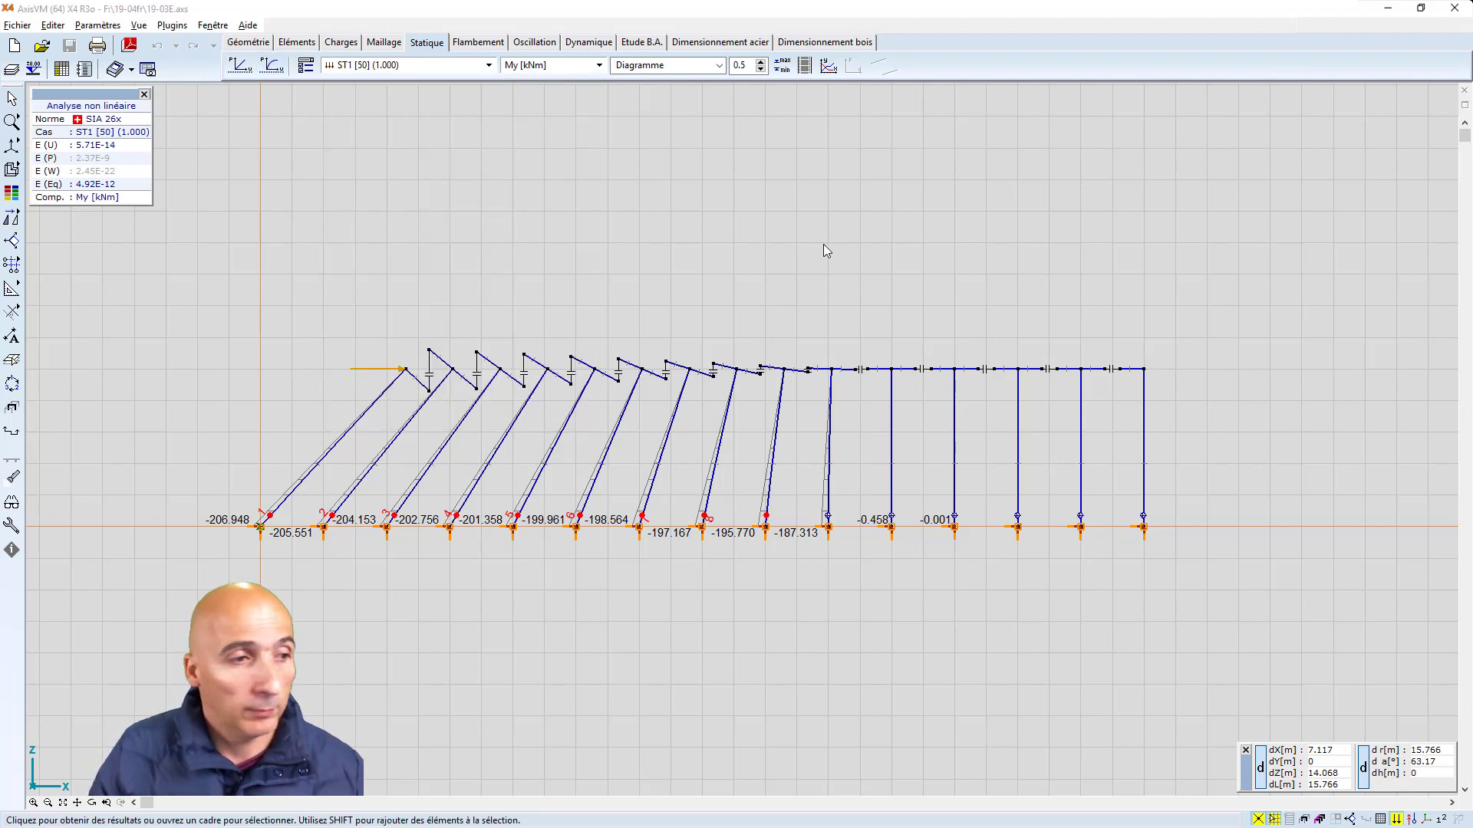
# Review the displacement-control settings of load case ST2: control node at the first column top, direction, maximum displacement and increments, and cancel without recalculating
pyautogui.moveTo(0, 224); pyautogui.dragTo(1105, 220)
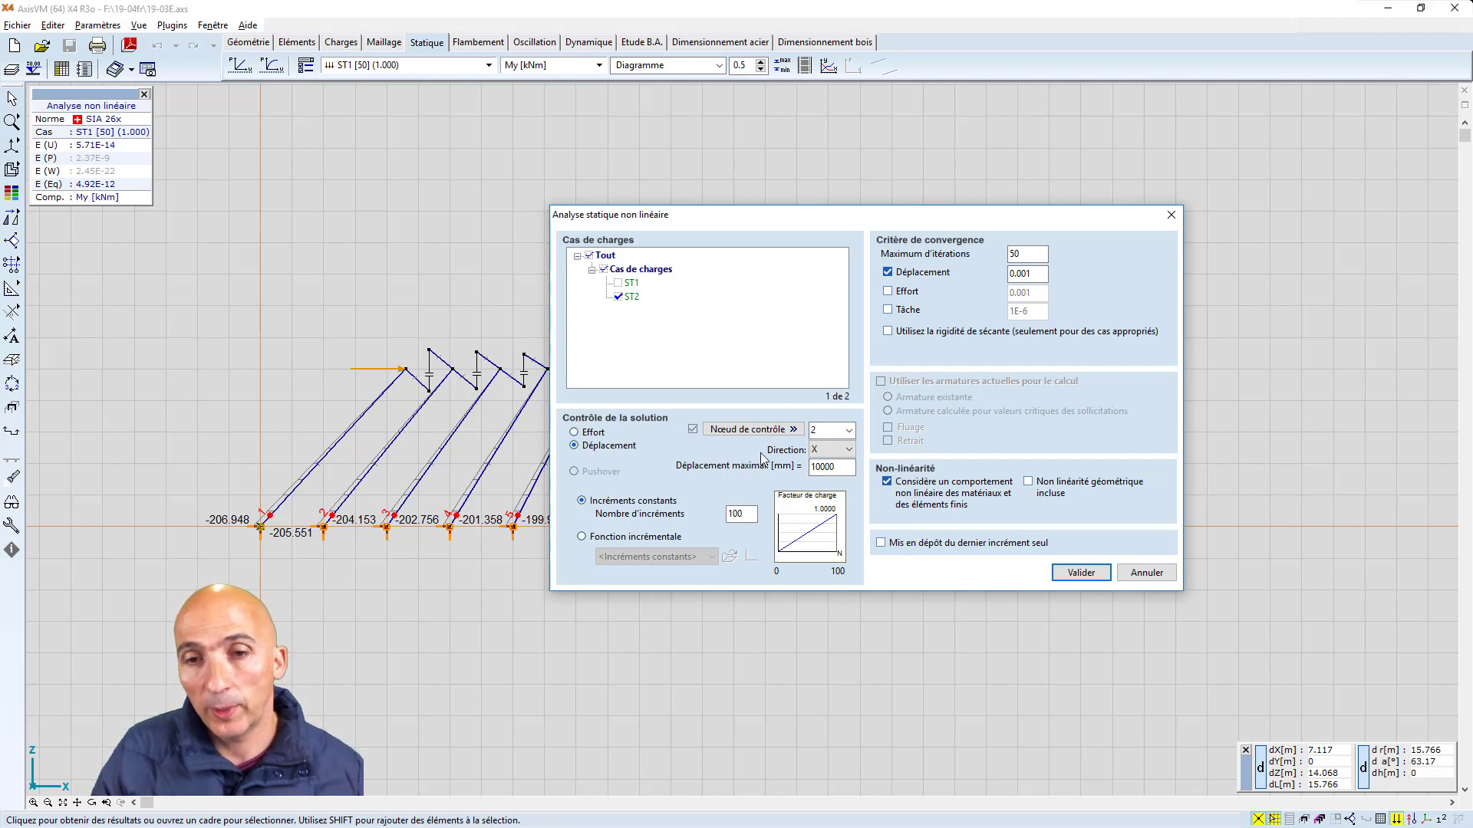
pyautogui.click(761, 429)
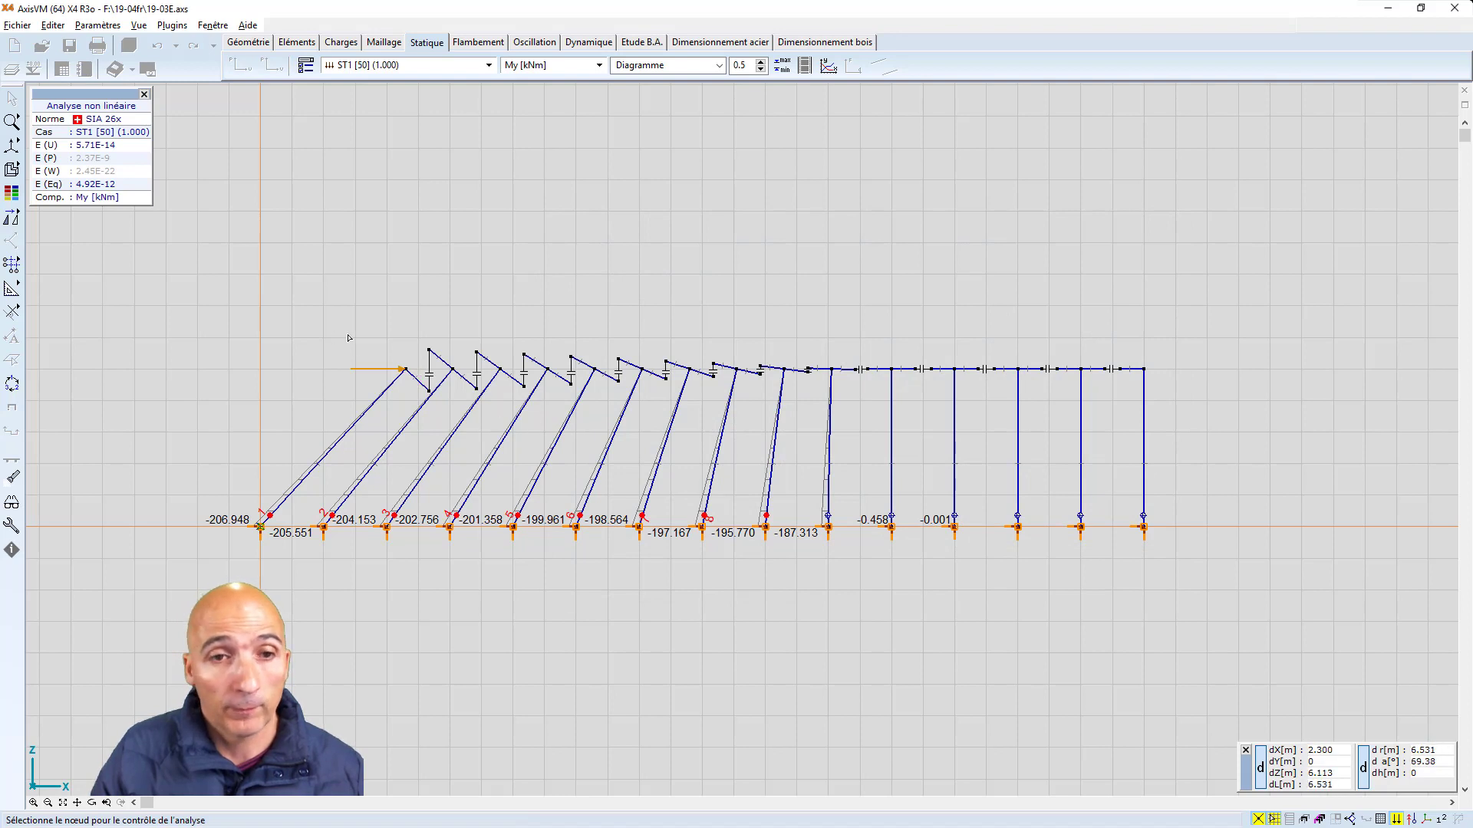
pyautogui.click(405, 372)
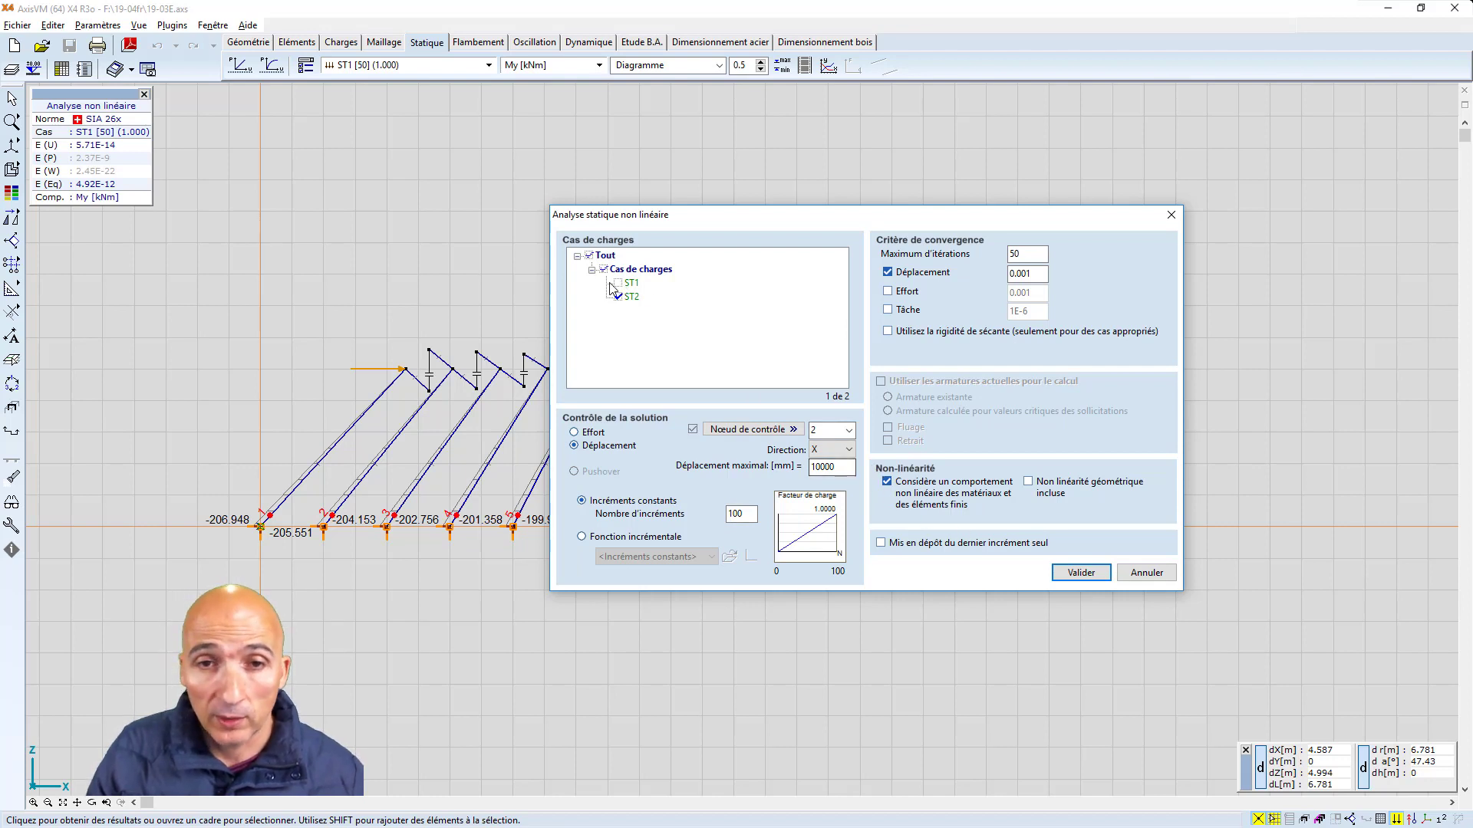
pyautogui.click(619, 284)
pyautogui.click(618, 297)
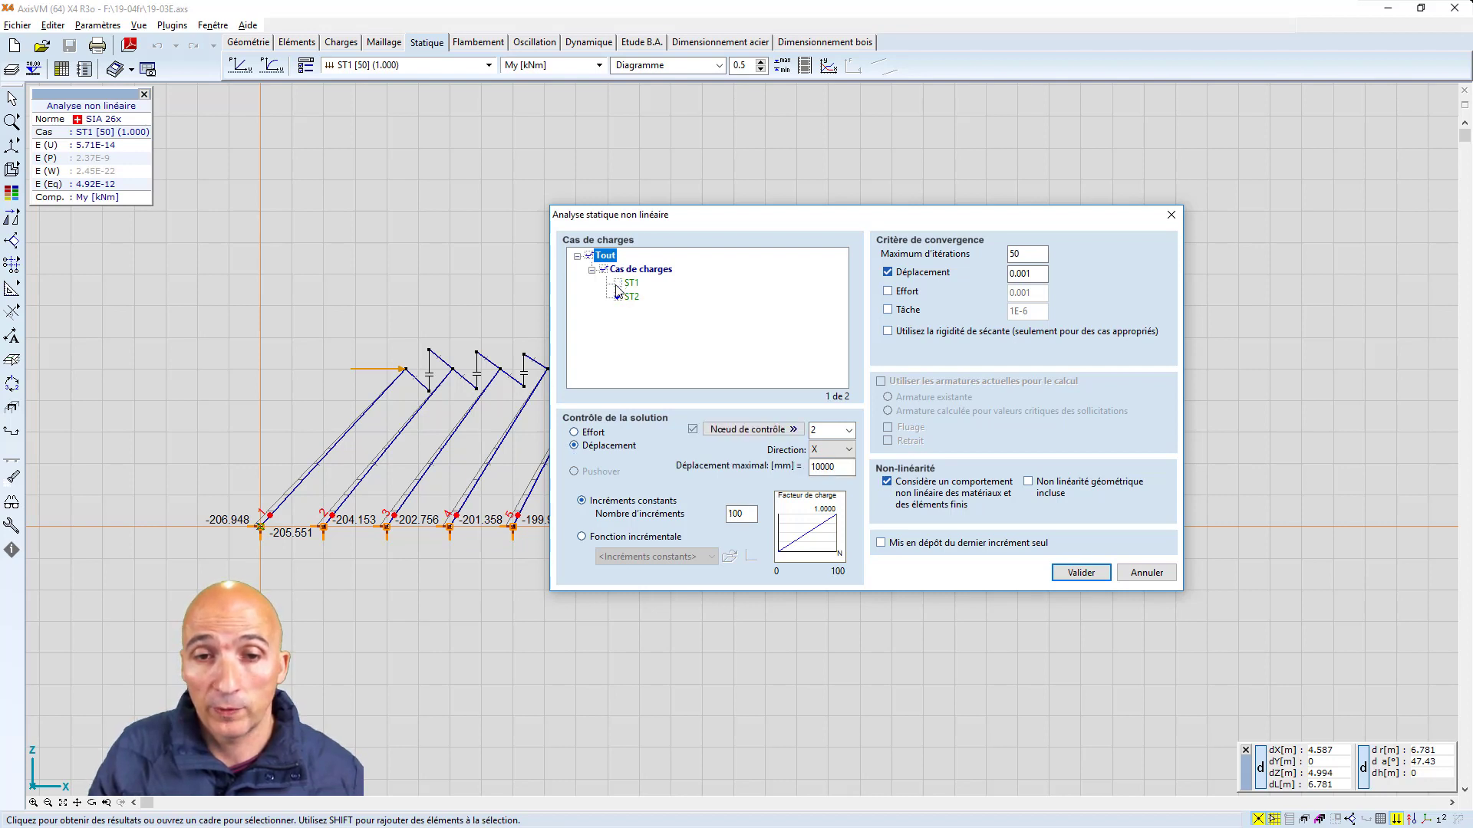
pyautogui.click(618, 283)
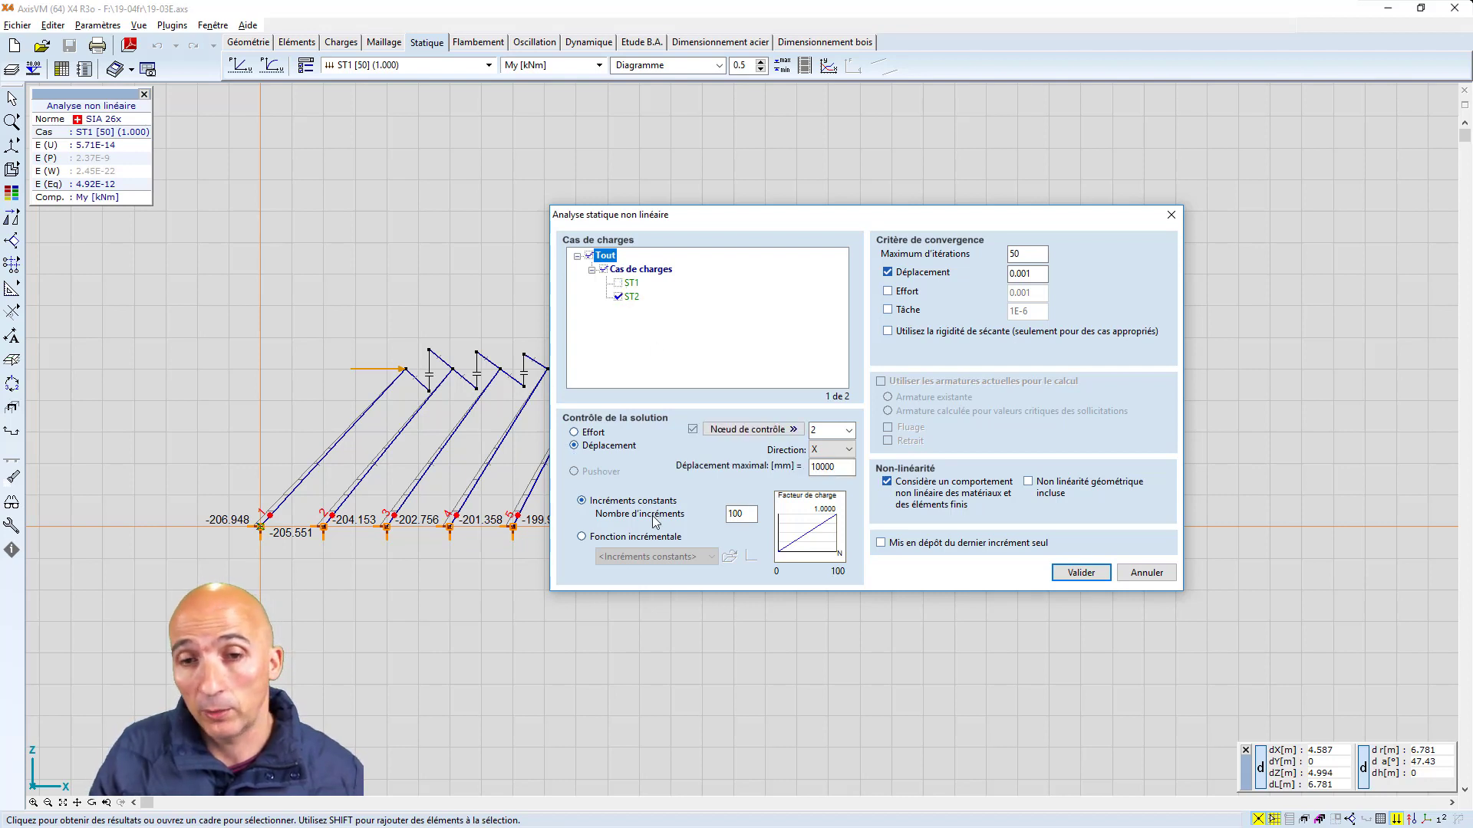
pyautogui.click(1146, 573)
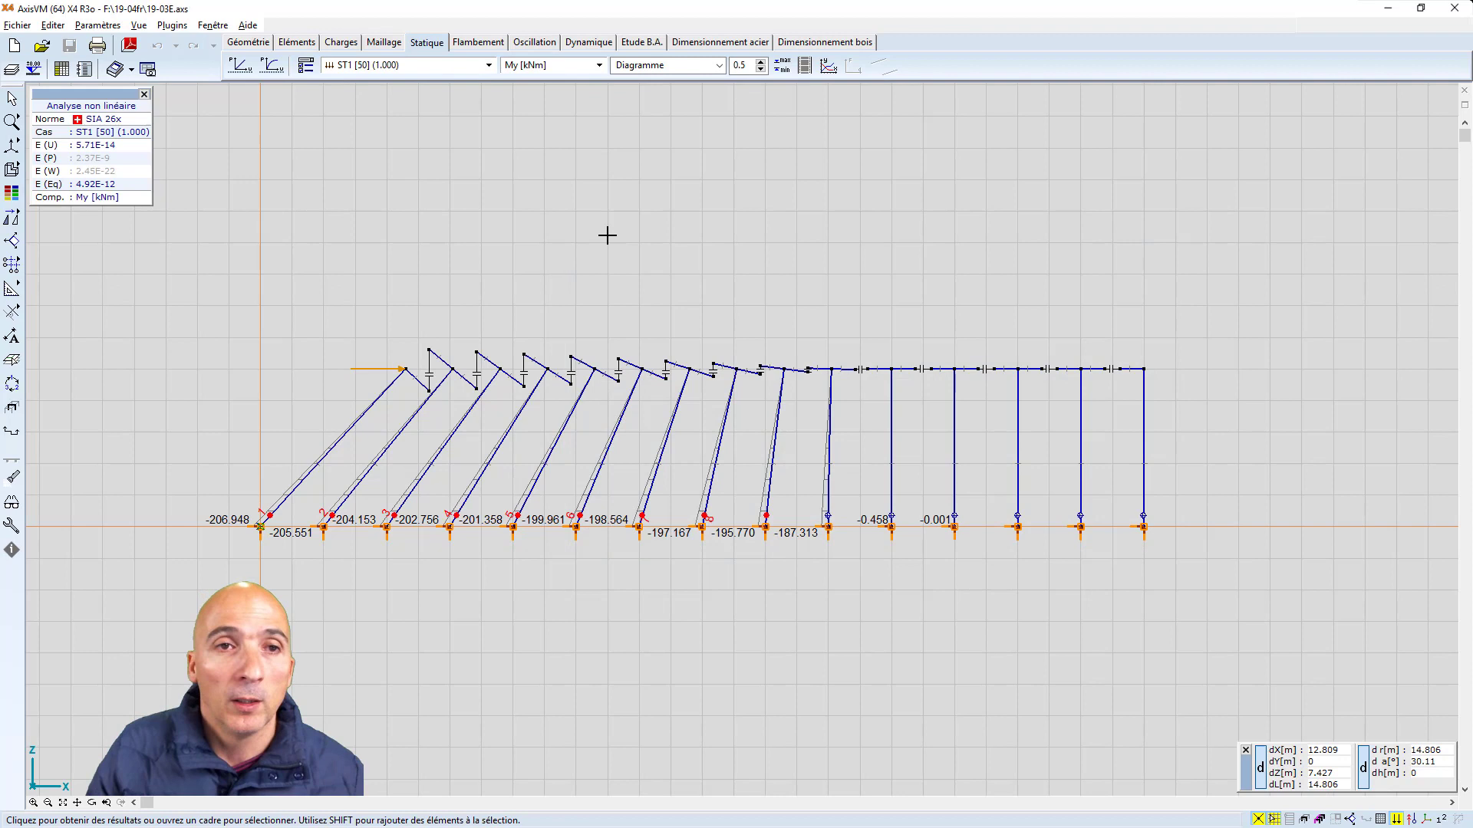
# Show the My results of the column row for increment ST2 [1] (0.097) [eX(2) = 100.000 mm]
pyautogui.click(488, 66)
pyautogui.scroll(-1, 445, 272)
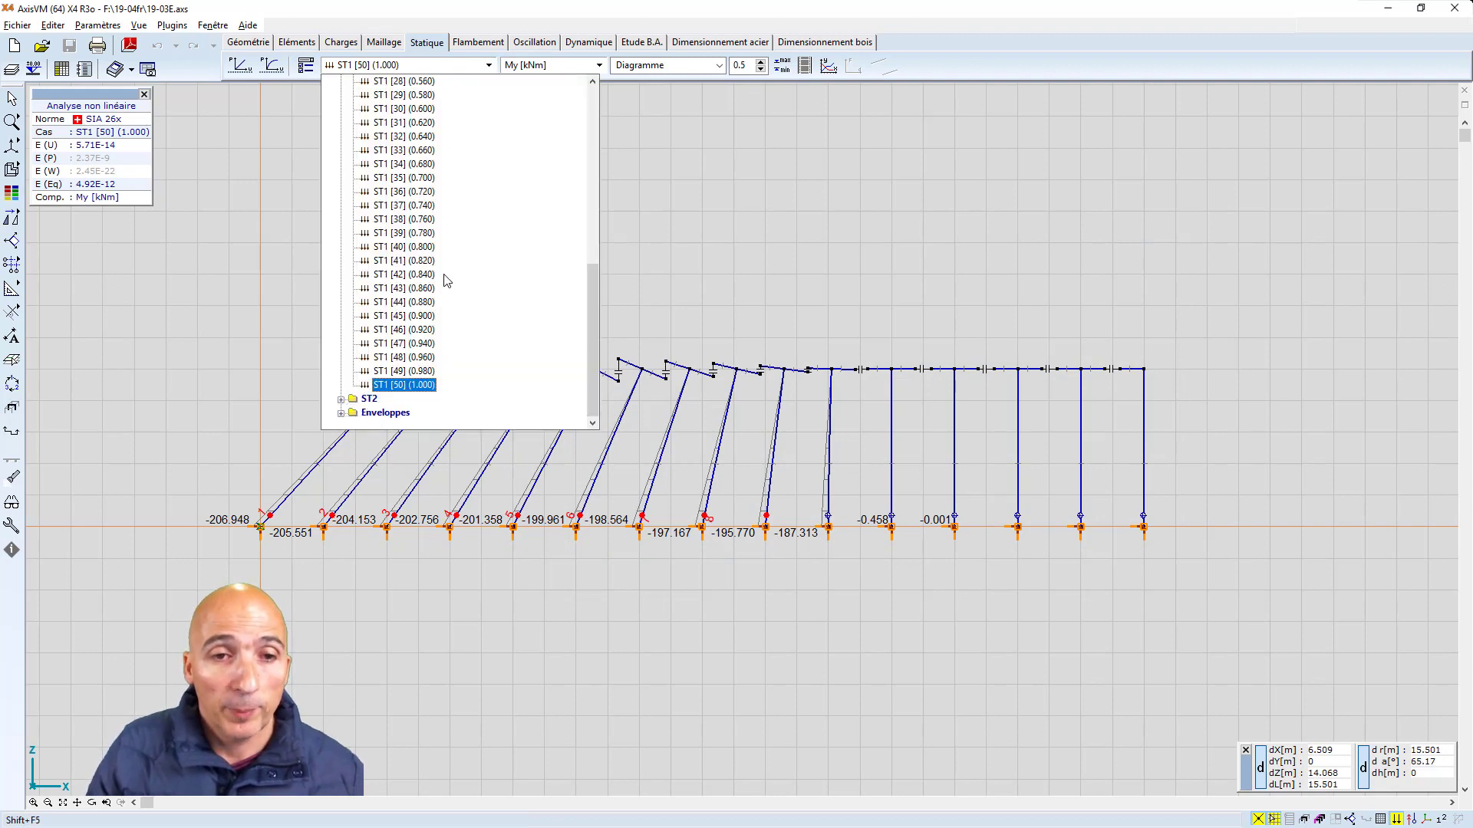
pyautogui.click(340, 399)
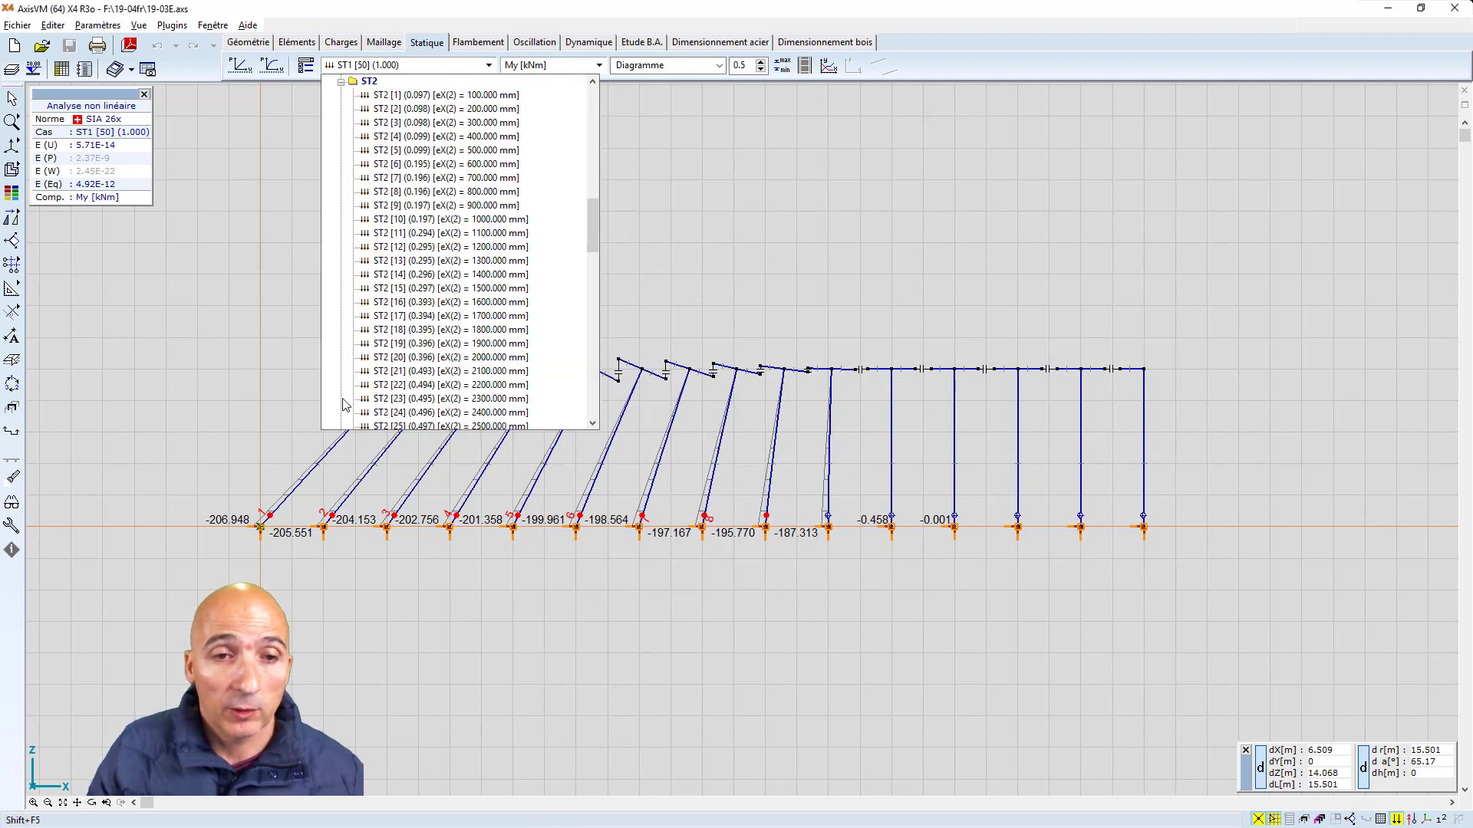
pyautogui.click(418, 95)
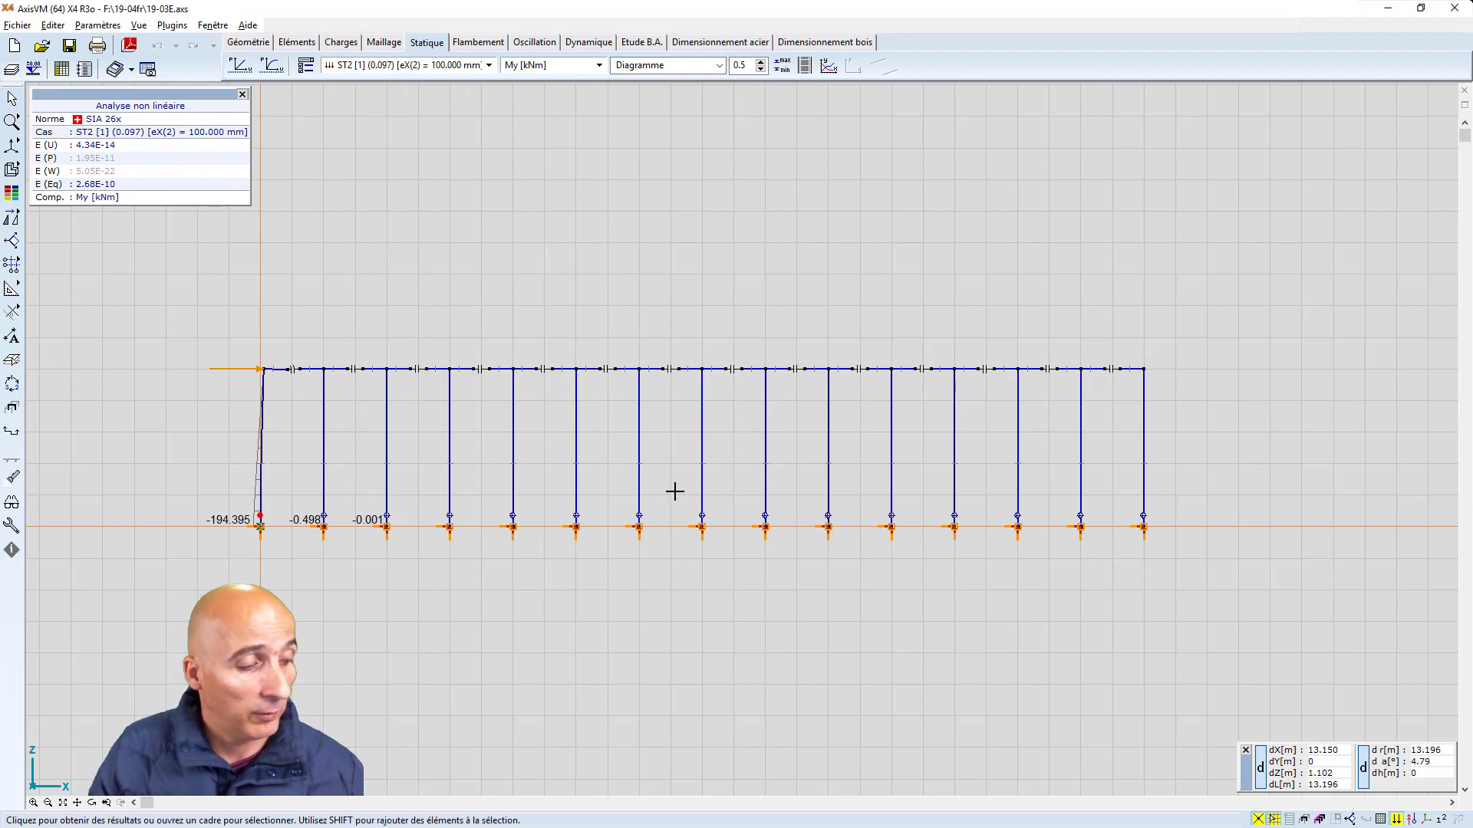
# Step through the ST2 increments up to 100 (eX(2) = 10000.000 mm), following My, gap contact and plastic hinges along the column row
pyautogui.press('Down')
pyautogui.press('Down')
pyautogui.press('Down')
pyautogui.press('Down')
pyautogui.press('Down')
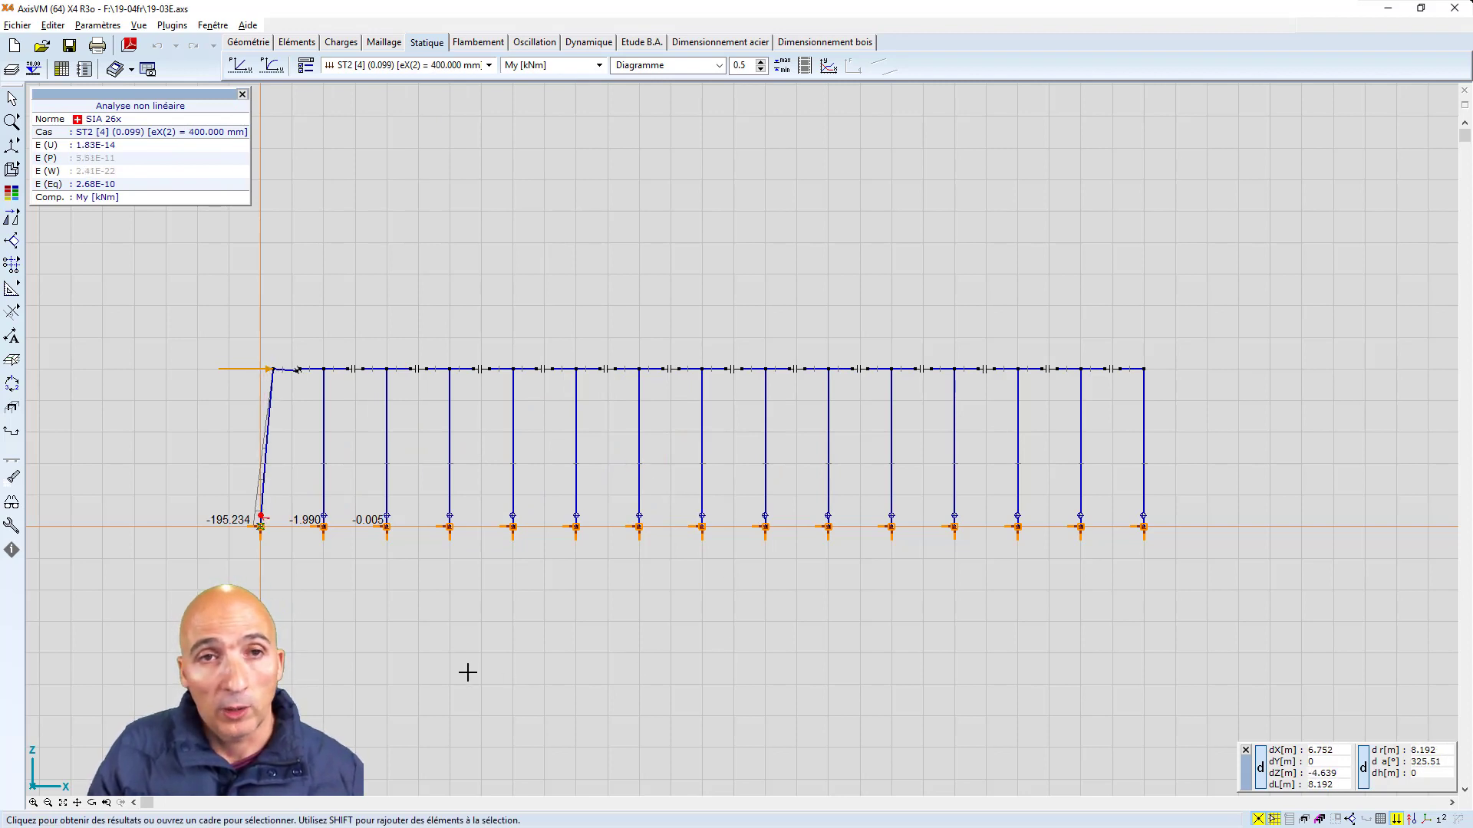
pyautogui.press('Down')
pyautogui.press('Down')
pyautogui.press('Down')
pyautogui.press('Down')
pyautogui.press('Down')
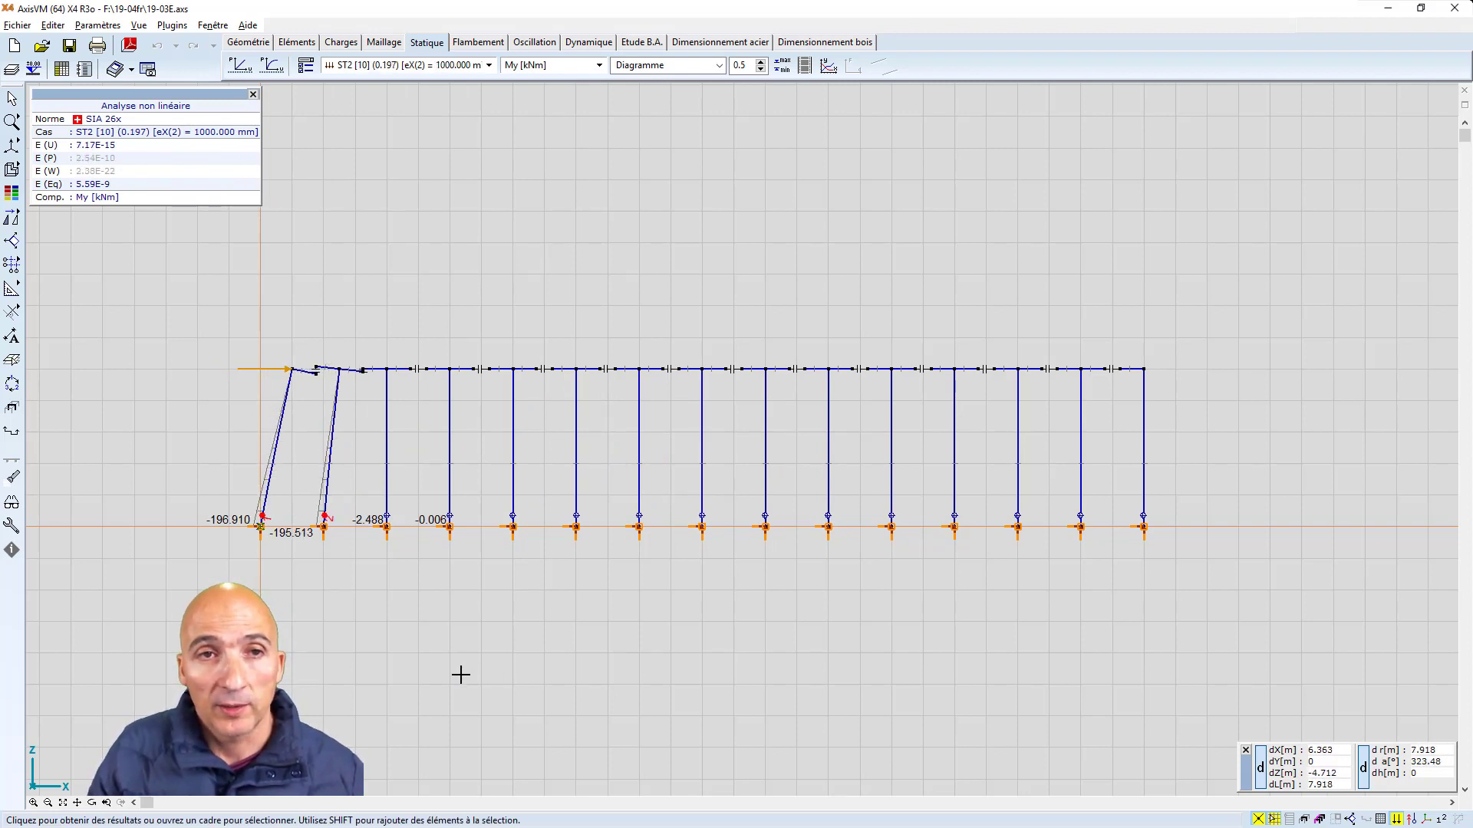
pyautogui.press('Down')
pyautogui.press('Down')
pyautogui.press('Down')
pyautogui.press('Down')
pyautogui.press('Down')
pyautogui.press('Down')
pyautogui.press('Down')
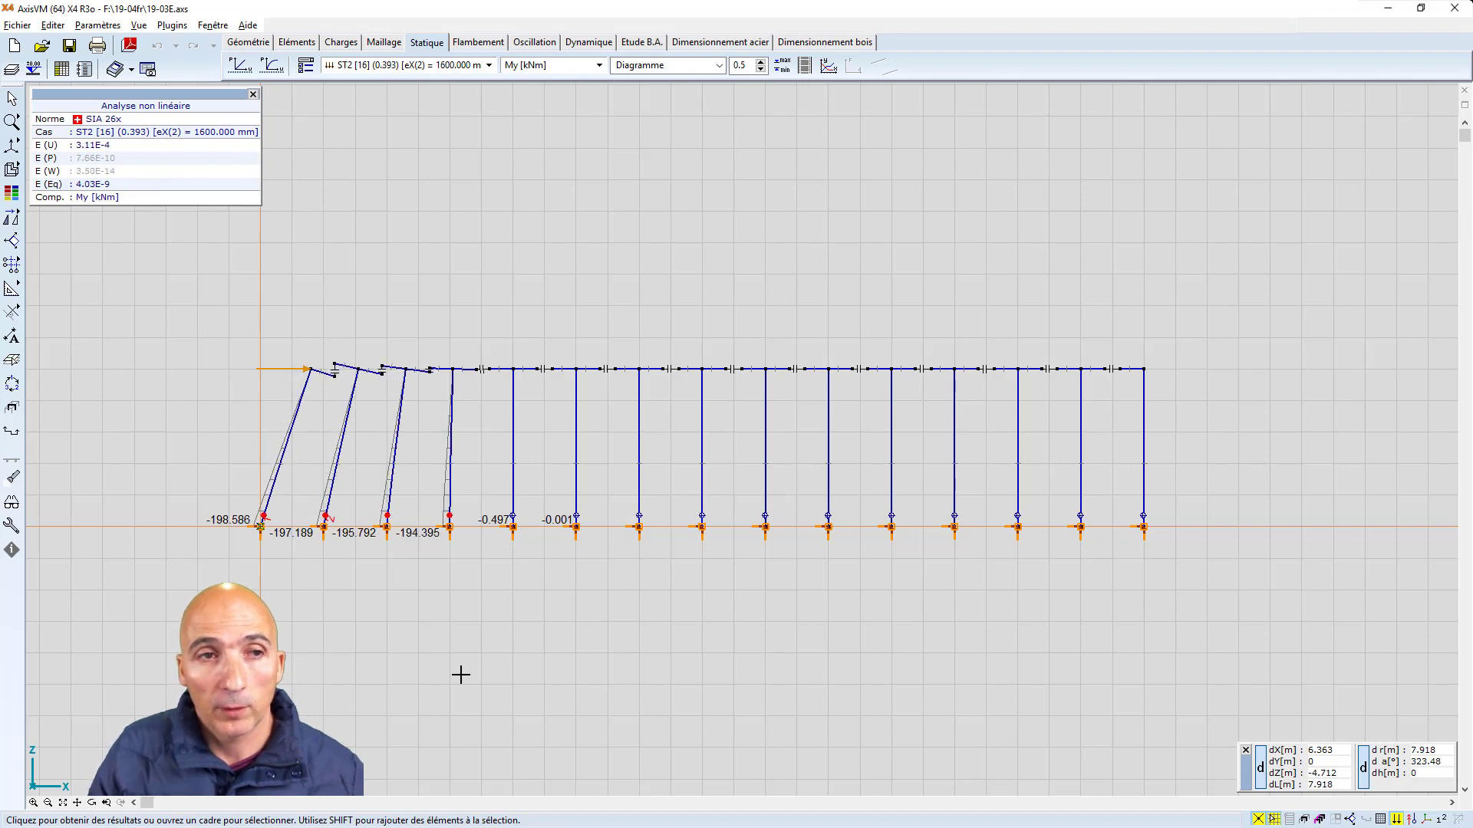
pyautogui.press('Down')
pyautogui.press('Down')
pyautogui.press('Down')
pyautogui.press('Down')
pyautogui.press('Down')
pyautogui.press('Down')
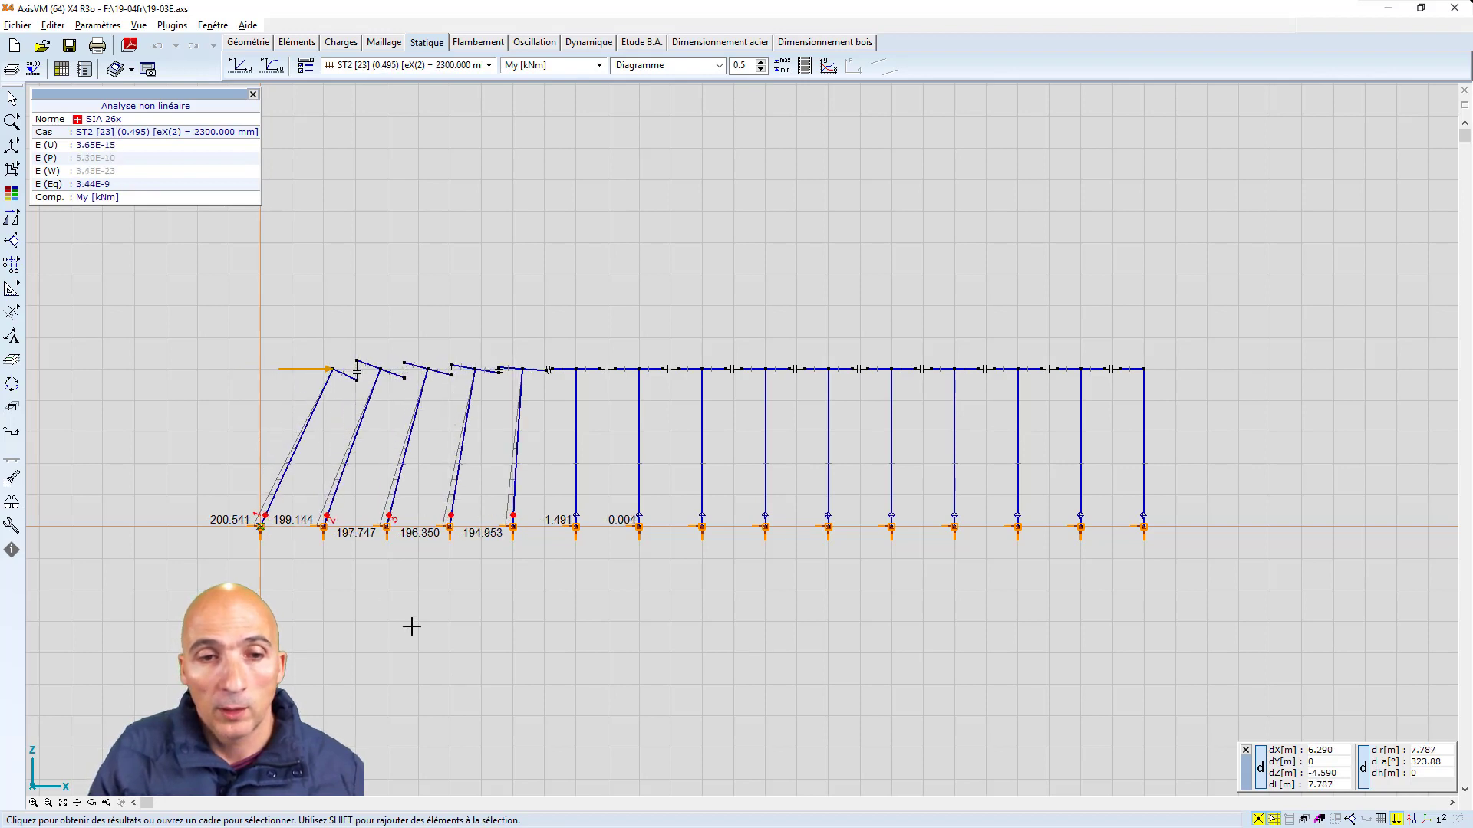
pyautogui.press('Down')
pyautogui.press('Down')
pyautogui.press('Down')
pyautogui.press('Down')
pyautogui.press('Down')
pyautogui.press('Down')
pyautogui.press('Down')
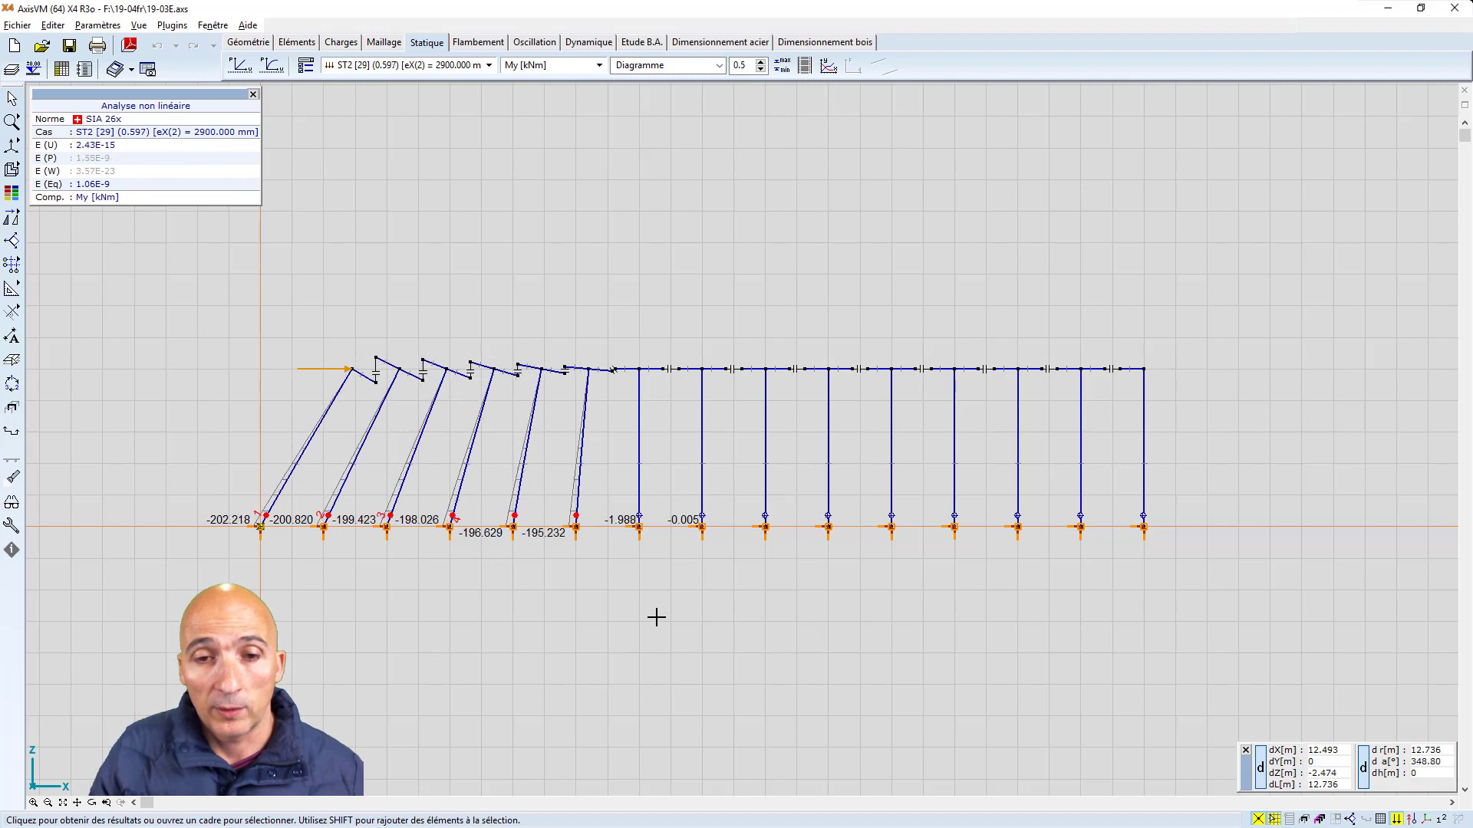
pyautogui.press('Down')
pyautogui.press('Down')
pyautogui.press('Down')
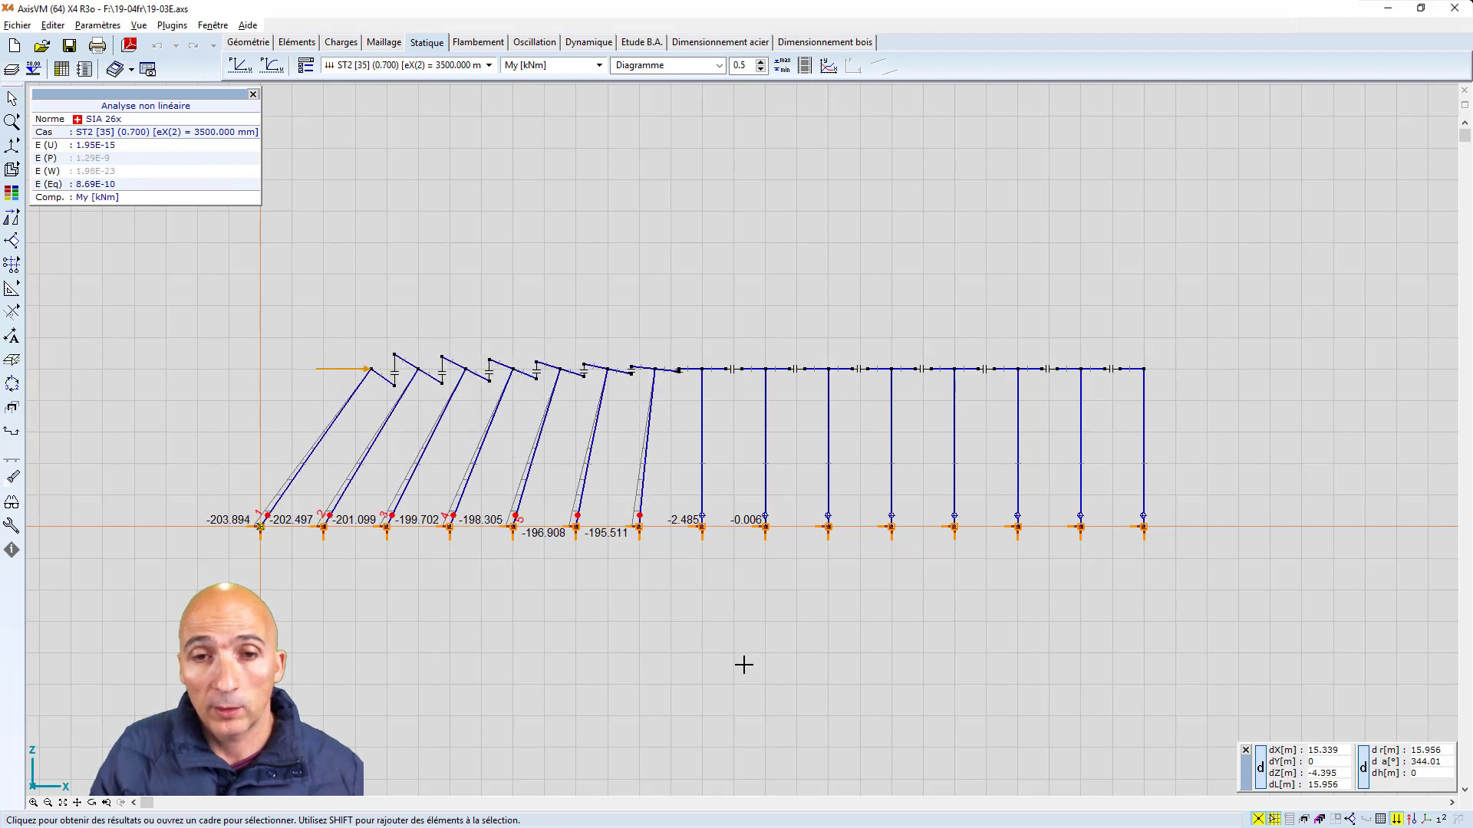
pyautogui.press('Down')
pyautogui.press('Down')
pyautogui.press('Down')
pyautogui.press('Down')
pyautogui.press('Down')
pyautogui.press('Down')
pyautogui.press('Down')
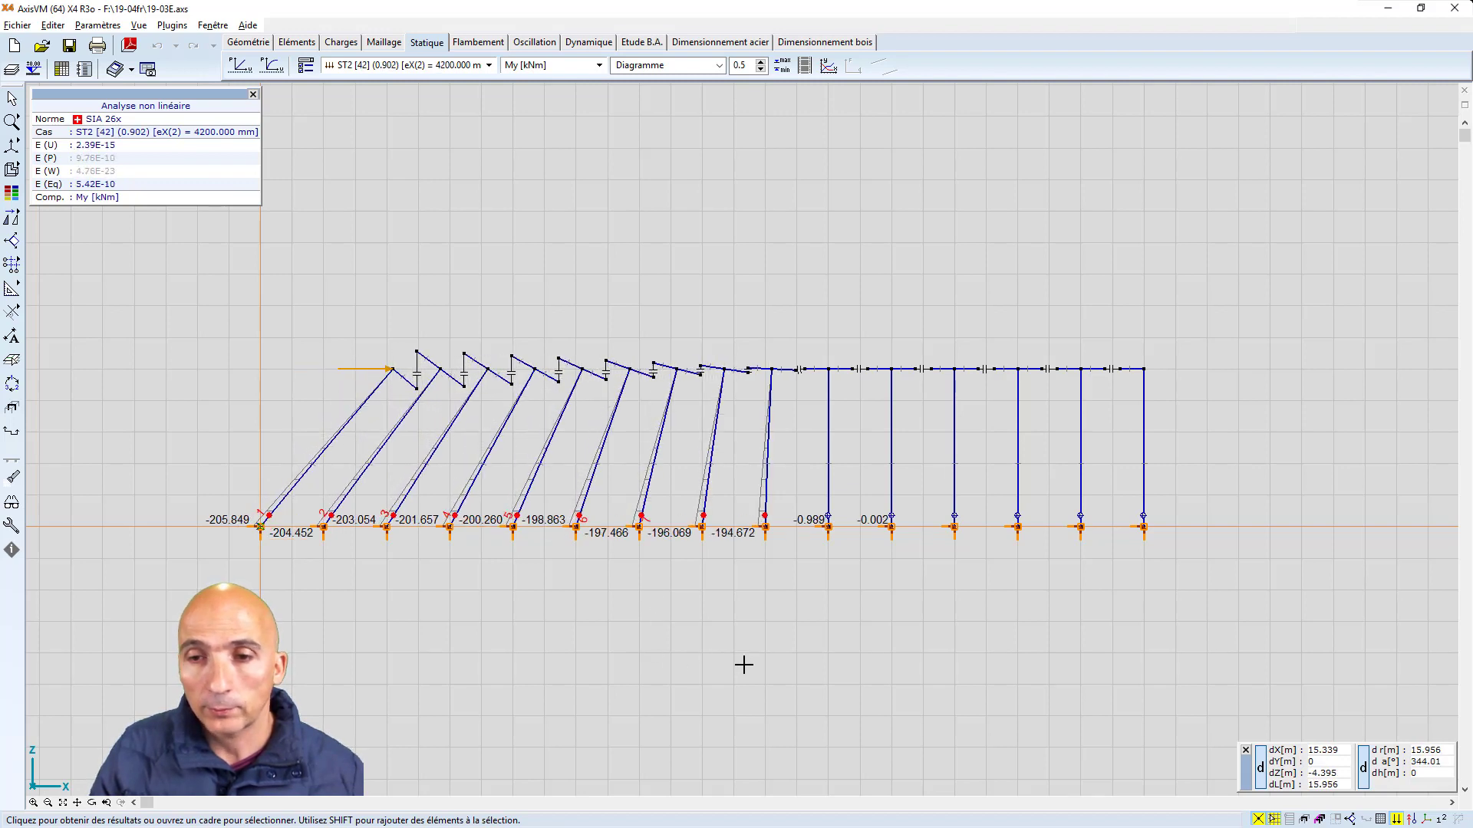
pyautogui.press('Down')
pyautogui.press('Down')
pyautogui.press('Down')
pyautogui.press('Down')
pyautogui.press('Down')
pyautogui.press('Down')
pyautogui.press('Down')
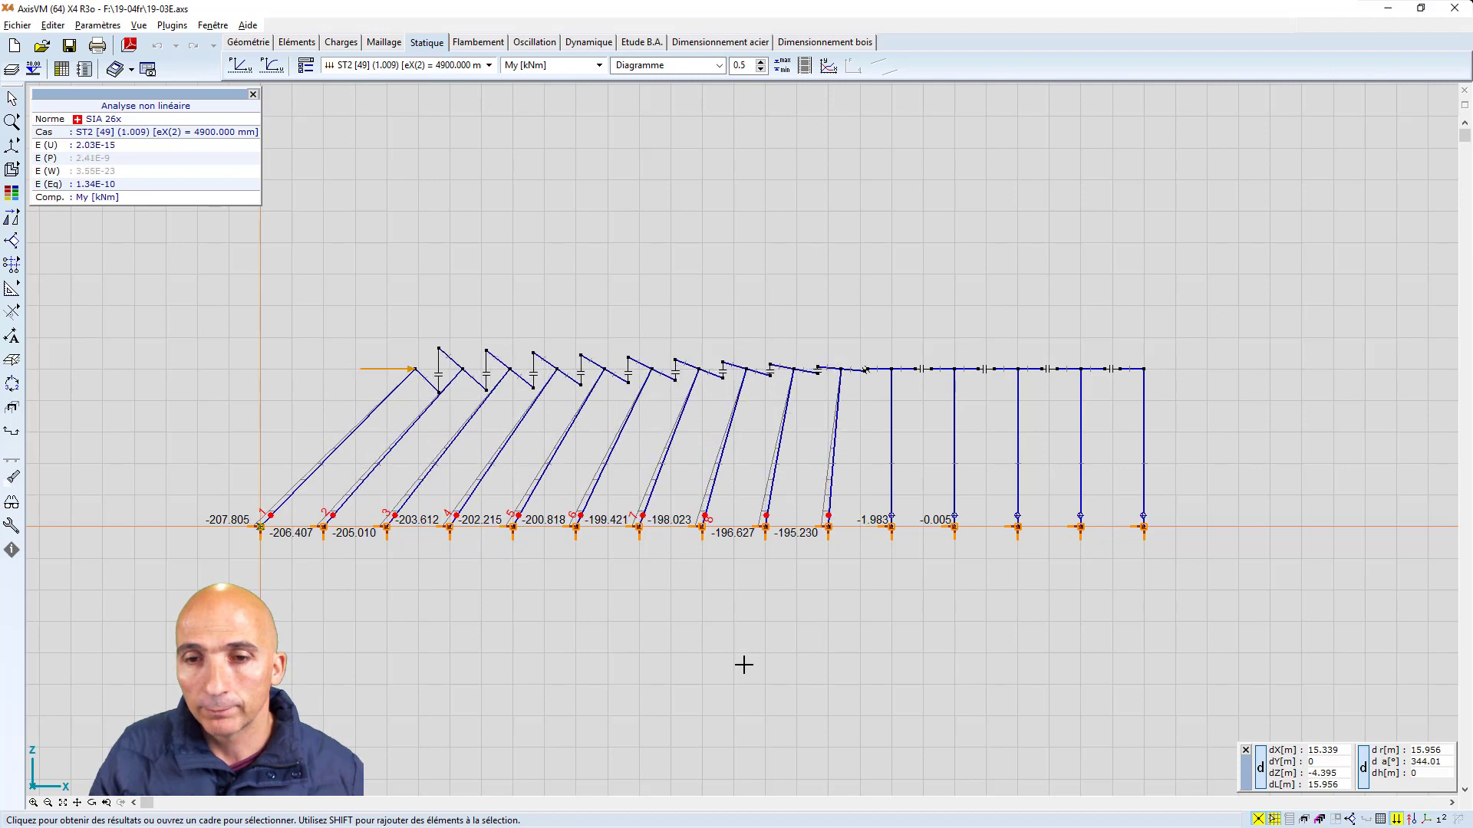
pyautogui.press('Down')
pyautogui.press('Down')
pyautogui.press('Down')
pyautogui.press('Down')
pyautogui.press('Down')
pyautogui.press('Down')
pyautogui.press('Down')
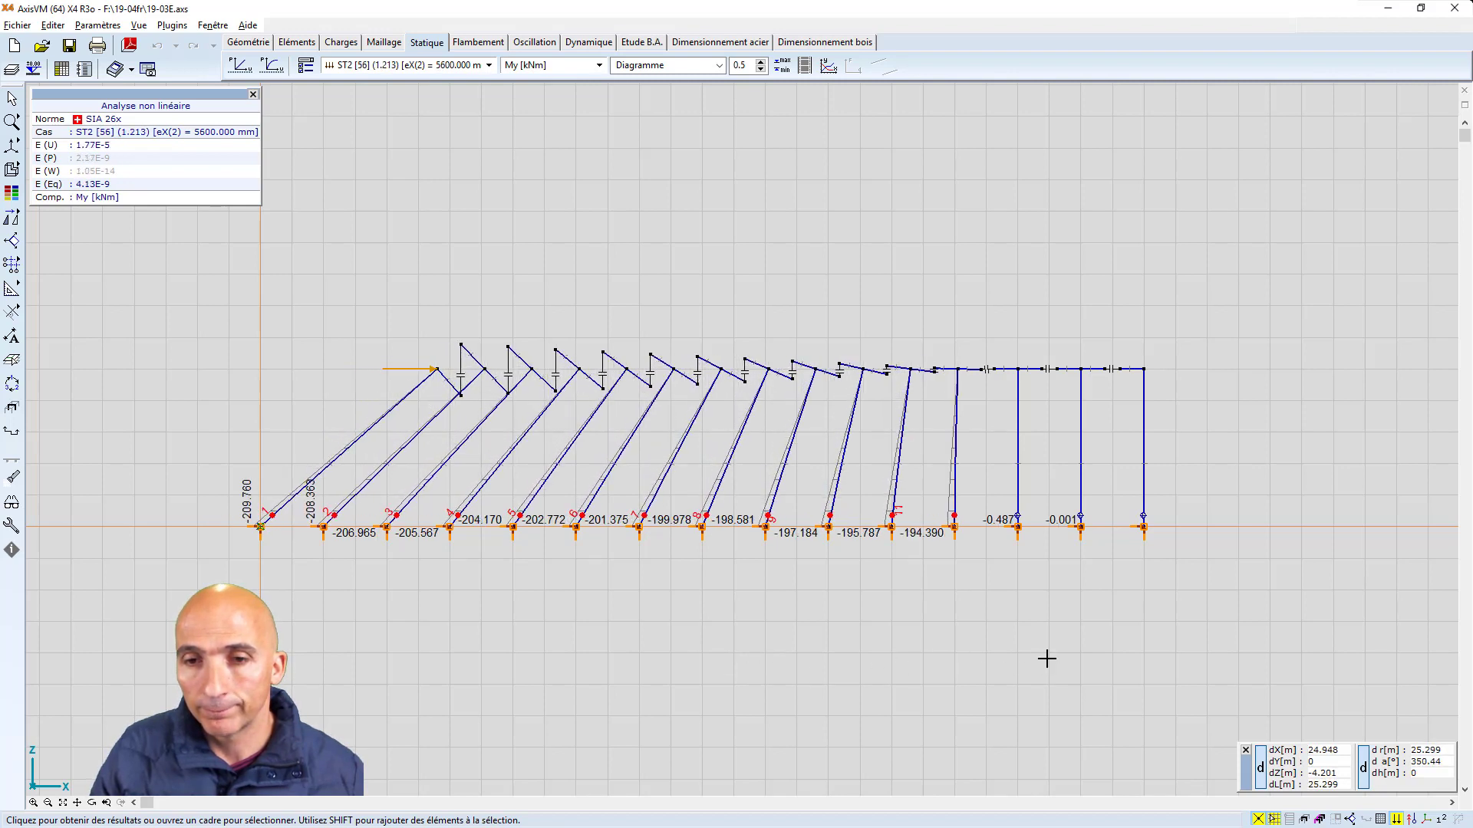
pyautogui.press('Down')
pyautogui.press('Down')
pyautogui.press('Down')
pyautogui.press('Down')
pyautogui.press('Down')
pyautogui.press('Down')
pyautogui.press('Down')
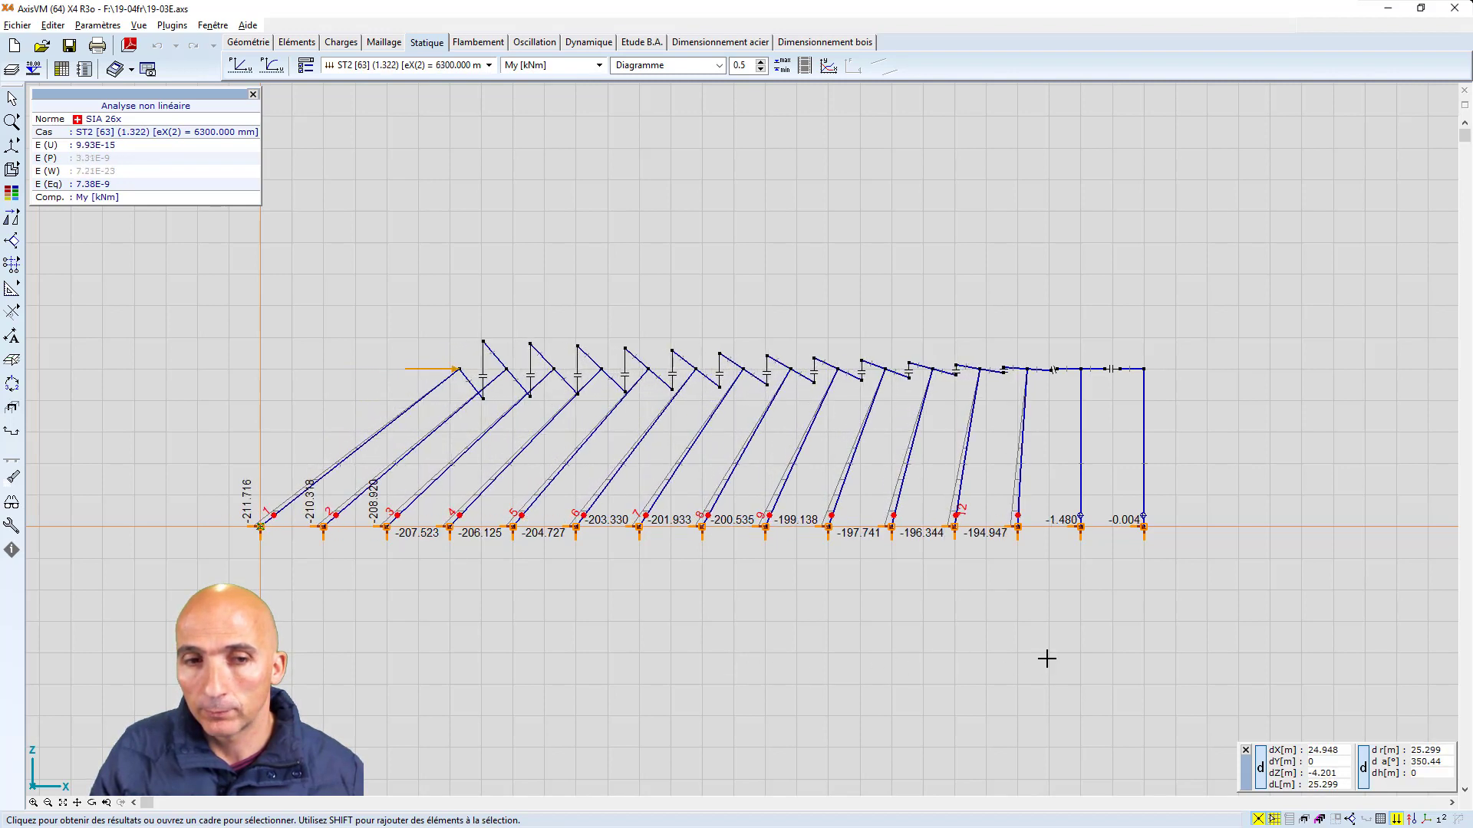
pyautogui.press('Down')
pyautogui.press('Down')
pyautogui.press('Down')
pyautogui.press('Down')
pyautogui.press('Down')
pyautogui.press('Down')
pyautogui.press('Down')
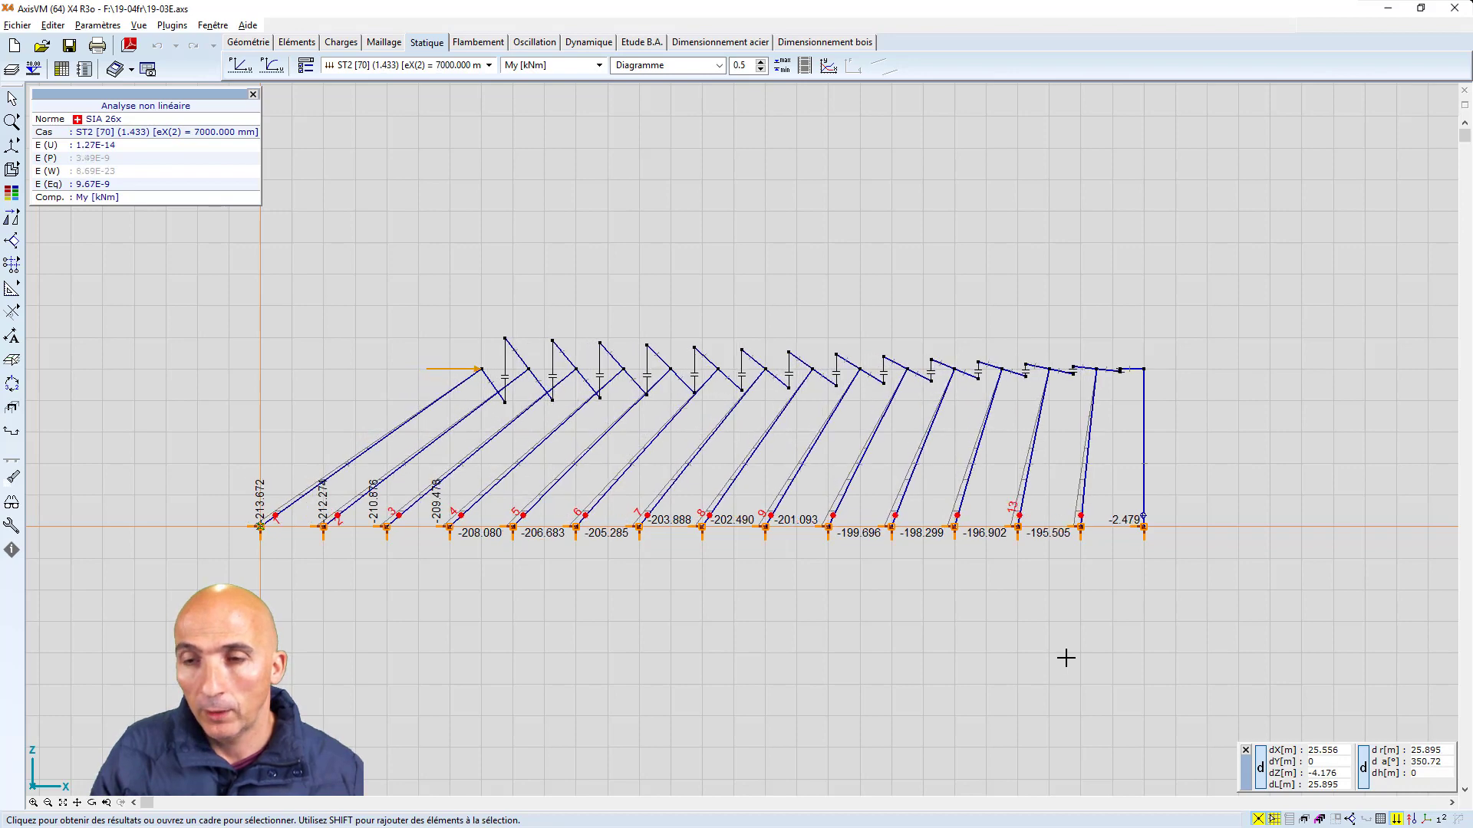
pyautogui.press('Down')
pyautogui.press('Down')
pyautogui.press('Down')
pyautogui.press('Down')
pyautogui.press('Down')
pyautogui.press('Down')
pyautogui.press('Down')
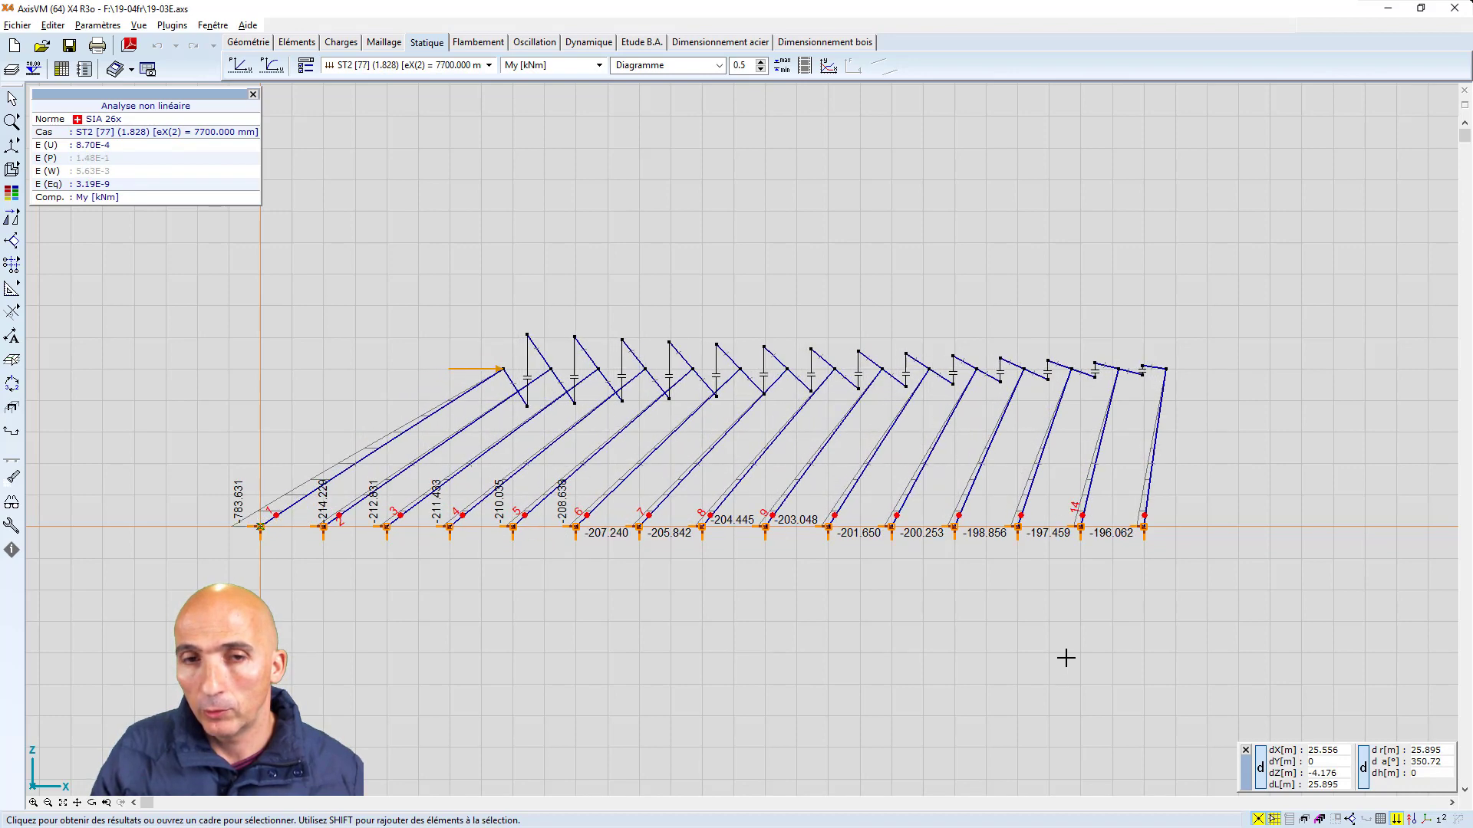
pyautogui.press('Down')
pyautogui.press('Down')
pyautogui.press('Down')
pyautogui.press('Down')
pyautogui.press('Down')
pyautogui.press('Down')
pyautogui.press('Down')
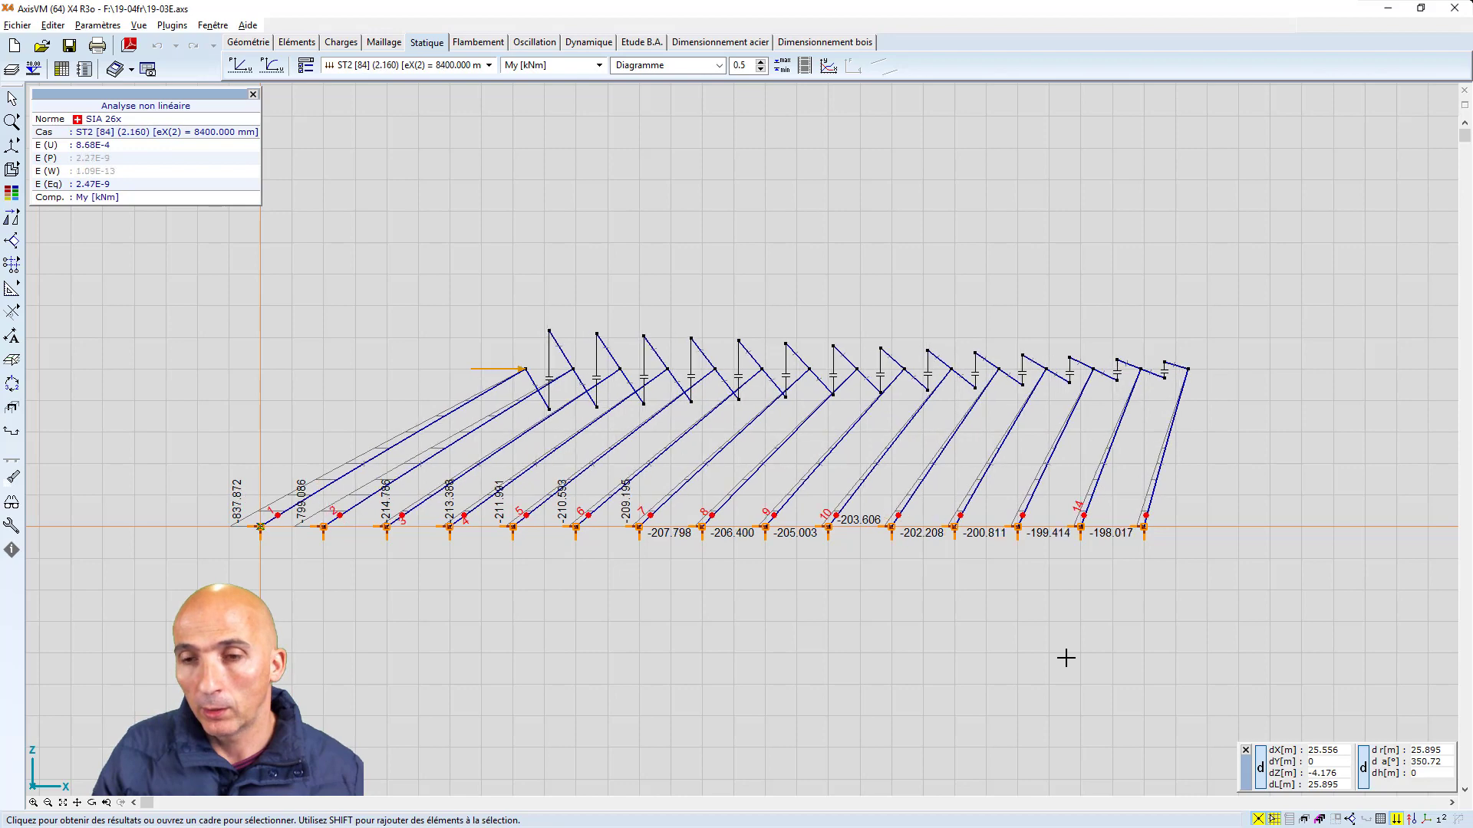
pyautogui.press('Down')
pyautogui.press('Down')
pyautogui.press('Down')
pyautogui.press('Down')
pyautogui.press('Down')
pyautogui.press('Down')
pyautogui.press('Down')
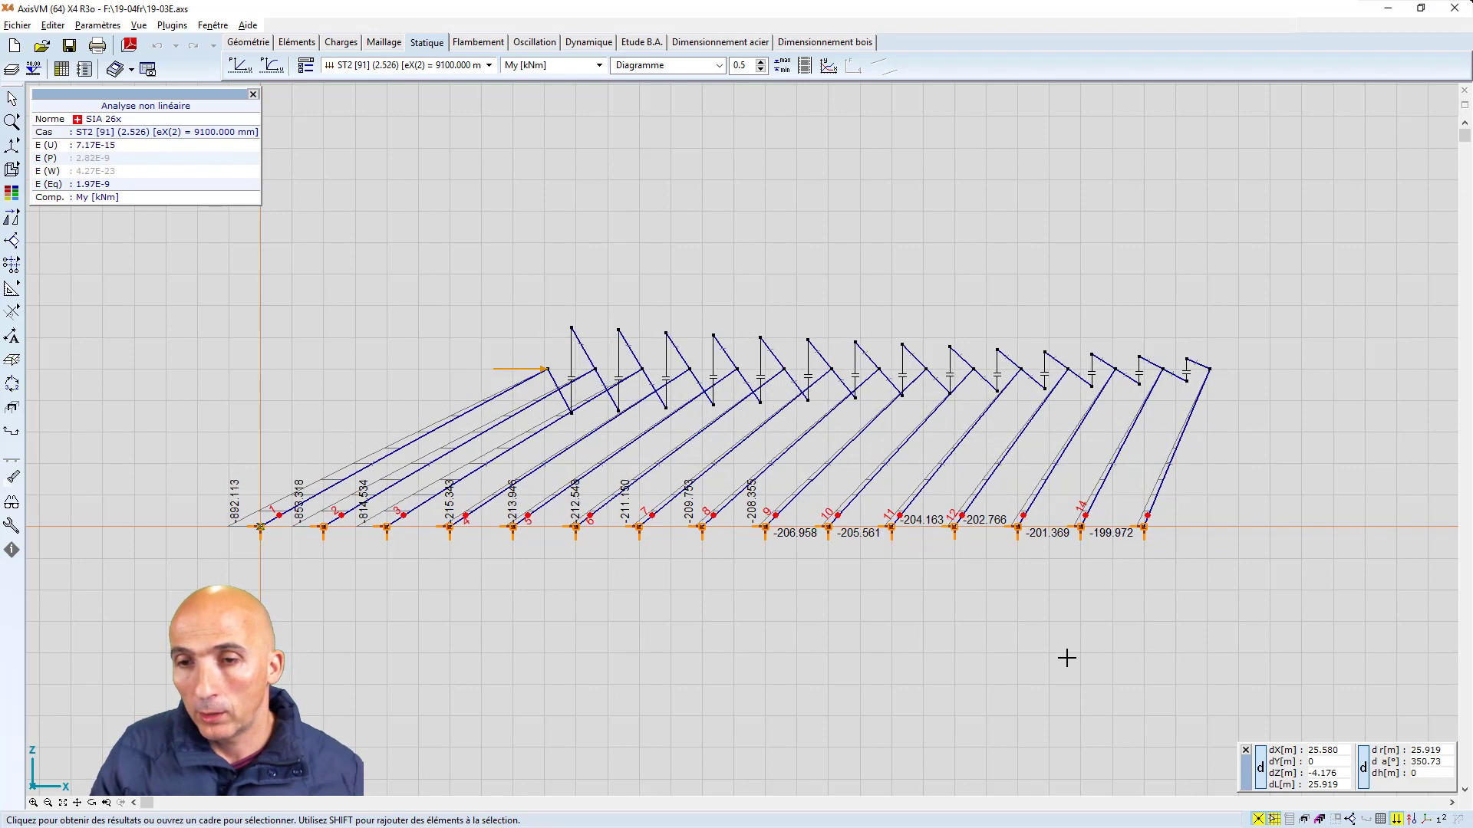
pyautogui.press('Down')
pyautogui.press('Down')
pyautogui.press('Down')
pyautogui.press('Down')
pyautogui.press('Down')
pyautogui.press('Down')
pyautogui.press('Down')
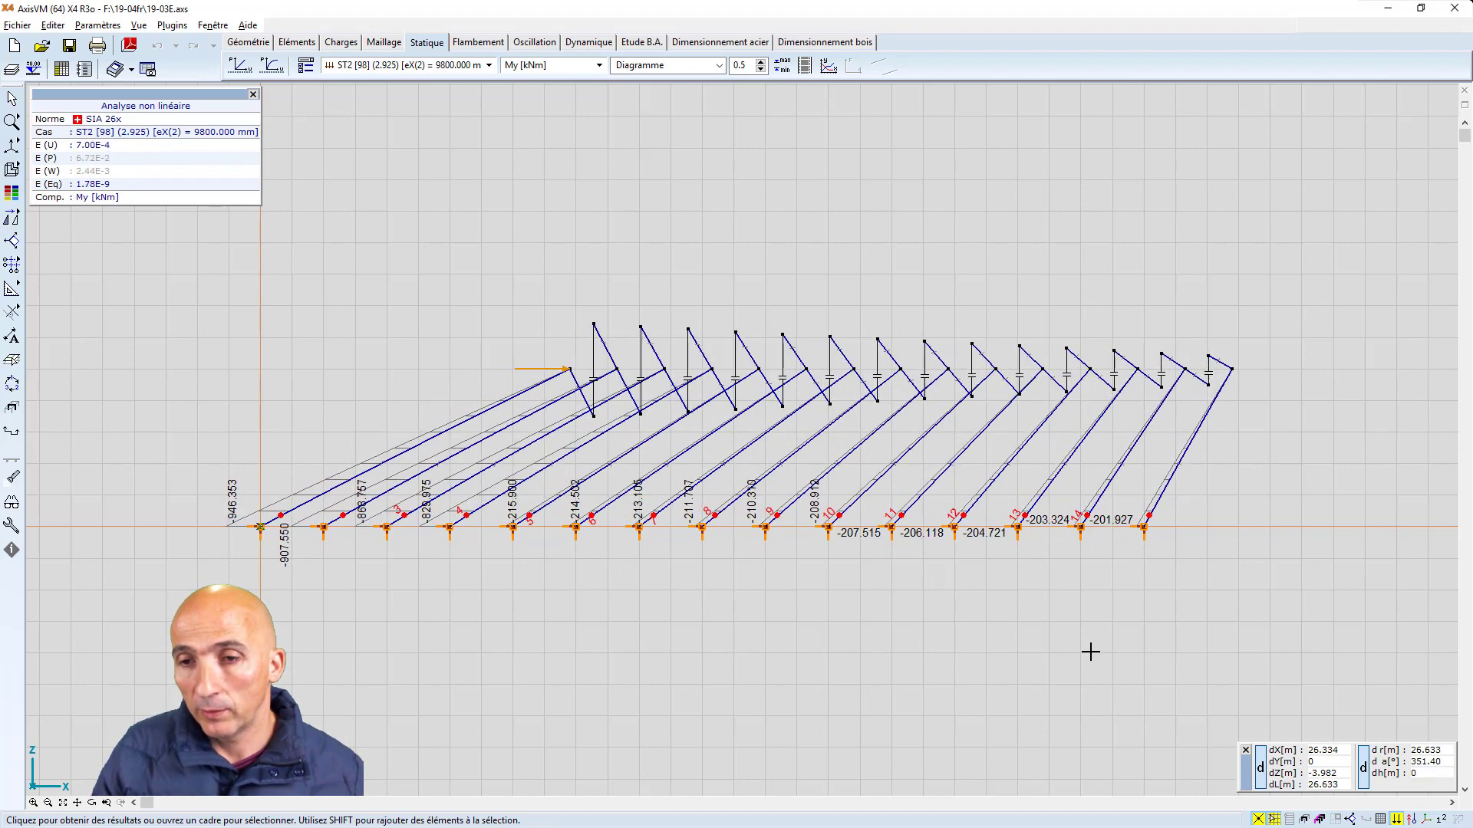
pyautogui.press('Down')
pyautogui.press('Down')
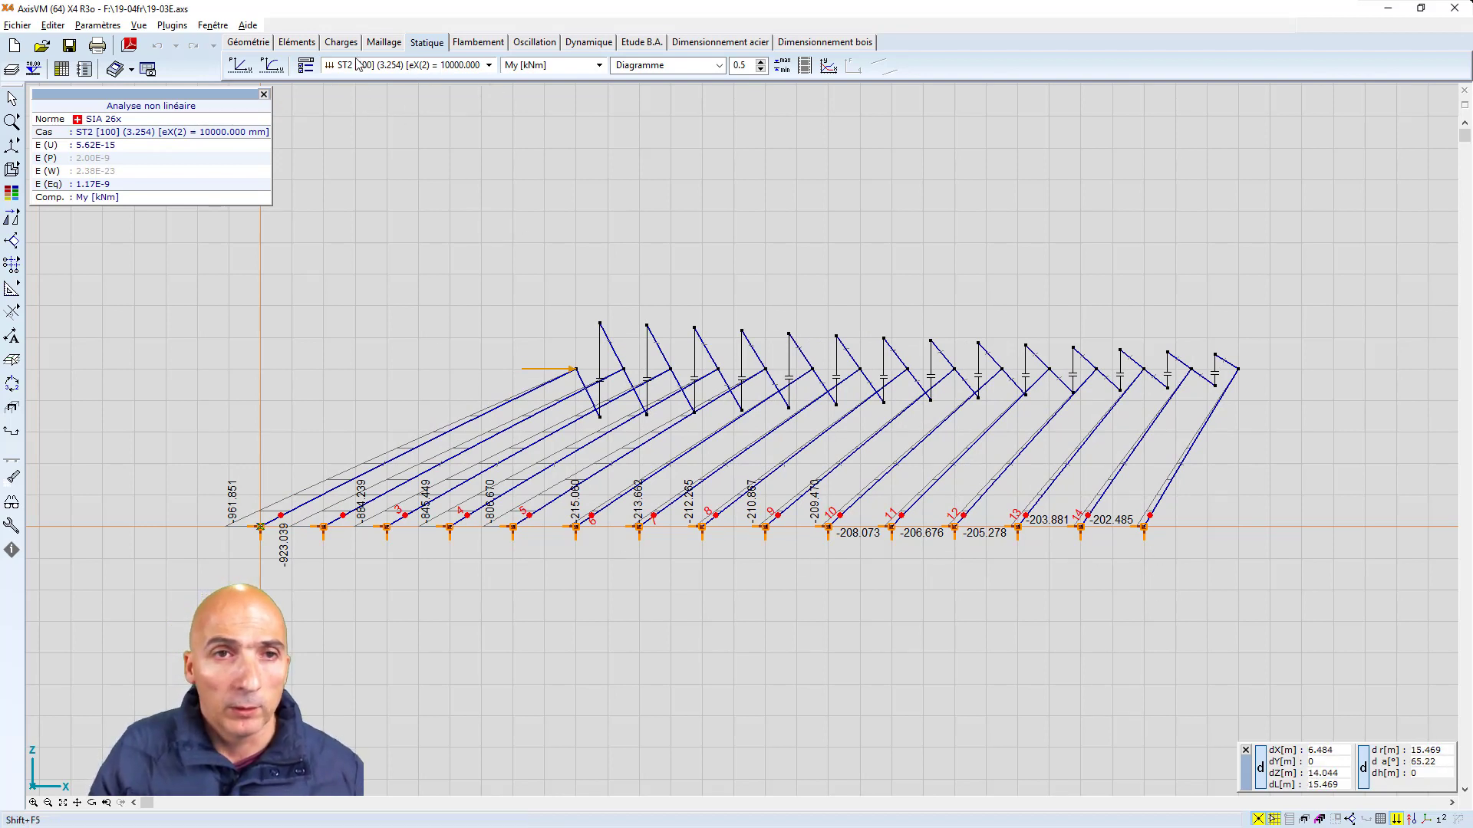
# Show the My results of the column row for the first force-controlled increment, ST1 [1] (0.020)
pyautogui.click(494, 68)
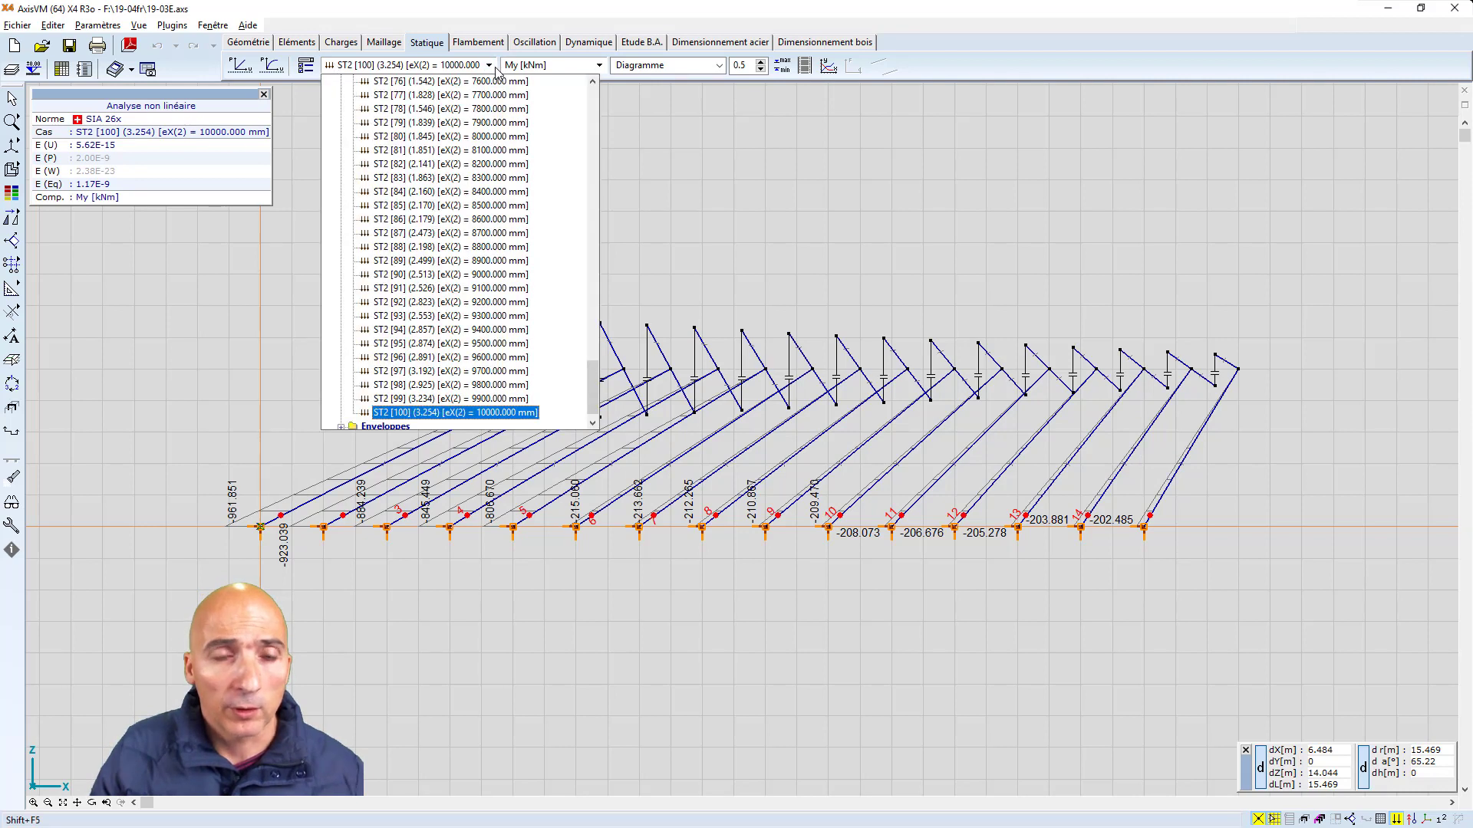
pyautogui.click(688, 155)
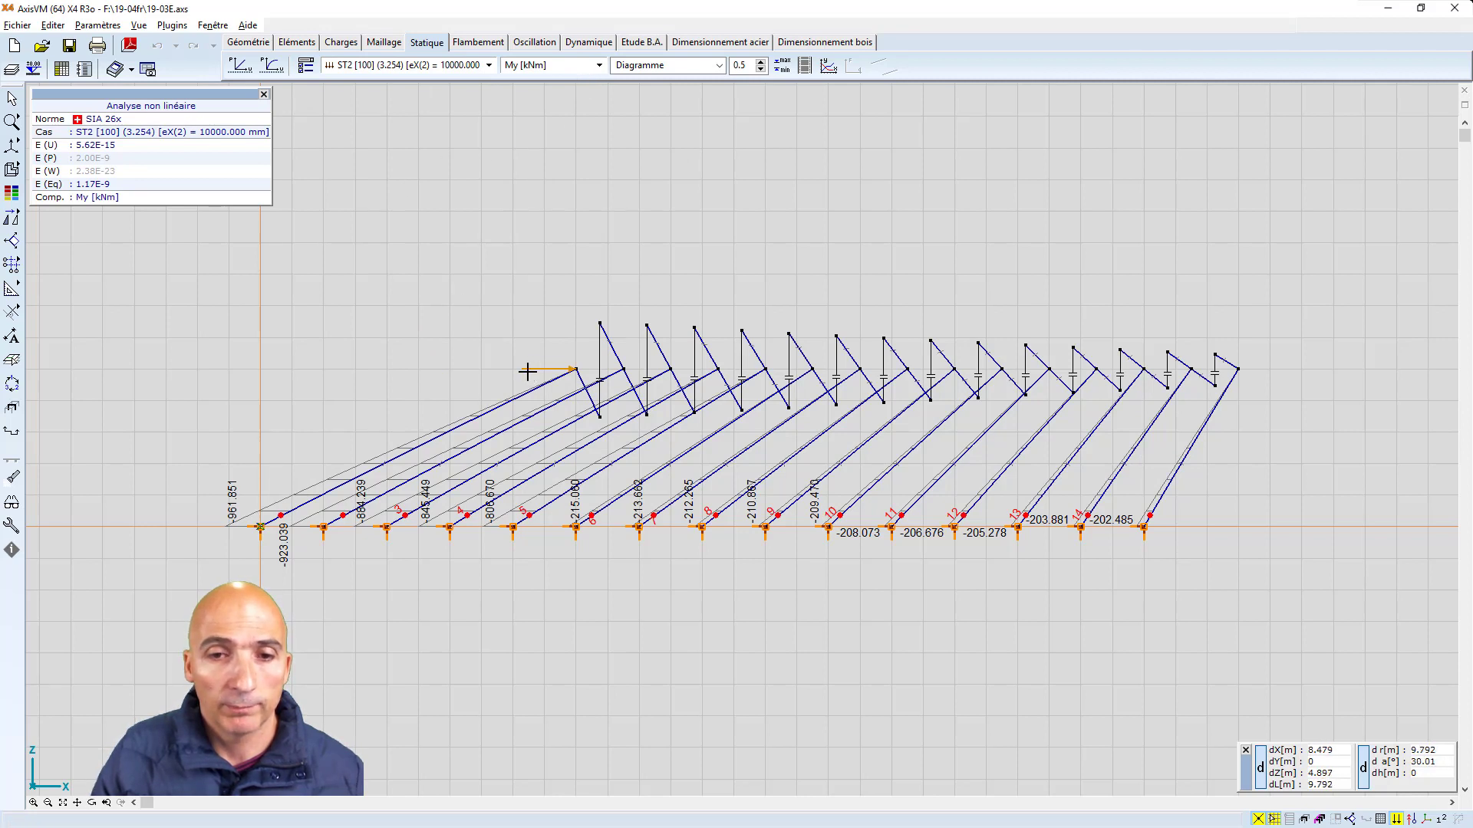
pyautogui.click(488, 65)
pyautogui.scroll(9, 415, 207)
pyautogui.scroll(20, 414, 203)
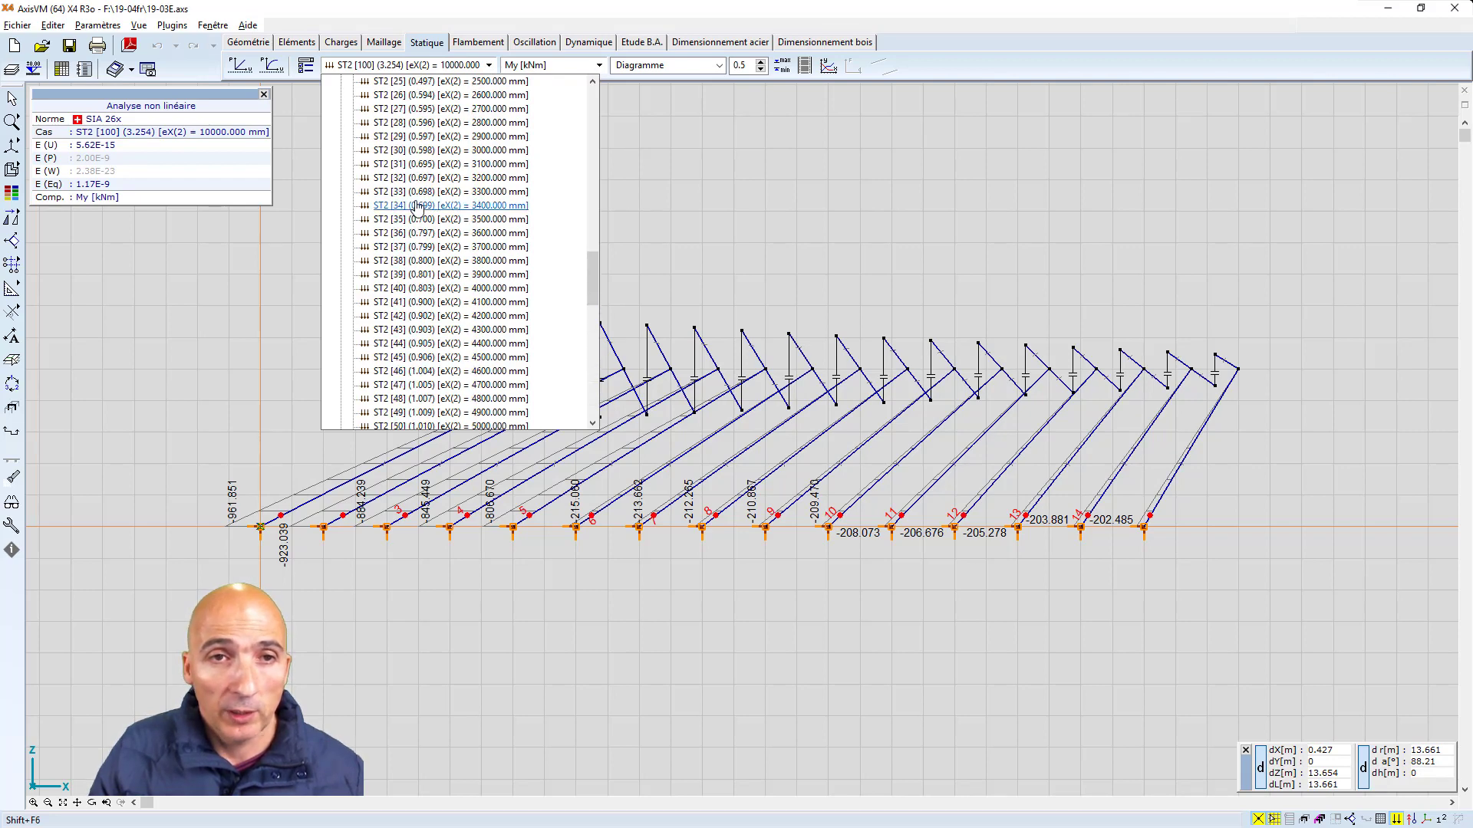
pyautogui.scroll(6, 420, 197)
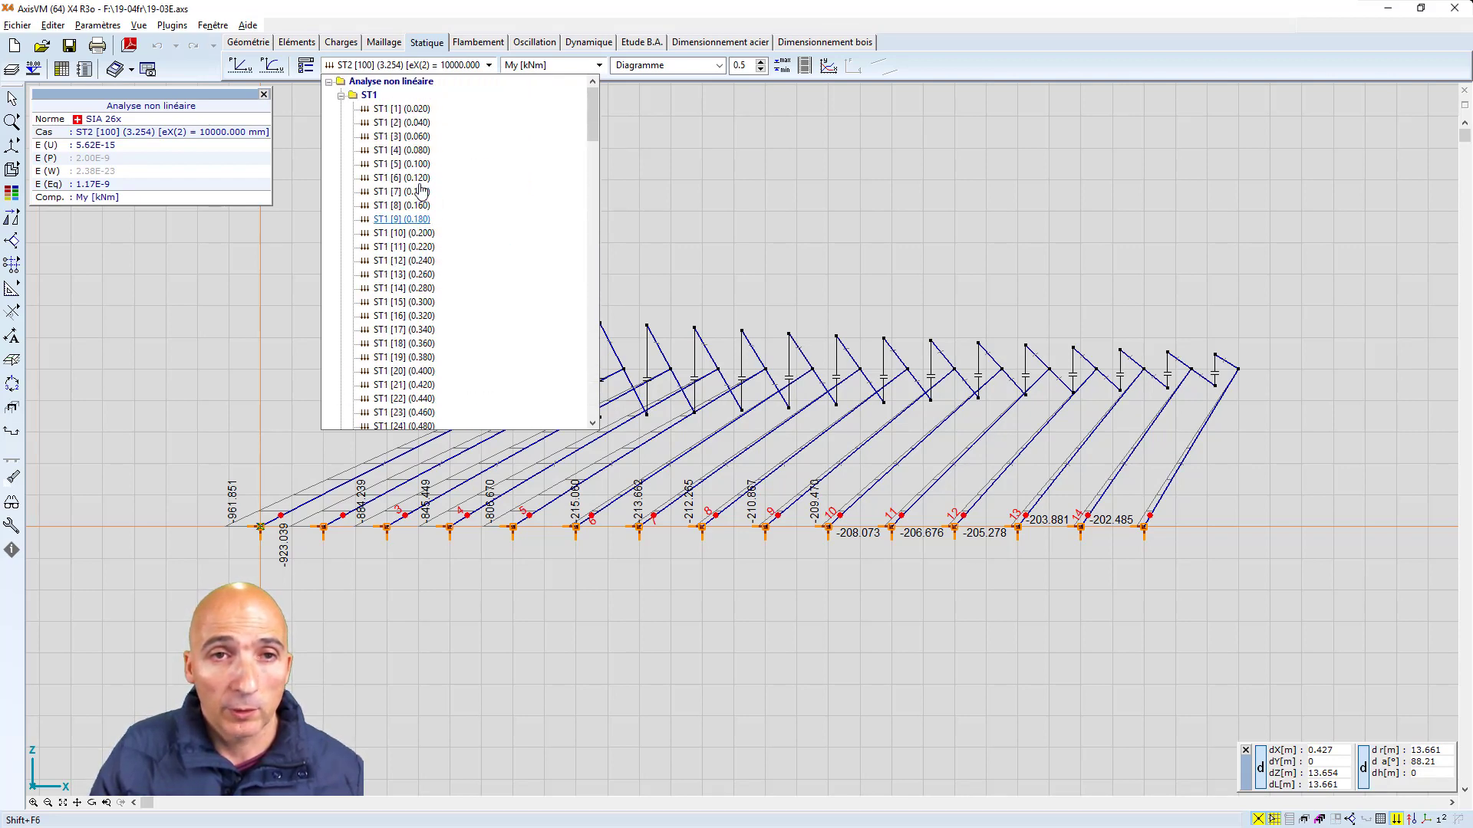
pyautogui.click(396, 110)
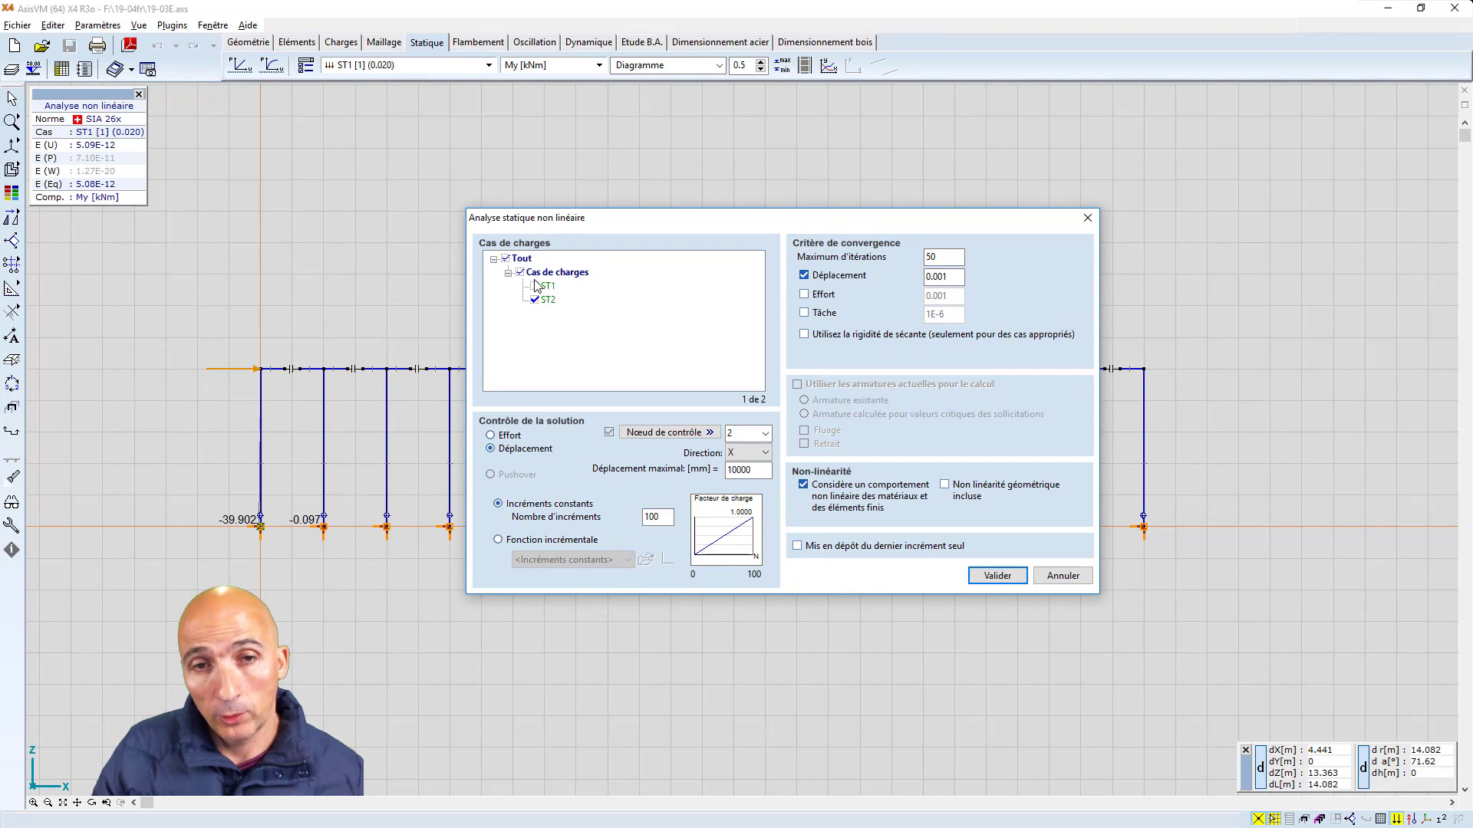
# Compare the nonlinear analysis settings of load cases ST1 and ST2, including solution control and increments, and cancel without recalculating
pyautogui.click(534, 286)
pyautogui.click(535, 300)
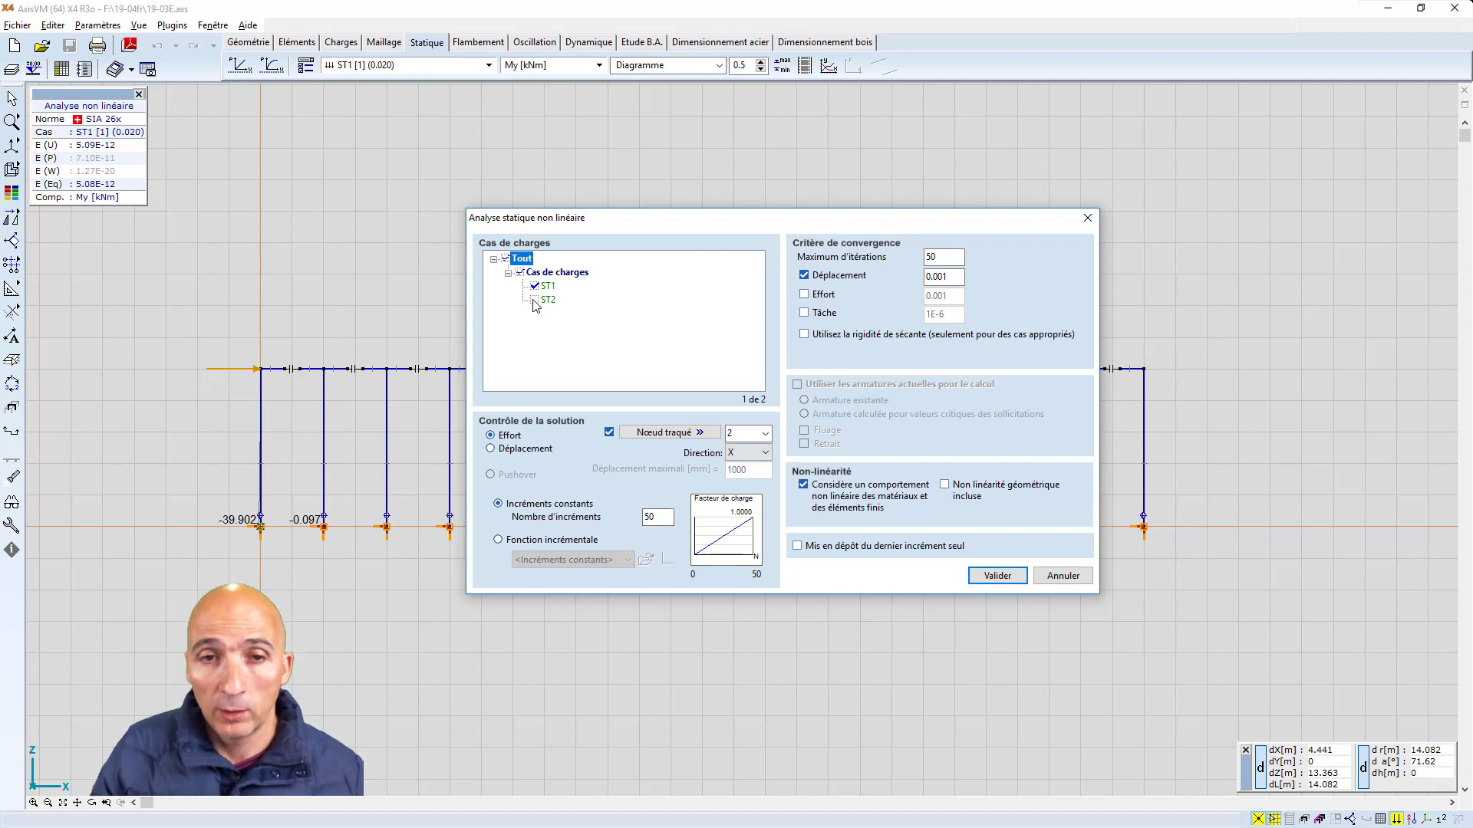
pyautogui.click(535, 287)
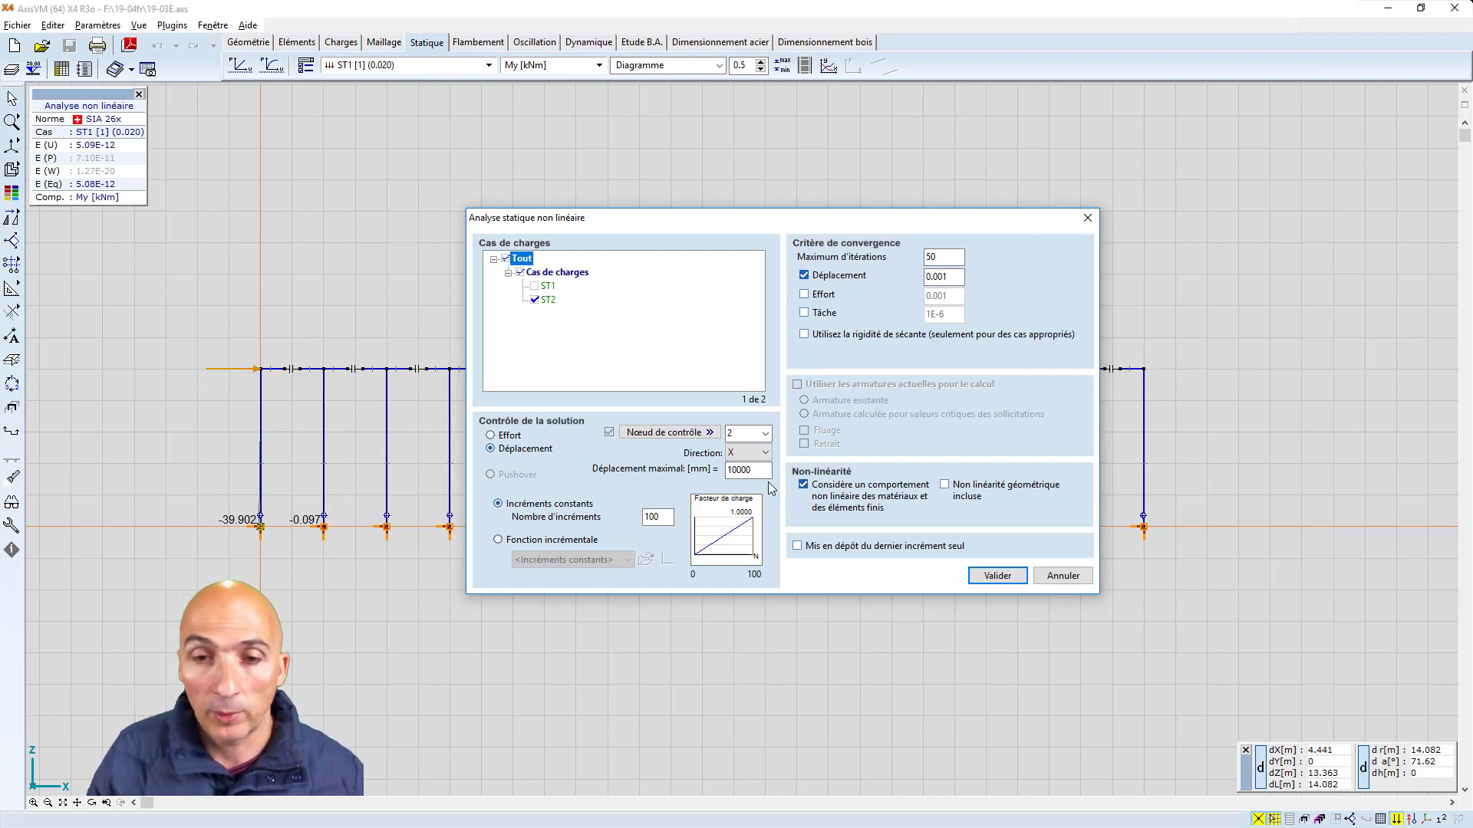
pyautogui.click(1063, 577)
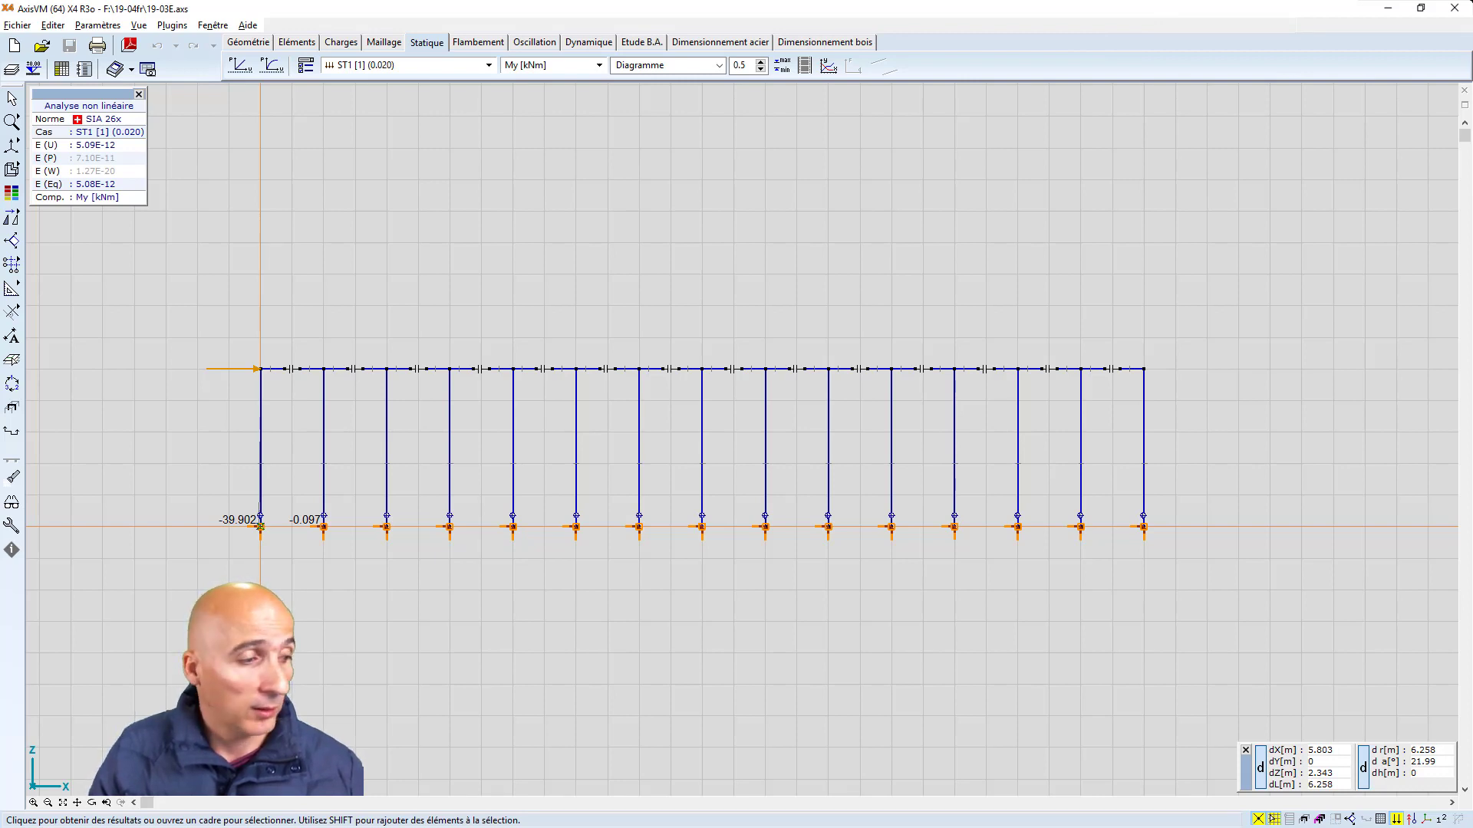
# Switch to the nonlinear calculation presentation and advance to the slide on calculation with constant increments
pyautogui.hotkey('alt', 'Tab')
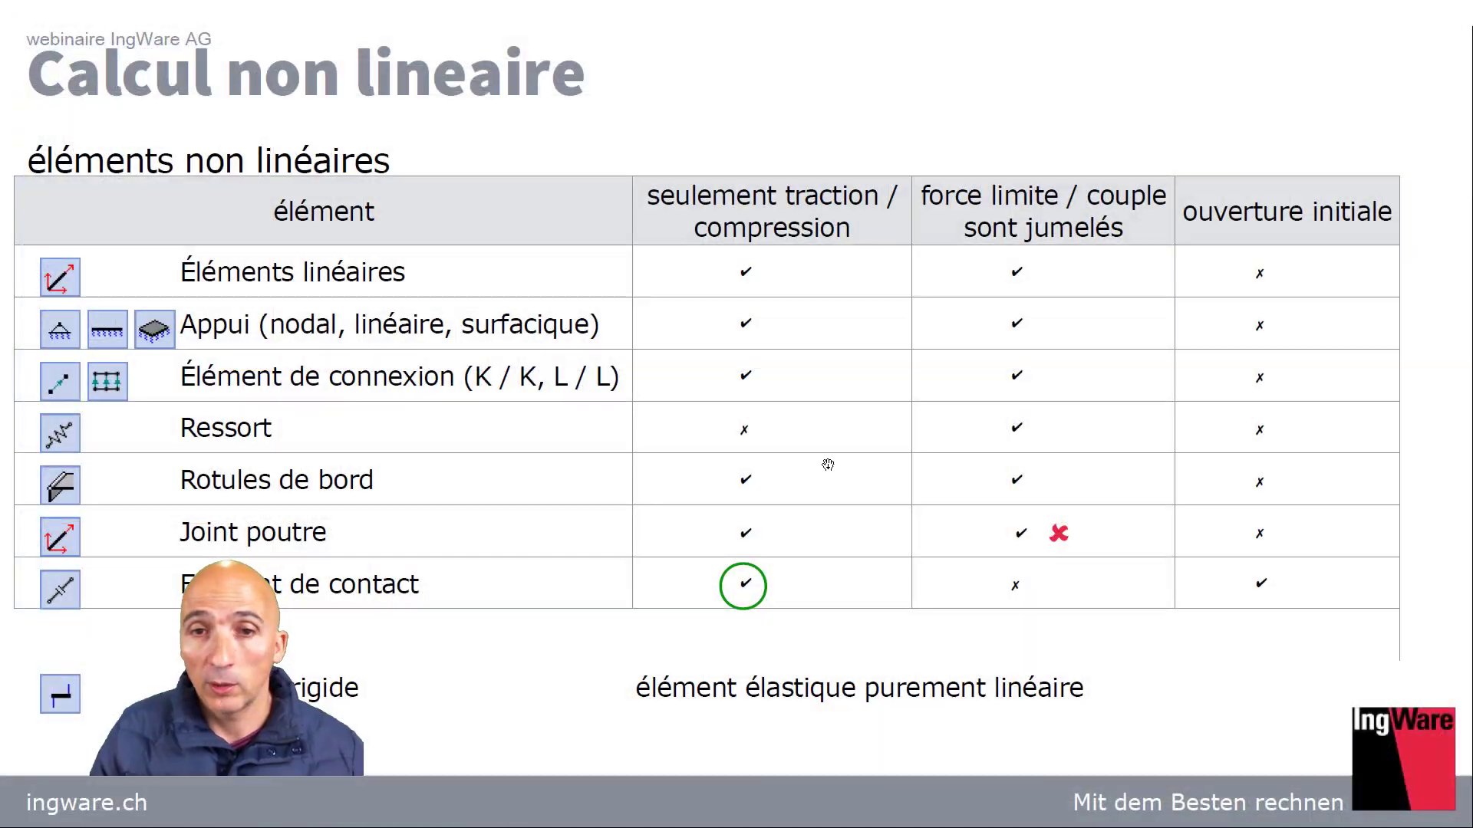
pyautogui.click(853, 425)
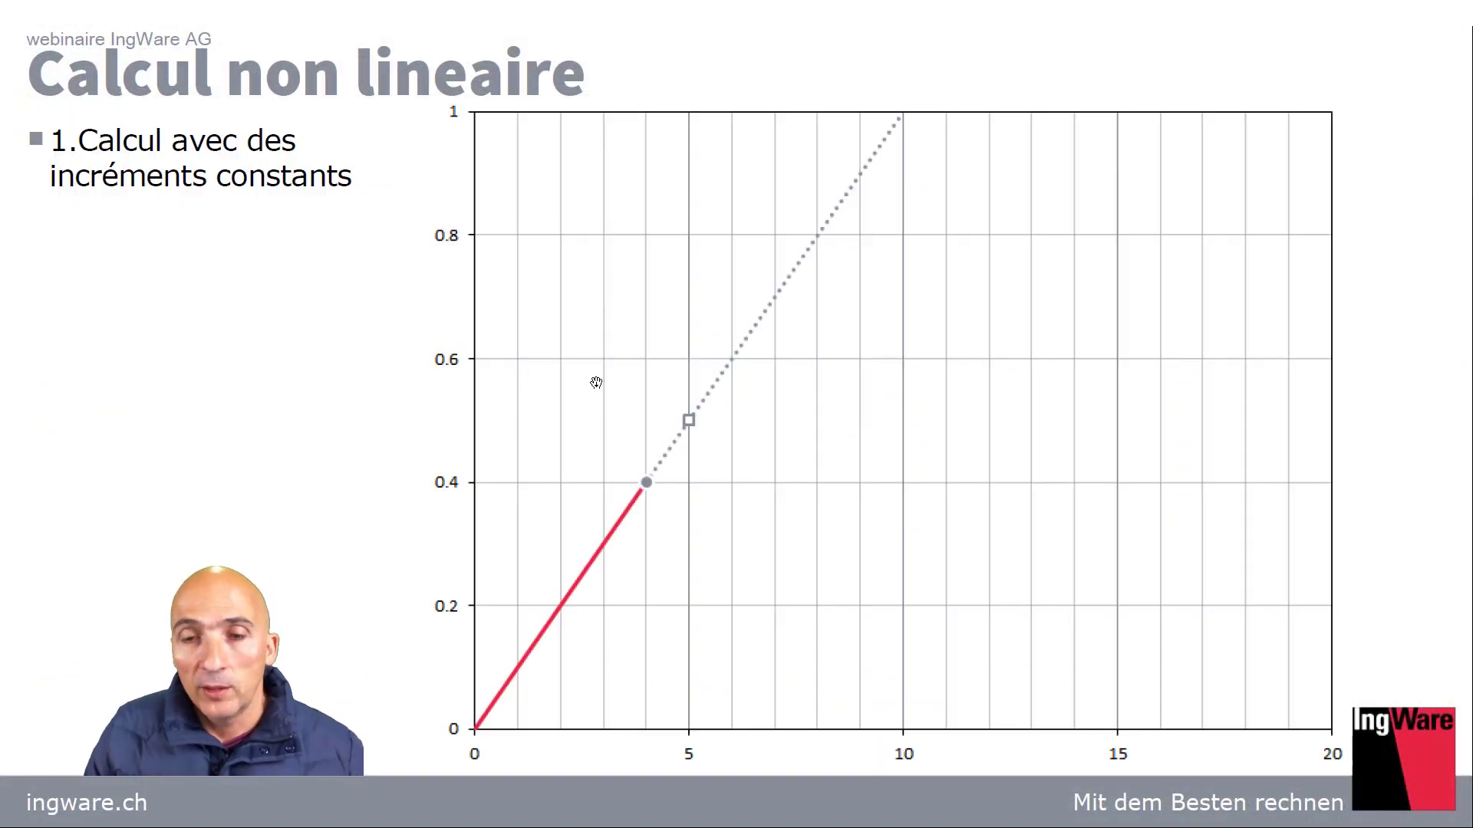